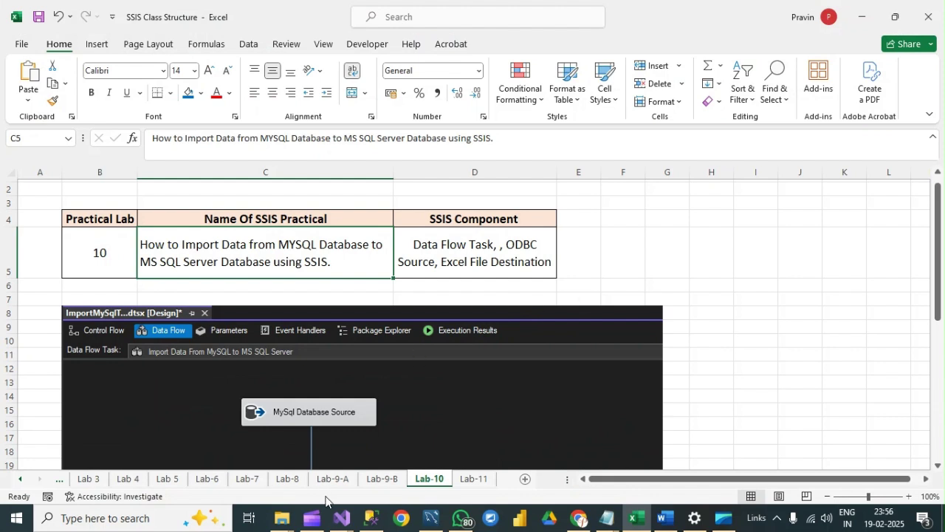
- Switch to the Visual Studio 2022 start window and begin a new project from the Integration Services Project template
left_click(340, 514)
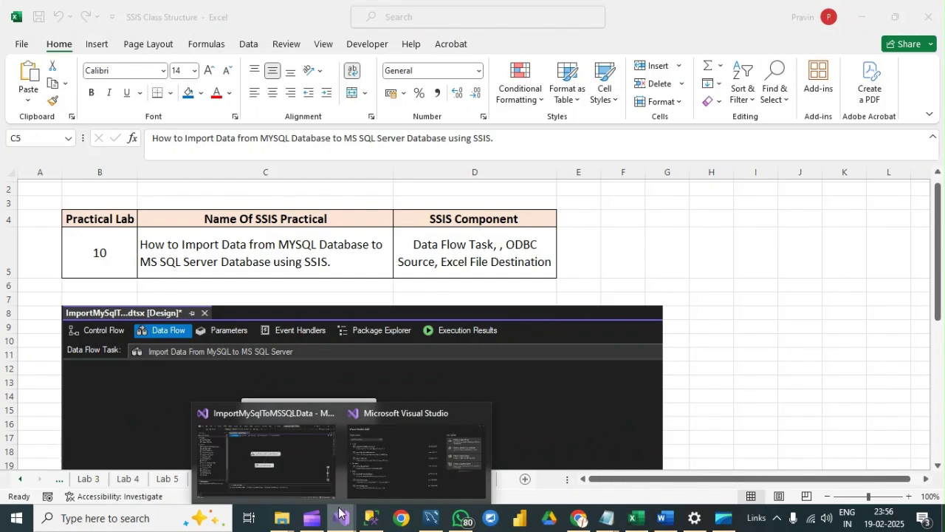
left_click(387, 458)
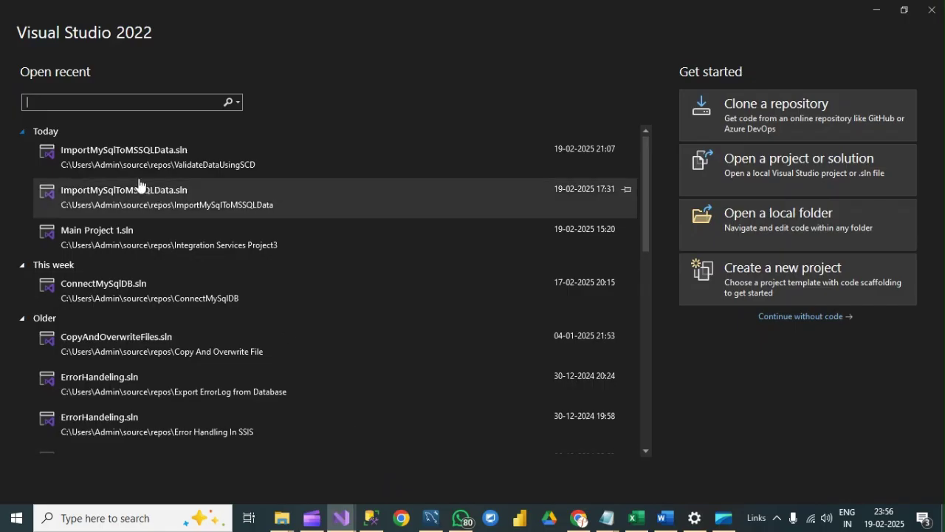
left_click(80, 102)
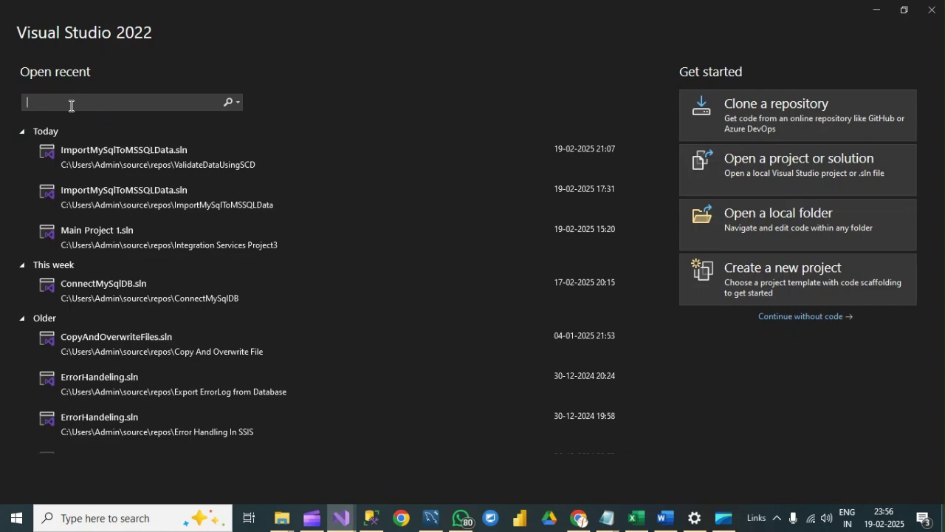
left_click(782, 283)
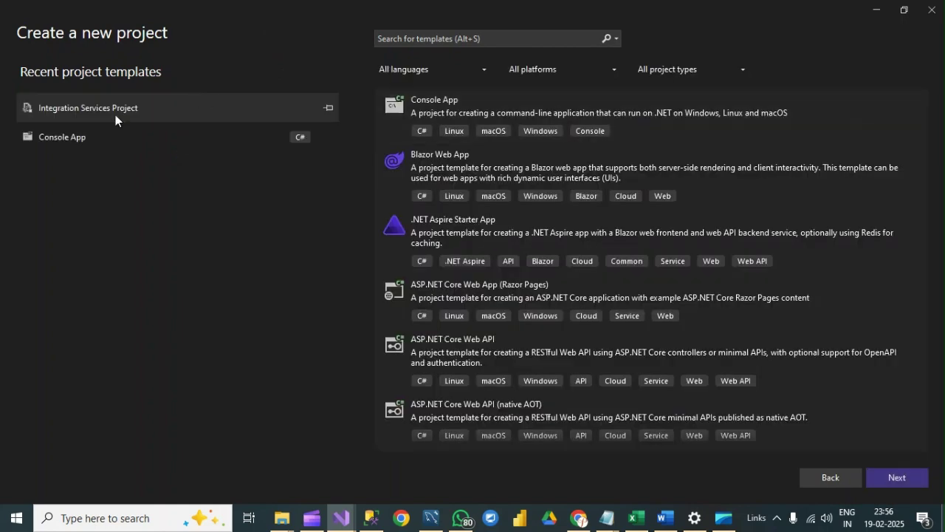
left_click(112, 110)
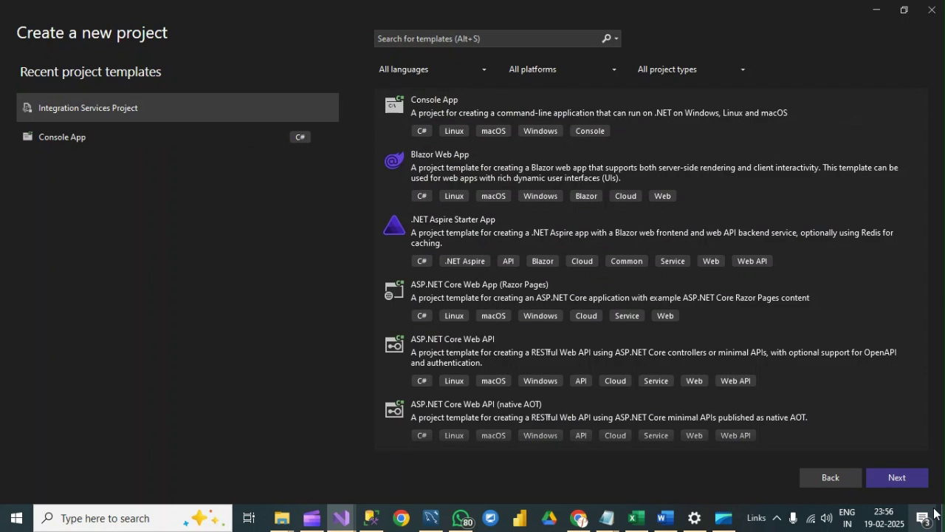
left_click(916, 480)
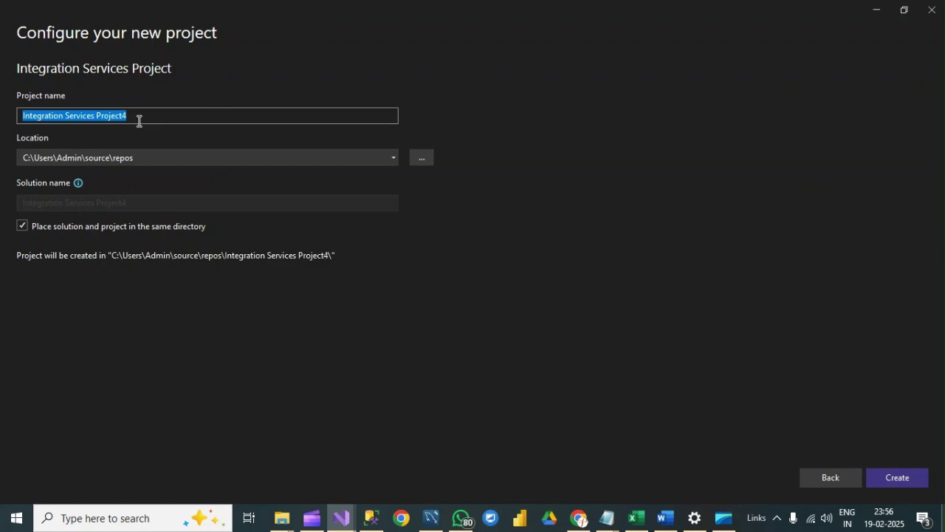
- Name the project ValidateDataUsingSCD and create it in the default repos location
type("Valiadt")
key("BackSpace")
key("BackSpace")
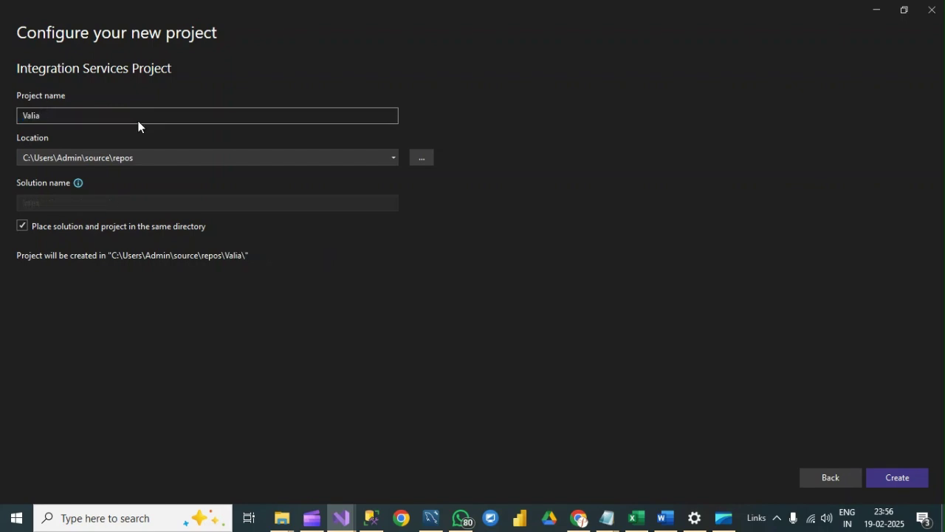
key("BackSpace")
type("dateDataUsing")
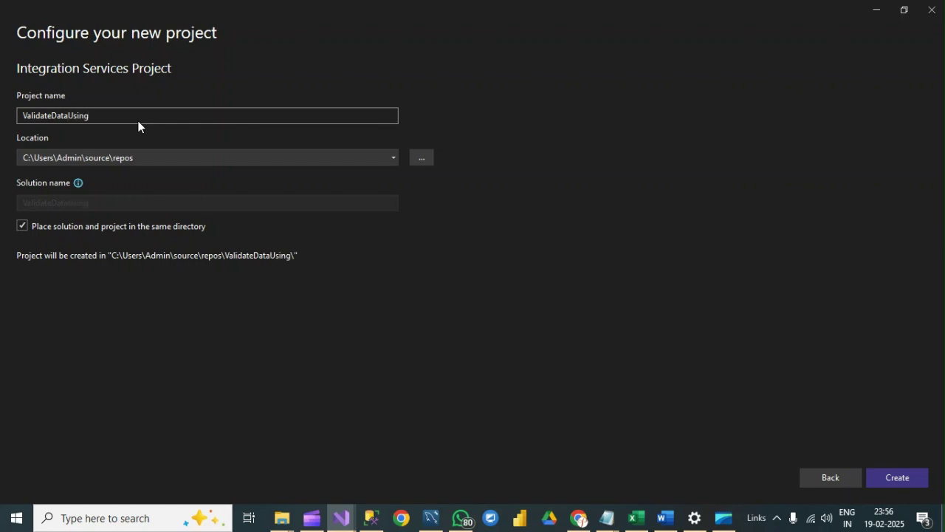
type("SCD")
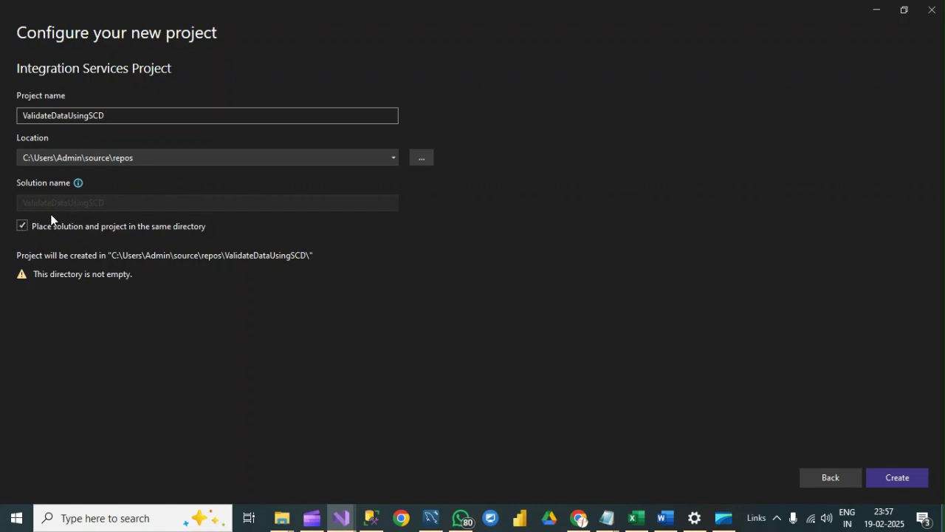
left_click(902, 474)
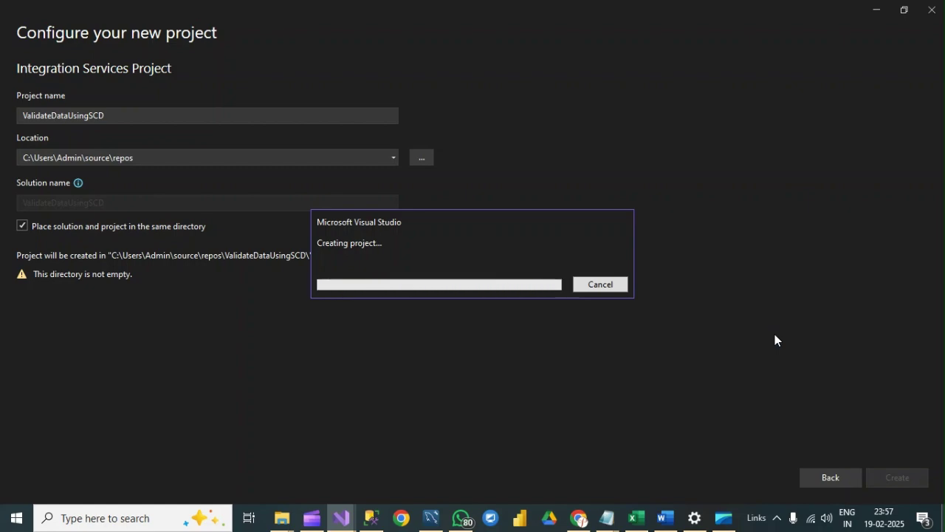
- Switch to MySQL Workbench, review the orders table's data, and collapse its node in the student schema
key("alt+Tab")
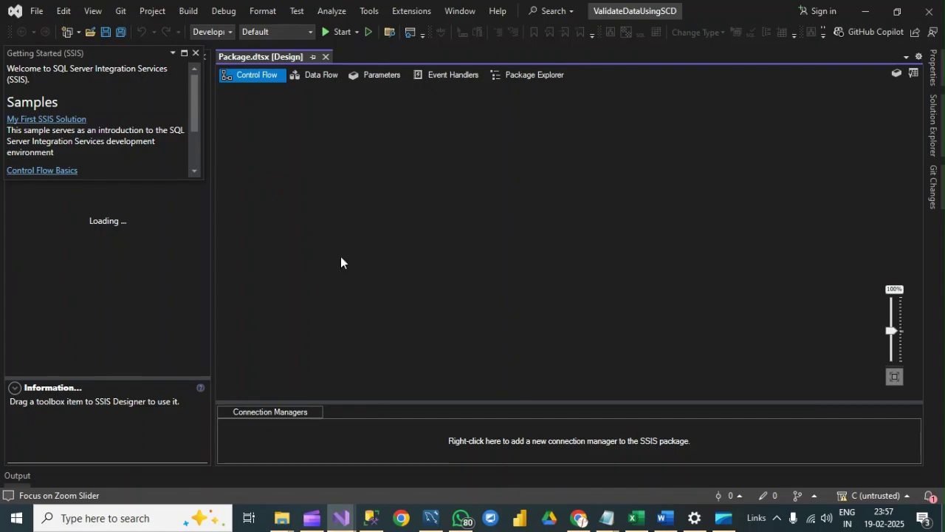
left_click(434, 519)
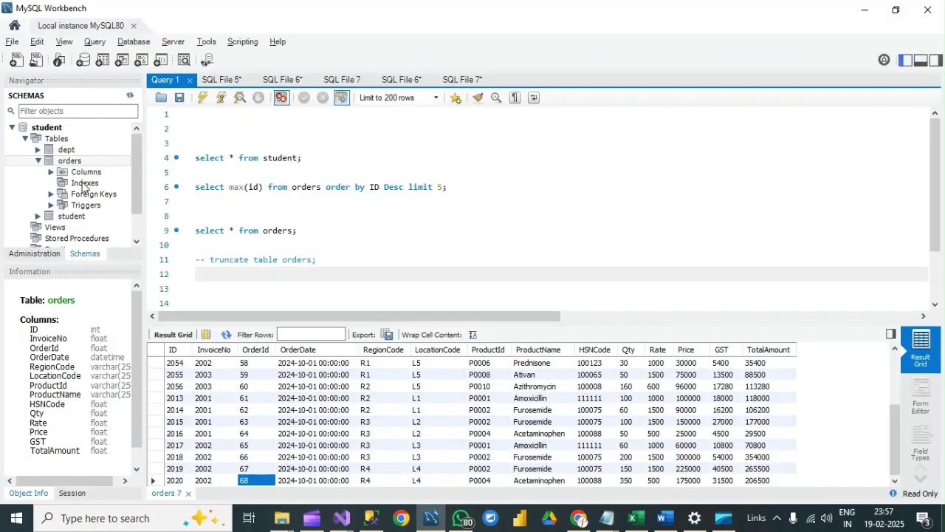
left_click(38, 161)
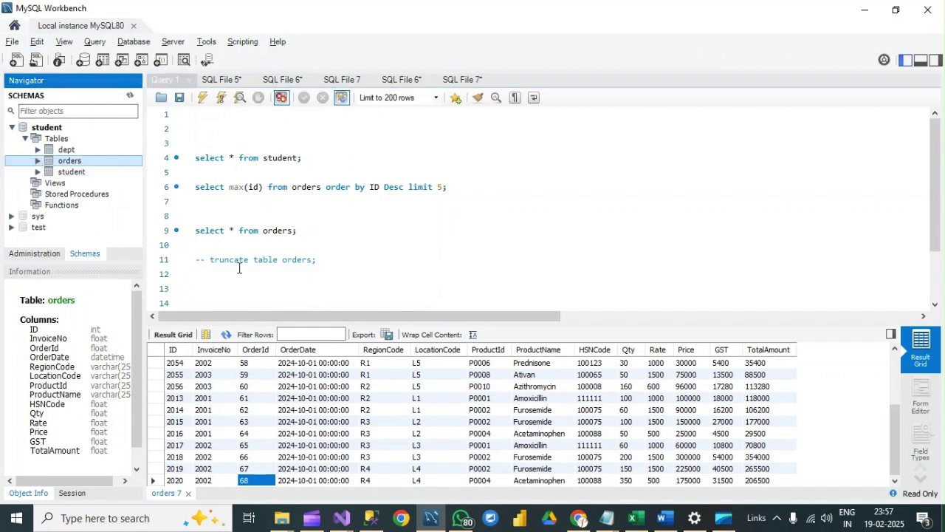
- Switch to SQL Server Management Studio, connect the query to the database engine with Windows Authentication, and select the SSIS database
left_click(359, 517)
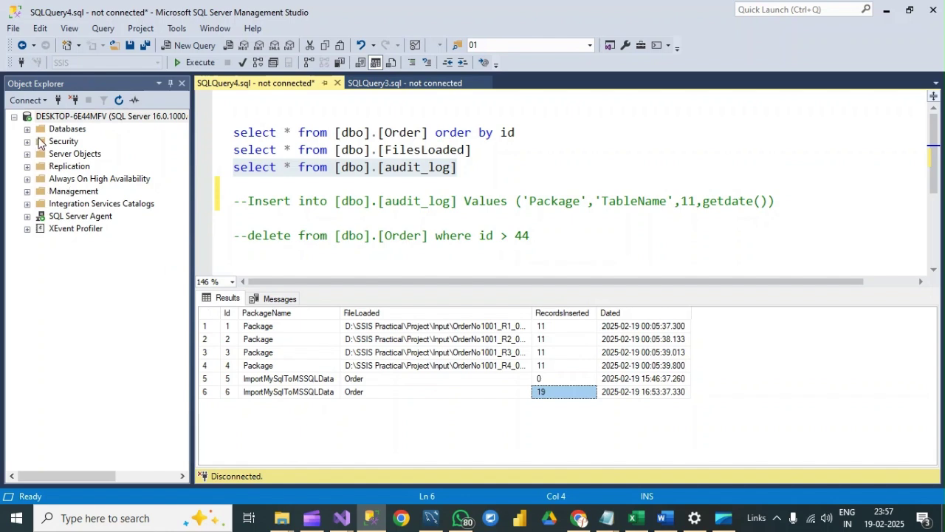
left_click(27, 129)
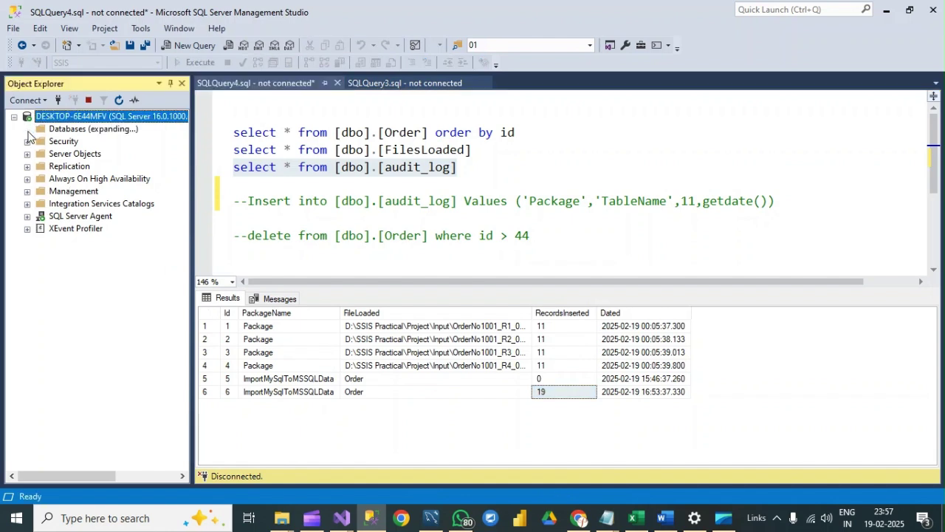
left_click_drag(523, 131, 234, 133)
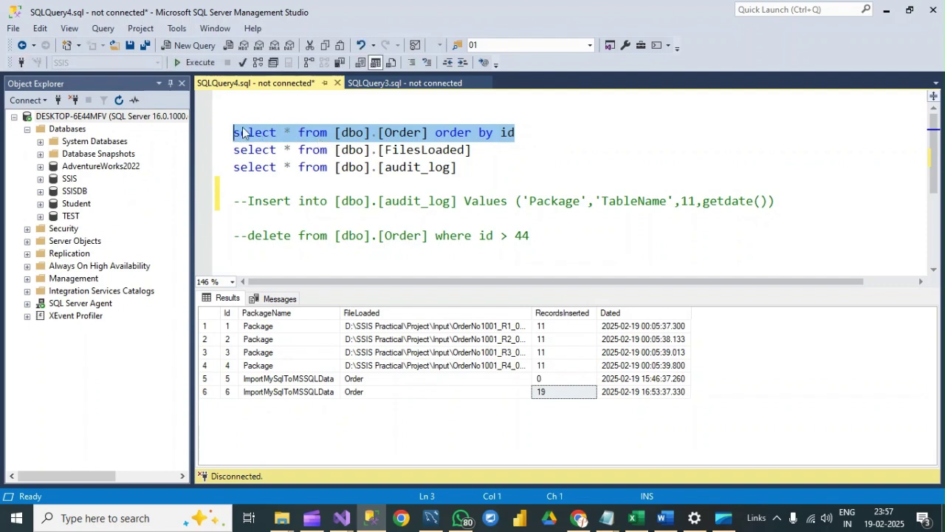
left_click(21, 64)
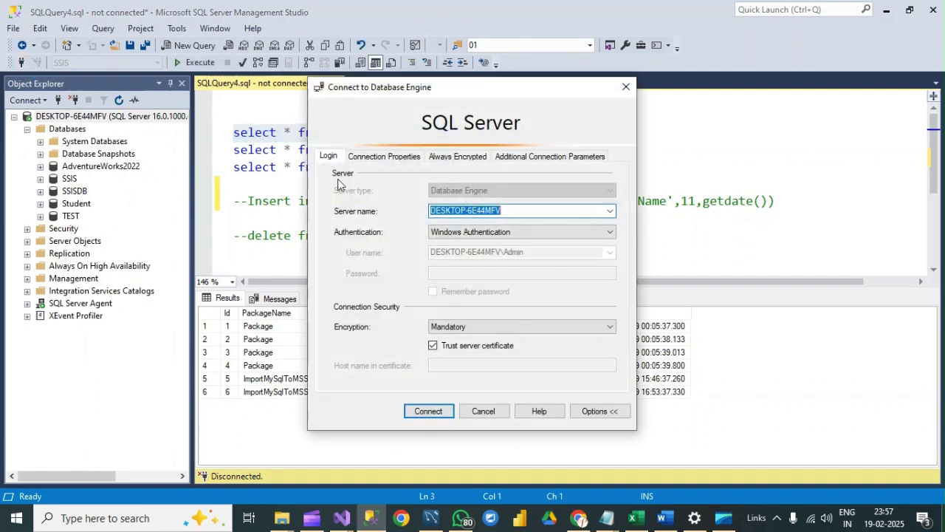
left_click(436, 411)
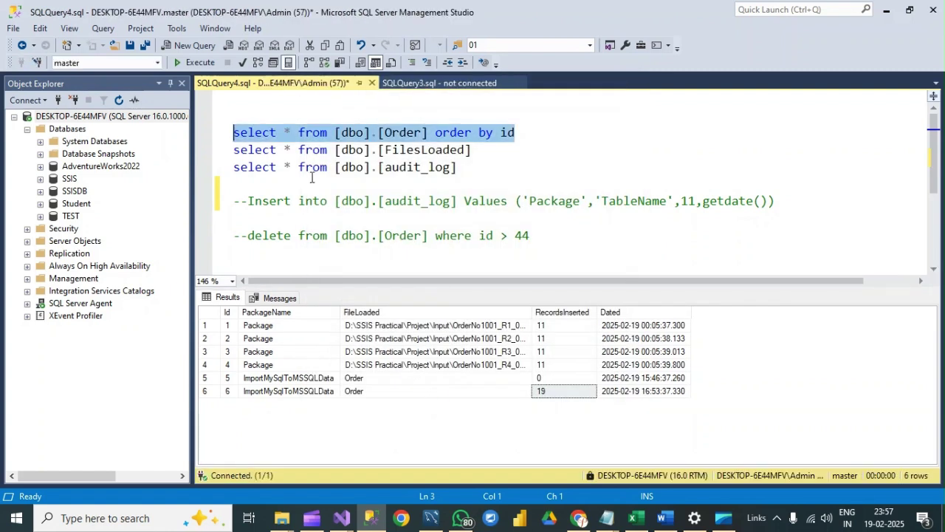
left_click(156, 65)
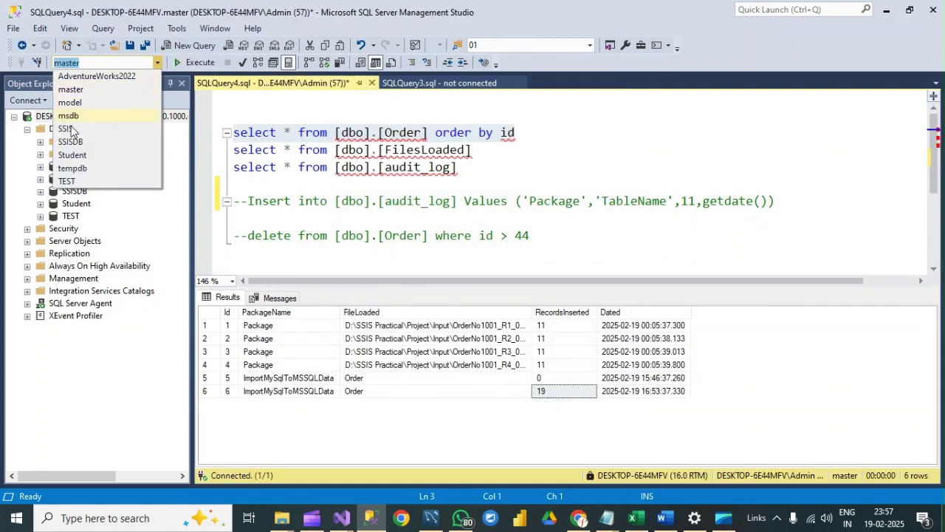
left_click(70, 129)
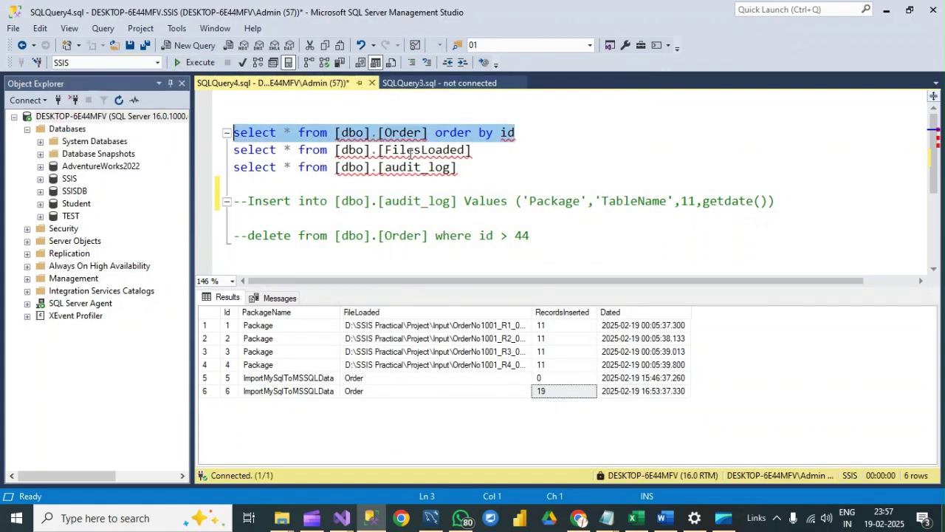
- Run only the select query on the Order table sorted by id and examine the last rows of its results
left_click(526, 133)
left_click_drag(528, 133, 230, 133)
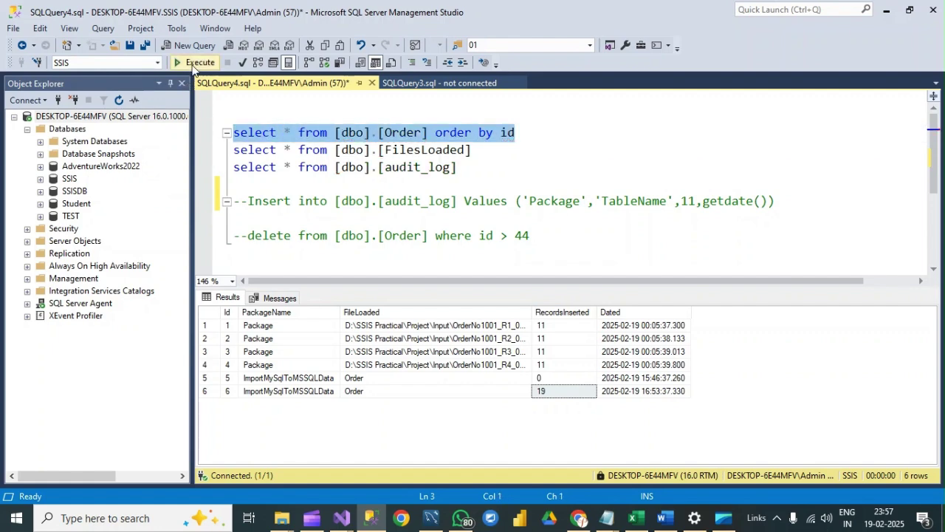
left_click(193, 64)
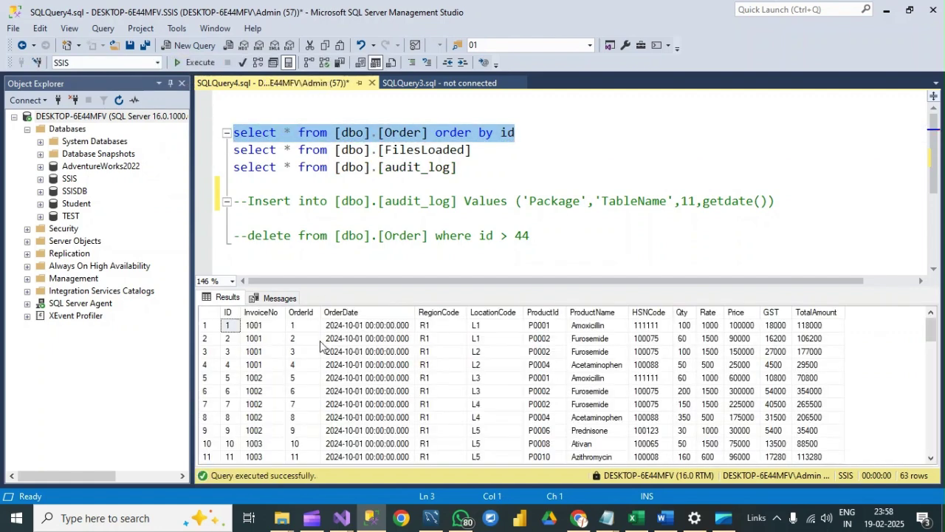
left_click_drag(932, 331, 934, 443)
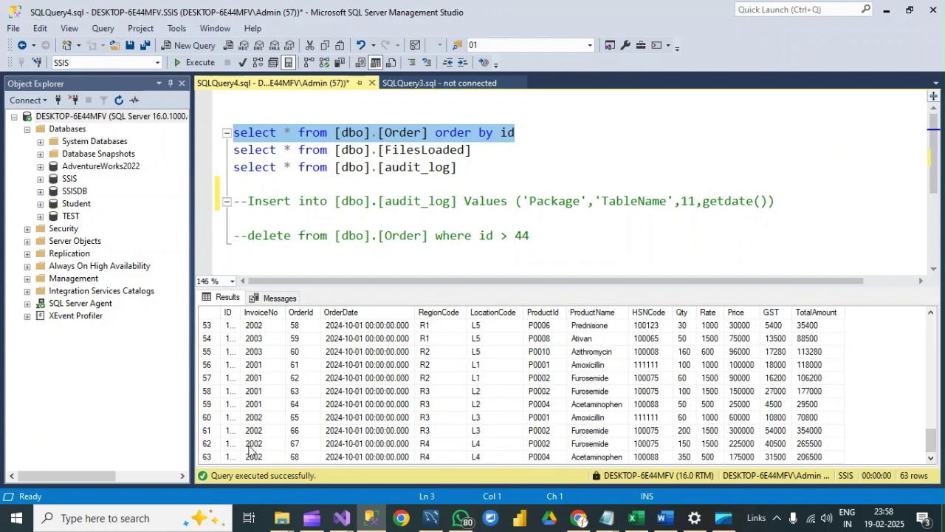
left_click(254, 443)
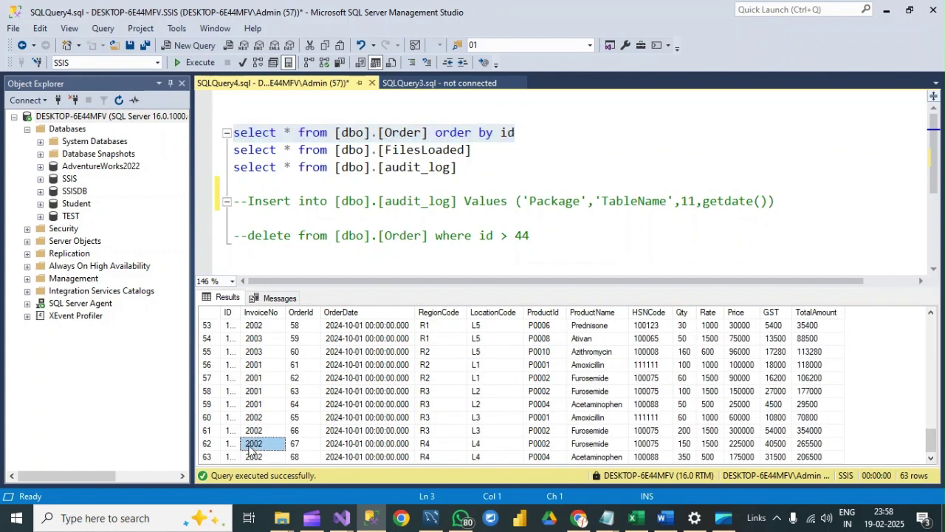
left_click(528, 241)
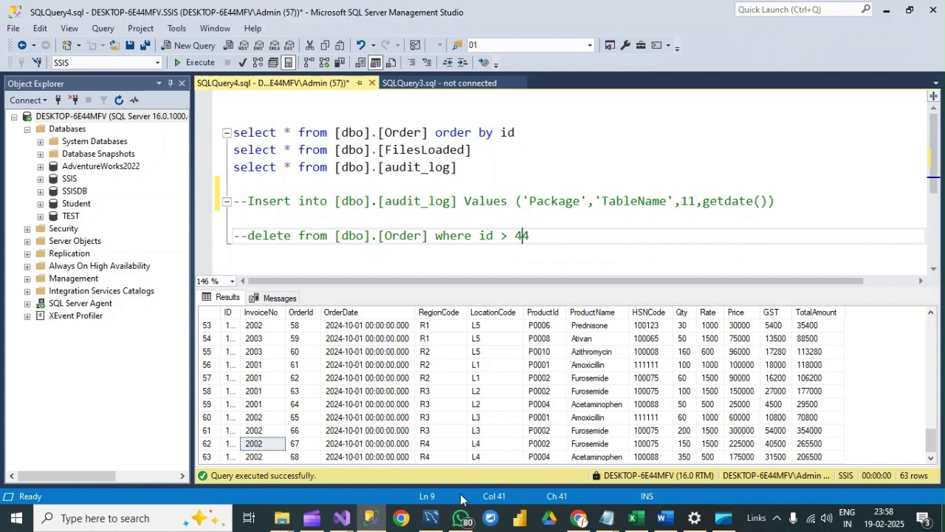
- Return to the ValidateDataUsingSCD project in Visual Studio and close the Getting Started pane
left_click(433, 519)
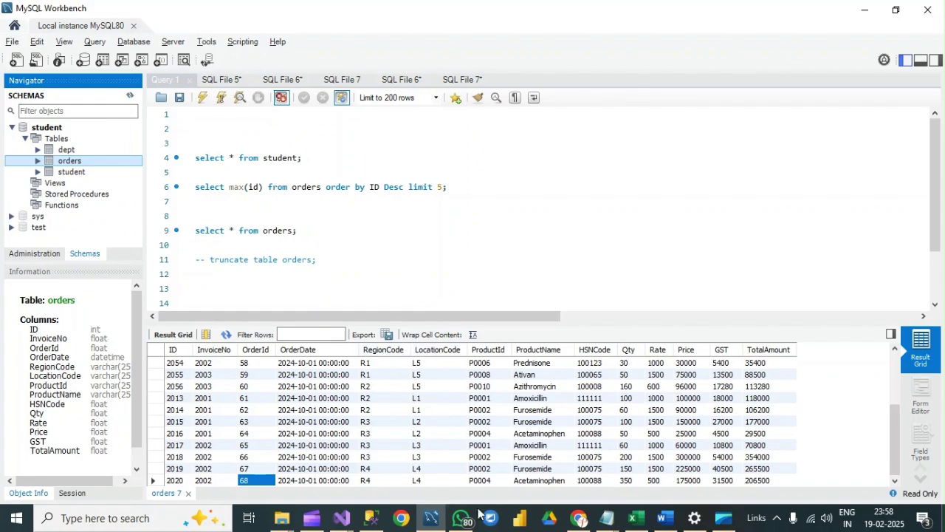
left_click(340, 521)
left_click(408, 466)
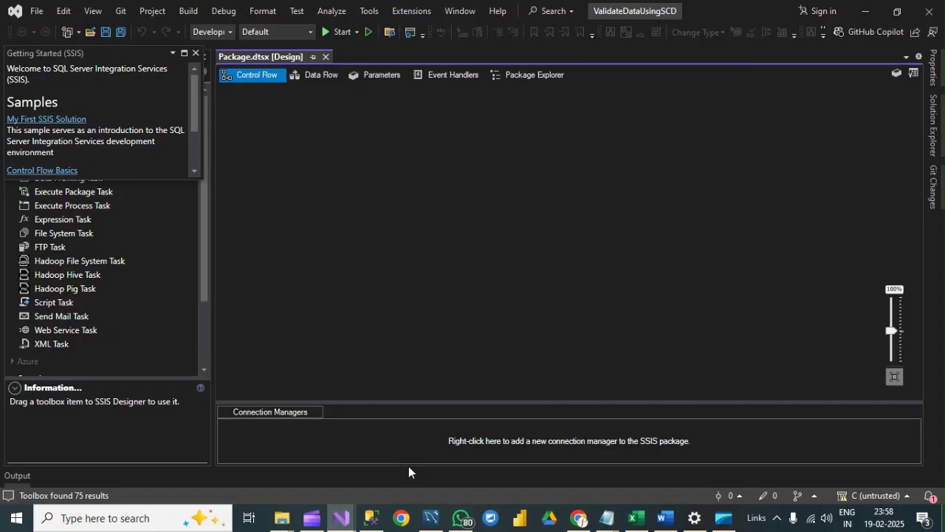
left_click(195, 53)
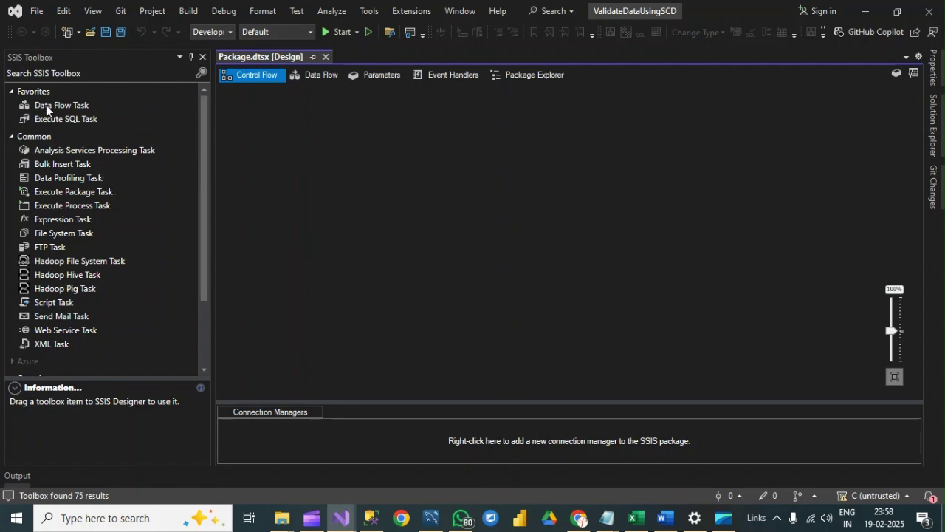
- Add a Data Flow Task to the control flow and name it "Load and Validate MySQL Data"
left_click_drag(45, 104, 429, 150)
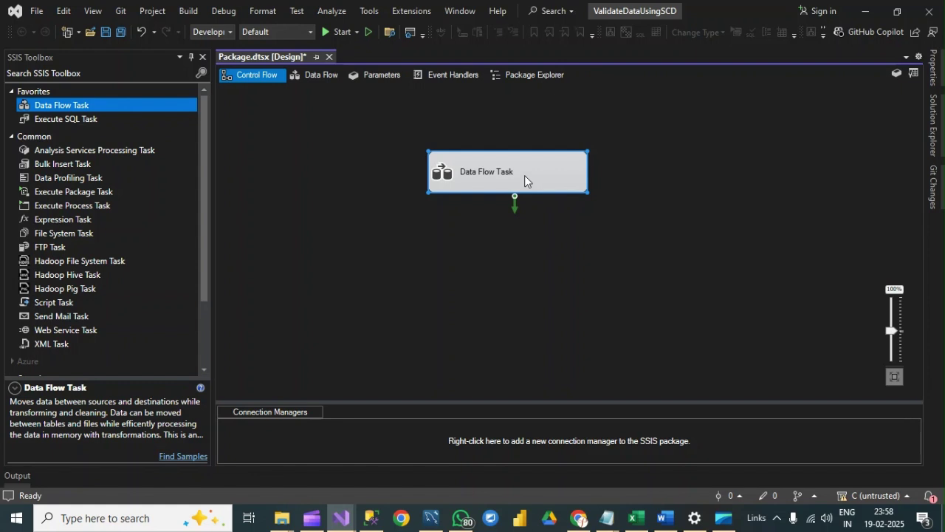
left_click(521, 173)
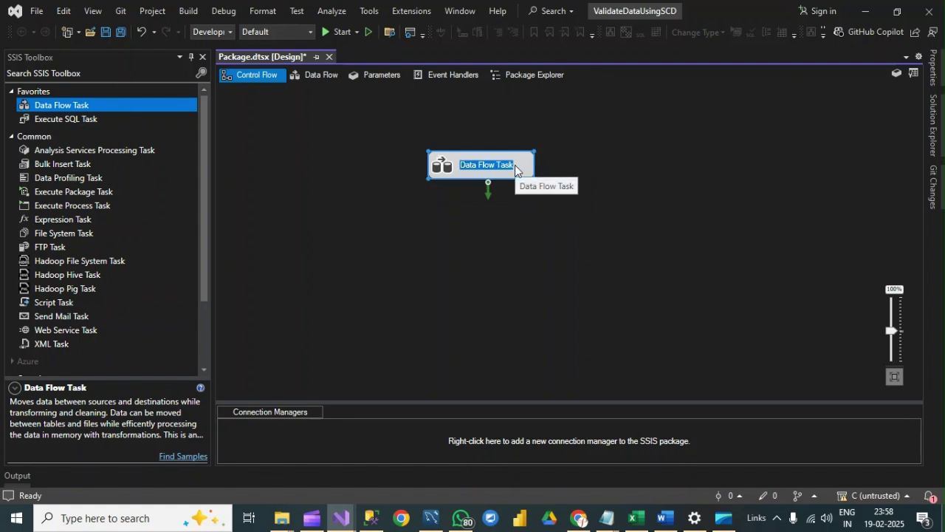
type("LOada")
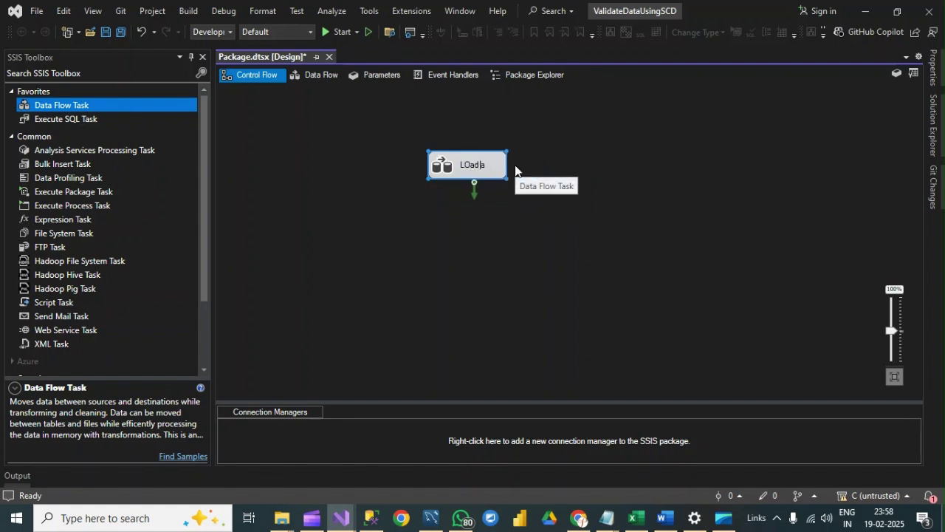
key("BackSpace")
key("BackSpace")
key("BackSpace")
key("BackSpace")
key("BackSpace")
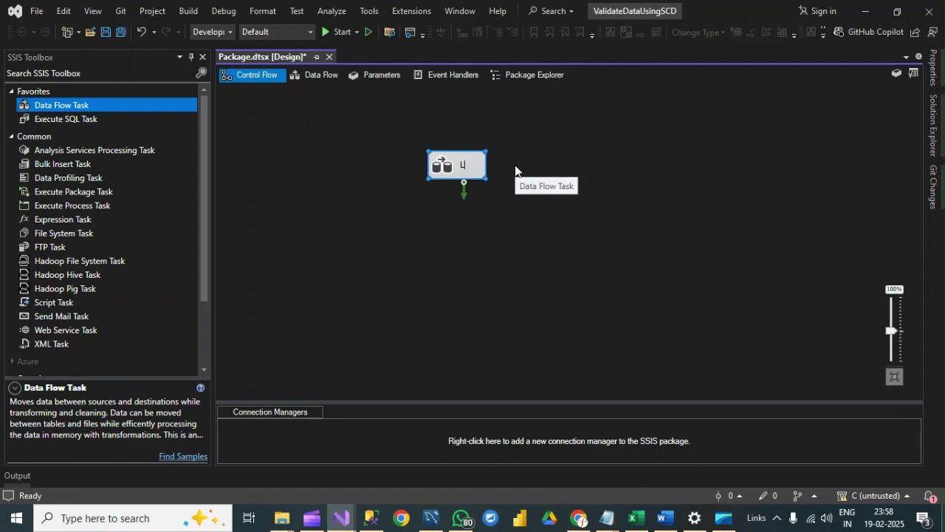
type("oa")
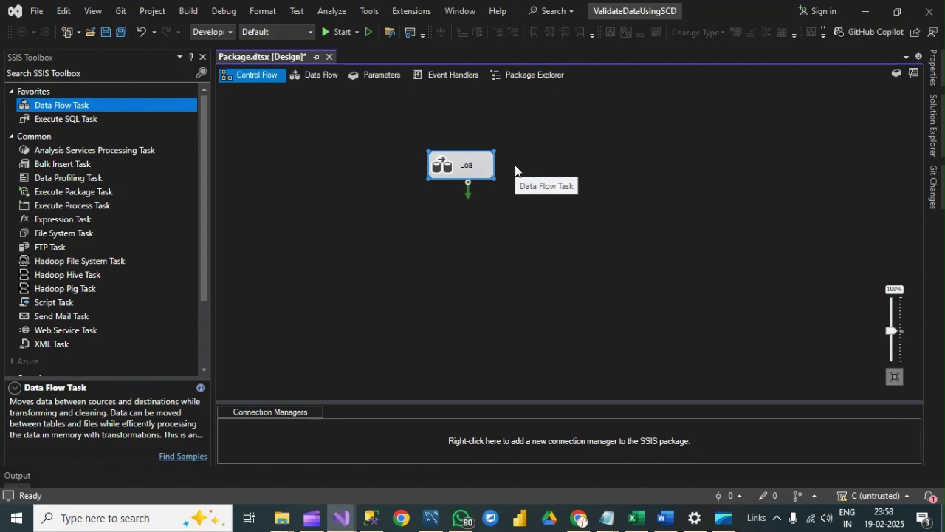
type("d ad Va")
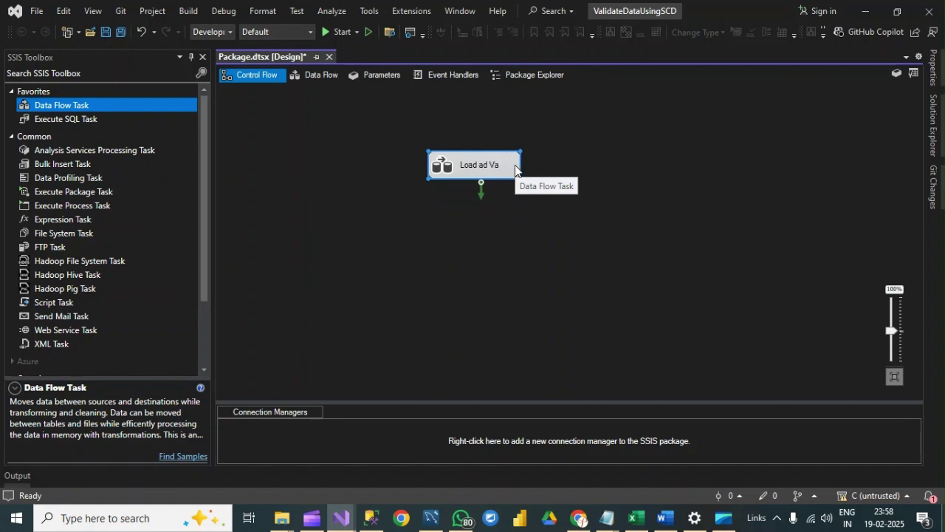
type("lidate Data ")
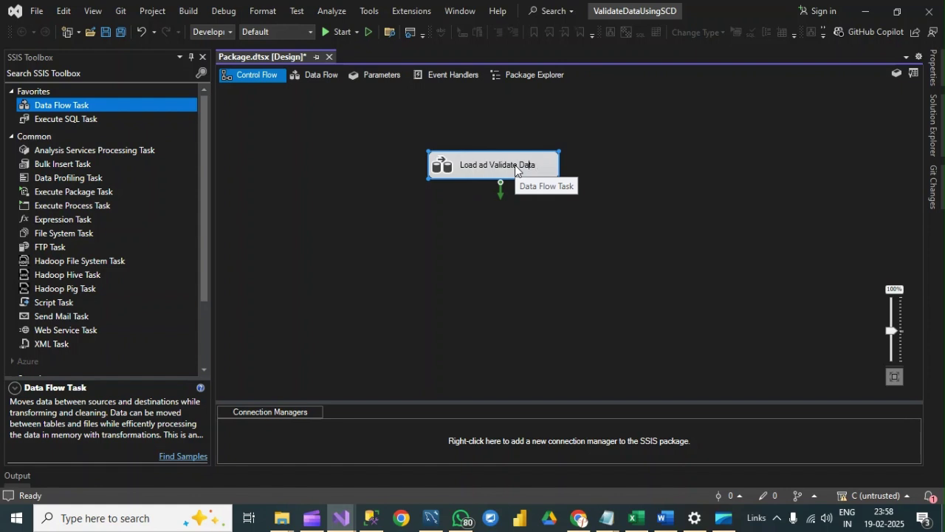
type("MySQL")
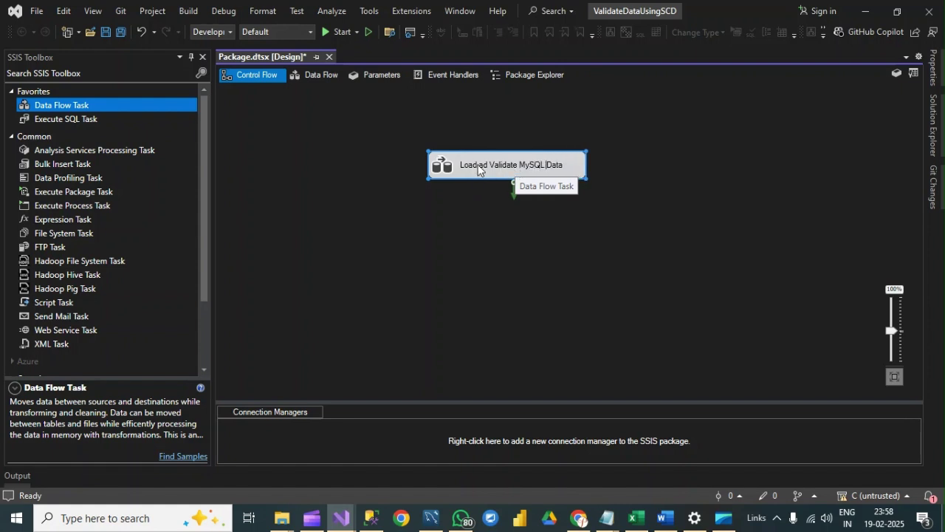
left_click(485, 167)
type("n")
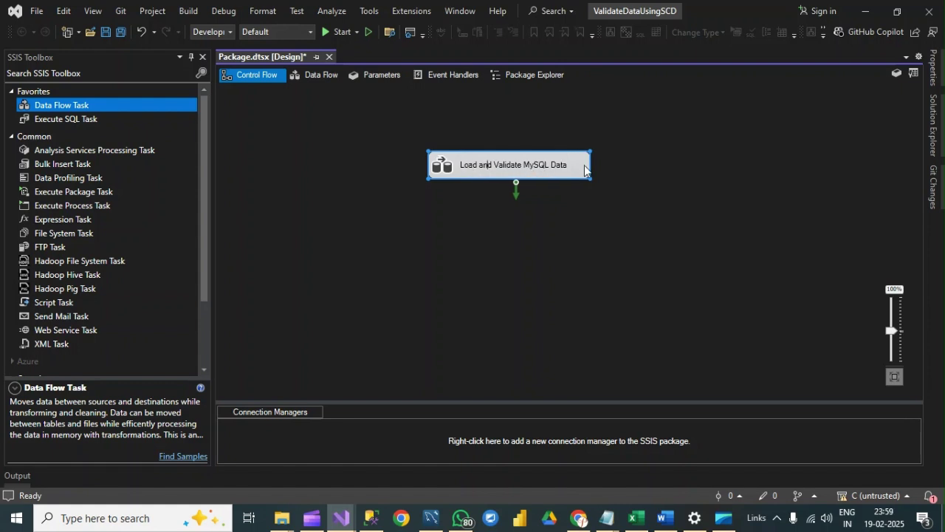
- Open the data flow of the Load and Validate MySQL Data task and add an ODBC Source to it
double_click(529, 165)
double_click(574, 162)
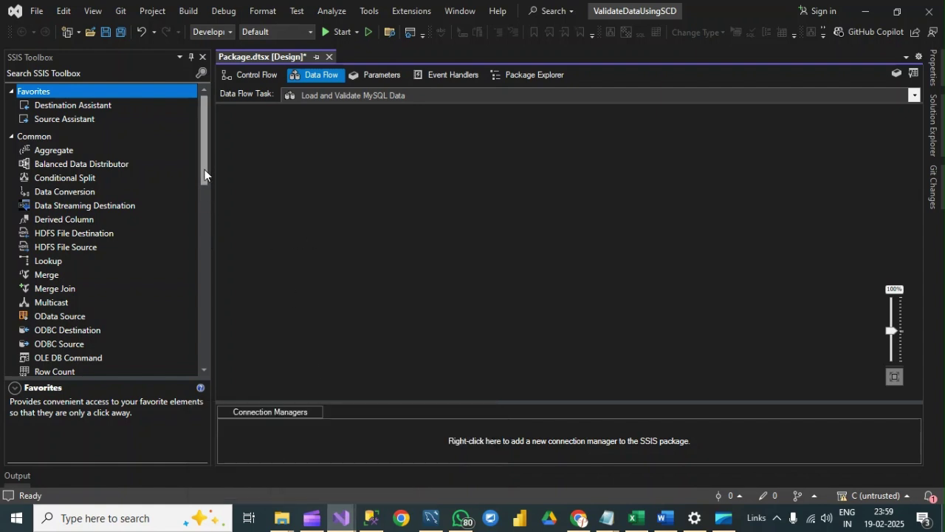
left_click_drag(204, 174, 204, 195)
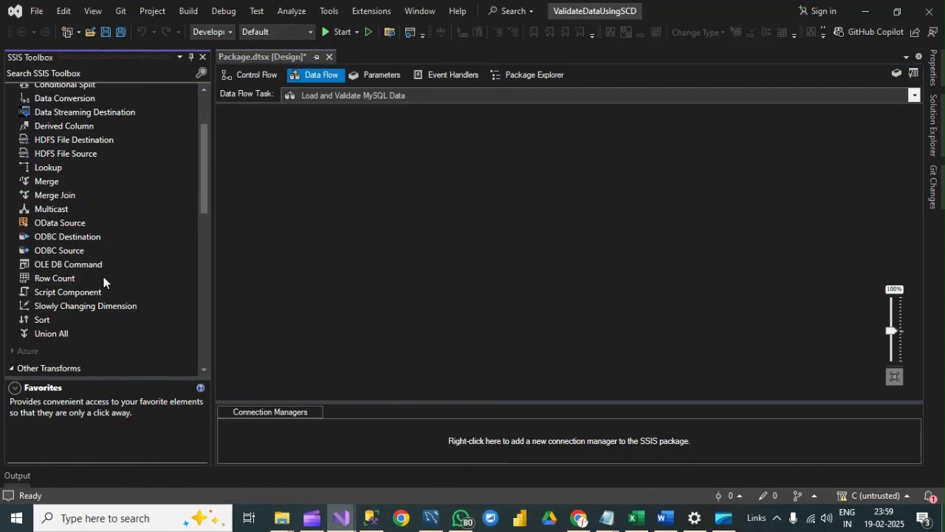
left_click(67, 251)
left_click_drag(66, 251, 381, 151)
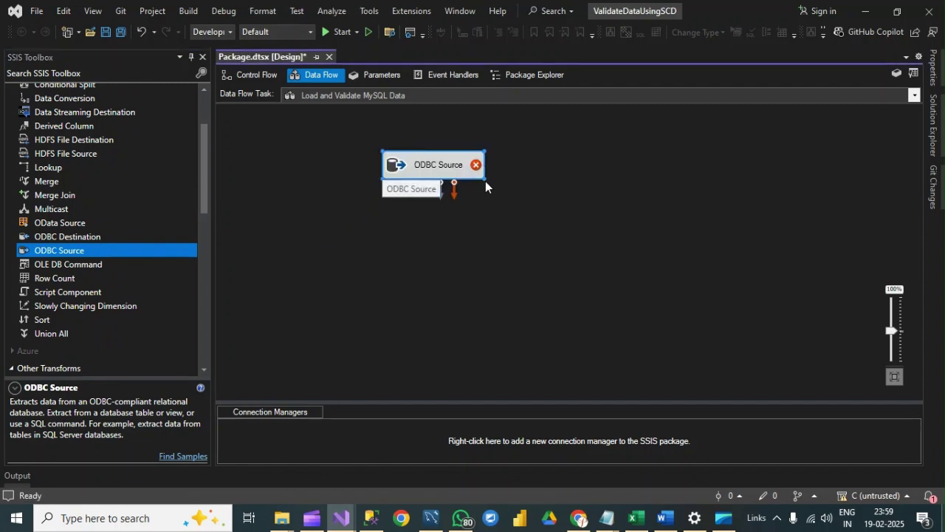
- Rename the ODBC Source as "Load Data from MYSQL Source"
left_click(435, 165)
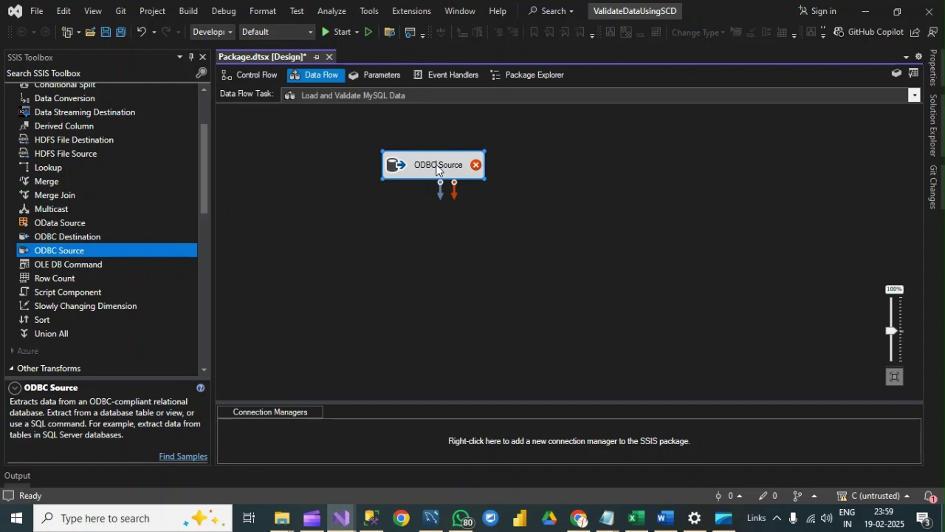
key("BackSpace")
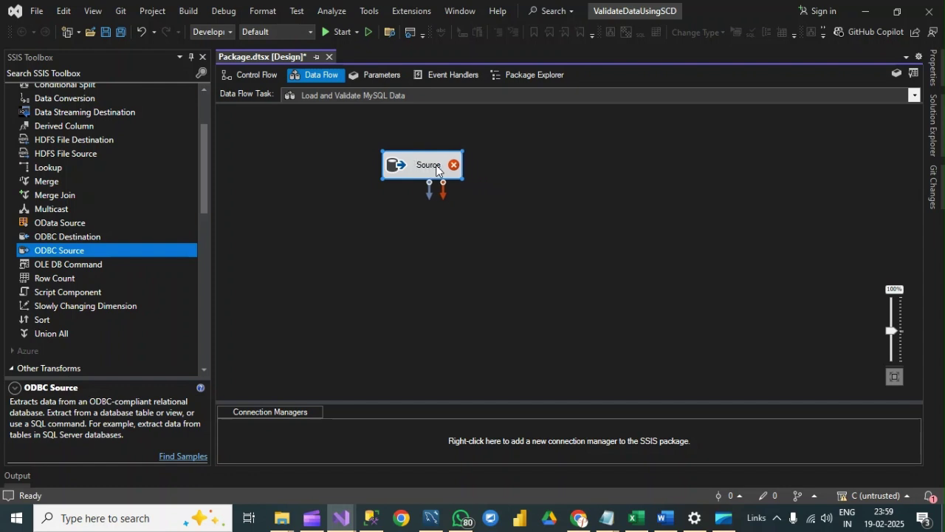
type("Load Data")
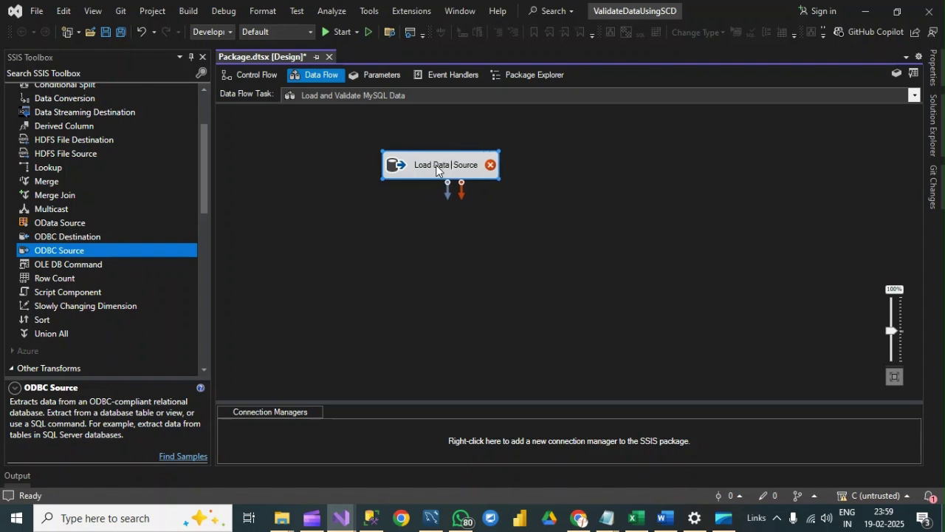
type(" from")
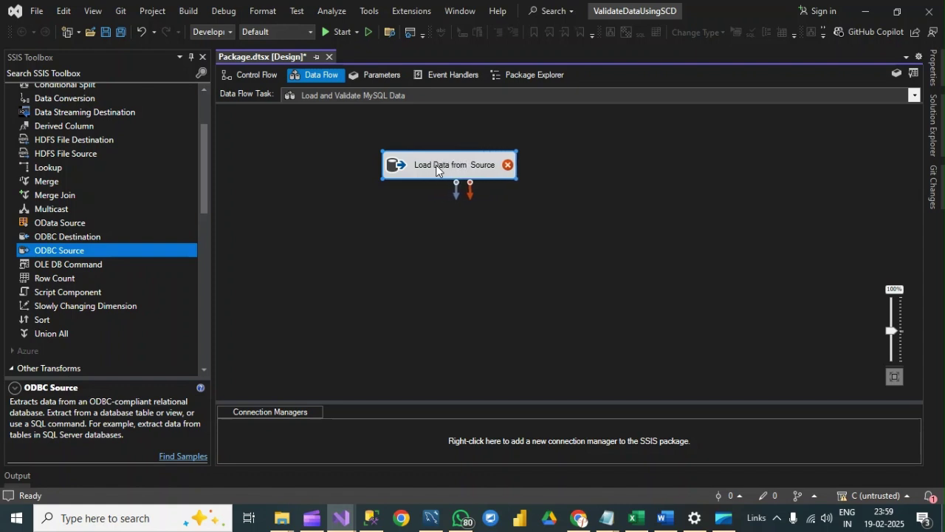
type(" MYSQL")
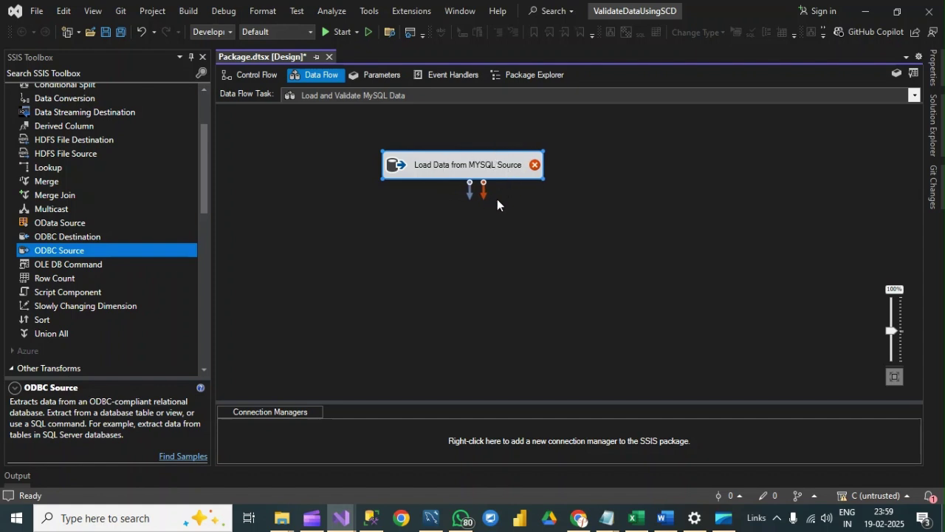
- Edit the MySQL source to use the MySQL Connection.root connection manager with SQL command as the data access mode
mouse_move(506, 168)
right_click(503, 160)
left_click(530, 170)
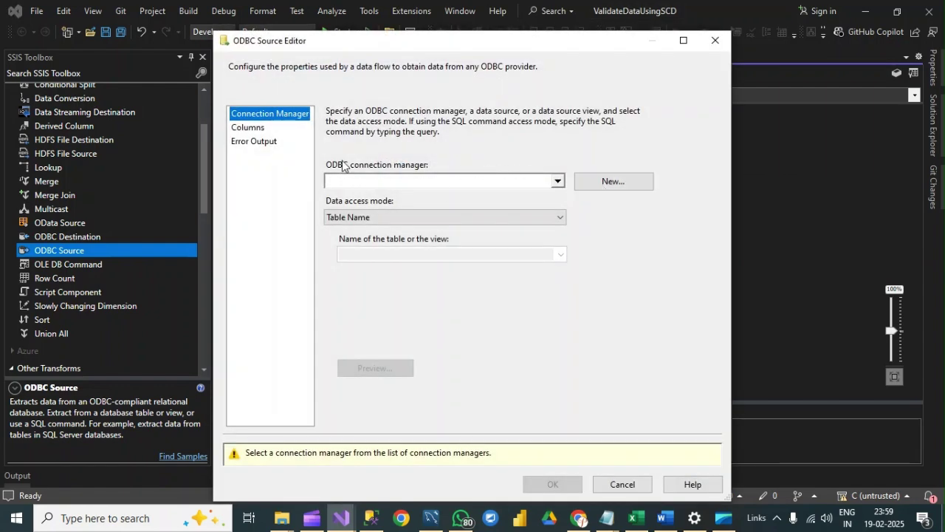
left_click(603, 180)
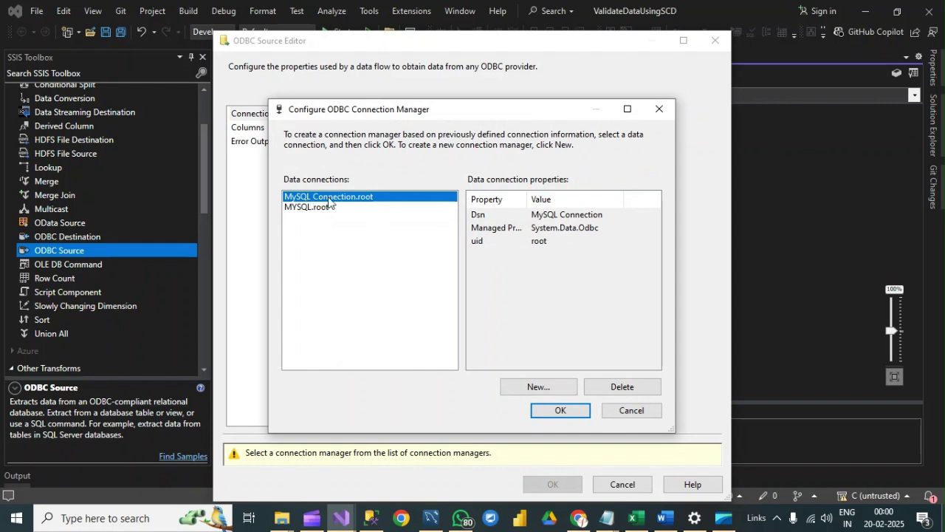
left_click(556, 411)
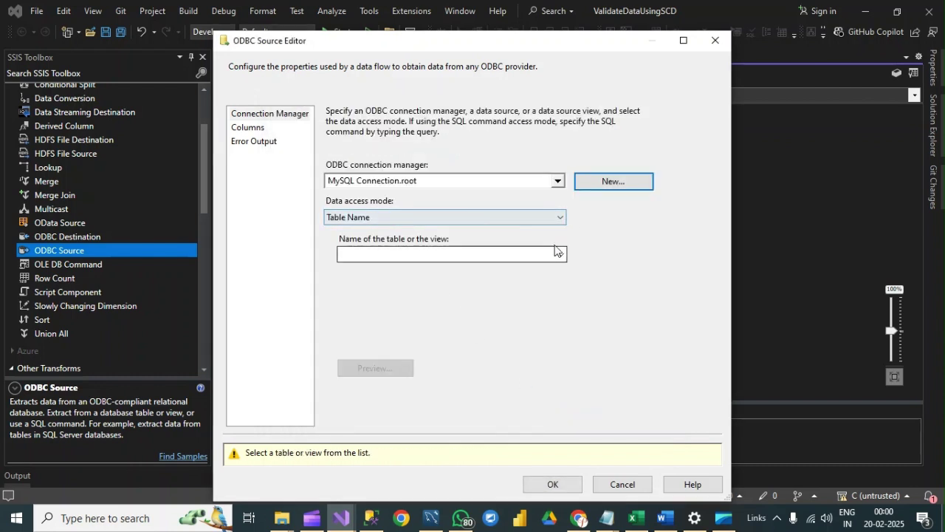
left_click(561, 219)
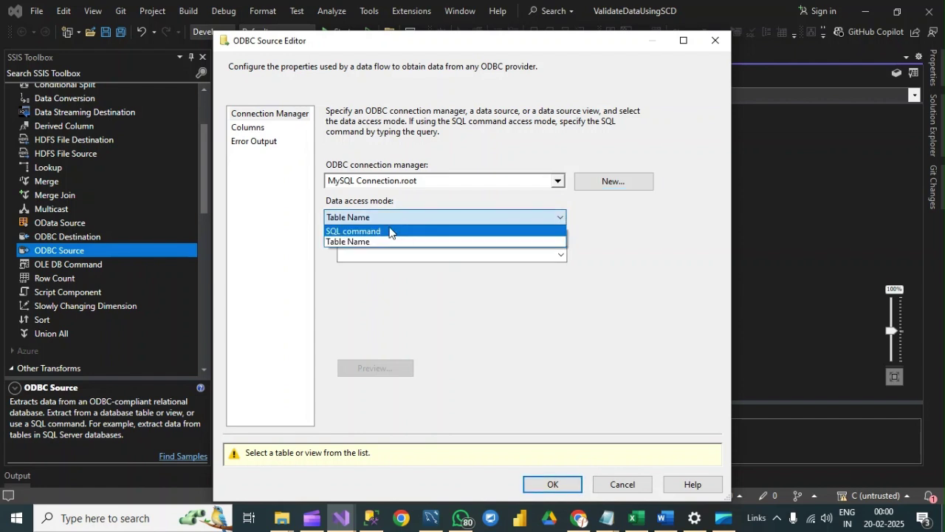
left_click(379, 234)
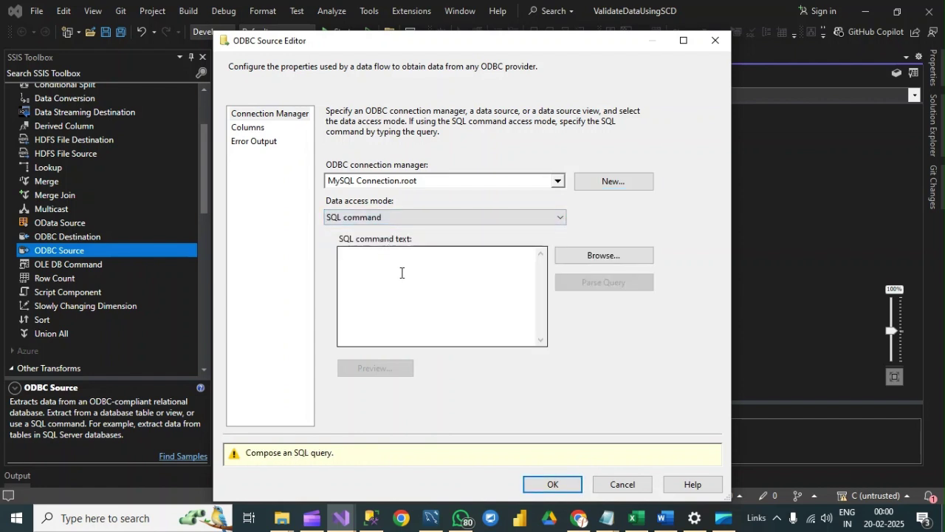
left_click(414, 294)
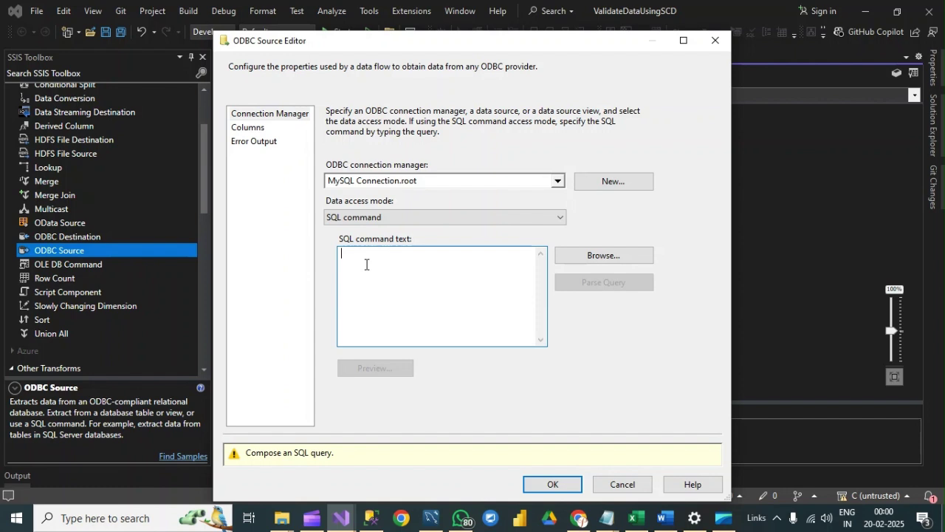
- Switch to the Lab-11 folder in File Explorer and open the Lab-11 All Script file in a maximized Notepad window
mouse_move(289, 524)
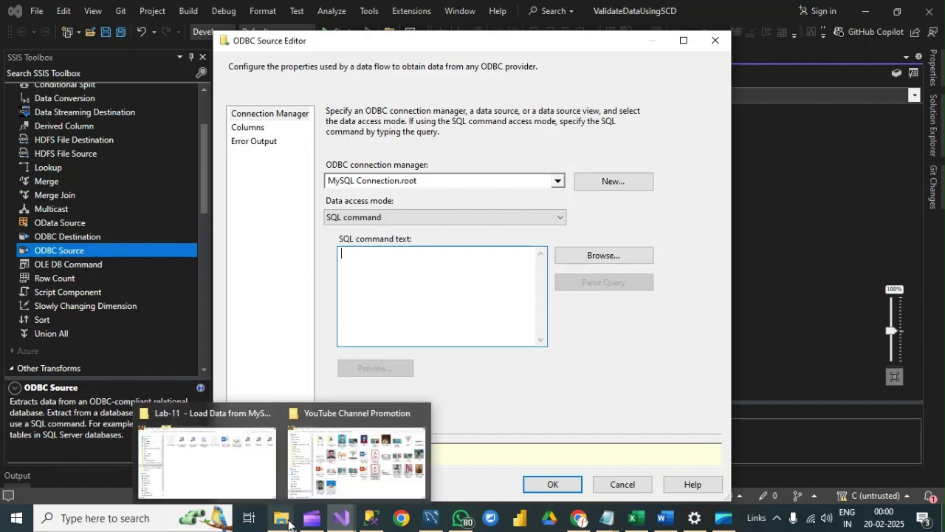
left_click(198, 464)
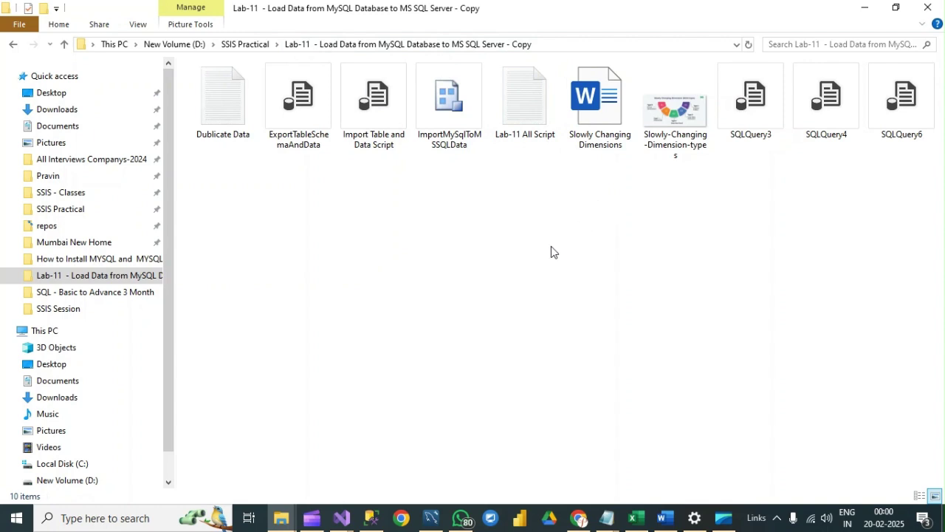
double_click(522, 99)
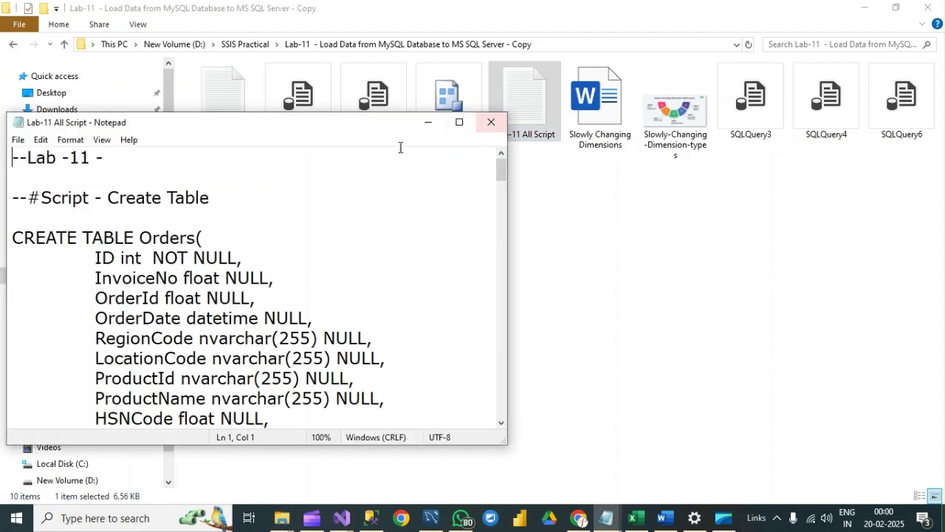
left_click(459, 122)
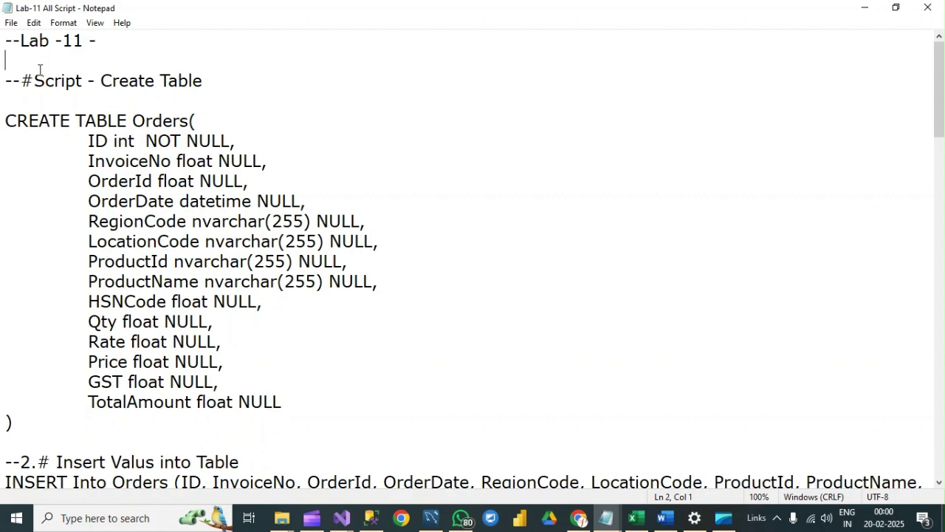
- Insert the comment line "-- MYSQL Database" above the Create Table script heading, followed by a blank line
key("Return")
type("-- ")
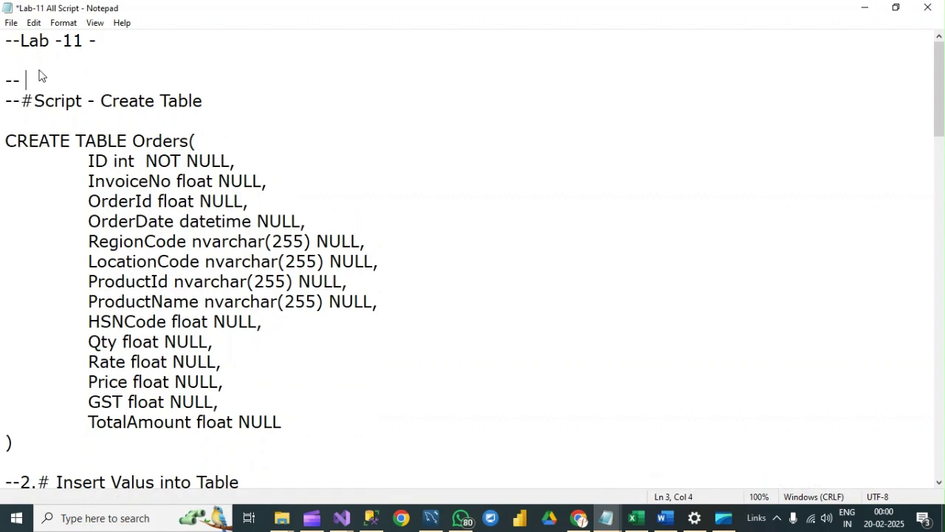
type("MYSQ")
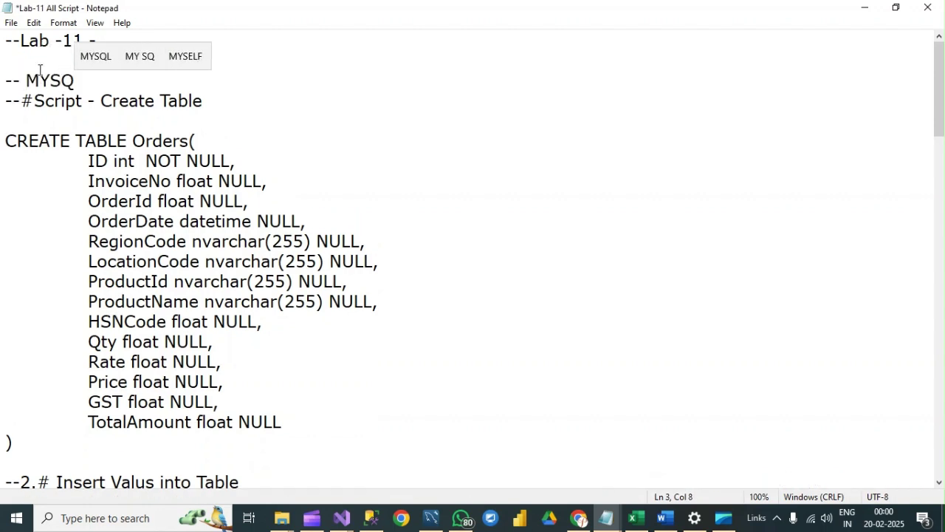
type("L Datab")
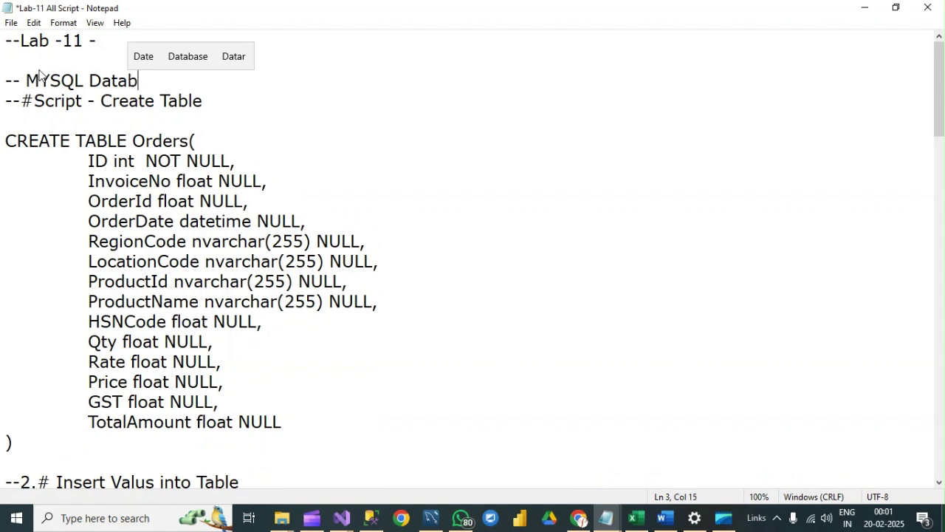
type("ase")
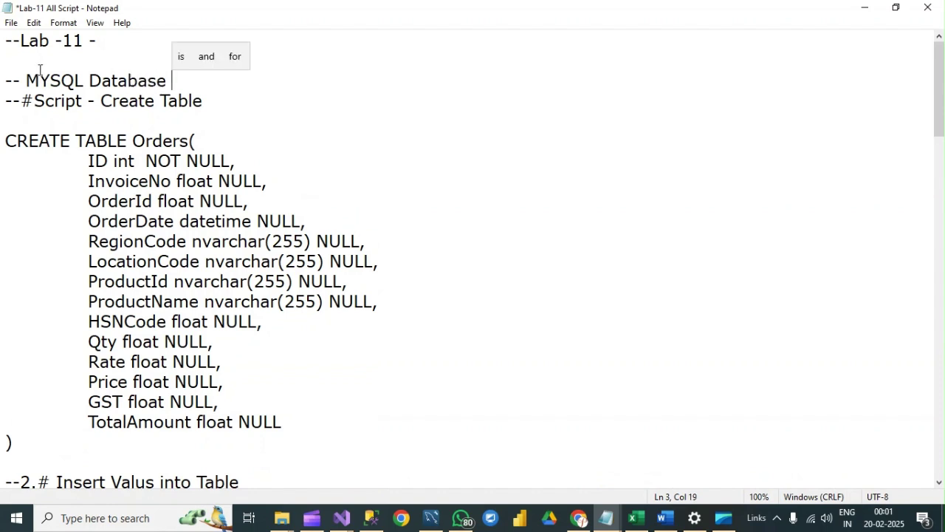
key("Return")
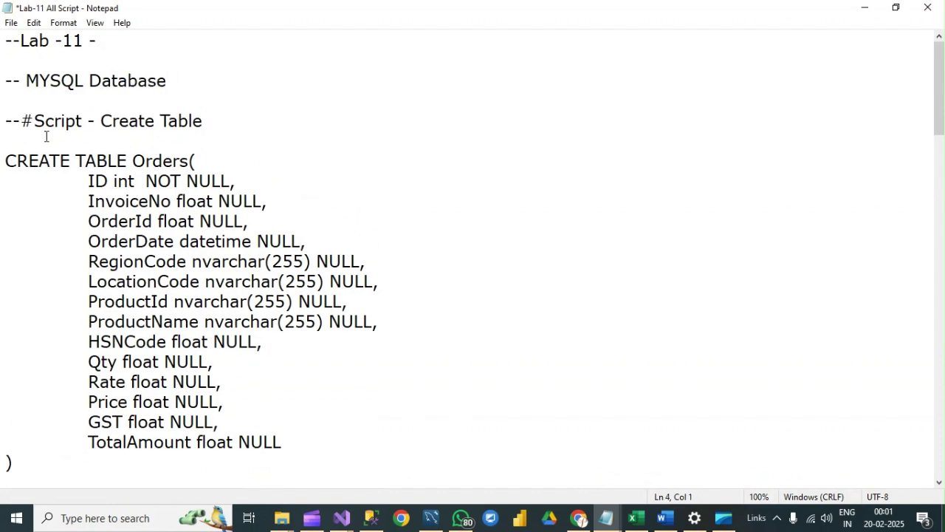
- Review the CREATE TABLE Orders script and the start of the insert statements below it
left_click_drag(12, 138, 174, 344)
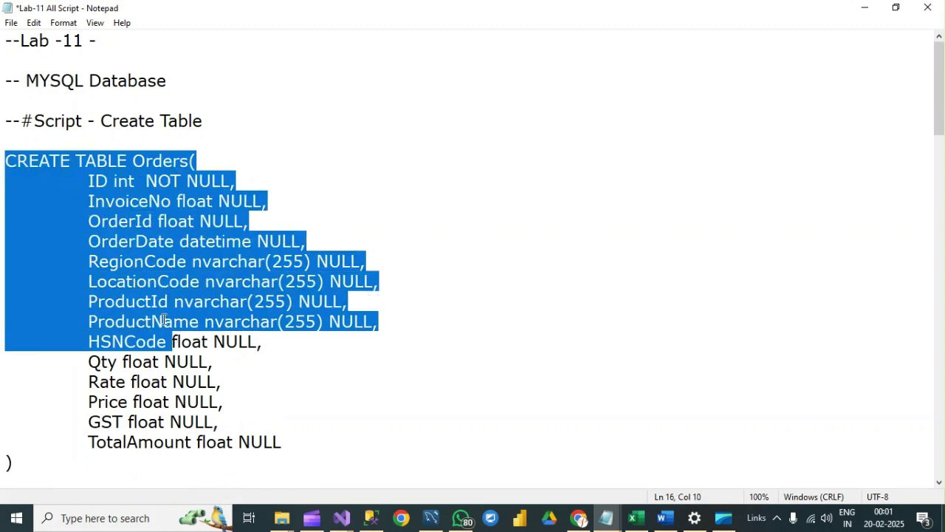
scroll(475, 210, "down", 2)
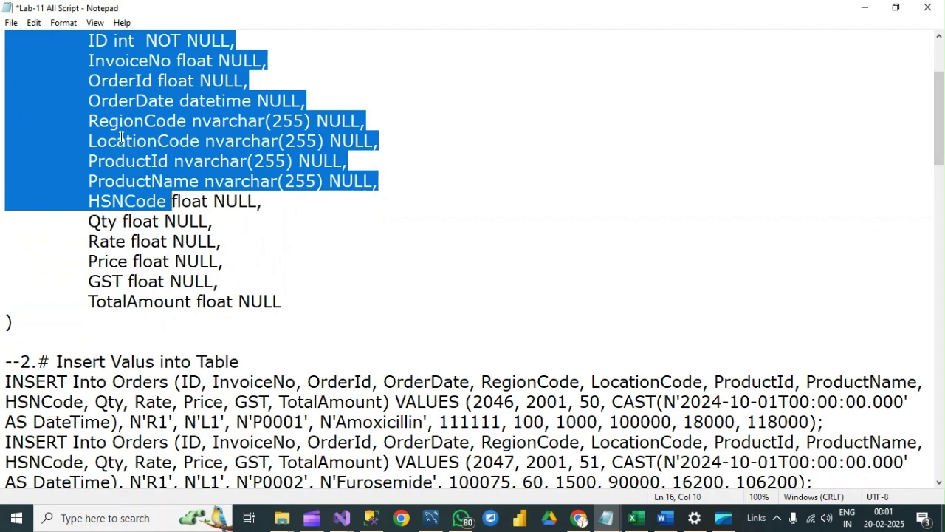
left_click_drag(938, 148, 903, 93)
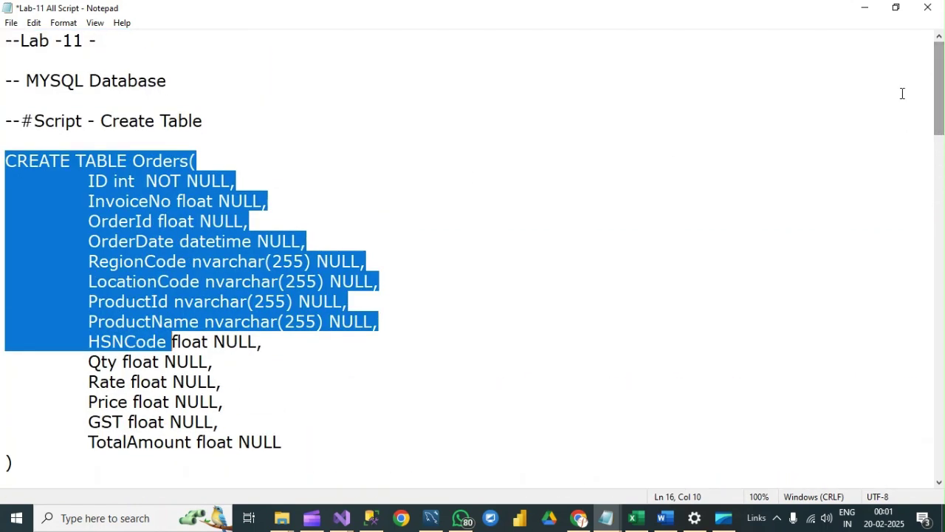
- Examine the full CREATE TABLE Orders definition and the statements under the "2.# Insert Valus into Table" heading
left_click(12, 144)
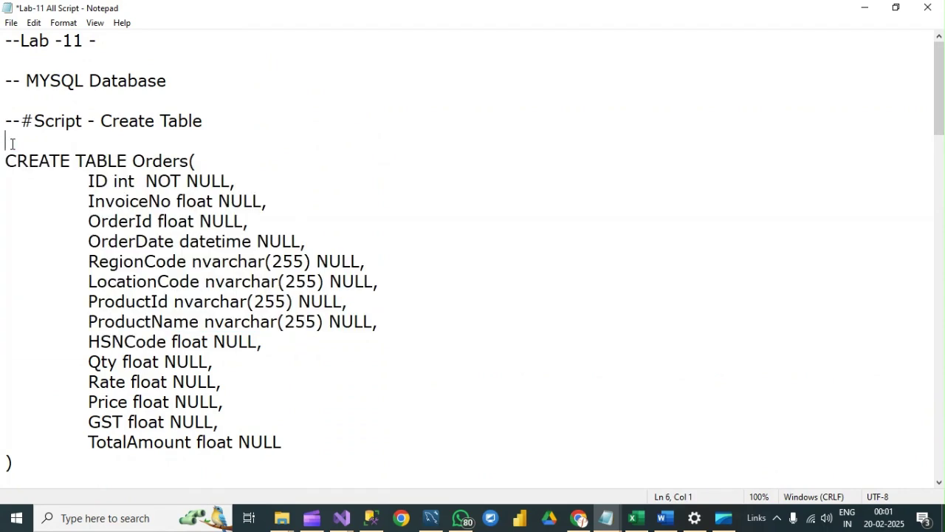
left_click_drag(11, 143, 272, 463)
left_click(284, 442)
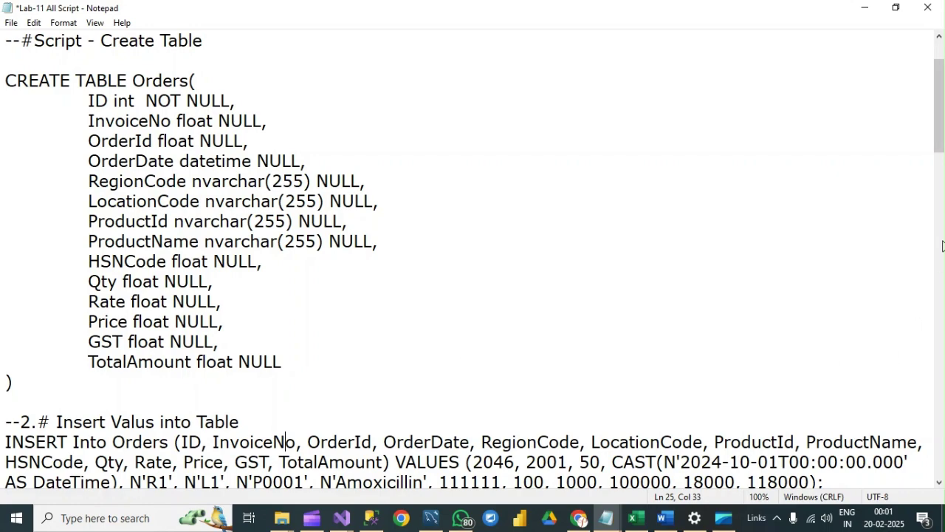
left_click_drag(938, 111, 939, 142)
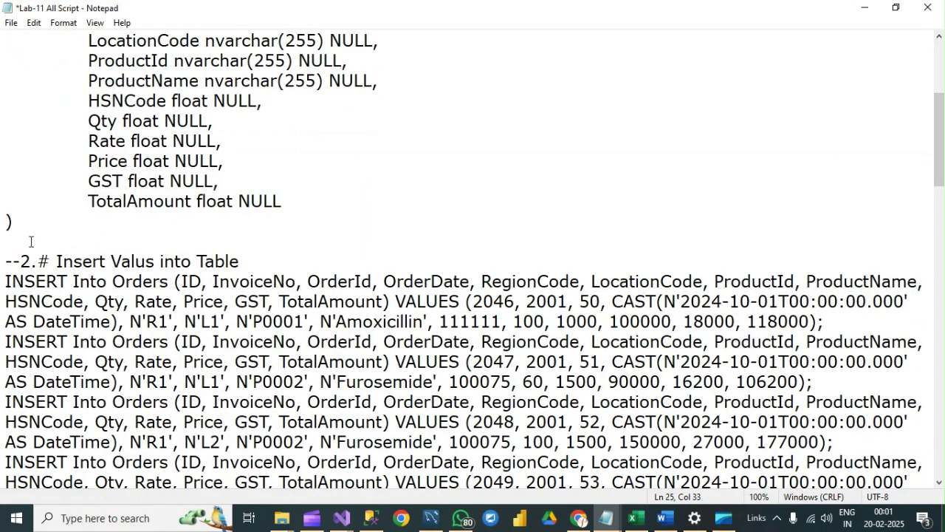
left_click_drag(15, 241, 77, 482)
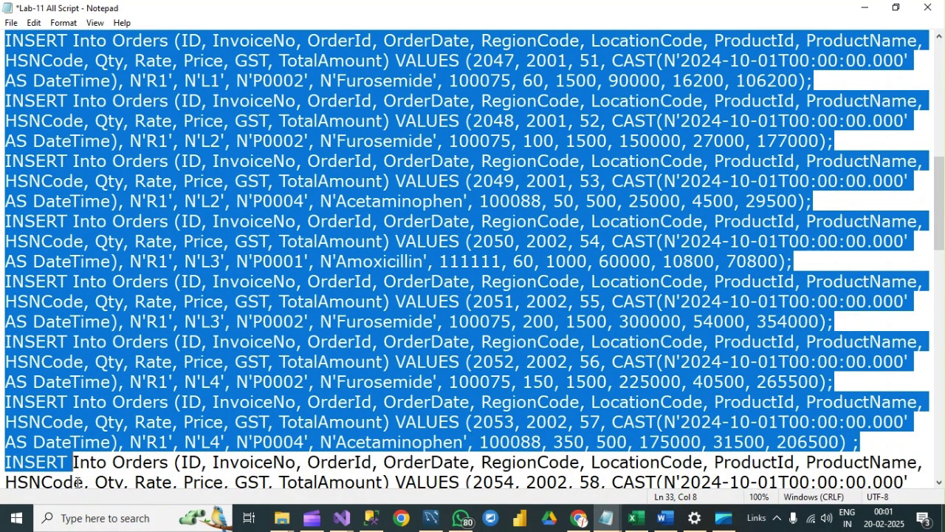
left_click(92, 437)
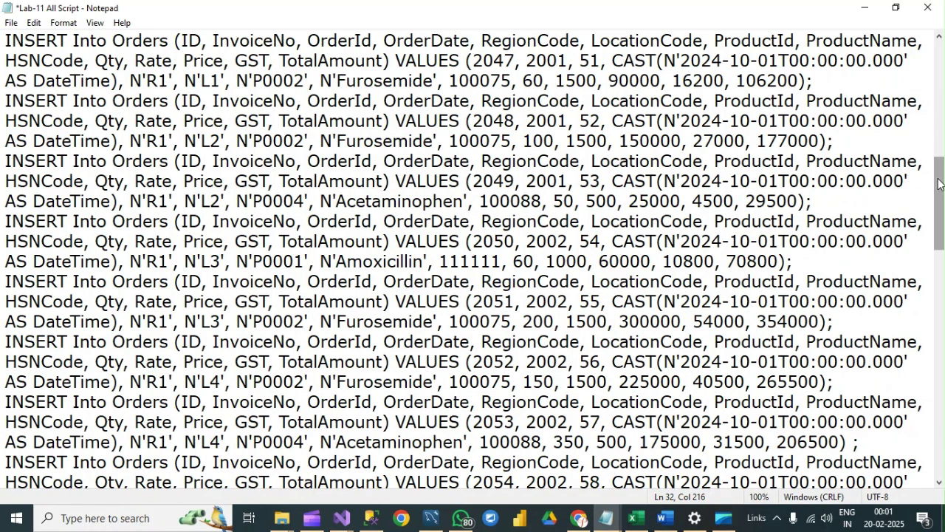
scroll(897, 193, "up", 10)
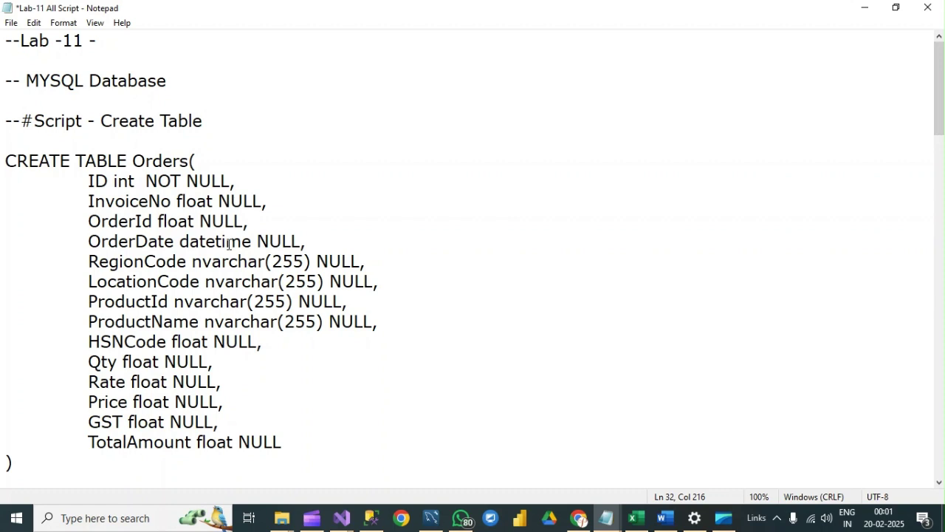
- Check the Lab-11 folder in File Explorer, then switch to MySQL Workbench's Query 1 editor
mouse_move(281, 518)
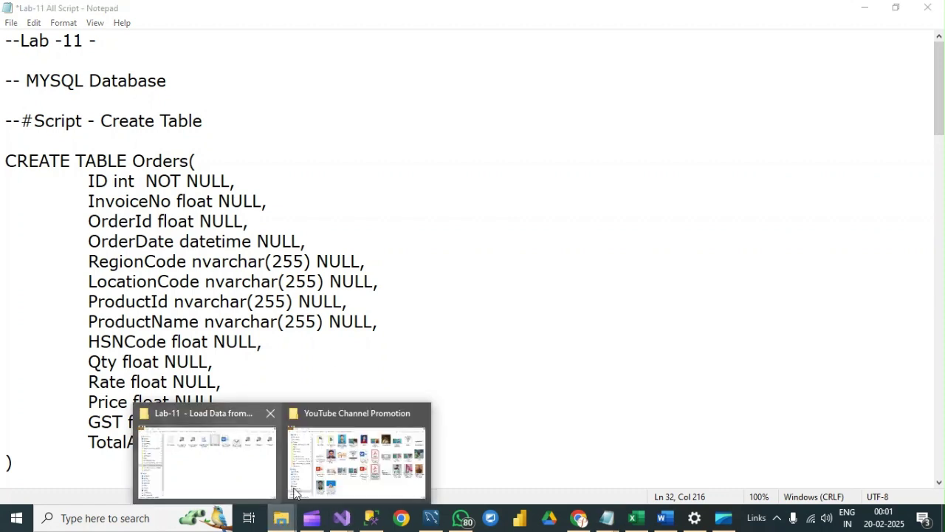
left_click(236, 461)
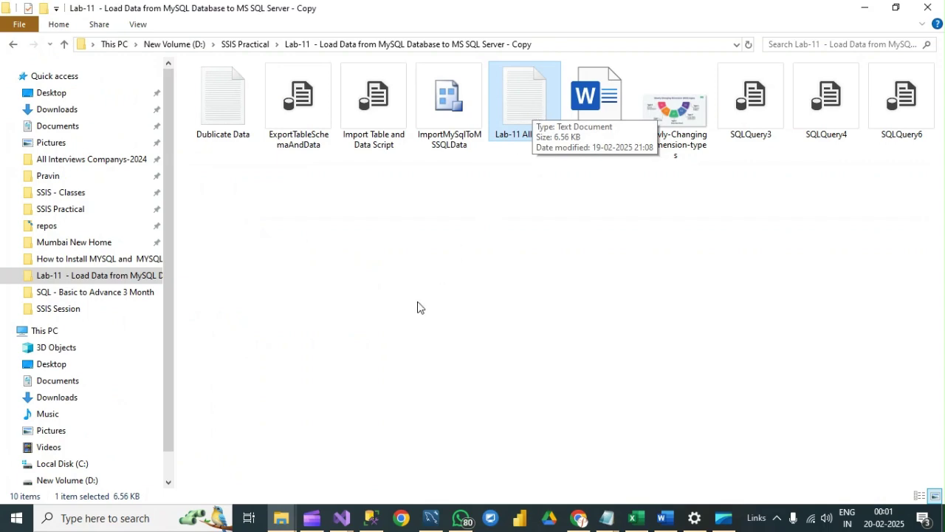
left_click(431, 519)
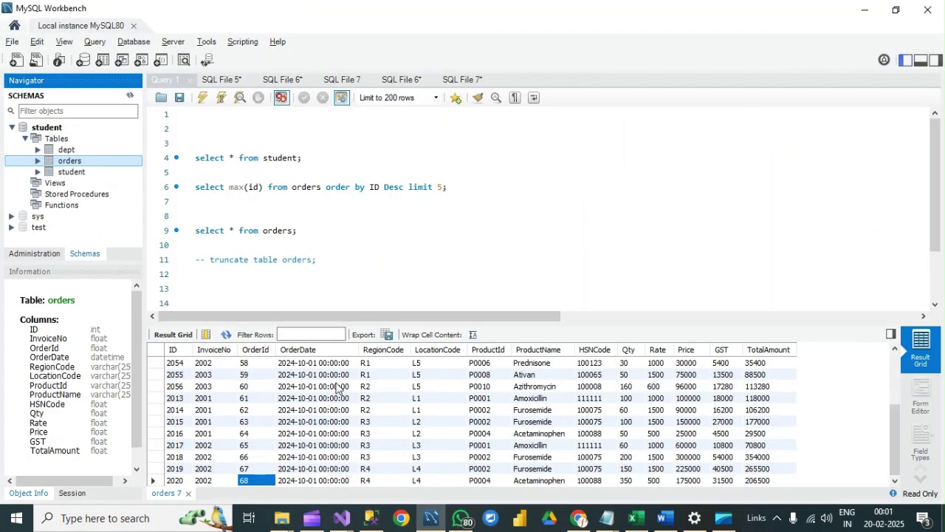
left_click(300, 214)
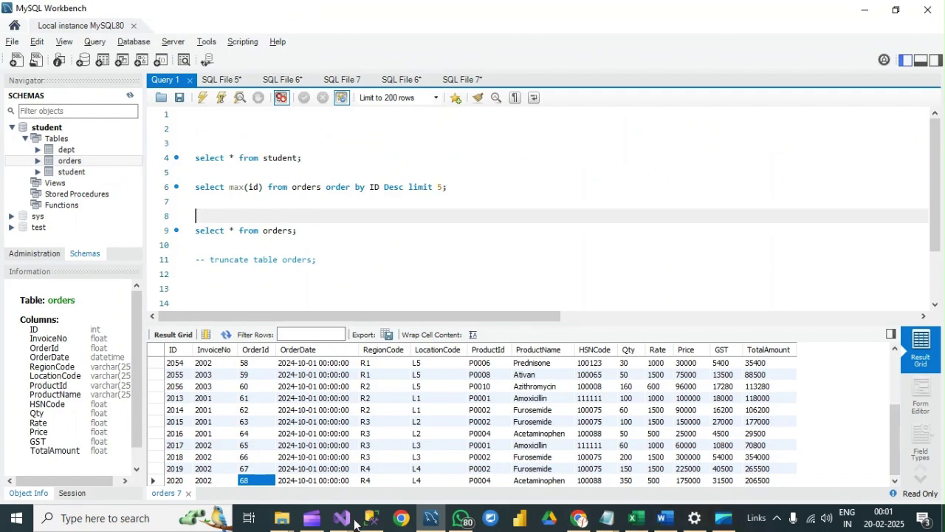
- Switch to the edited Lab-11 All Script Notepad window and copy the whole CREATE TABLE Orders statement
left_click(607, 518)
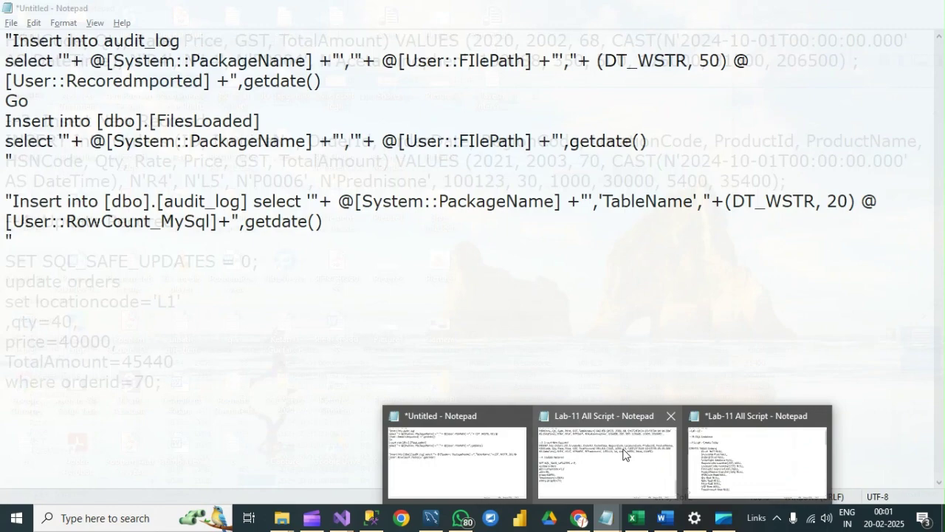
left_click(761, 453)
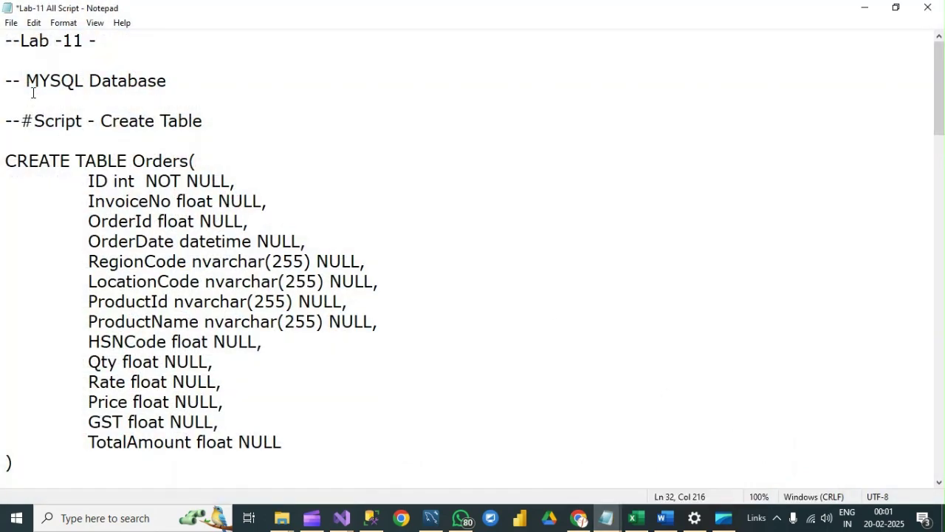
left_click_drag(12, 144, 186, 340)
key("ctrl+c")
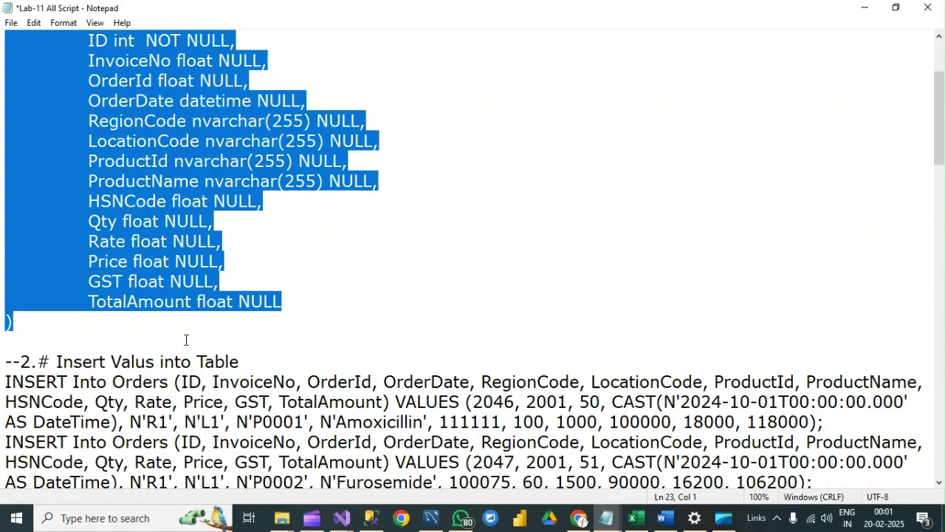
- Switch to MySQL Workbench and paste the copied CREATE TABLE Orders statement into a new SQL query tab
left_click(431, 517)
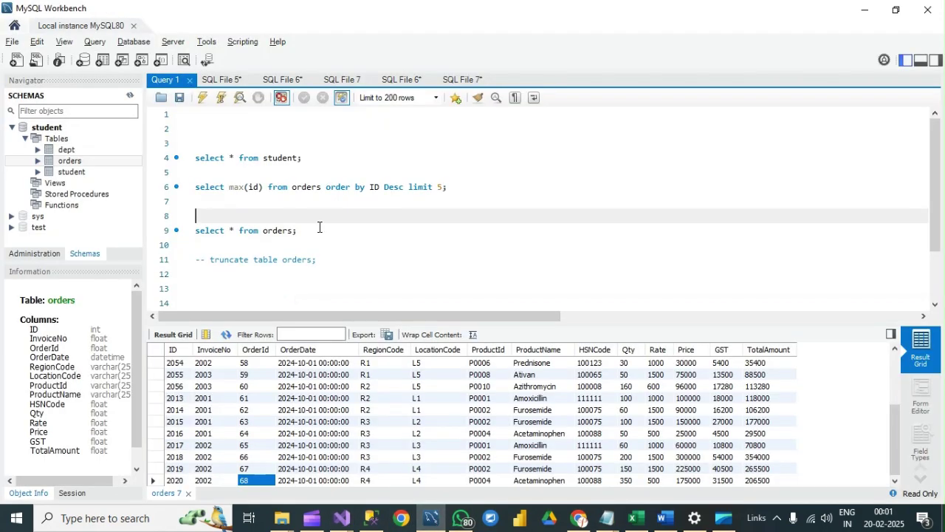
left_click(16, 60)
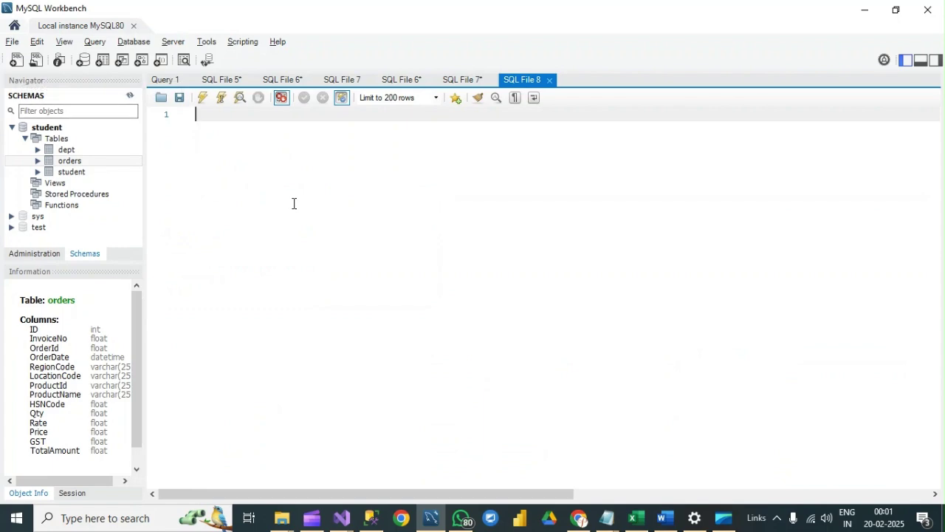
key("ctrl+v")
left_click(268, 202)
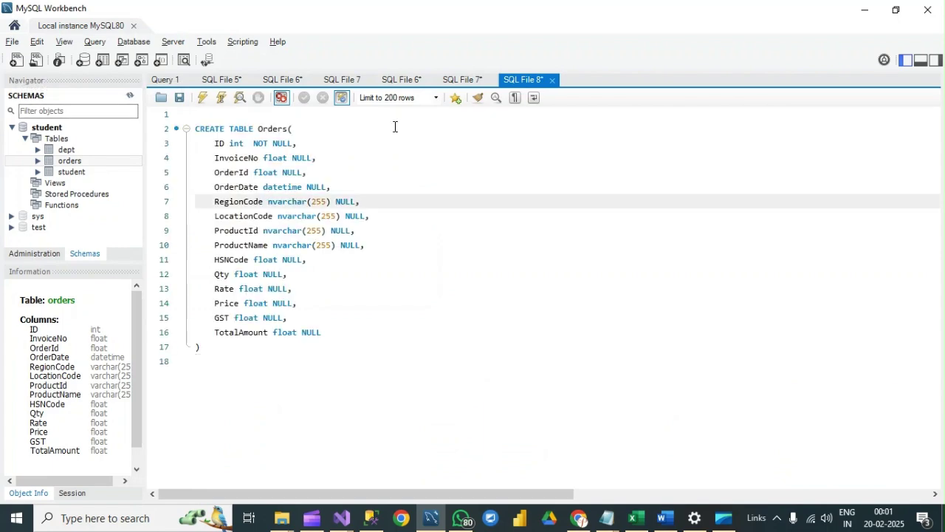
- Return to the Notepad script and review its insert statements and the "3. Insert New Recored" and "4. Update Recored" sections
key("alt+Tab")
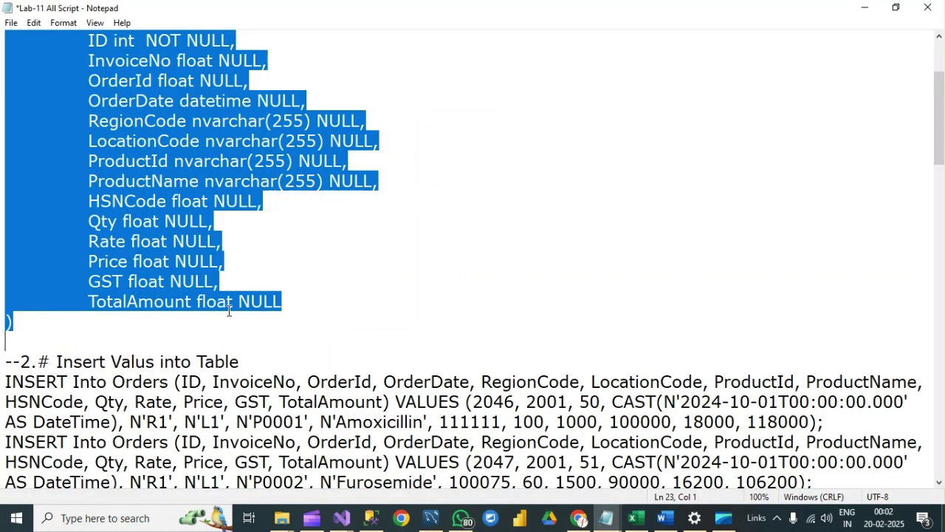
left_click_drag(21, 344, 92, 470)
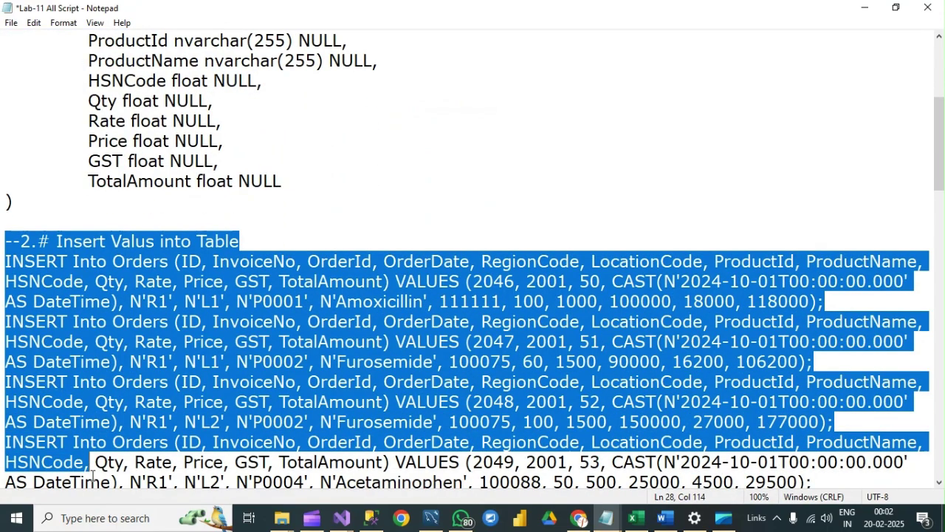
left_click(189, 363)
mouse_move(939, 136)
left_mouse_down()
mouse_move(943, 217)
mouse_move(940, 141)
left_mouse_up()
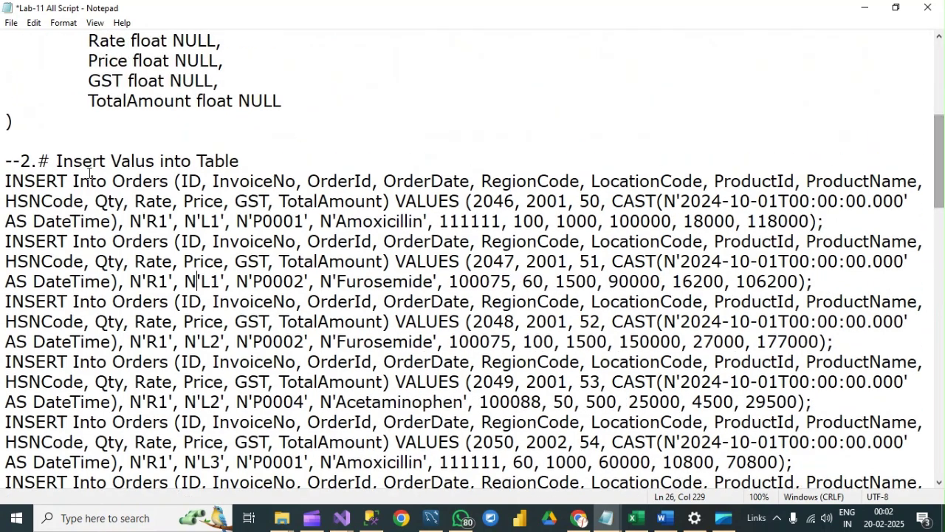
left_click_drag(8, 161, 59, 242)
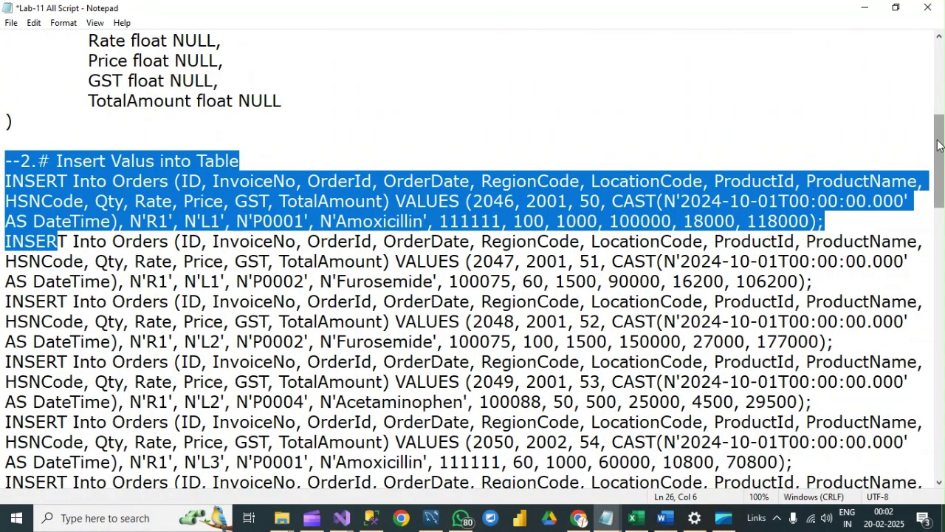
left_click_drag(941, 147, 941, 358)
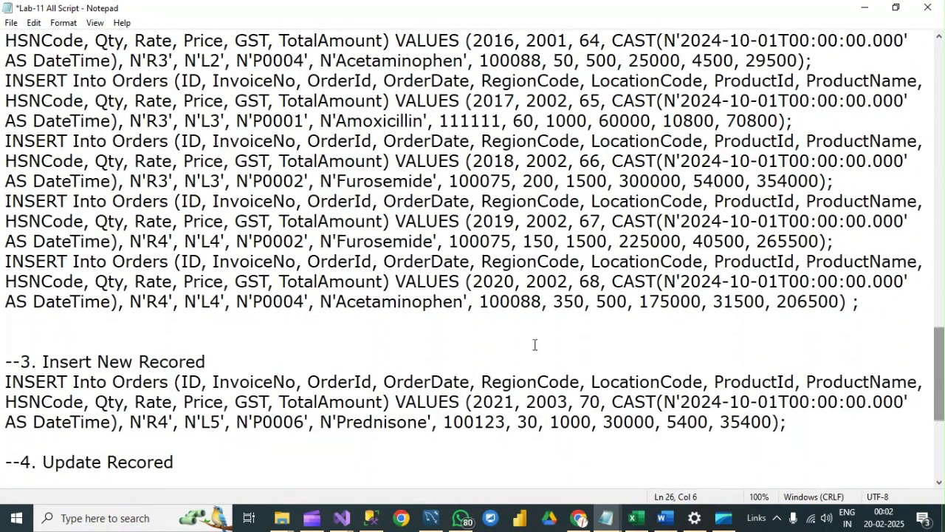
left_click_drag(5, 361, 77, 370)
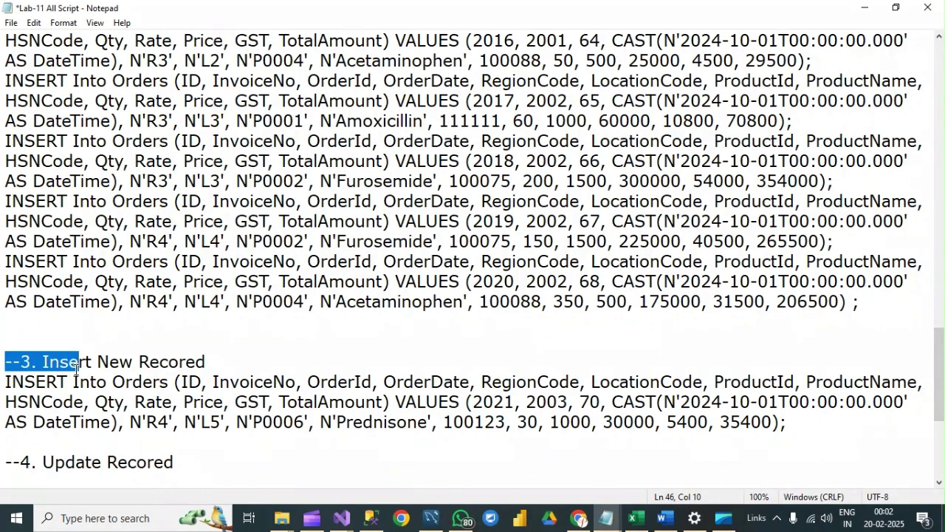
left_click(22, 346)
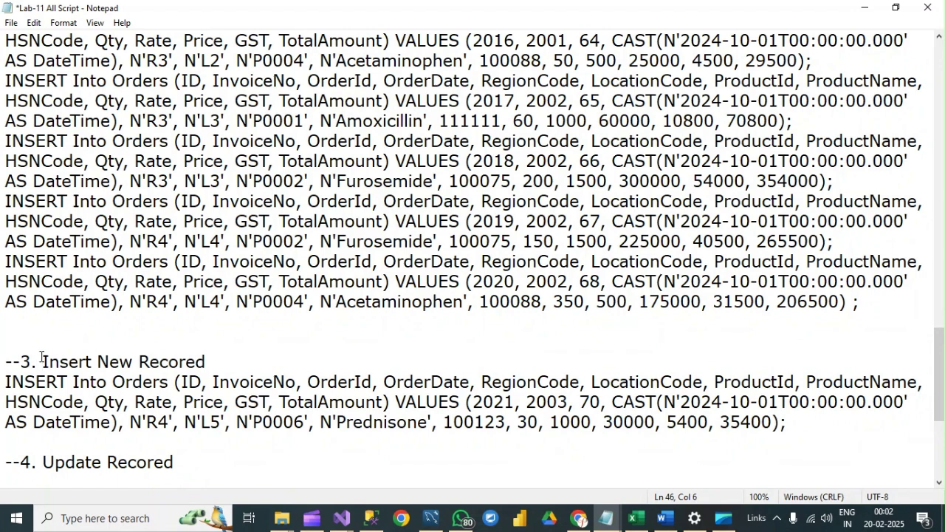
left_click_drag(22, 343, 203, 435)
left_click_drag(938, 356, 922, 379)
left_click(2, 361)
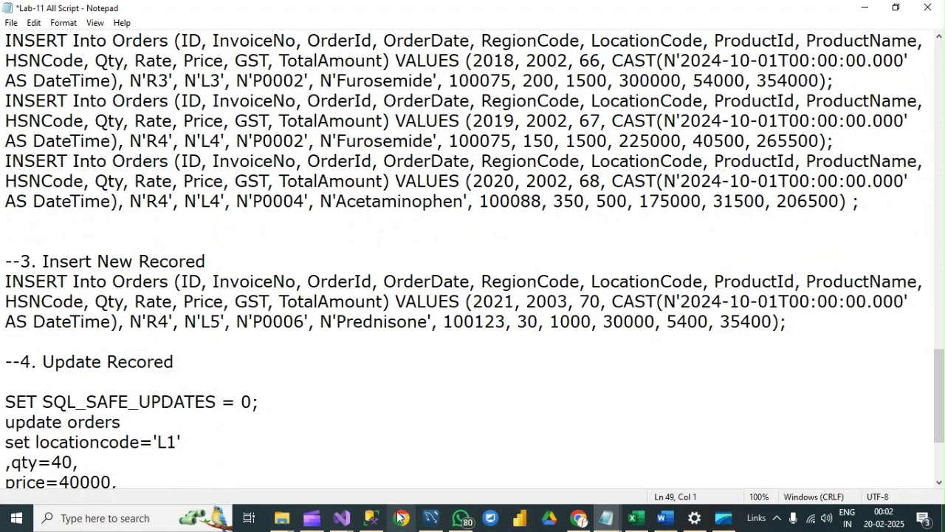
- Switch back to MySQL Workbench and run "select * from orders;" in the Query 1 tab
left_click(427, 520)
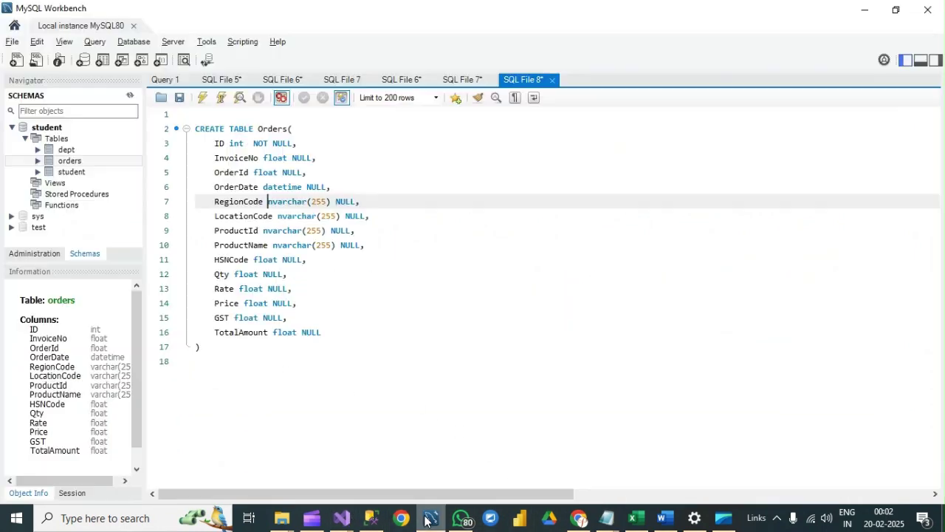
left_click(422, 259)
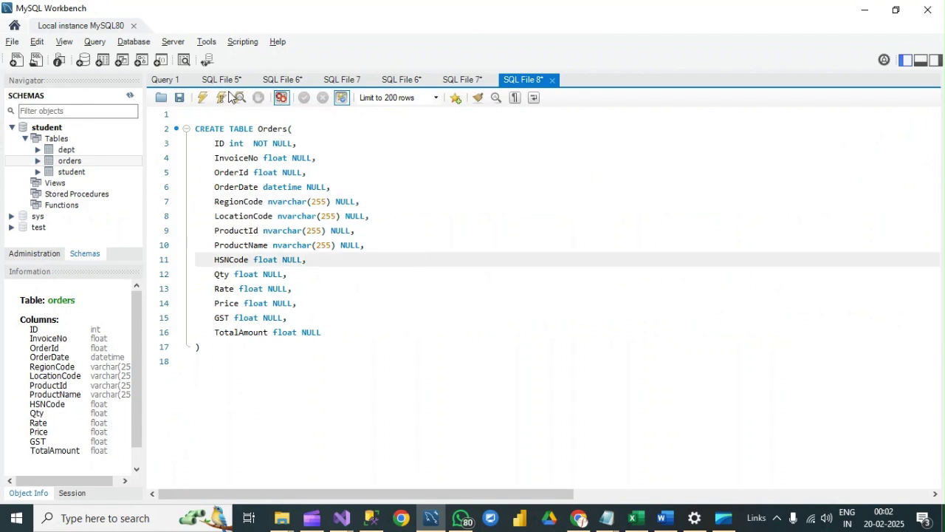
left_click(164, 80)
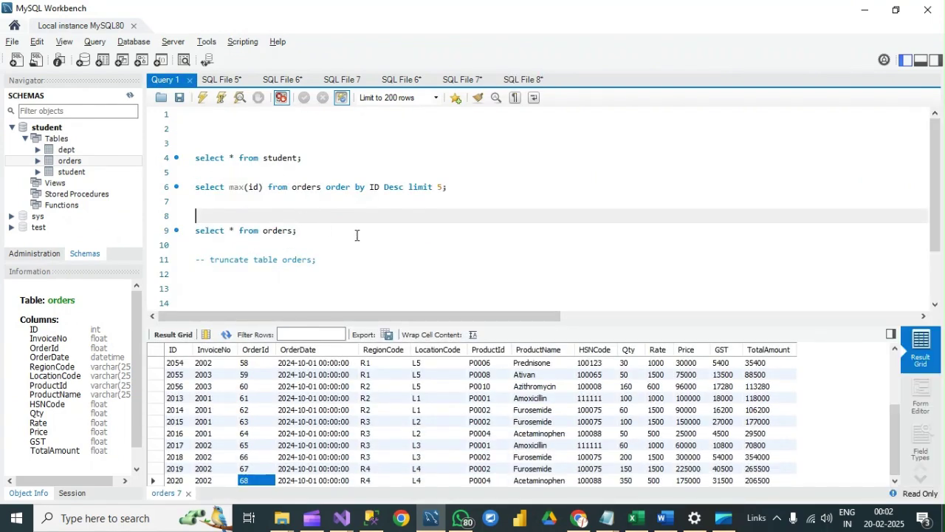
left_click(202, 233)
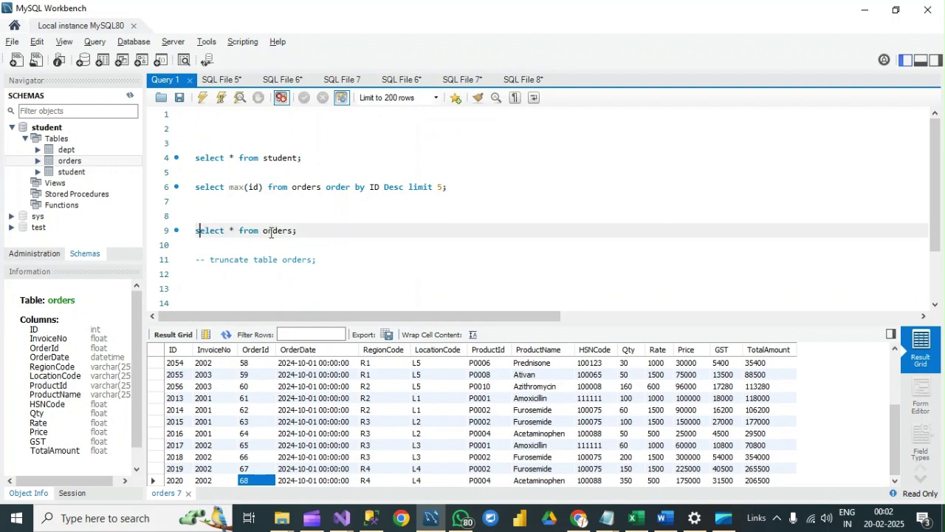
left_click_drag(305, 234, 198, 232)
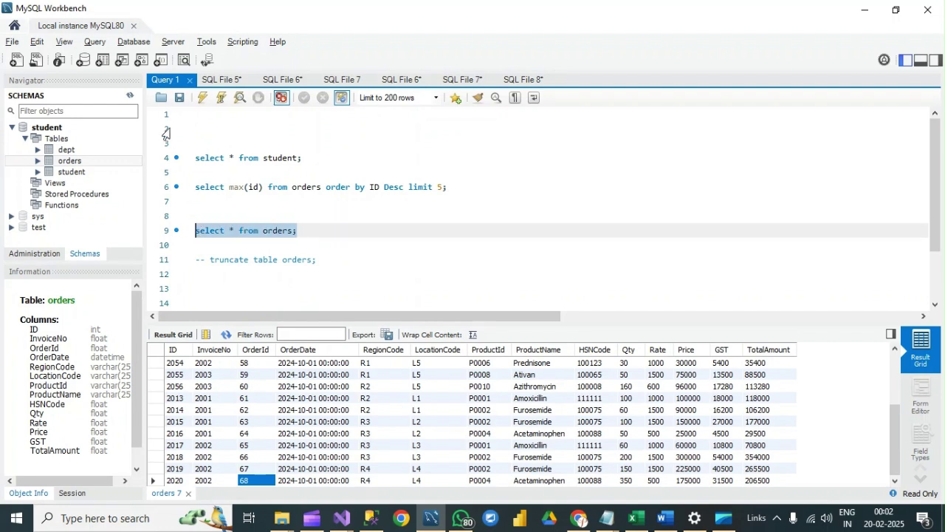
left_click(220, 101)
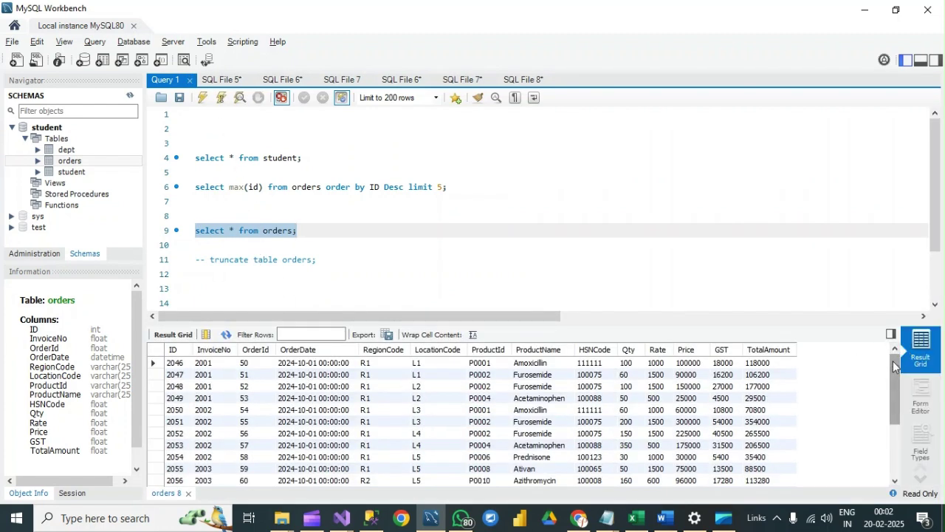
- Examine the returned orders rows, checking the OrderId values of the first and last records
left_click_drag(892, 370, 899, 422)
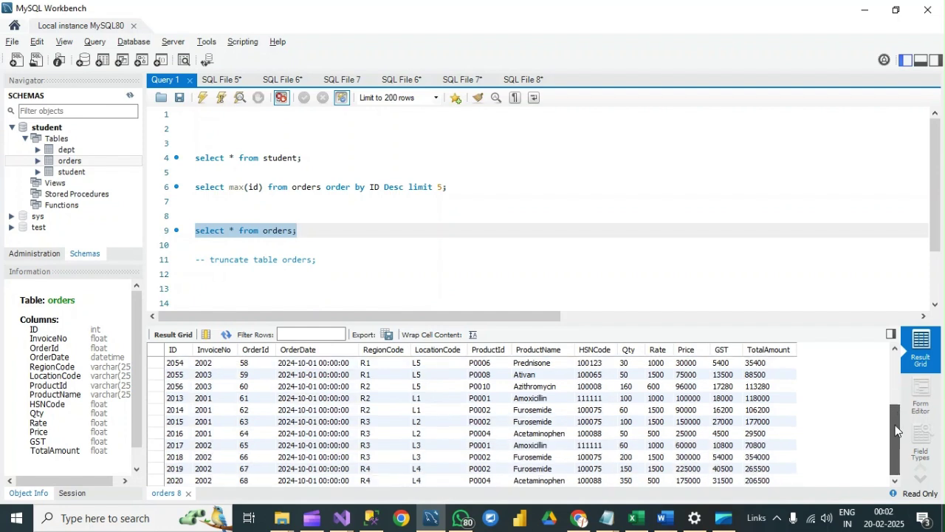
scroll(262, 416, "up", 3)
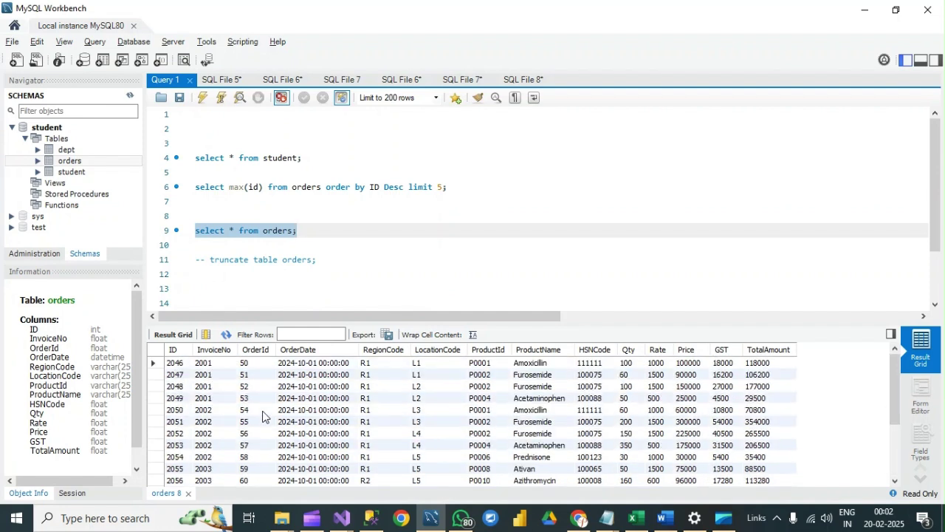
left_click(252, 364)
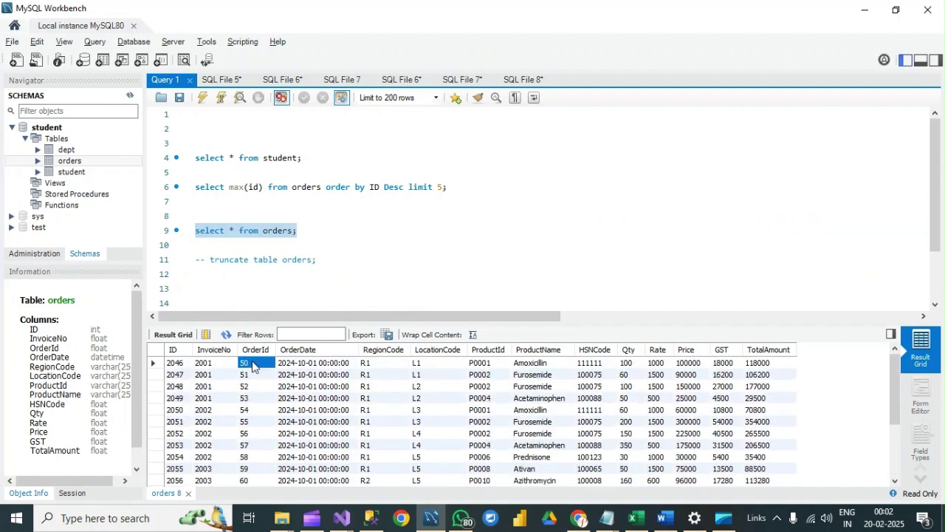
scroll(899, 374, "down", 3)
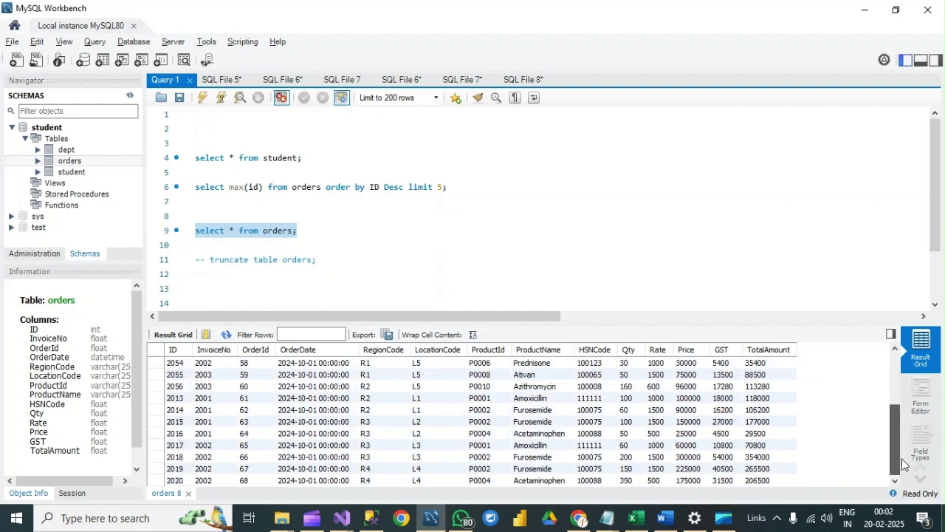
left_click(249, 481)
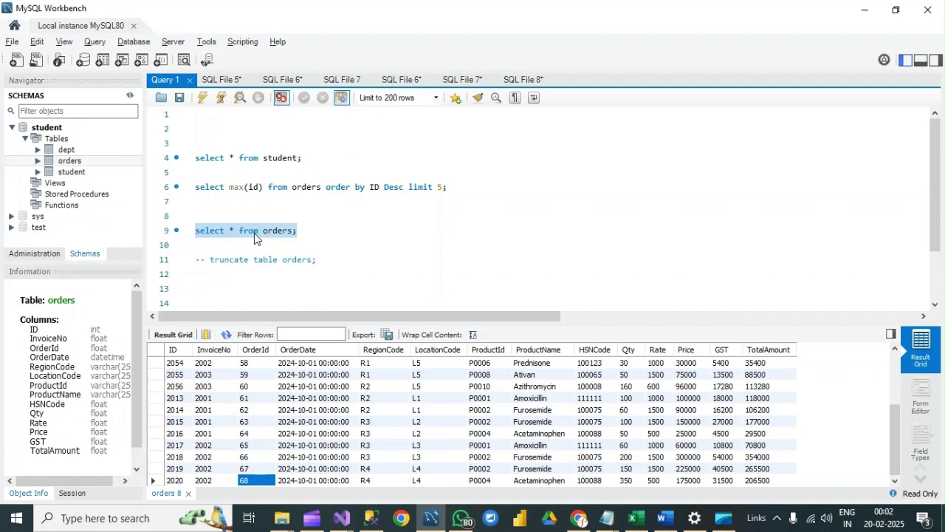
- Copy "select * from orders;" from MySQL Workbench and paste it as the SQL command text of the ODBC source in the ValidateDataUsingSCD Visual Studio window
left_click(412, 219)
left_click_drag(318, 235, 198, 233)
key("ctrl+c")
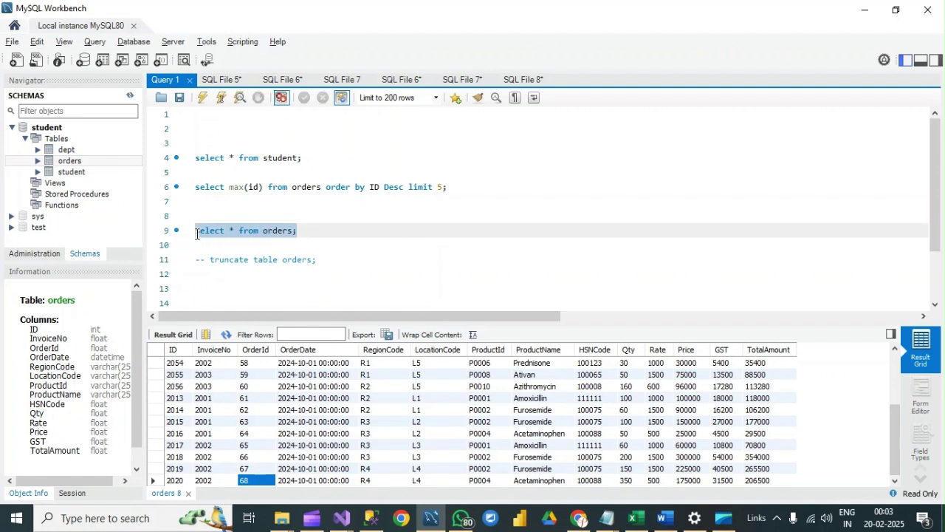
left_click(341, 518)
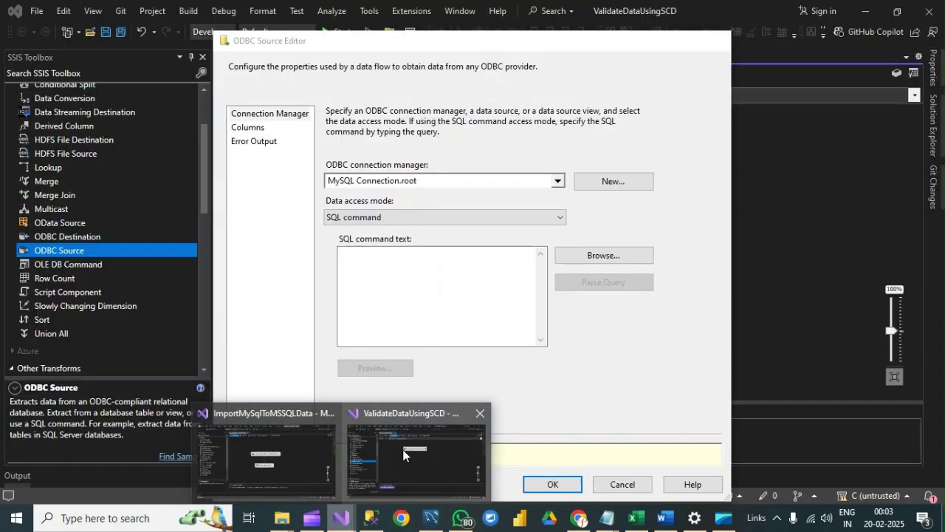
left_click(402, 449)
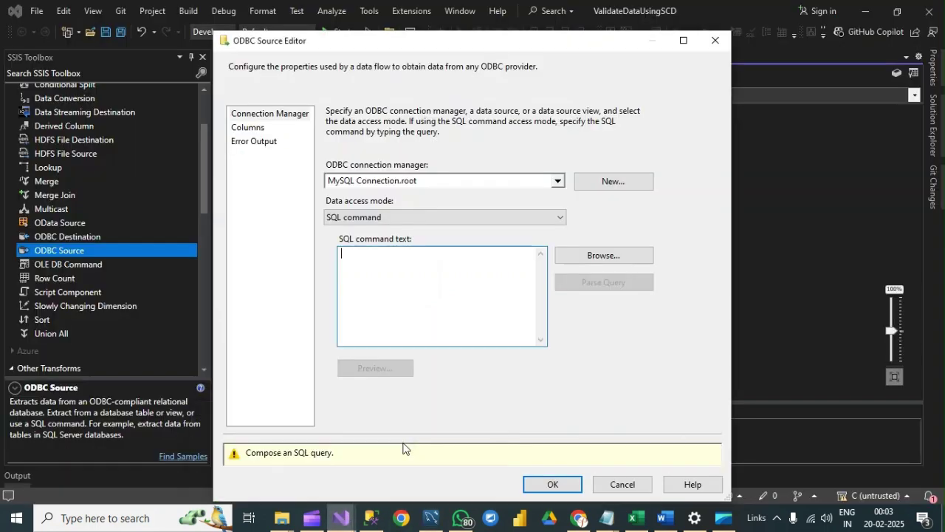
key("ctrl+v")
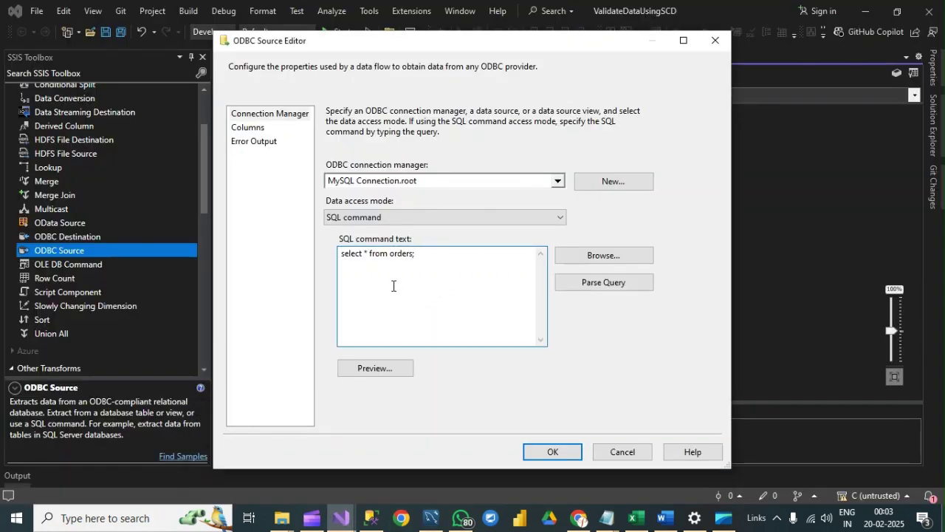
- Preview the ODBC source's query results and compare them with the orders rows in MySQL Workbench, closing the preview when done
left_click(380, 368)
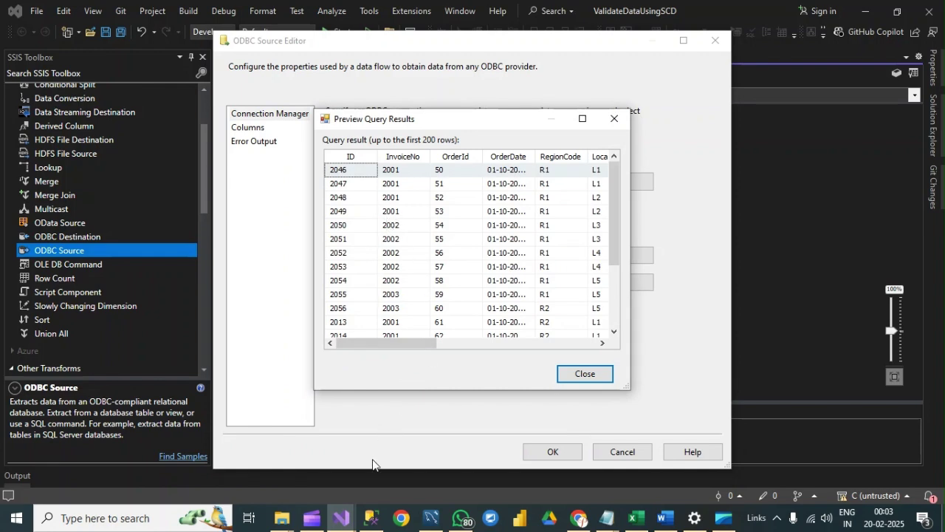
left_click(431, 517)
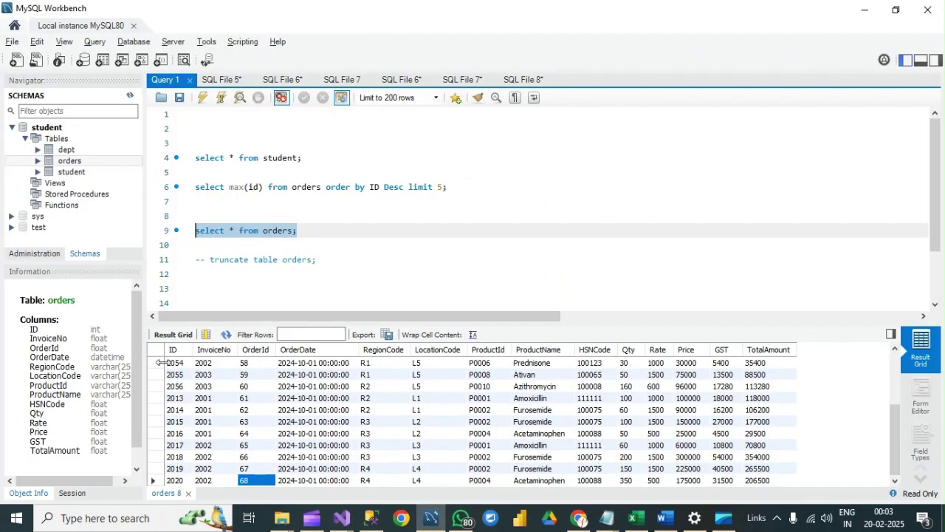
left_click_drag(895, 412, 895, 458)
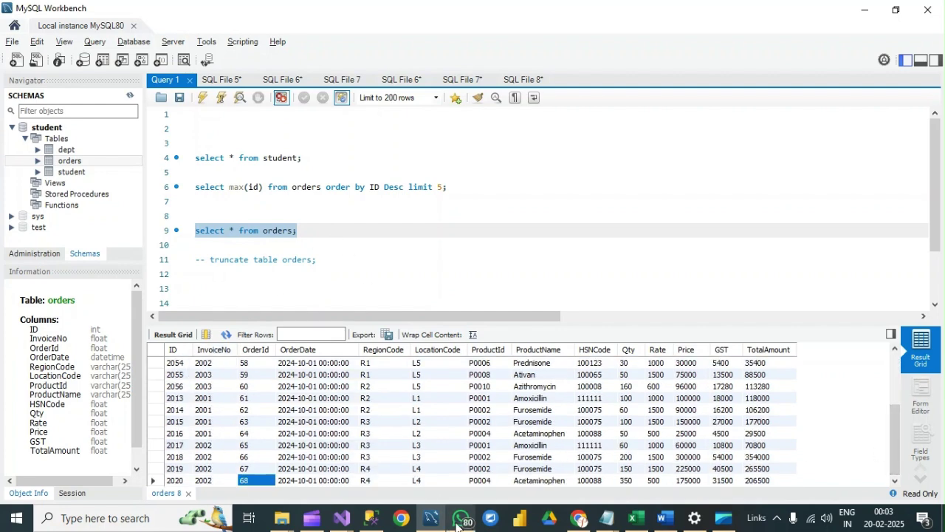
mouse_move(341, 517)
left_click(416, 453)
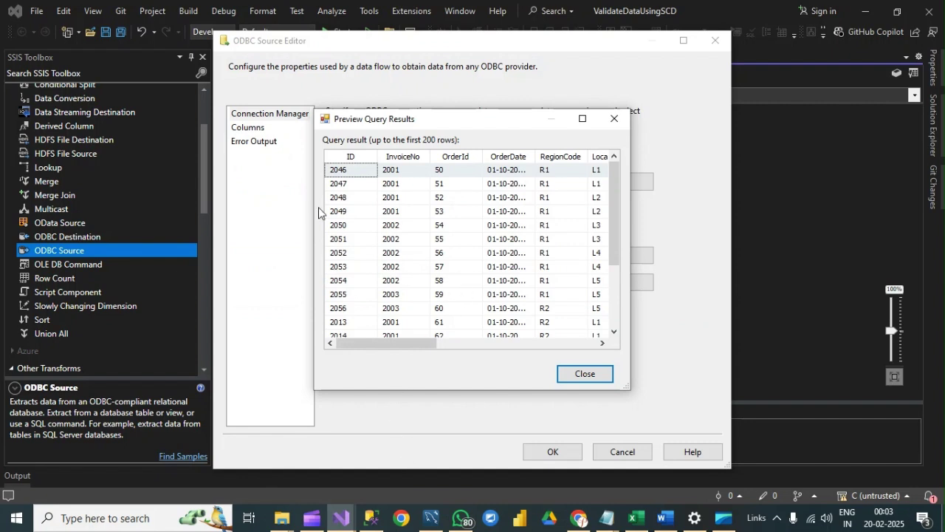
left_click(584, 374)
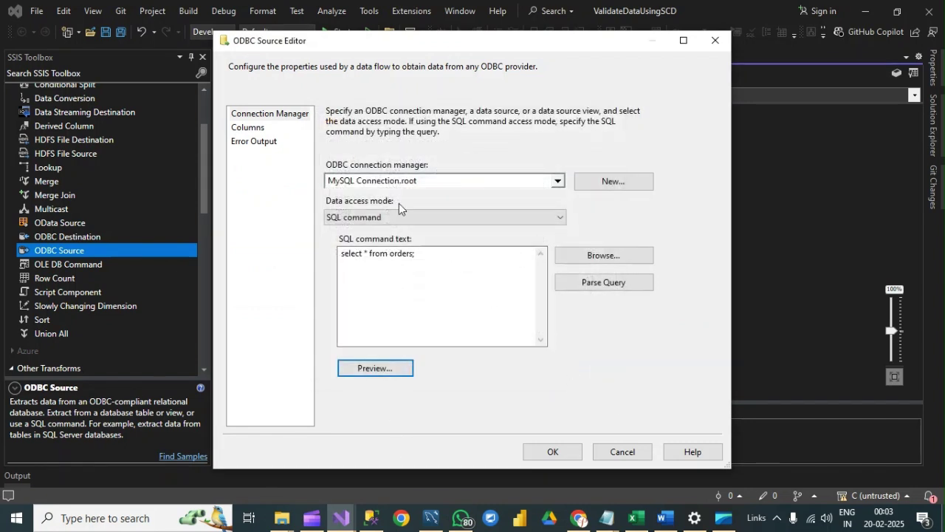
- Review the external-to-output column mapping, accept the ODBC source settings and reposition the "Load Data from MYSQL Source" component slightly
left_click(260, 130)
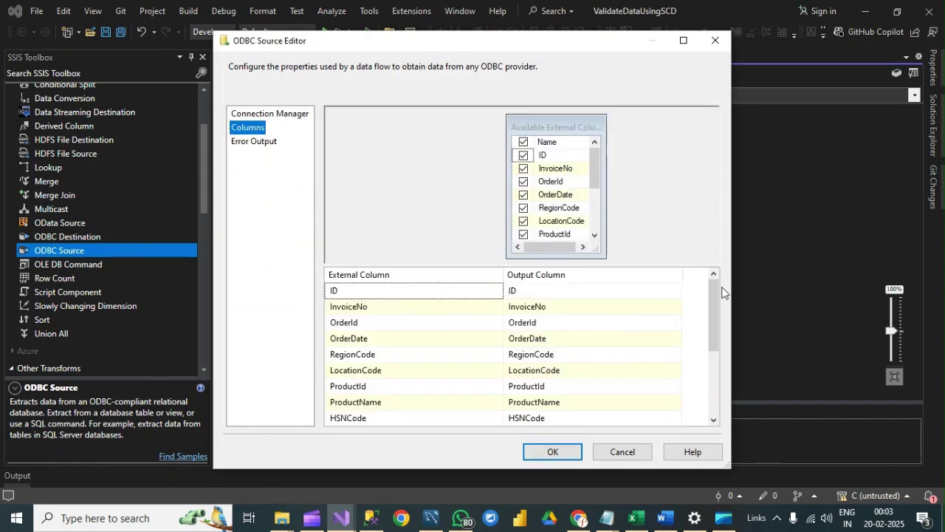
left_click_drag(715, 299, 721, 320)
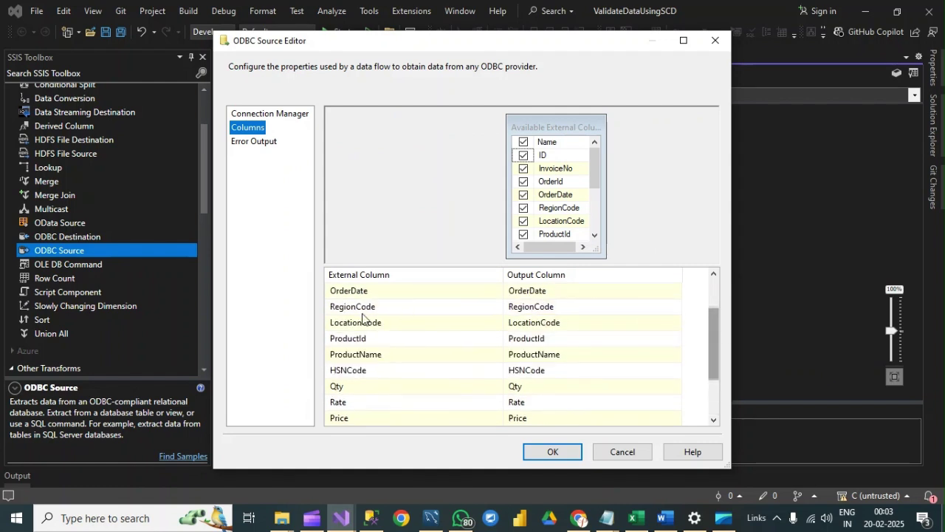
scroll(361, 317, "up", 2)
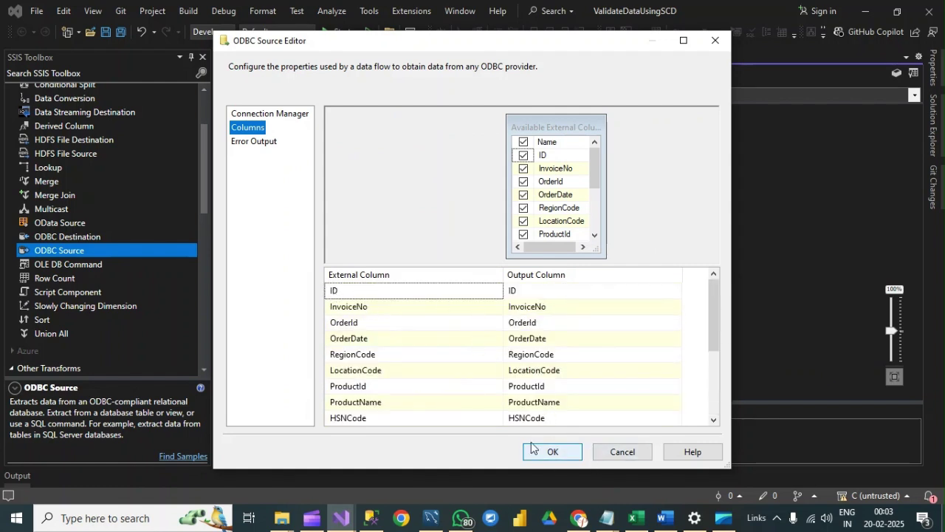
left_click(553, 451)
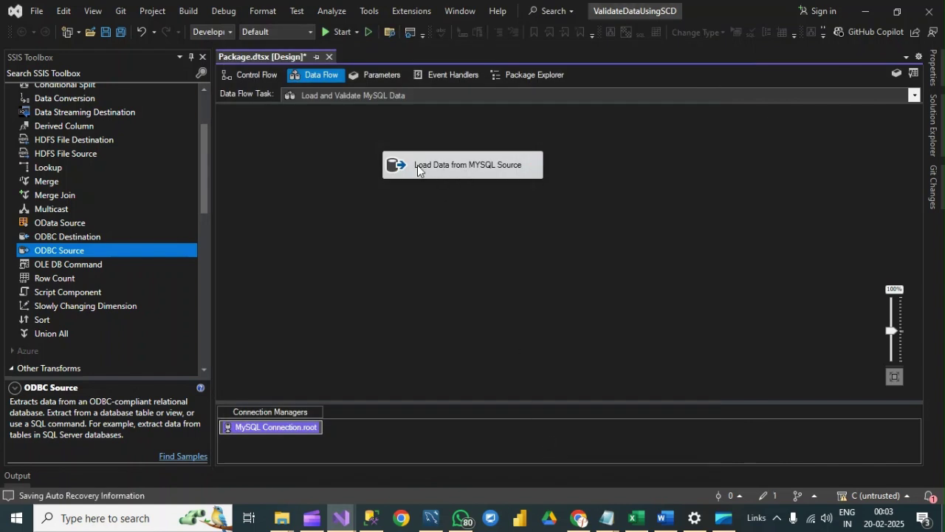
left_click_drag(465, 170, 452, 175)
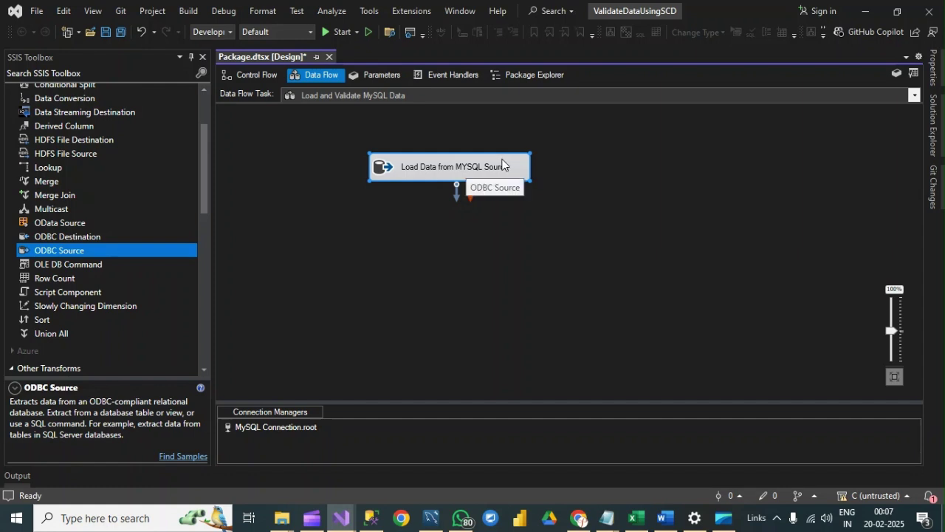
- Compare the MySQL Workbench orders rows with the dbo.Order rows in SQL Server Management Studio, checking the last OrderId values in both
left_click(431, 520)
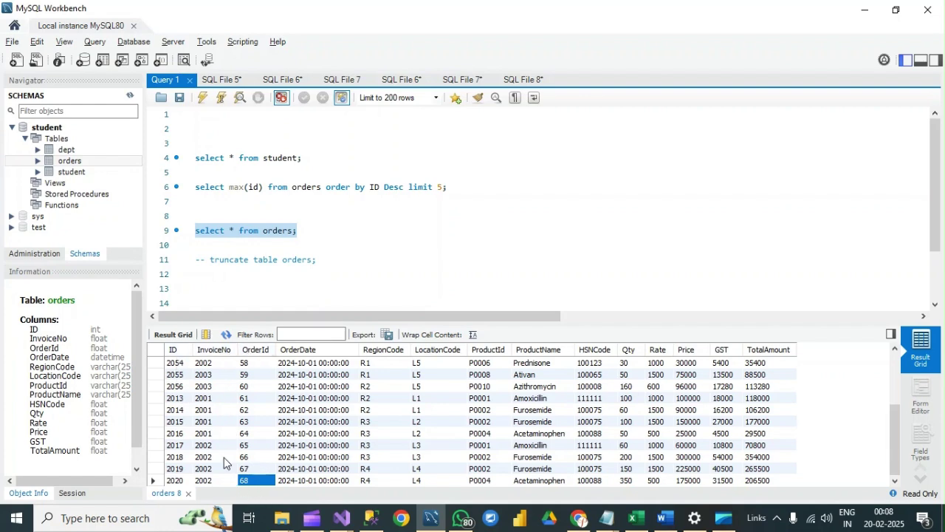
left_click(372, 518)
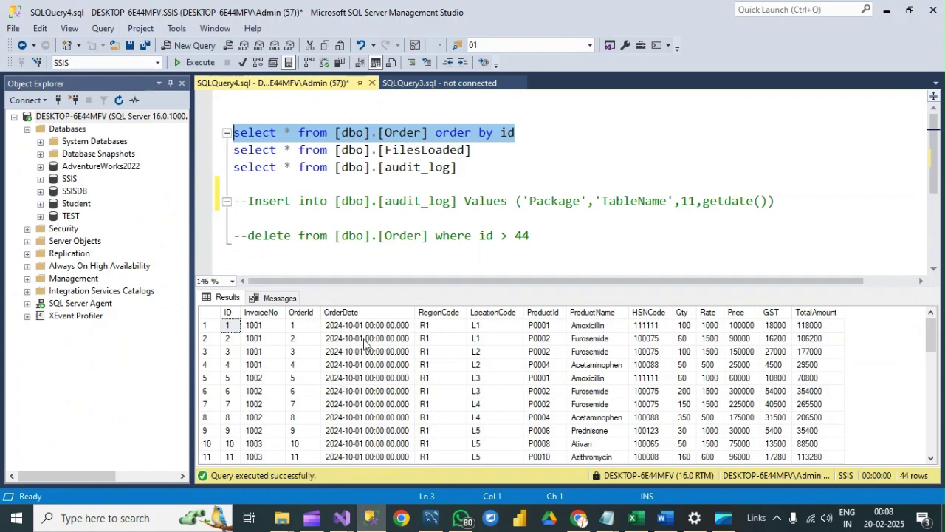
scroll(307, 438, "down", 11)
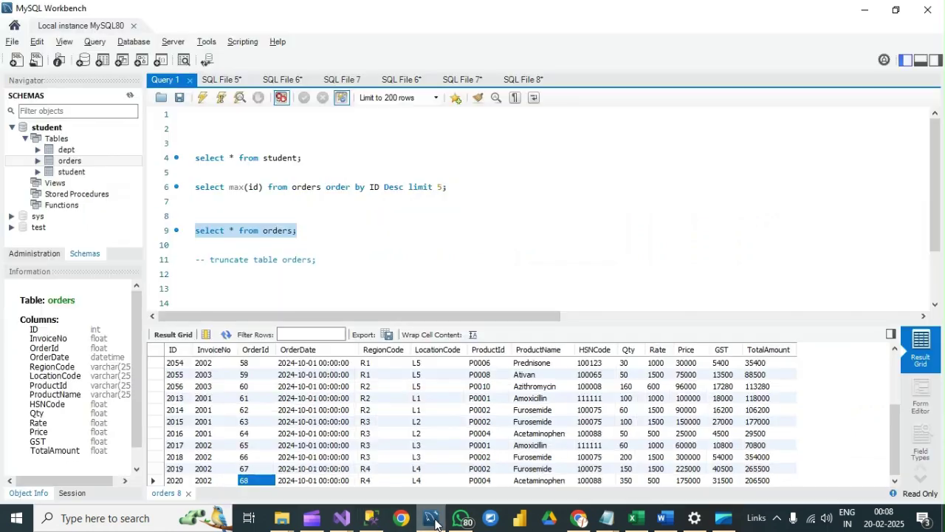
left_click(431, 517)
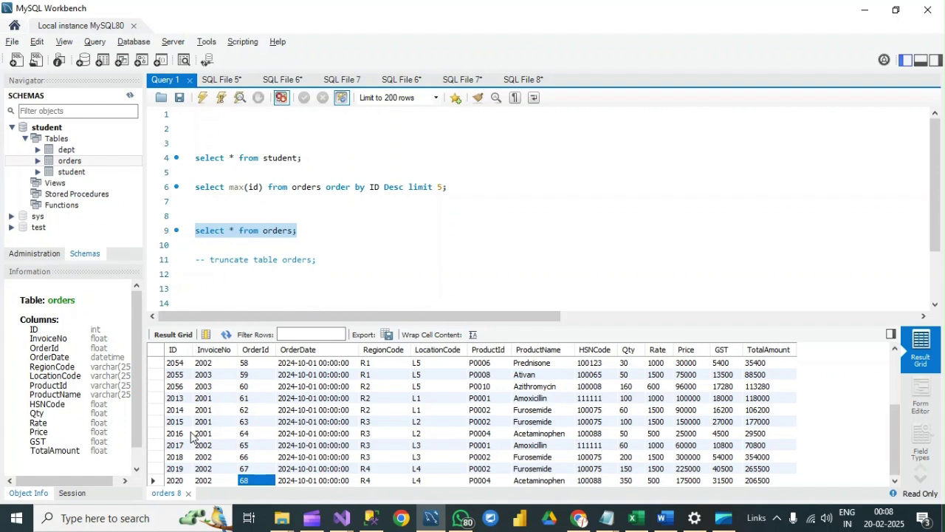
left_click(247, 387)
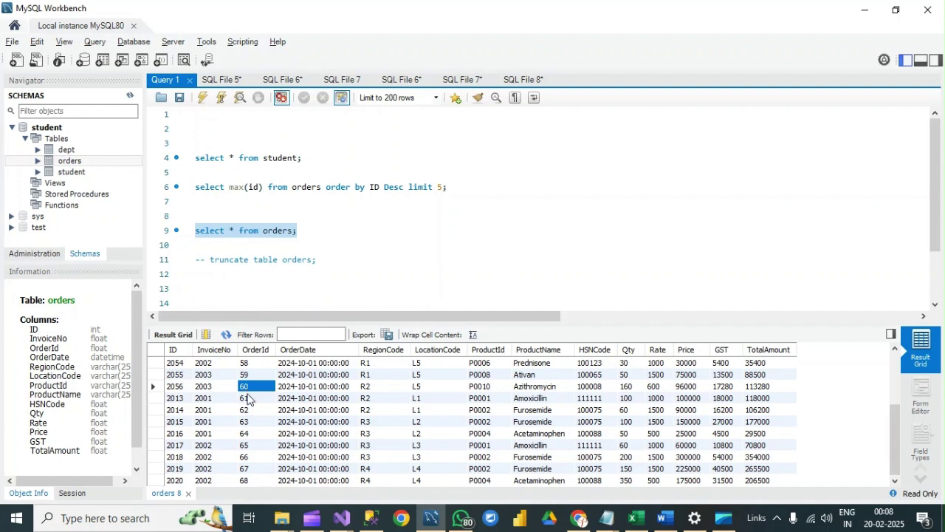
left_click(246, 481)
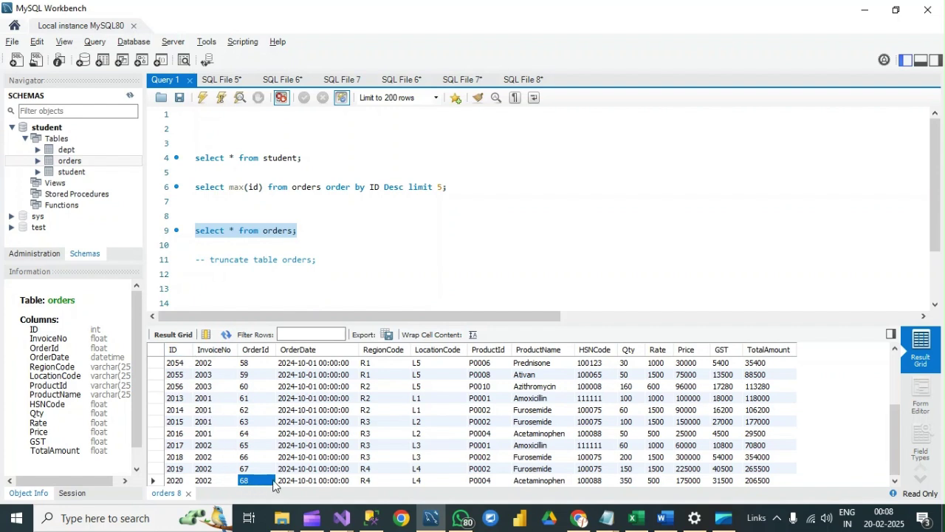
left_click(373, 480)
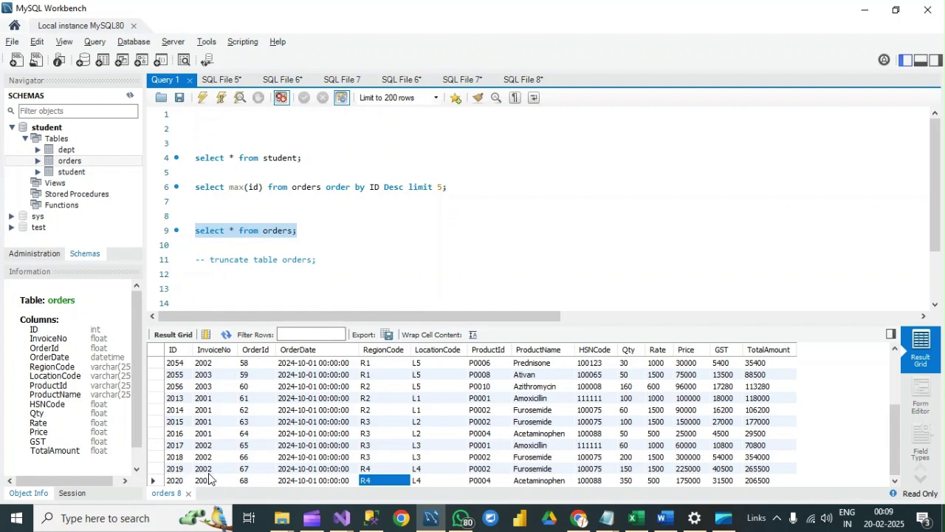
mouse_move(342, 519)
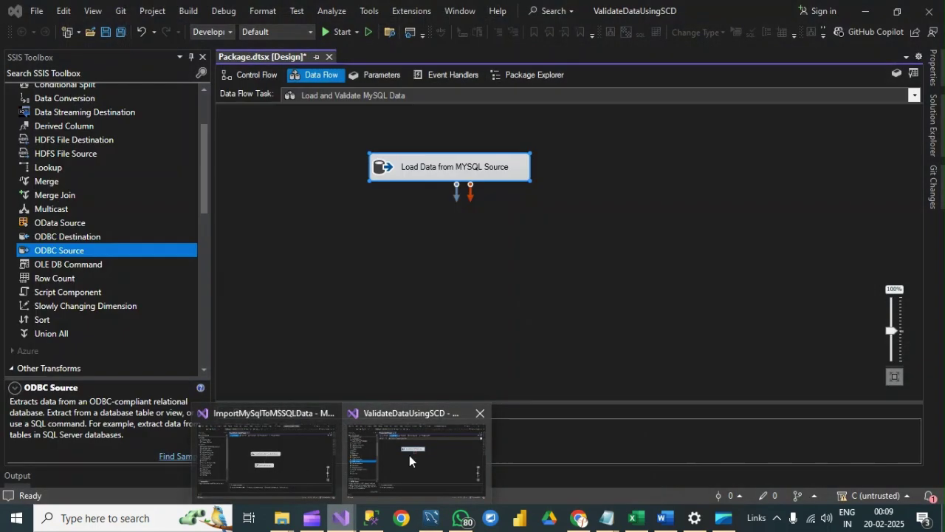
left_click(409, 454)
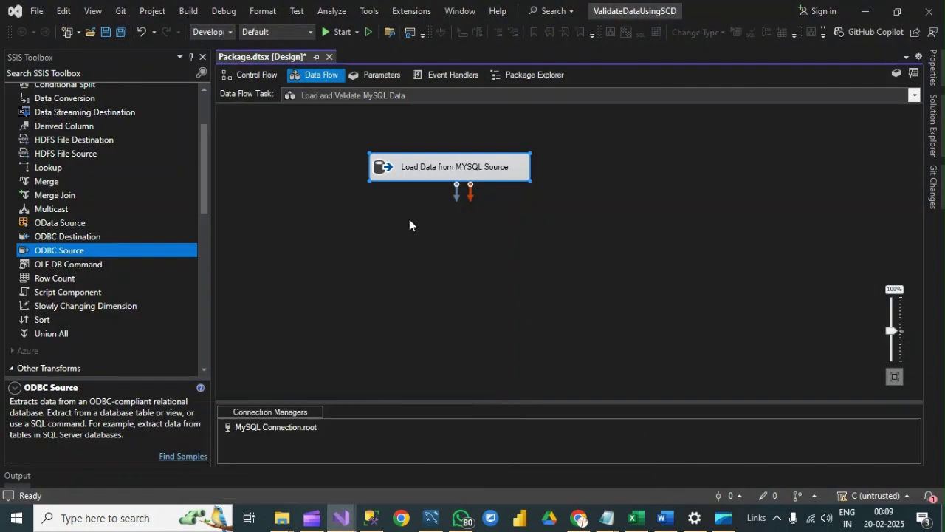
left_click(371, 517)
left_click(295, 444)
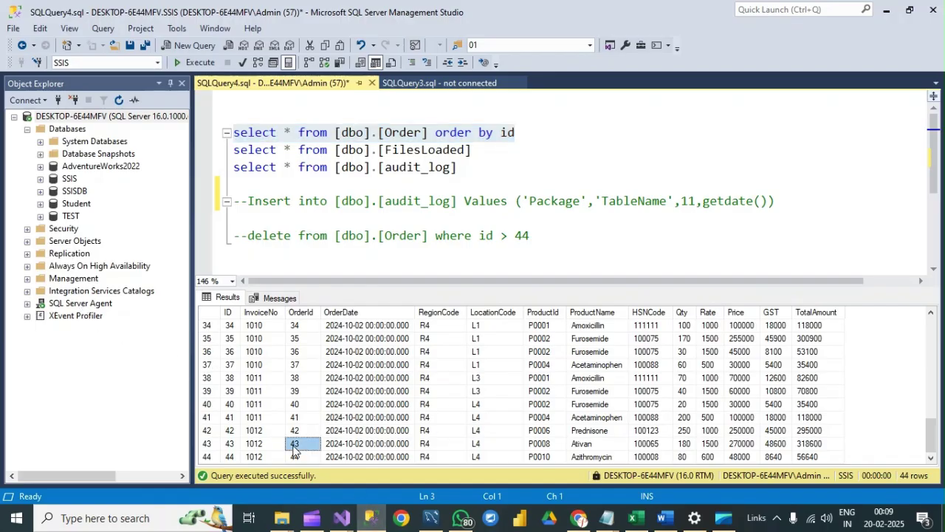
left_click(431, 516)
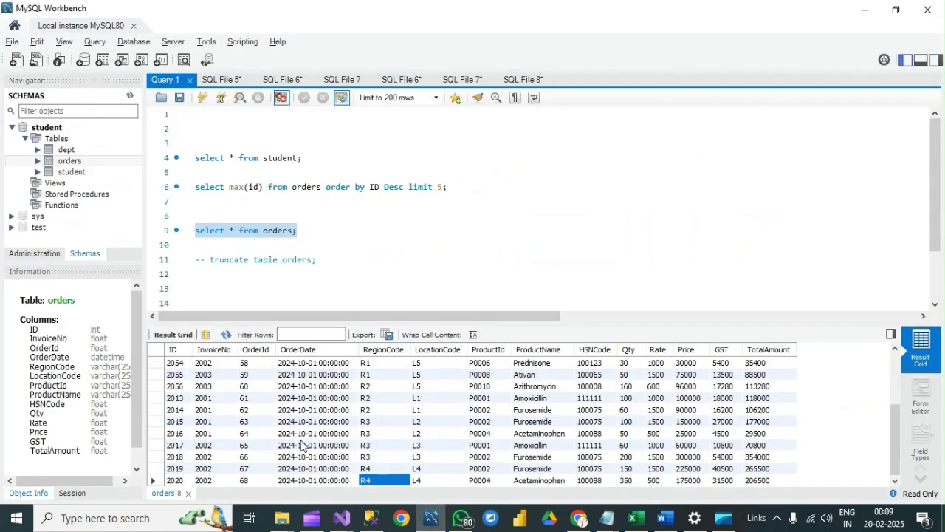
- Switch to the Slowly Changing Dimensions document in Word and review the SCD definition and the Type 0, Type 1 and Type 2 summaries
left_click(664, 517)
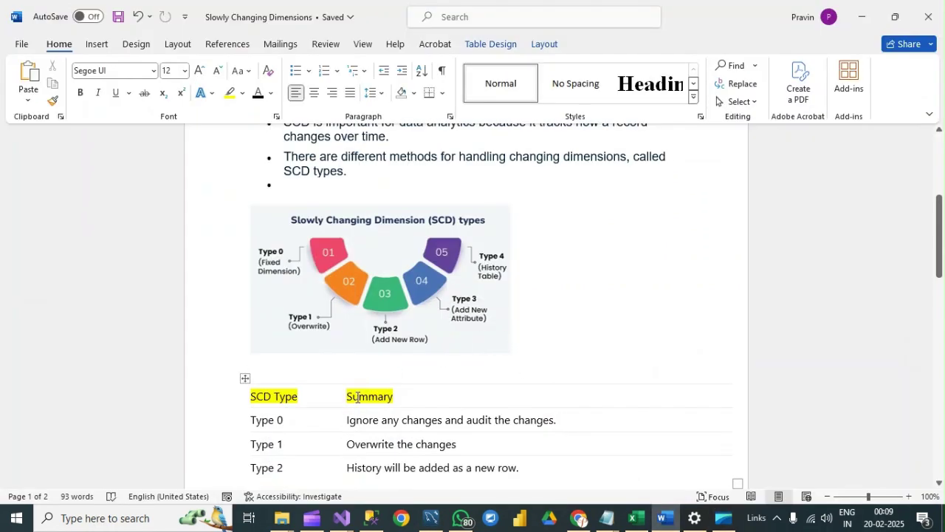
left_click_drag(941, 205, 940, 171)
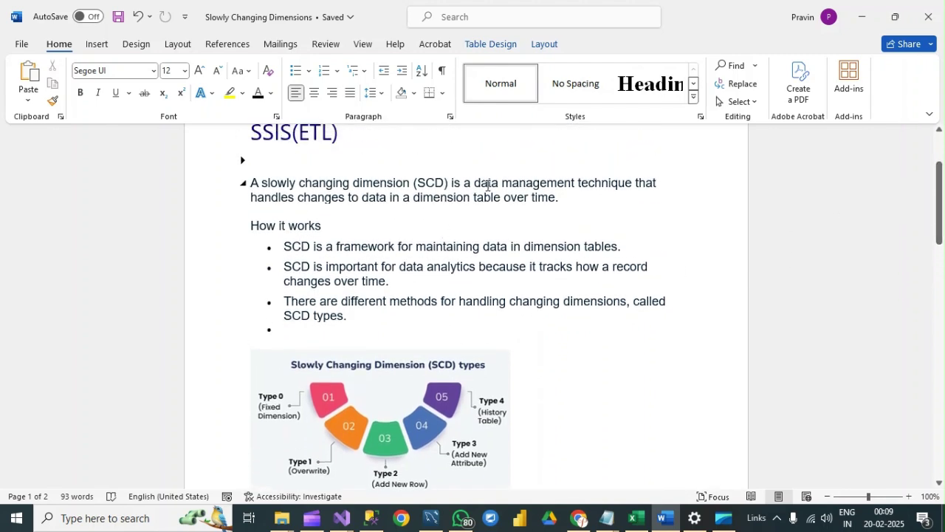
left_click_drag(475, 182, 572, 184)
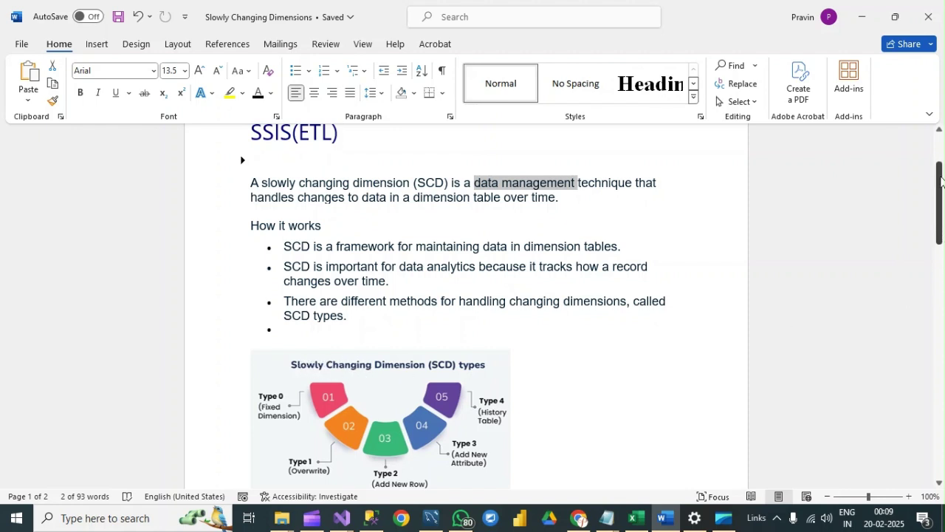
left_click_drag(941, 180, 941, 215)
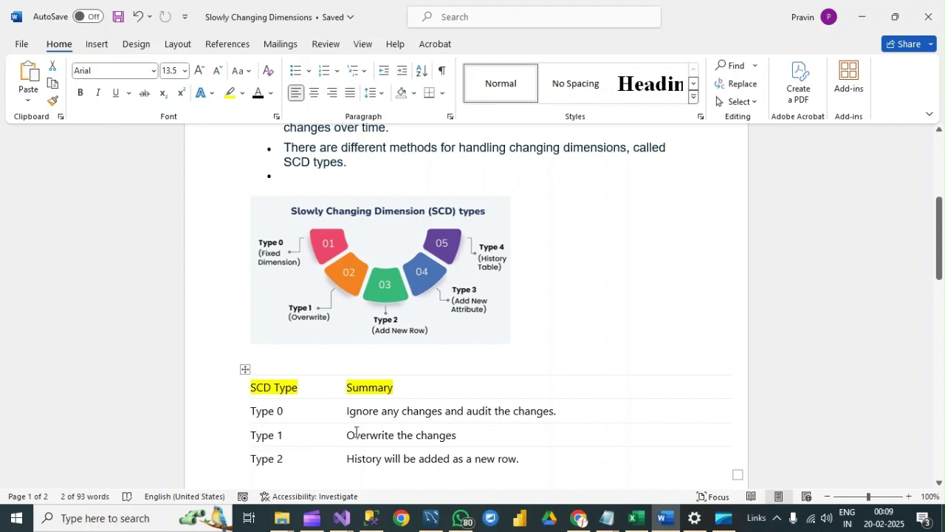
left_click_drag(458, 435, 353, 435)
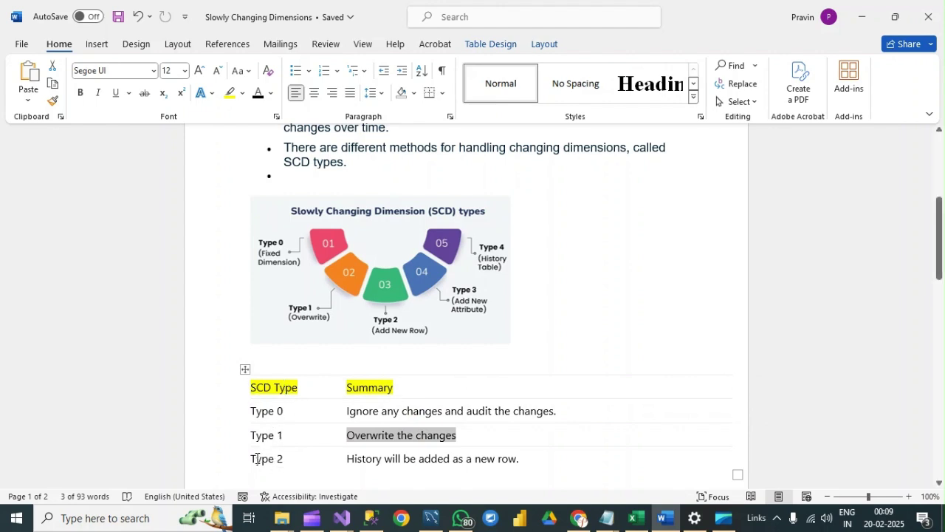
triple_click(256, 459)
left_click(452, 472)
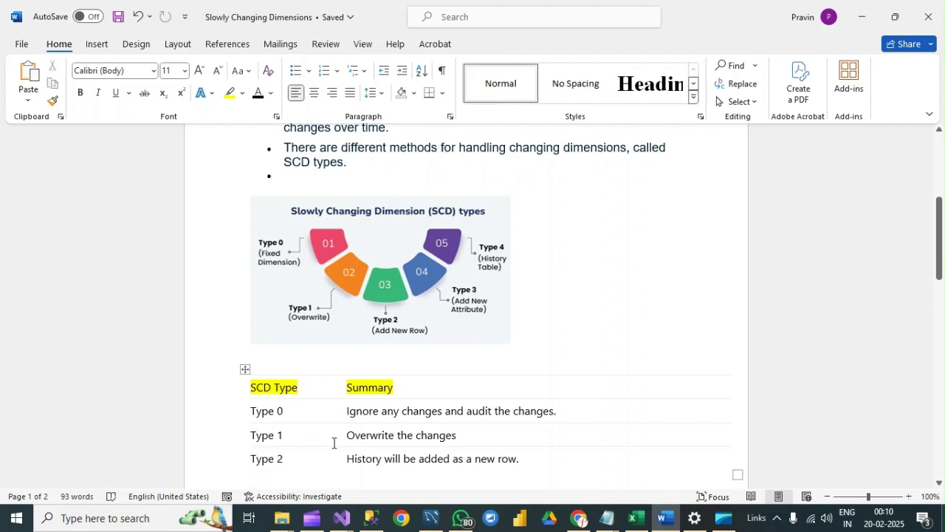
left_click(355, 460)
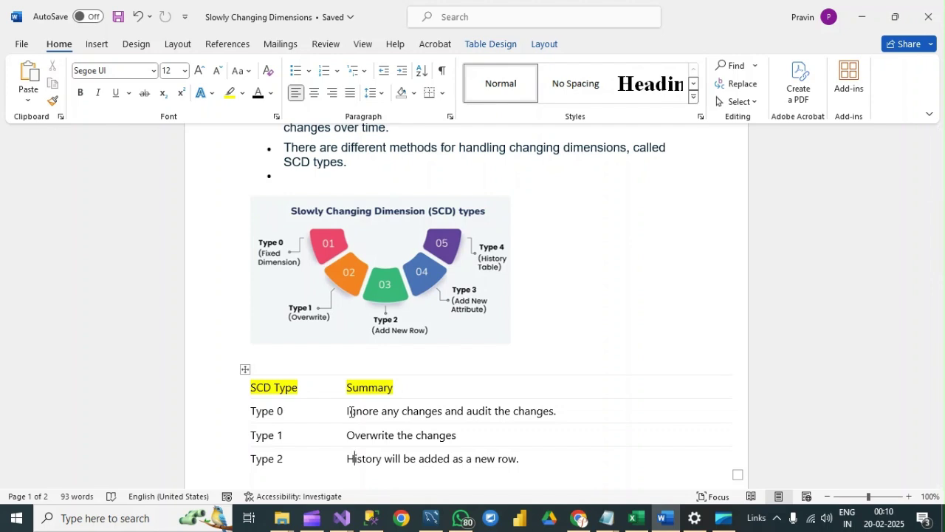
- Switch to the ValidateDataUsingSCD project, check the dbo.Order rows in SQL Server Management Studio and return to the package's data flow
left_click(344, 520)
left_click(405, 462)
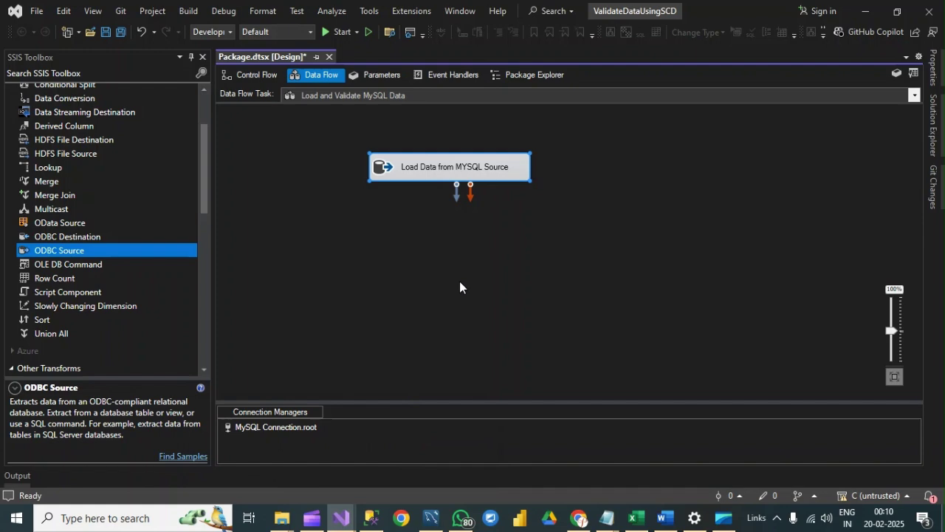
left_click(371, 517)
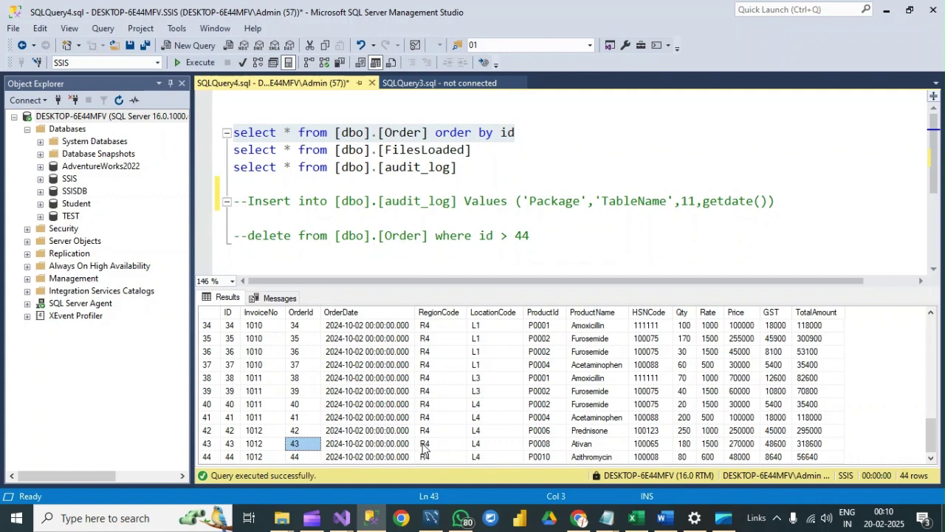
mouse_move(341, 525)
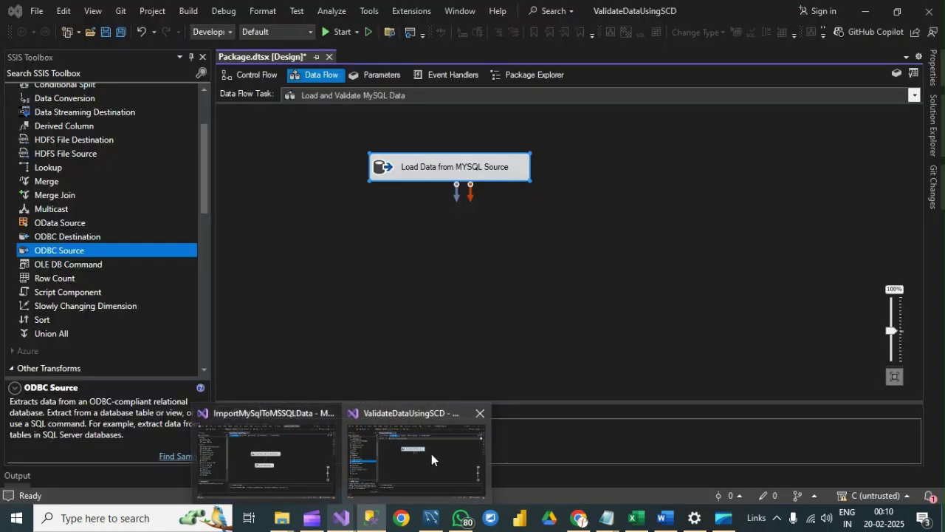
left_click(432, 453)
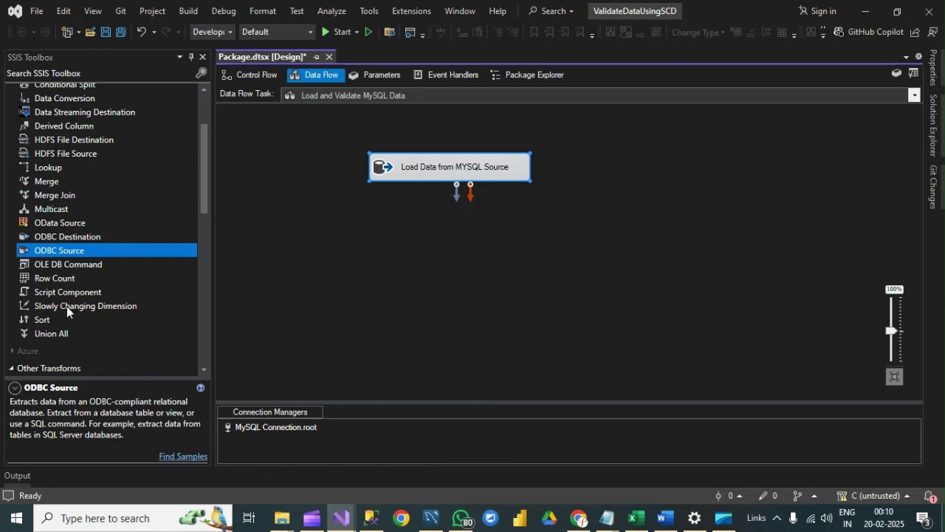
- Add a Slowly Changing Dimension transformation below "Load Data from MYSQL Source" and connect the source's output to it
left_click_drag(66, 305, 91, 308)
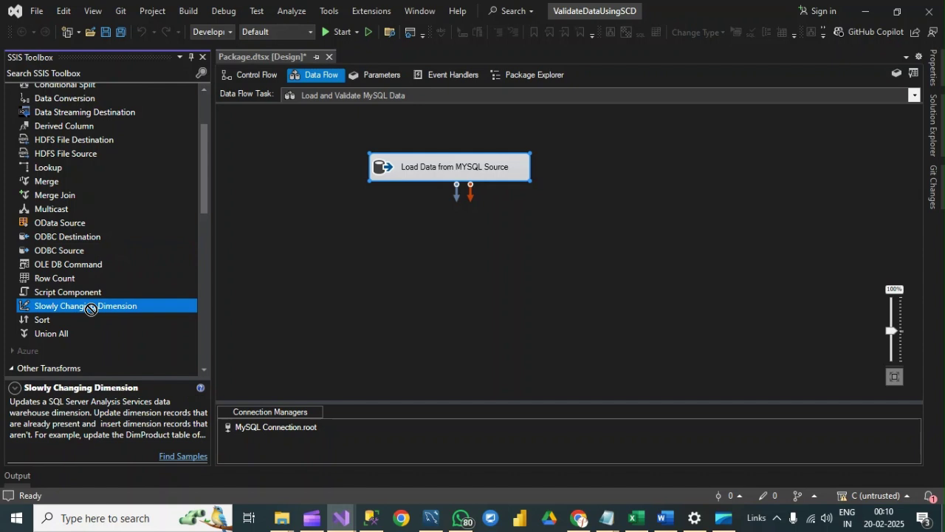
left_click_drag(204, 157, 207, 127)
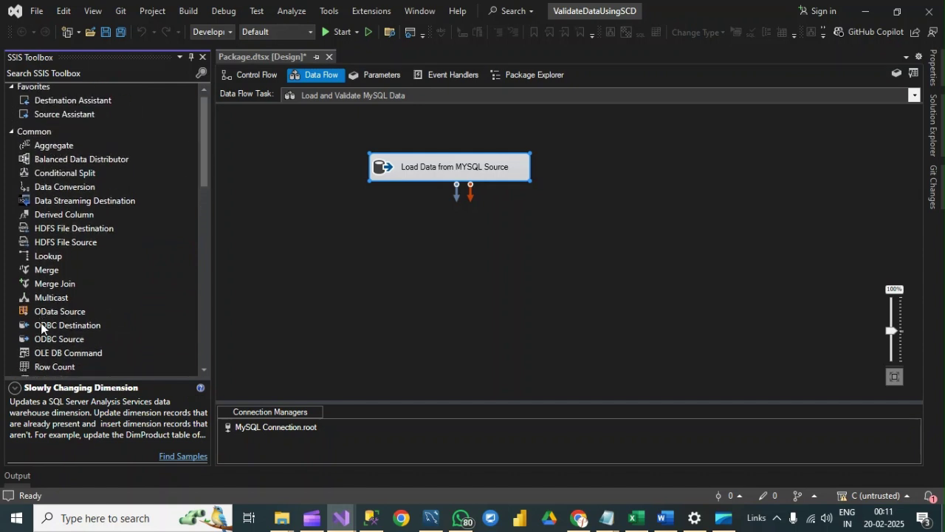
left_click_drag(203, 155, 204, 215)
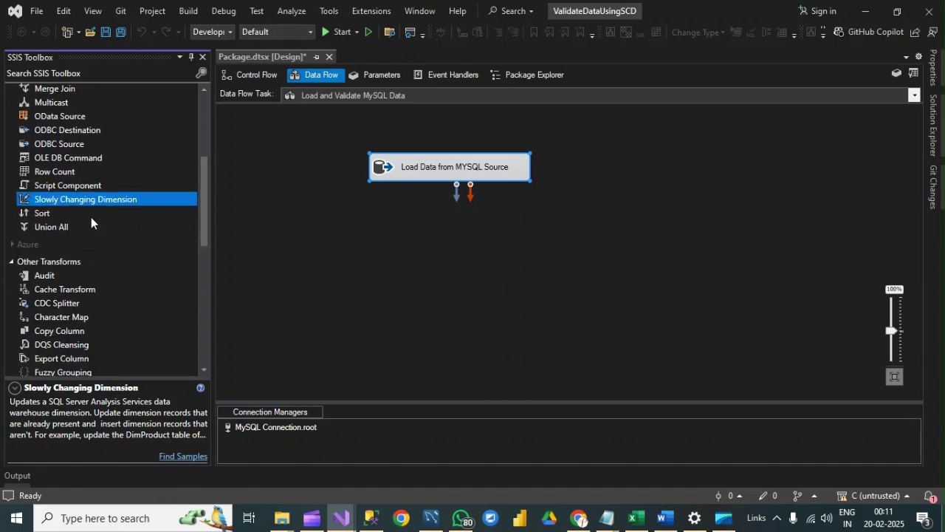
left_click_drag(63, 200, 405, 279)
left_click_drag(439, 250, 421, 262)
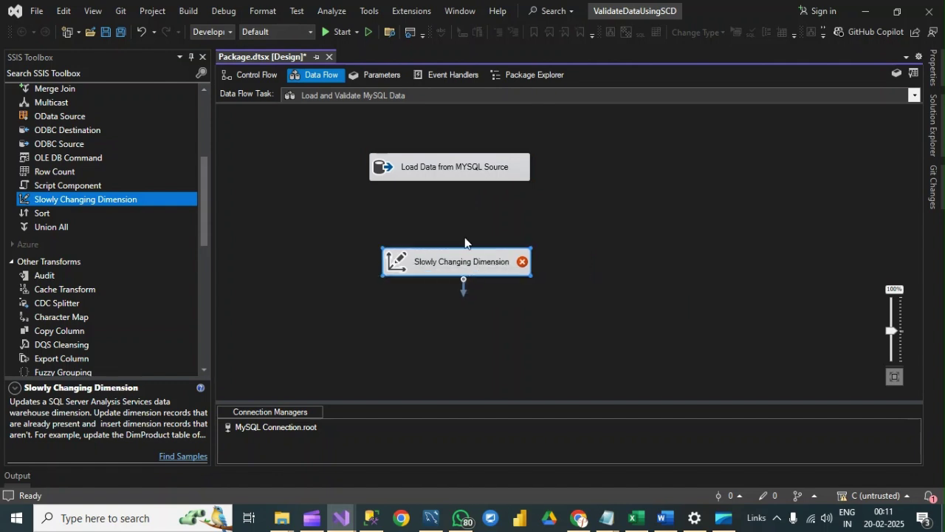
left_click(441, 169)
left_click_drag(457, 191, 451, 256)
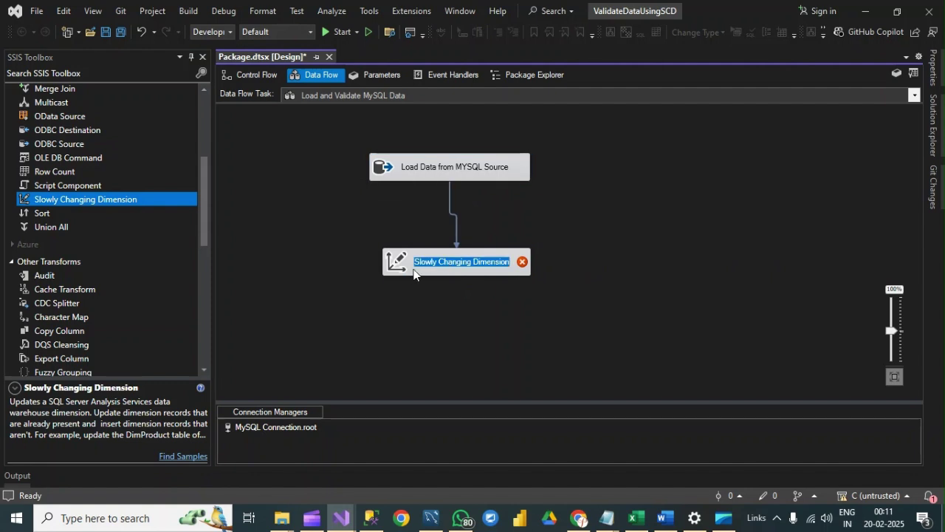
- Open the Slowly Changing Dimension component for editing and proceed past the wizard's welcome page to the dimension table and keys selection
left_click(463, 254)
right_click(491, 259)
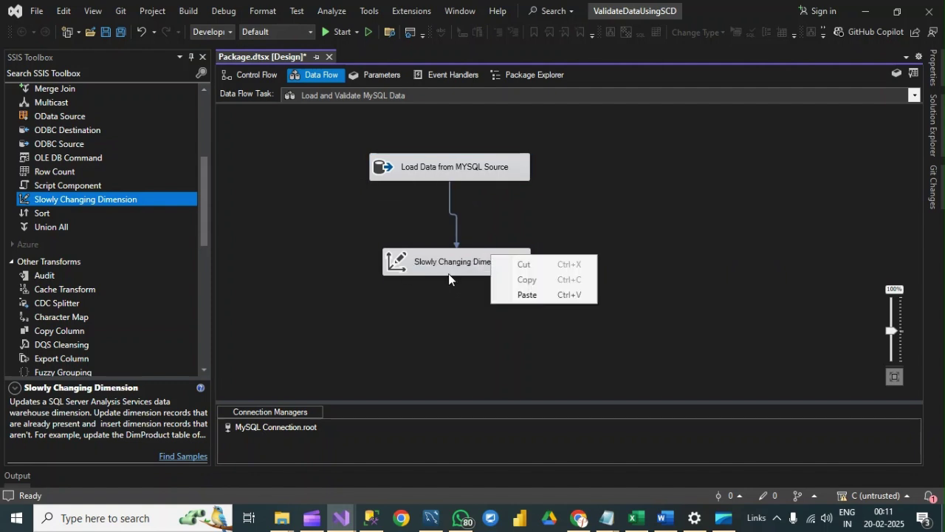
left_click(448, 274)
left_click(484, 253)
right_click(484, 252)
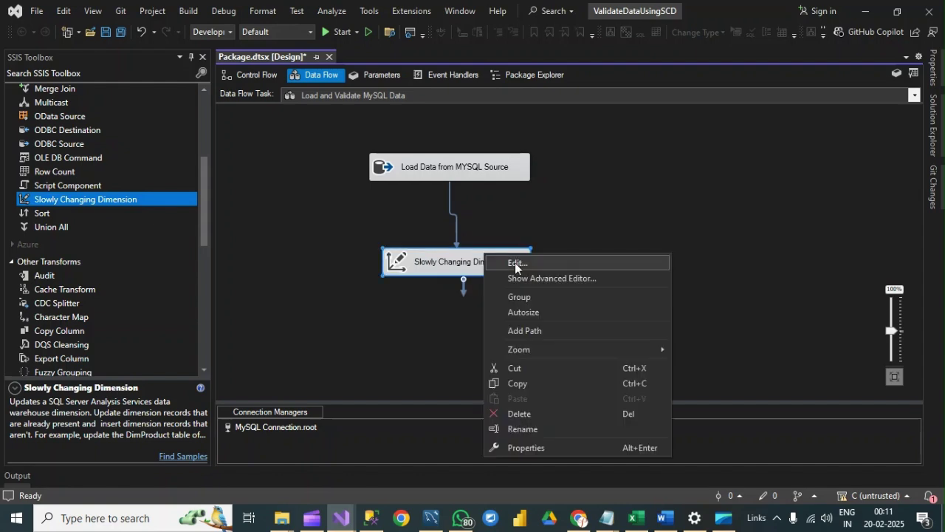
left_click(515, 262)
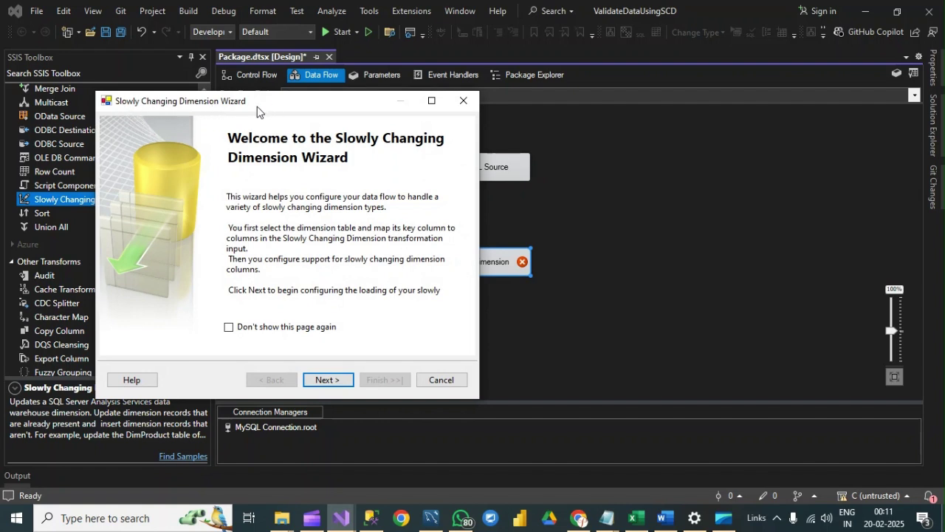
left_click(336, 381)
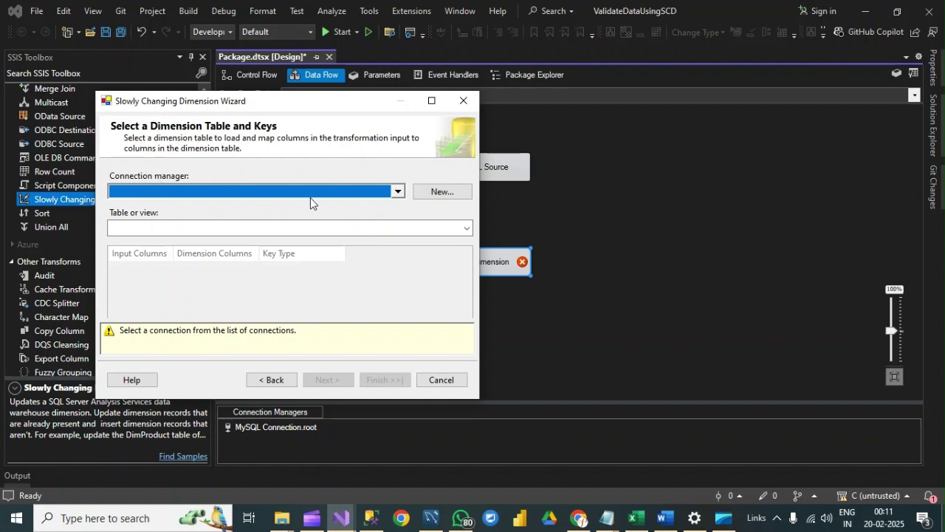
- Create an OLE DB connection manager from the DESKTOP-6E44MFV.SSIS data connection and select [dbo].[Order] as the dimension table
left_click(460, 211)
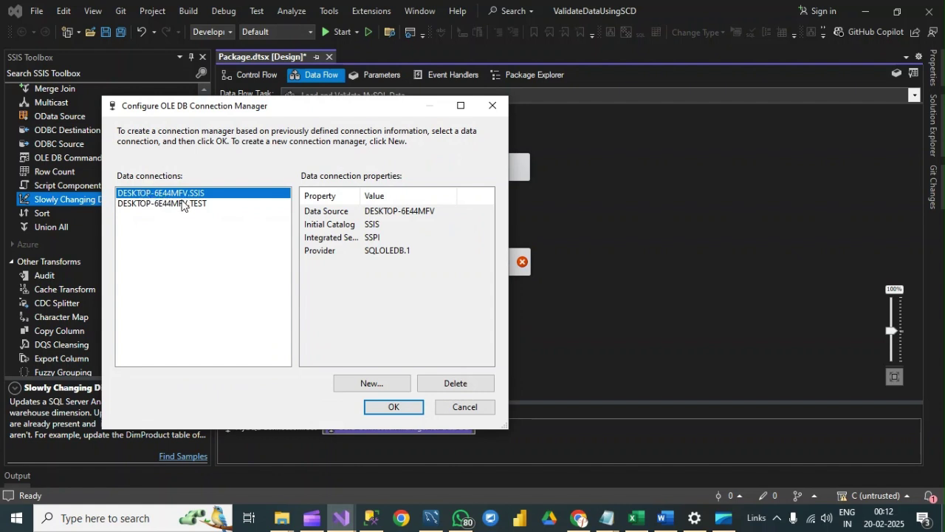
left_click(391, 408)
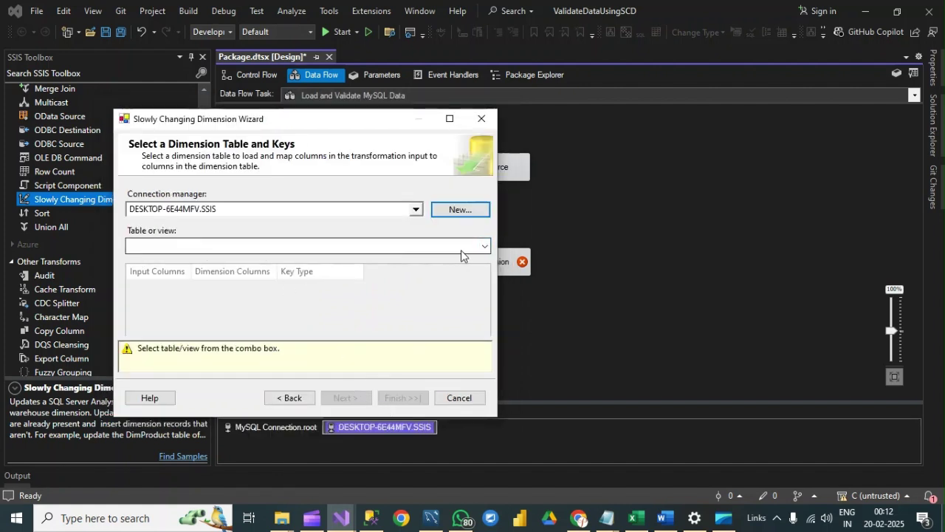
left_click(484, 247)
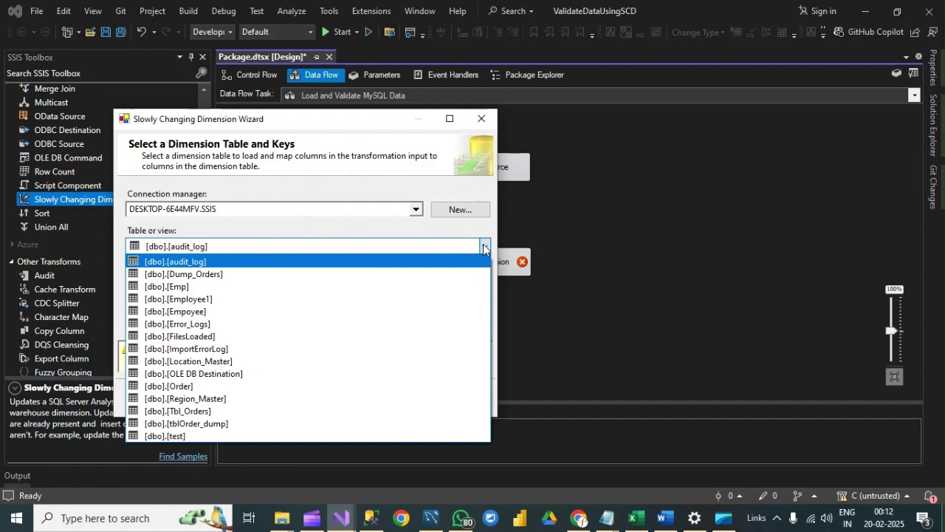
left_click(207, 386)
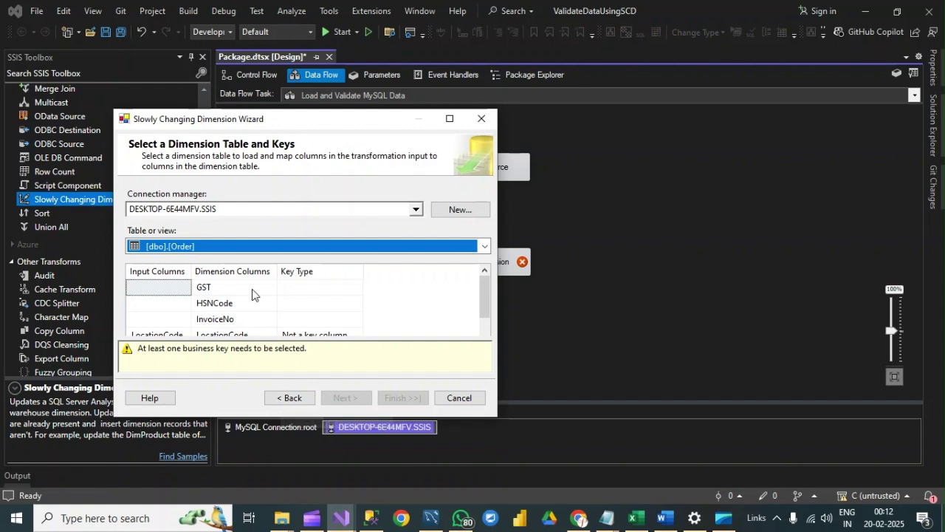
- Check the source orders in MySQL Workbench, then switch to SQL Server Management Studio and expand the SSIS database's tables
left_click(371, 518)
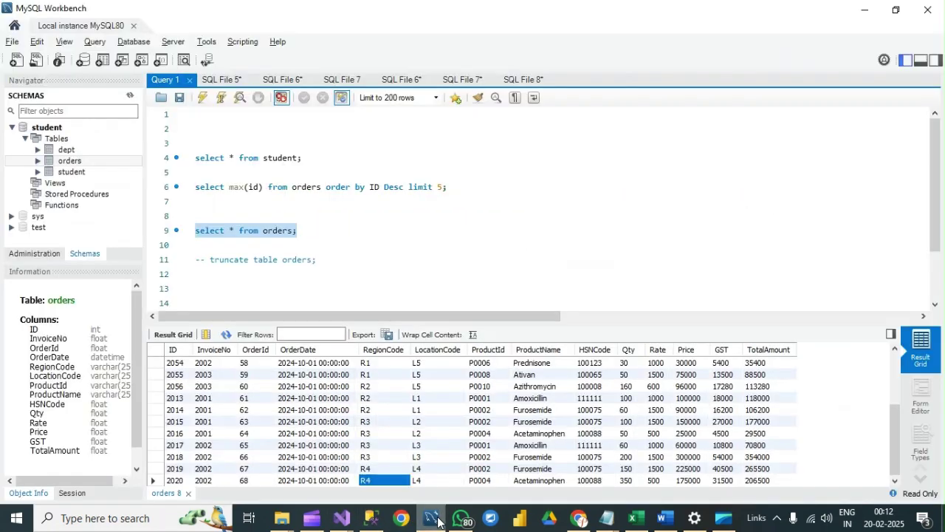
left_click(431, 517)
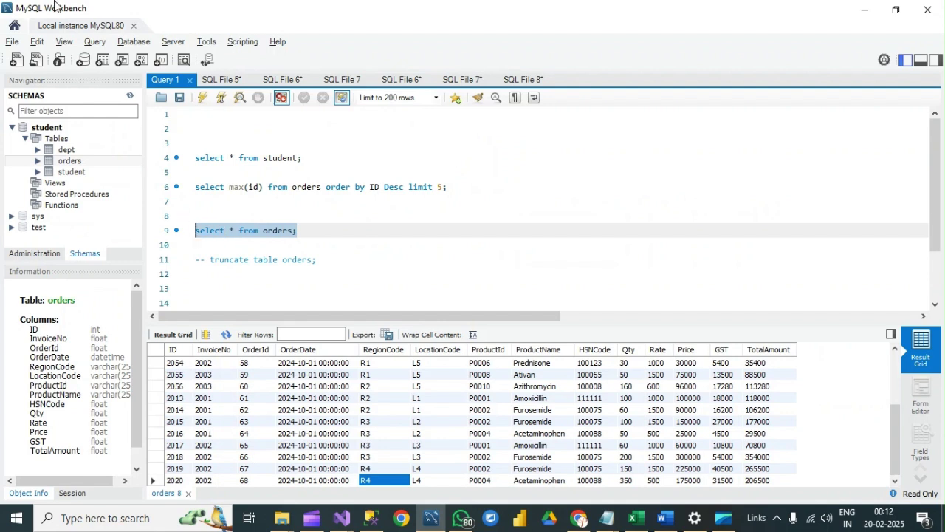
left_click(370, 521)
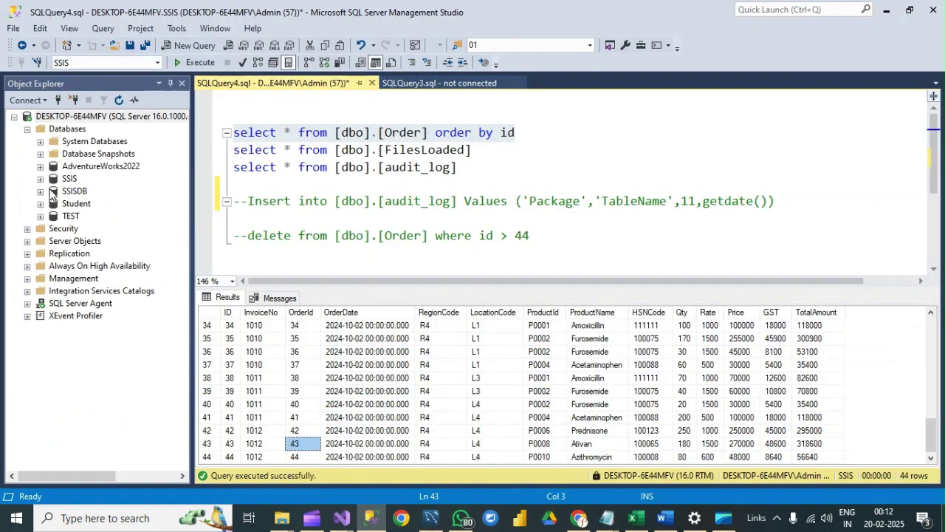
left_click(40, 178)
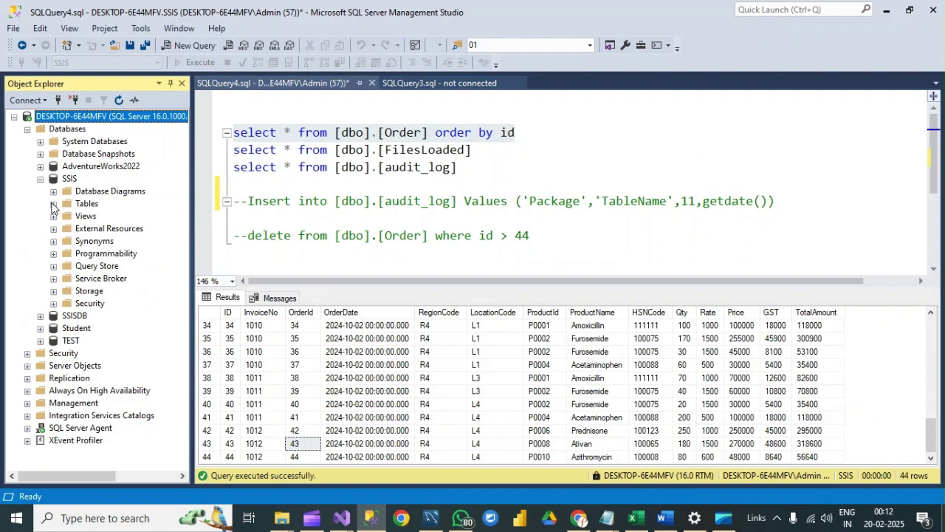
left_click(54, 204)
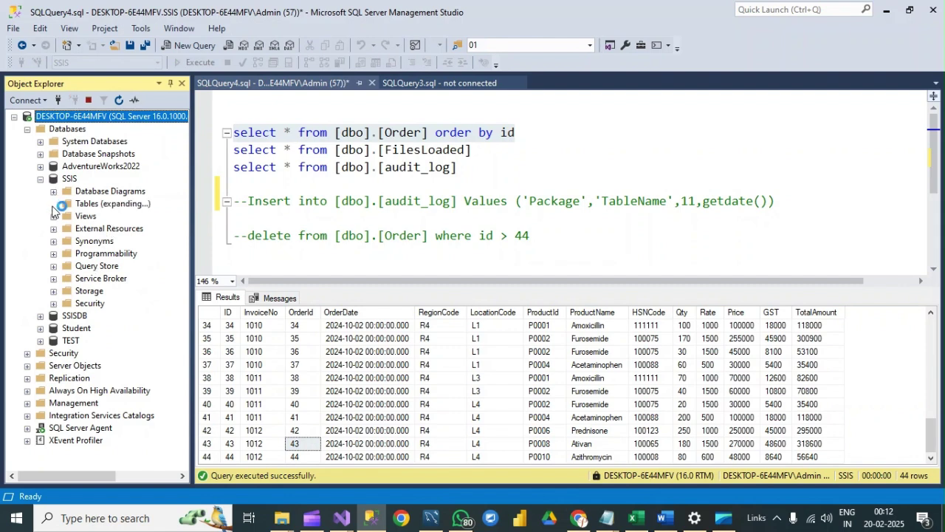
- Run the dbo.Order query ordered by id, examine the last row's OrderId and return to the Slowly Changing Dimension Wizard
left_click(392, 132)
left_click_drag(535, 132, 229, 132)
left_click(185, 59)
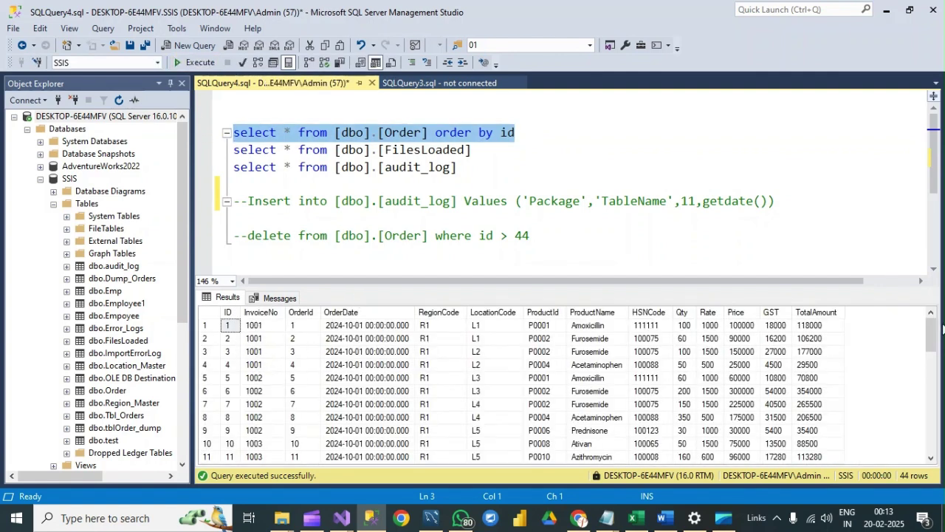
left_click_drag(930, 332, 932, 428)
scroll(236, 436, "down", 1)
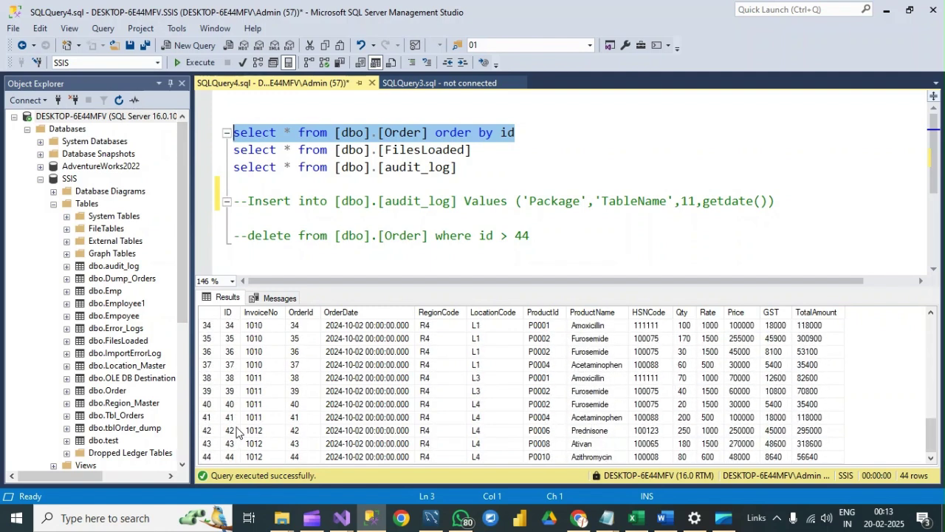
left_click(302, 458)
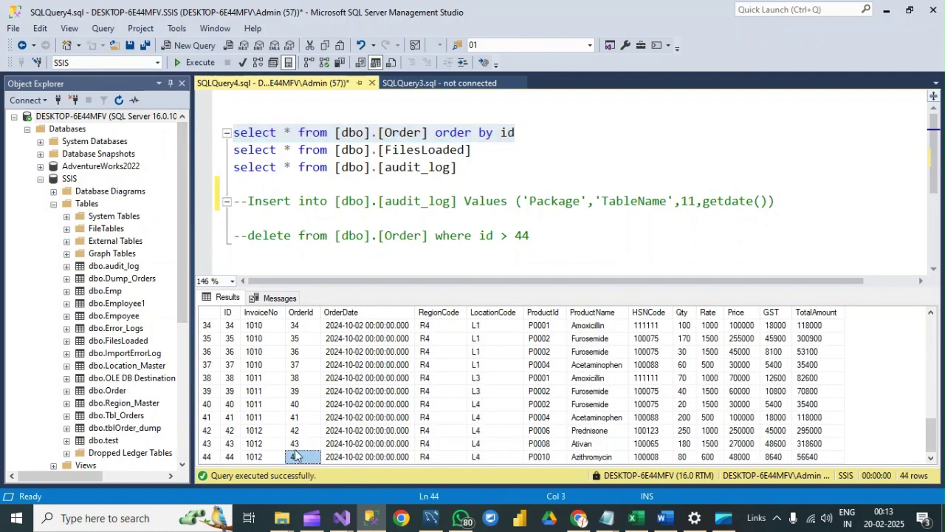
left_click(214, 456)
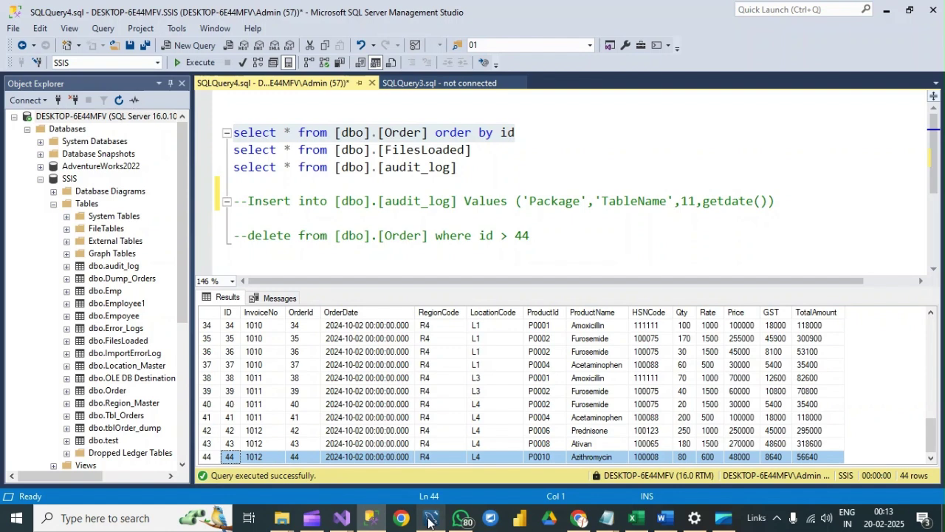
mouse_move(351, 523)
left_click(468, 457)
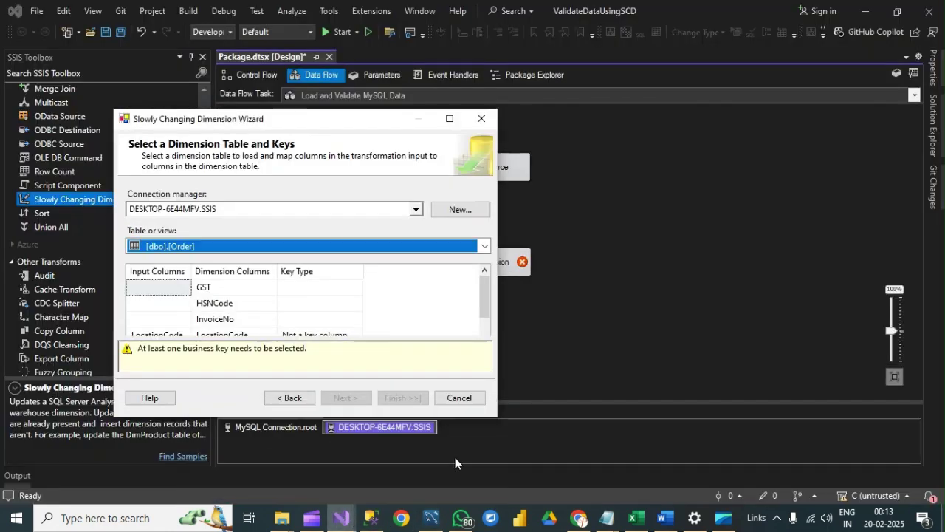
- Try to map the GST input column to the GST dimension column, read the wizard's message and close the wizard
left_click(449, 118)
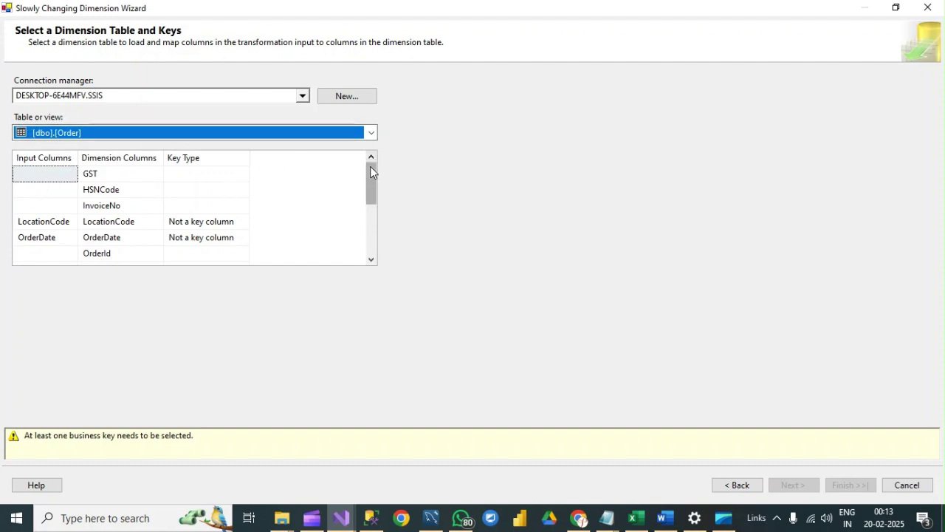
mouse_move(370, 166)
left_mouse_down()
mouse_move(370, 194)
mouse_move(370, 168)
left_mouse_up()
left_click(61, 178)
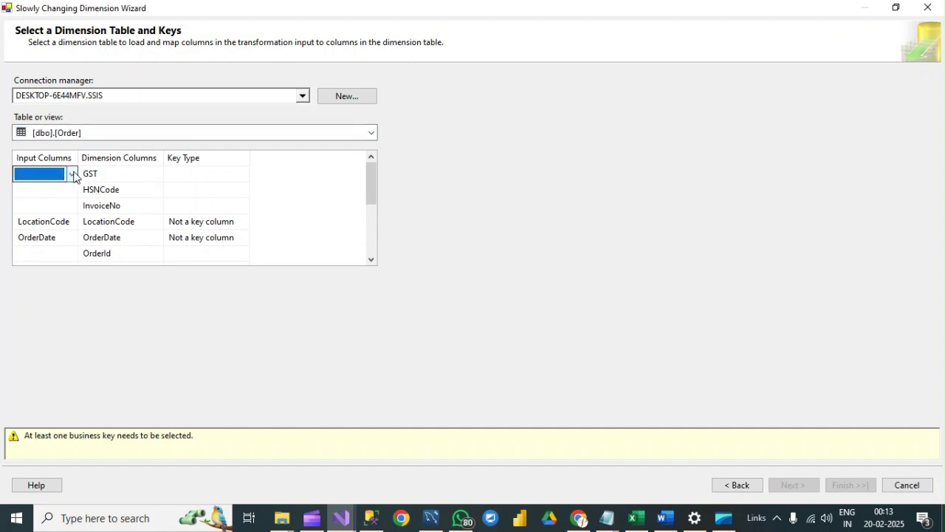
left_click(73, 175)
left_click(47, 202)
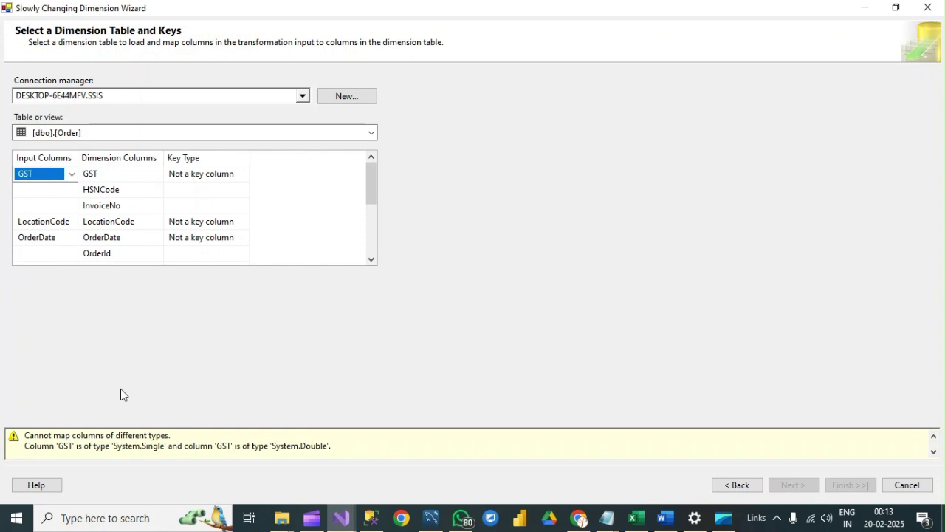
left_click_drag(26, 436, 172, 435)
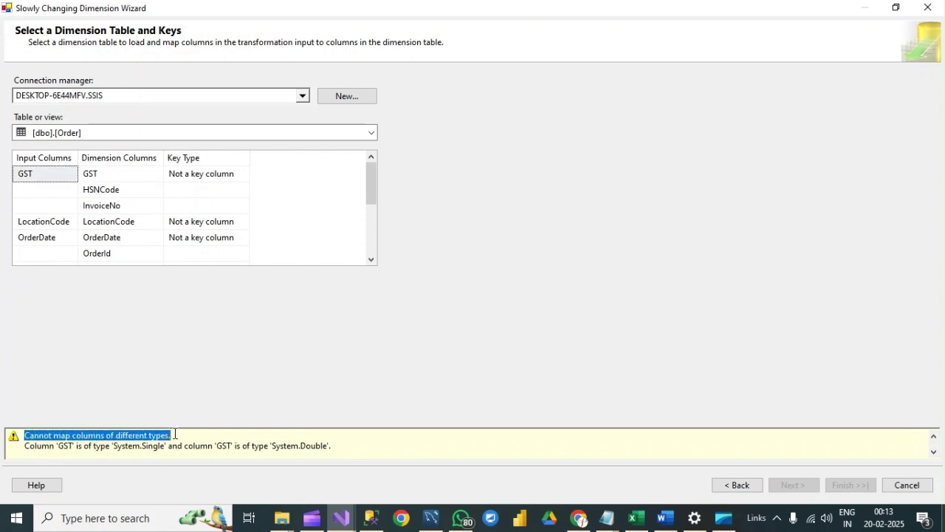
left_click_drag(24, 444, 344, 447)
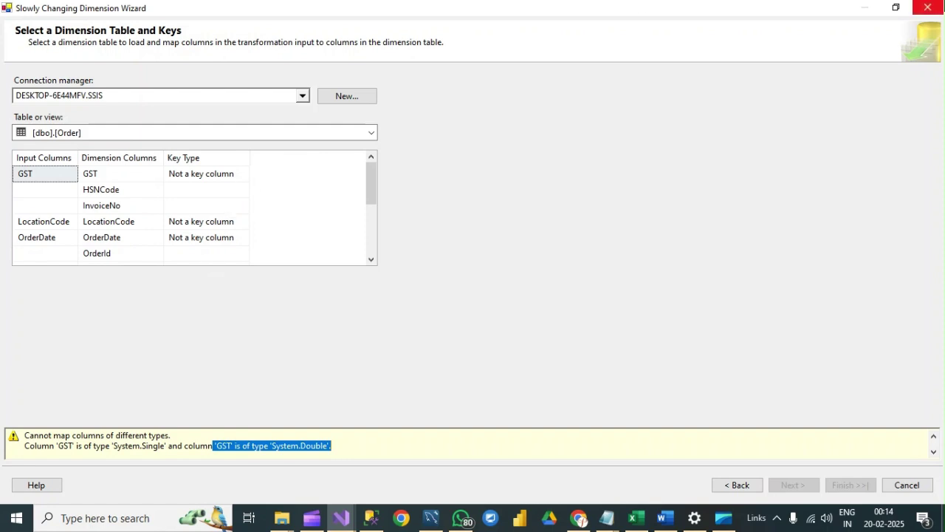
left_click(929, 7)
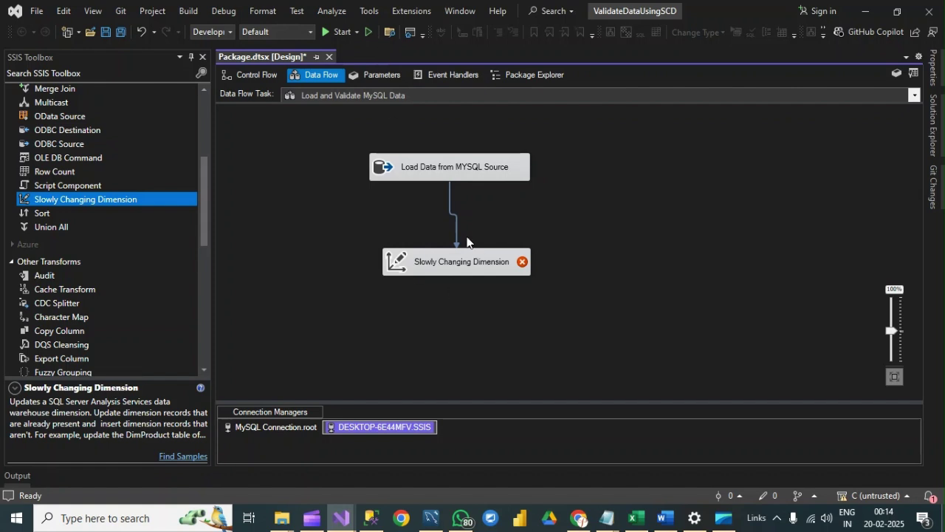
- Delete the data path between "Load Data from MYSQL Source" and the Slowly Changing Dimension component
left_click(449, 199)
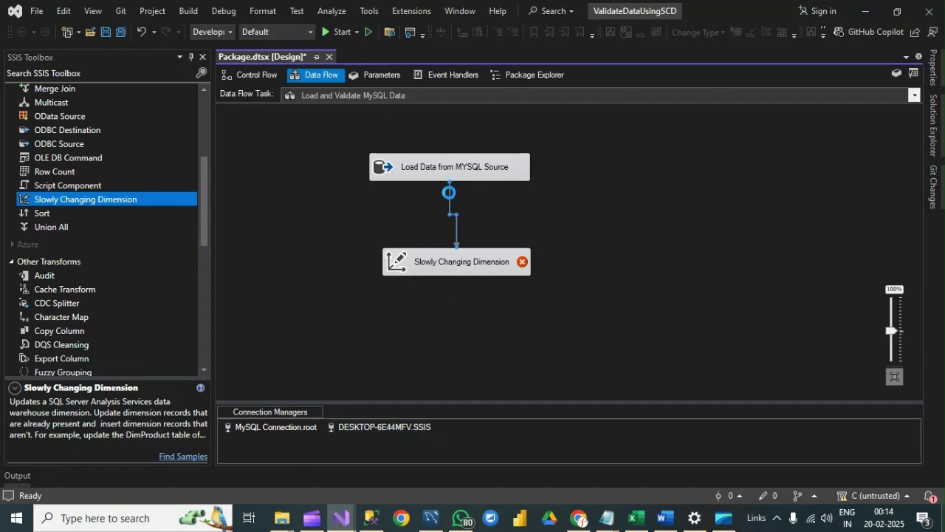
key("Delete")
scroll(203, 159, "up", 2)
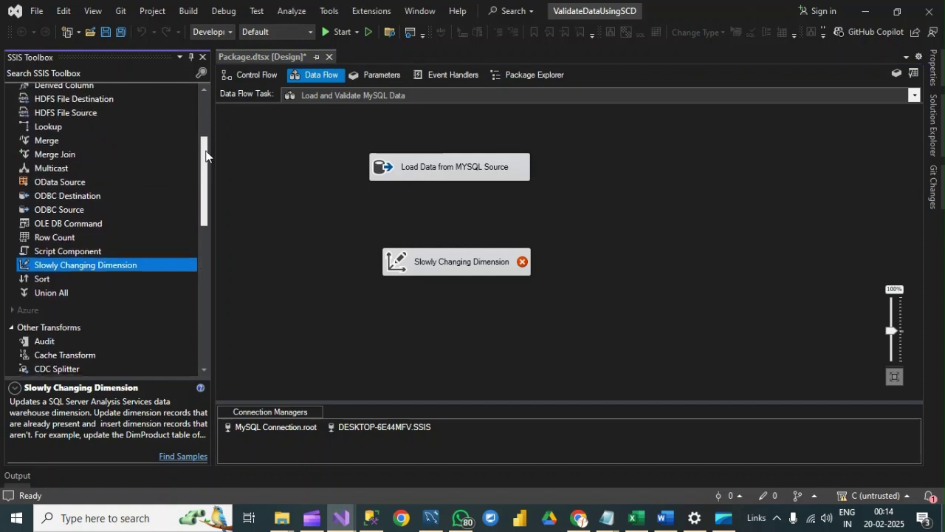
- Move the Slowly Changing Dimension component lower and add a Data Conversion component between it and "Load Data from MYSQL Source"
left_click_drag(205, 155, 205, 122)
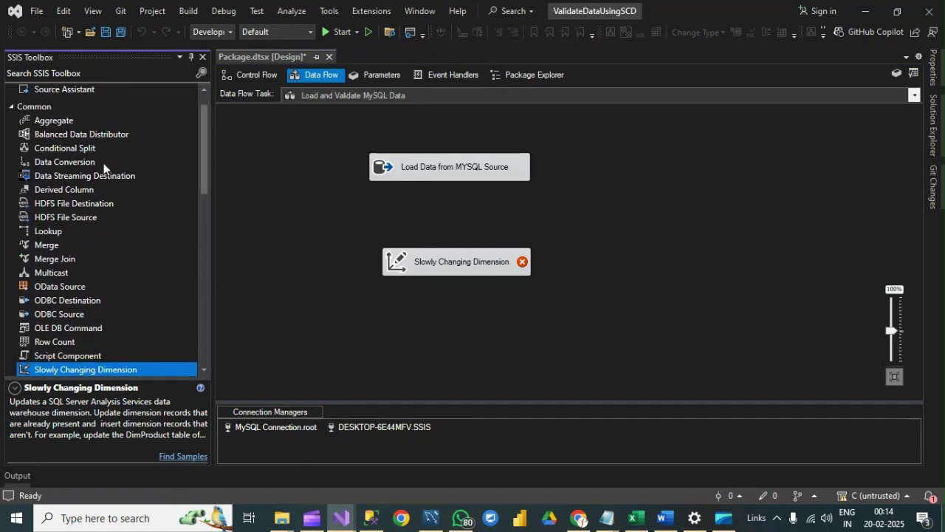
left_click(62, 164)
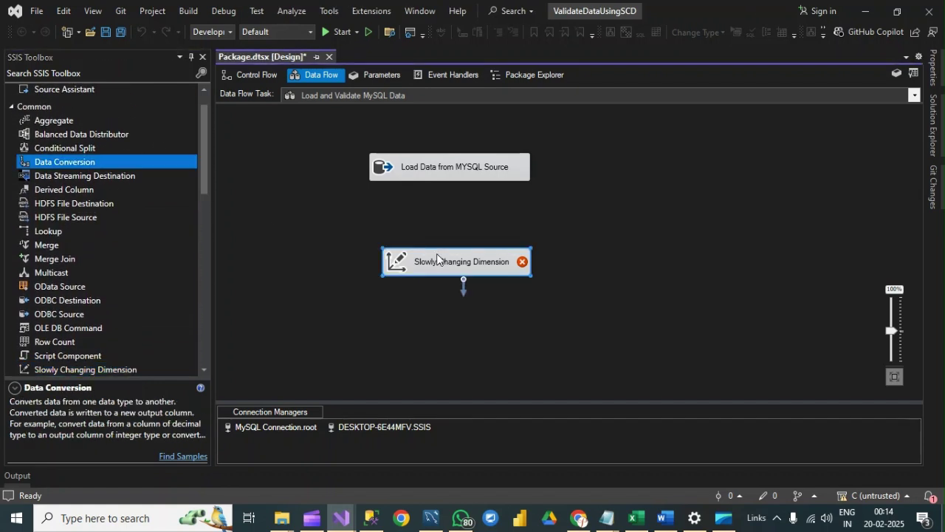
left_click_drag(433, 267, 436, 315)
left_click_drag(64, 164, 442, 242)
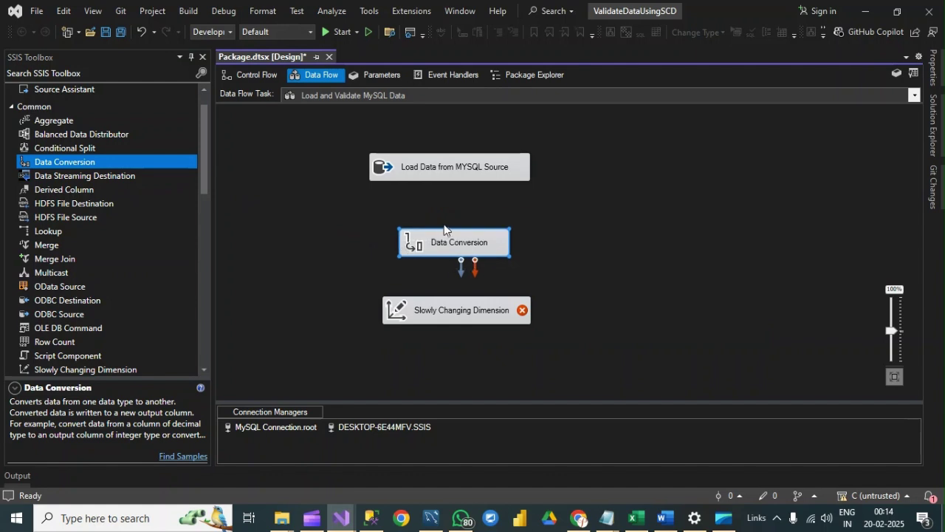
- Connect the regular output of "Load Data from MYSQL Source" to the Data Conversion component
left_click(446, 176)
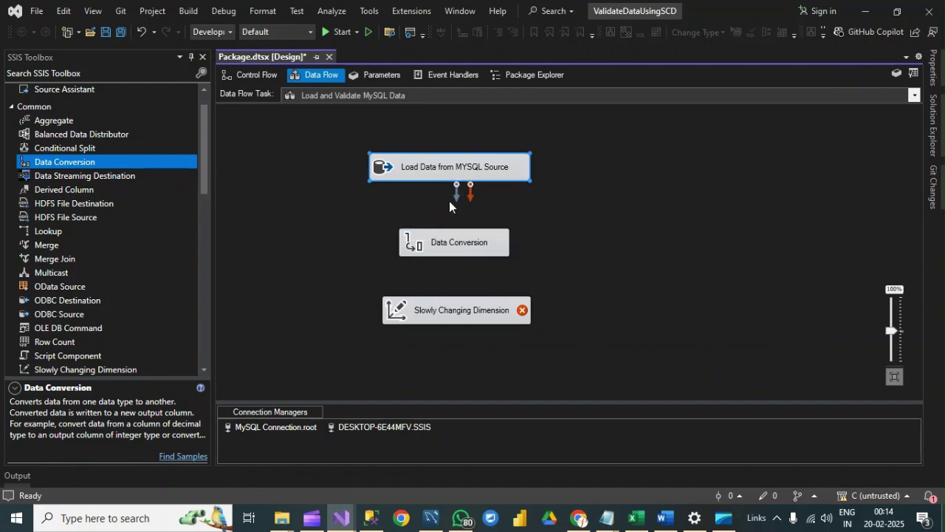
left_click_drag(457, 197, 452, 234)
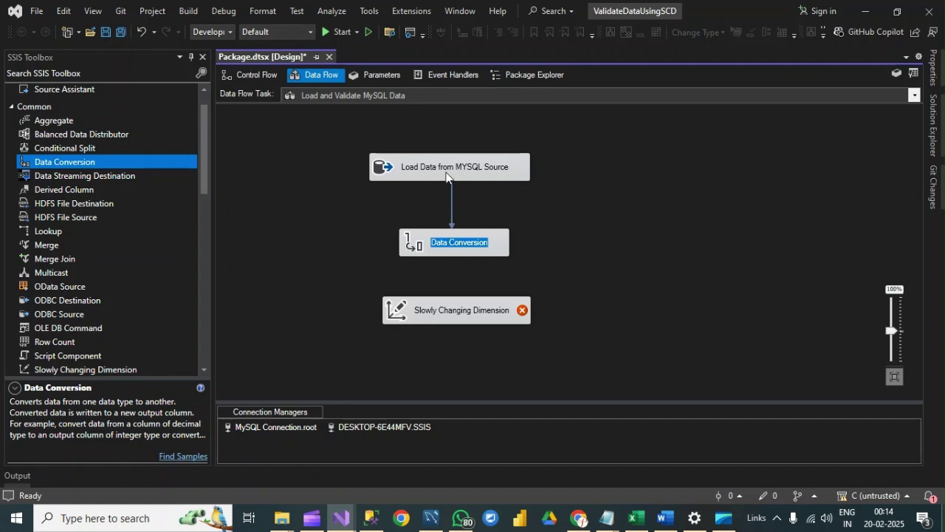
left_click(478, 168)
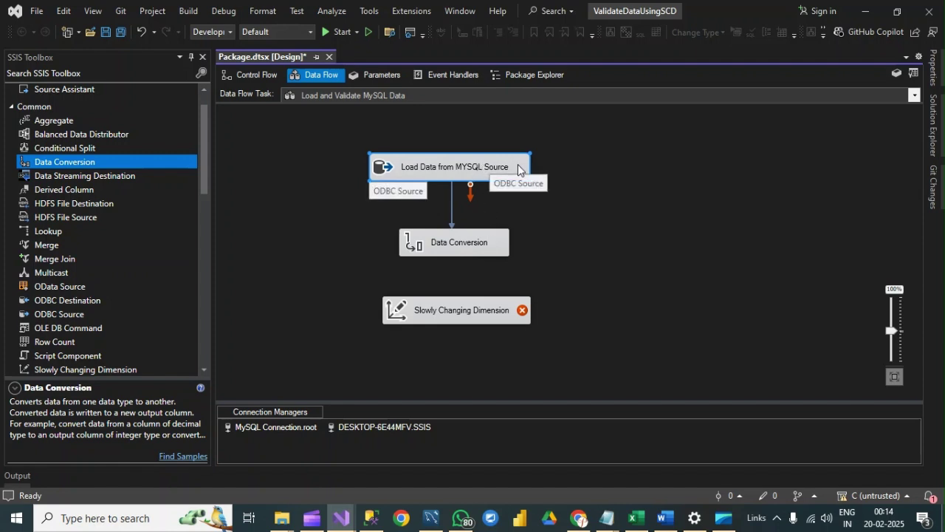
- Edit the Data Conversion component and include the InvoiceNo and OrderId input columns, leaving OrderDate out
left_click(480, 239)
right_click(480, 236)
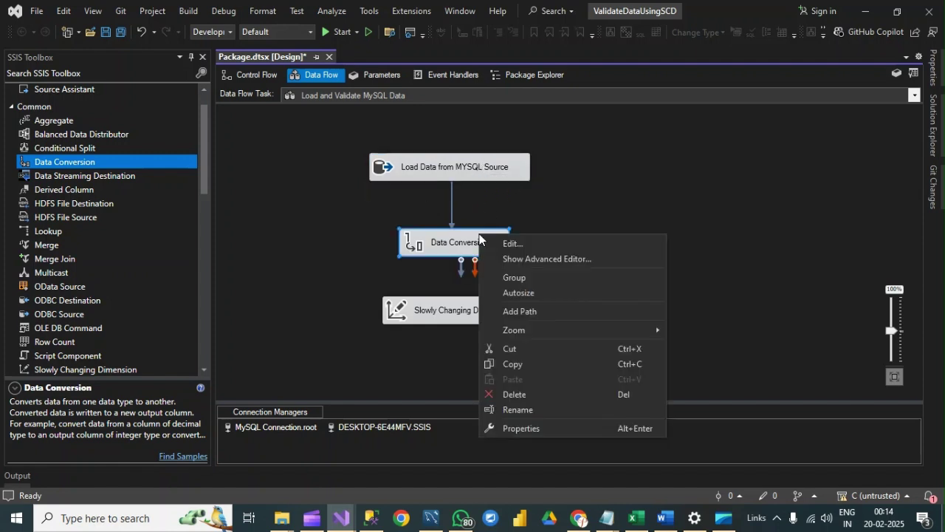
left_click(513, 243)
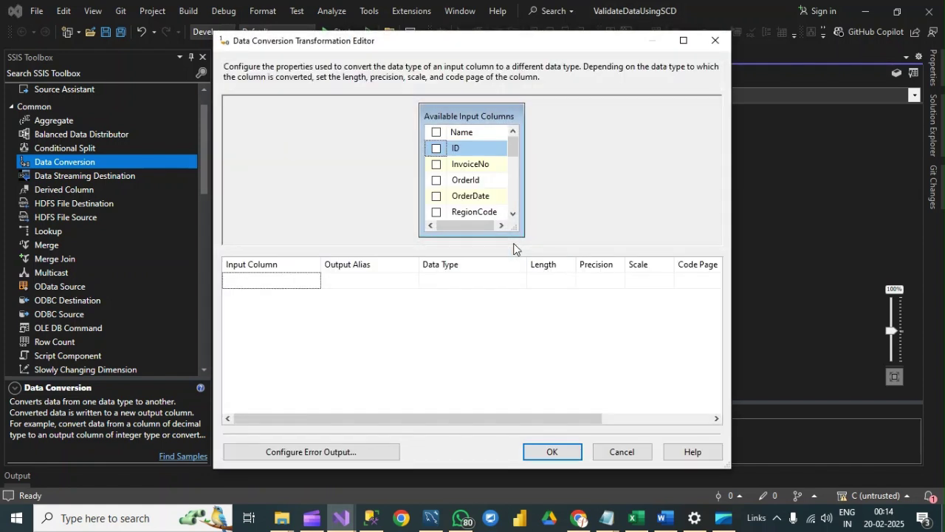
left_click(435, 164)
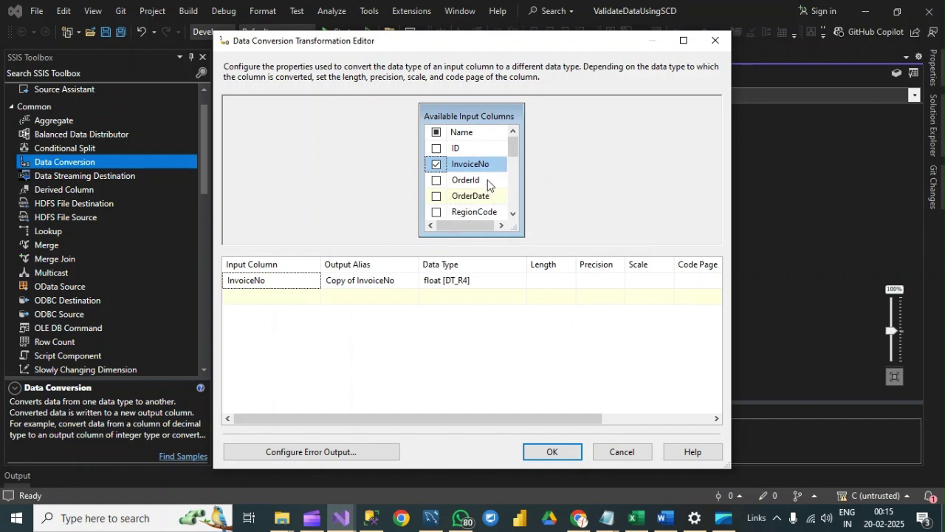
left_click_drag(513, 142, 512, 148)
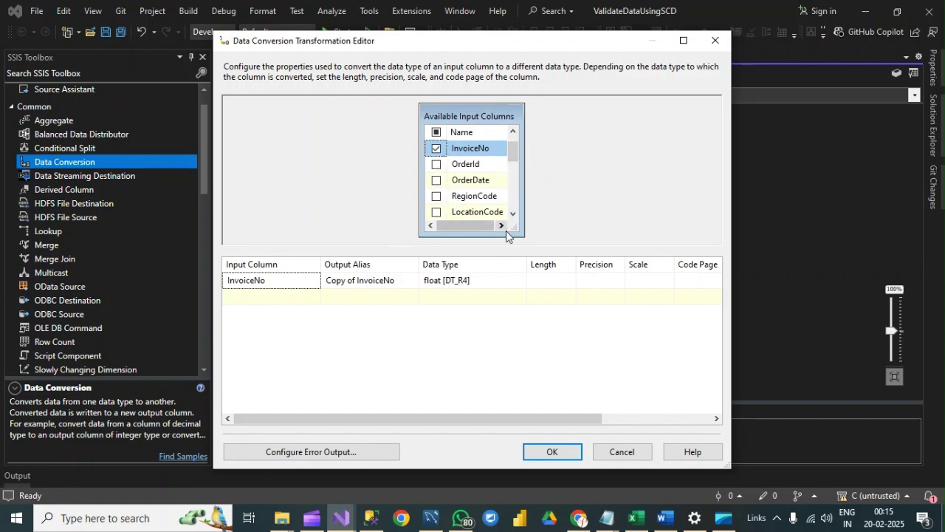
left_click(437, 164)
left_click(437, 181)
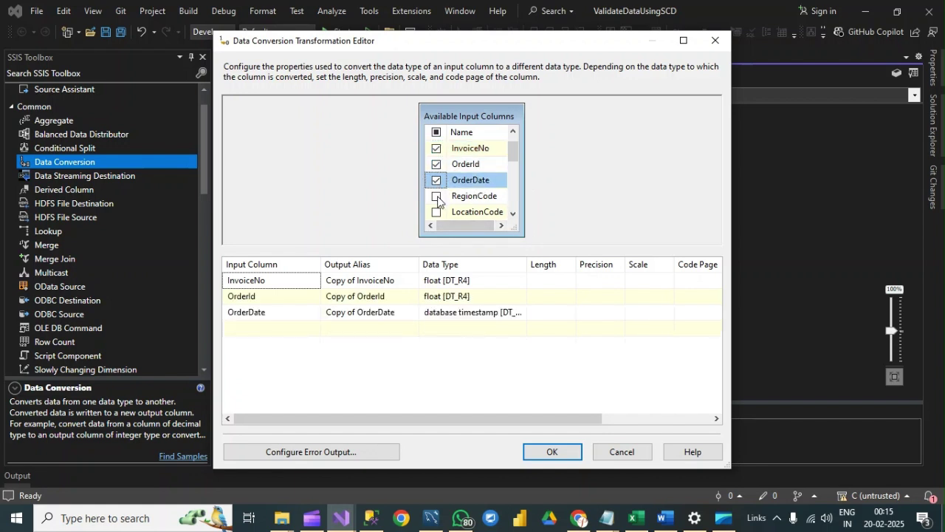
left_click(437, 180)
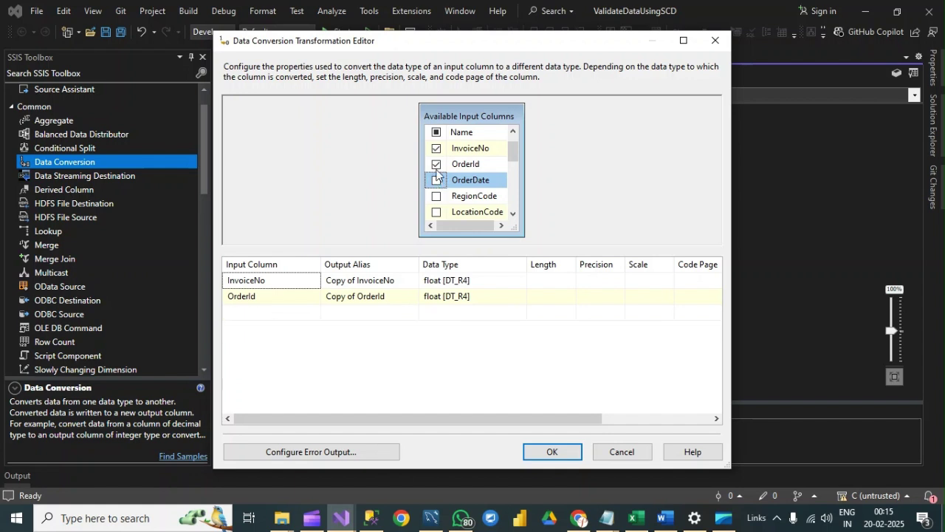
left_click(437, 164)
left_click(437, 164)
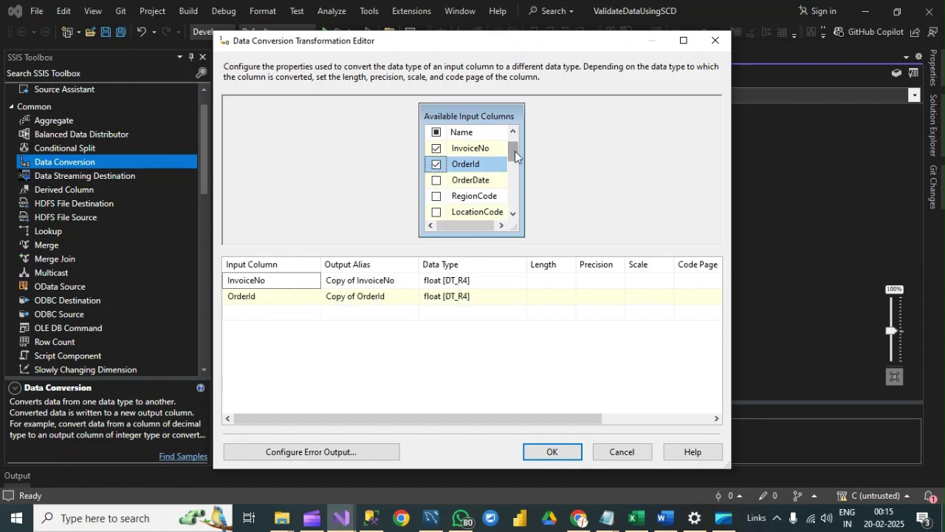
- Add the ProductId, ProductName, HSNCode, Qty and Rate input columns to the data conversion
left_click_drag(515, 151, 514, 158)
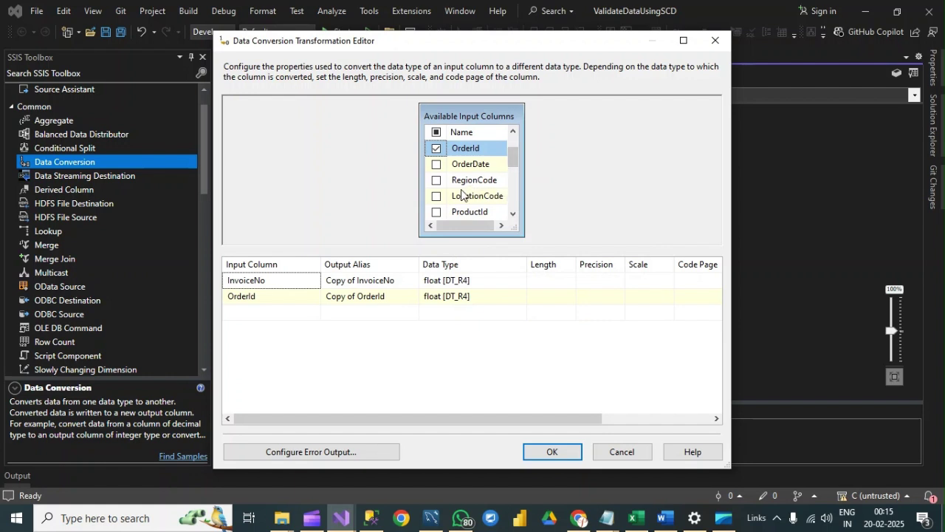
left_click(436, 211)
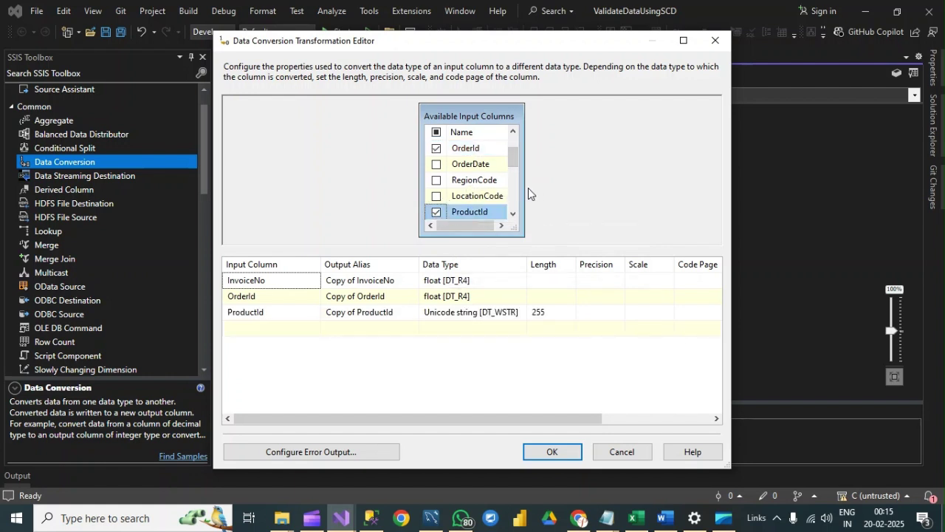
left_click_drag(517, 160, 519, 182)
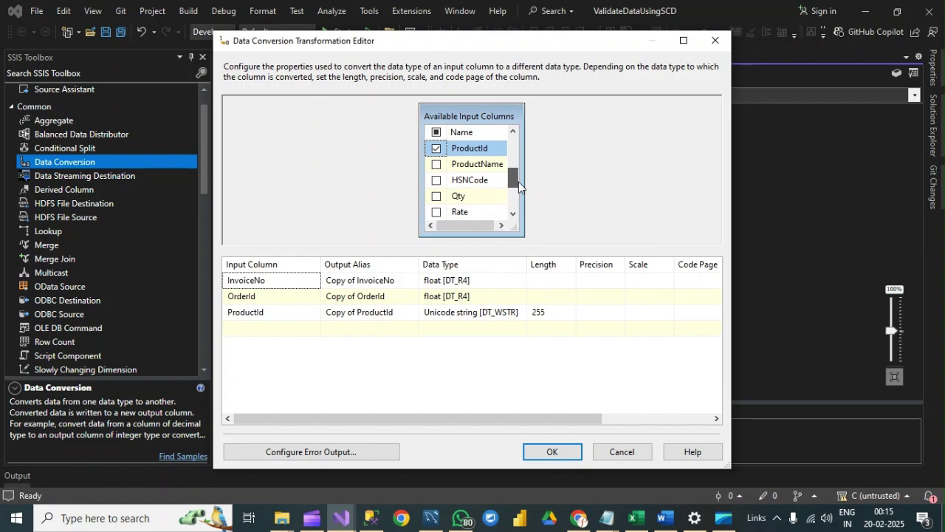
left_click(435, 164)
left_click(437, 180)
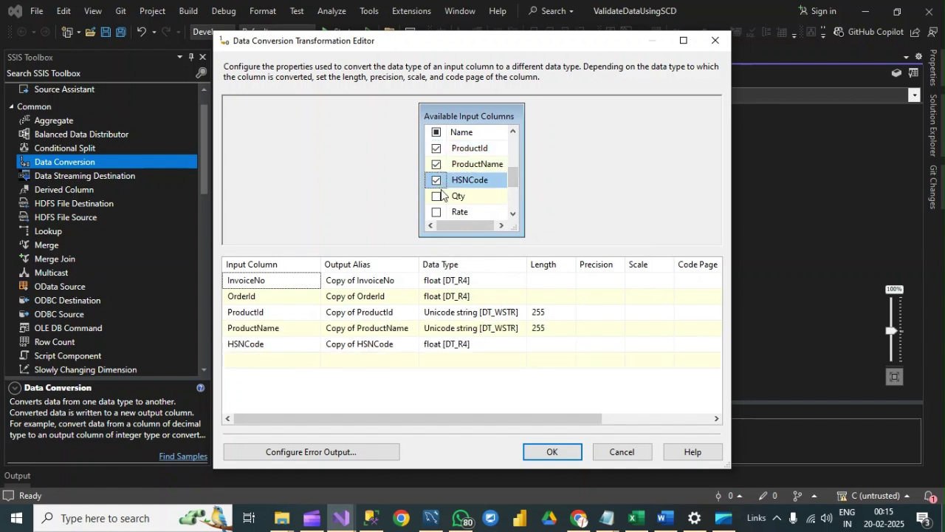
left_click(436, 196)
left_click(436, 212)
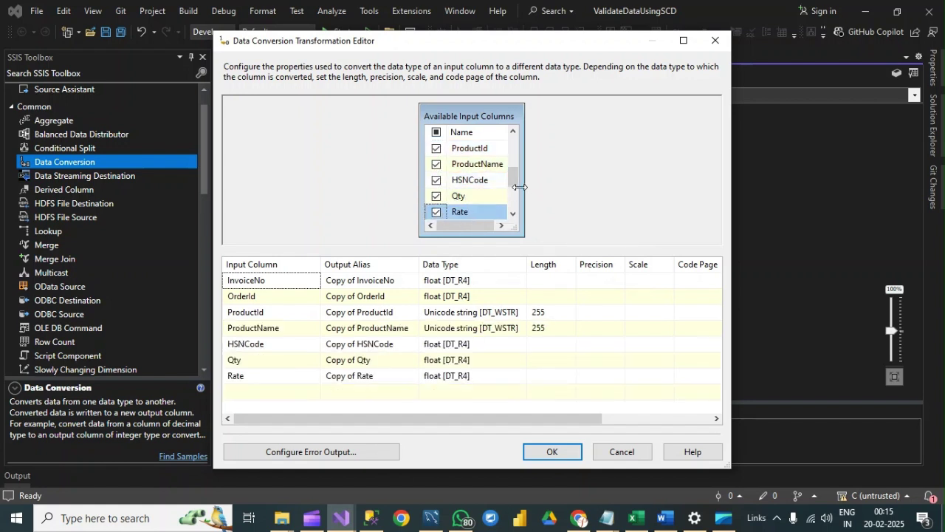
- Include the Price and TotalAmount input columns in the conversion, keeping RegionCode and LocationCode out
left_click_drag(512, 185, 515, 166)
left_click(443, 195)
left_click(457, 212)
left_click(436, 196)
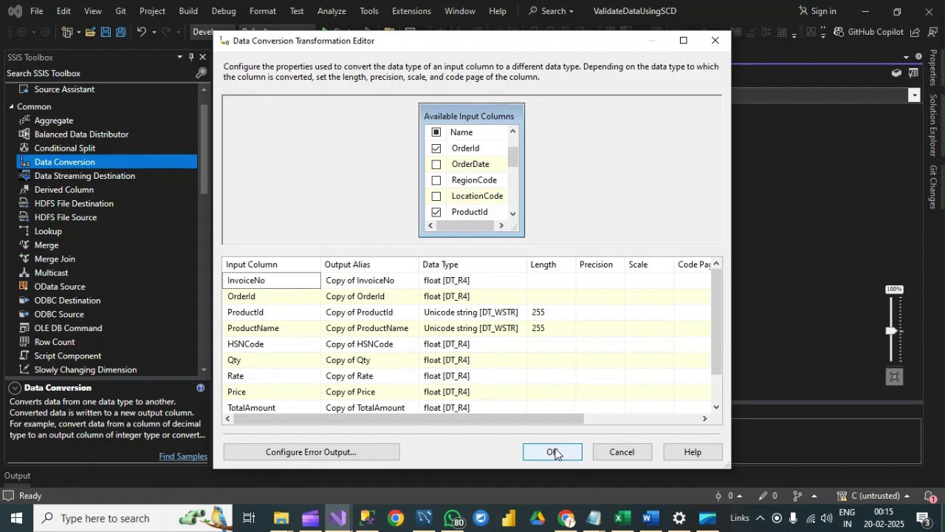
- Widen the data type column and set InvoiceNo and OrderId to double-precision float [DT_R8]
left_click_drag(530, 267, 625, 267)
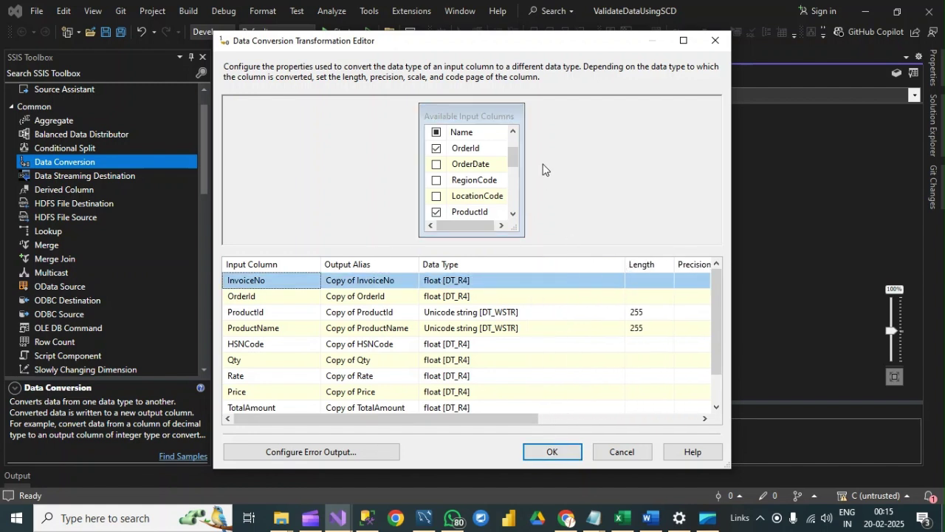
left_click(527, 280)
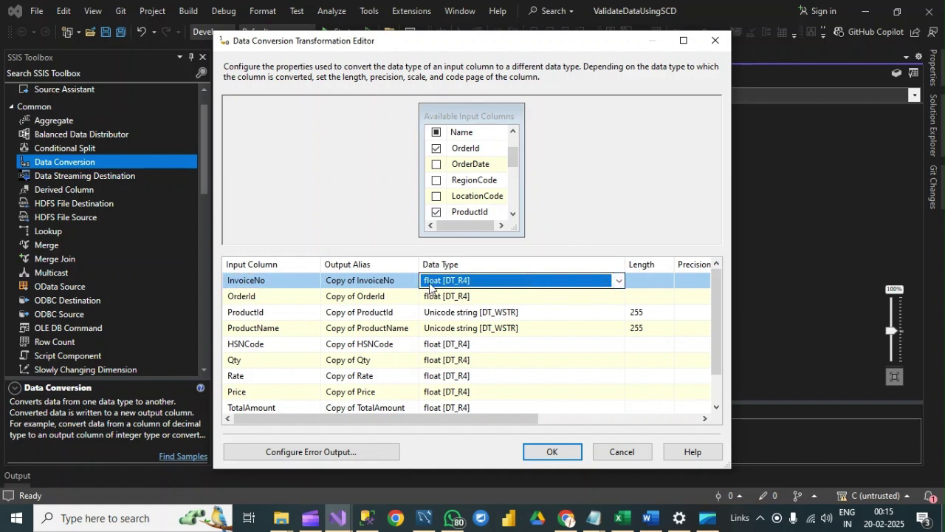
left_click(618, 280)
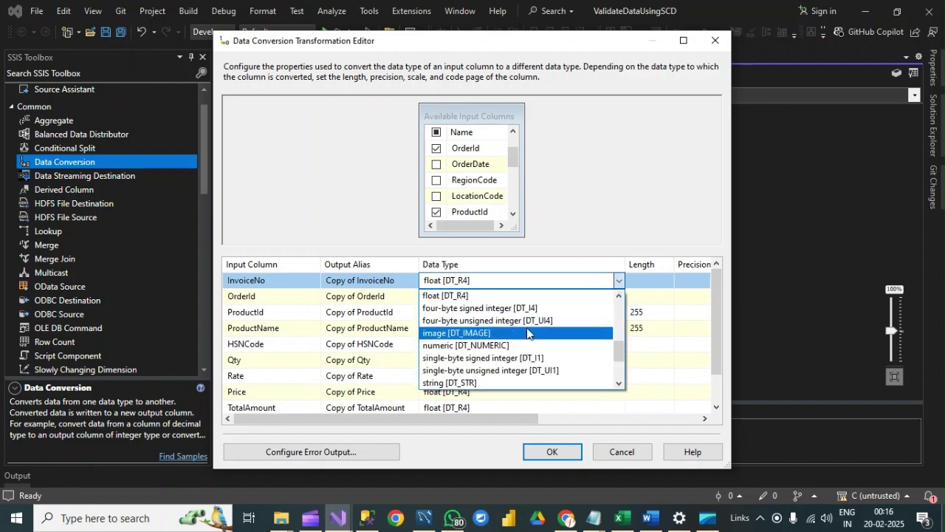
scroll(500, 333, "up", 3)
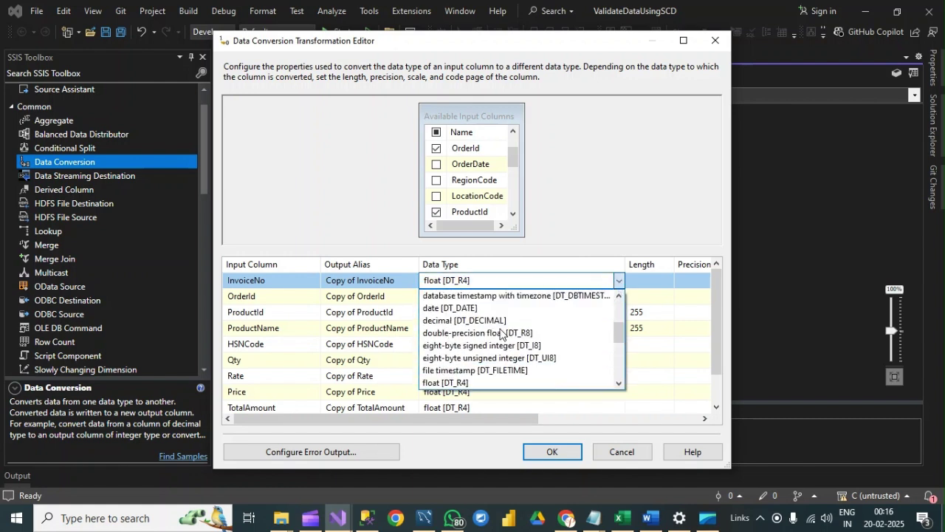
left_click(449, 333)
left_click(614, 297)
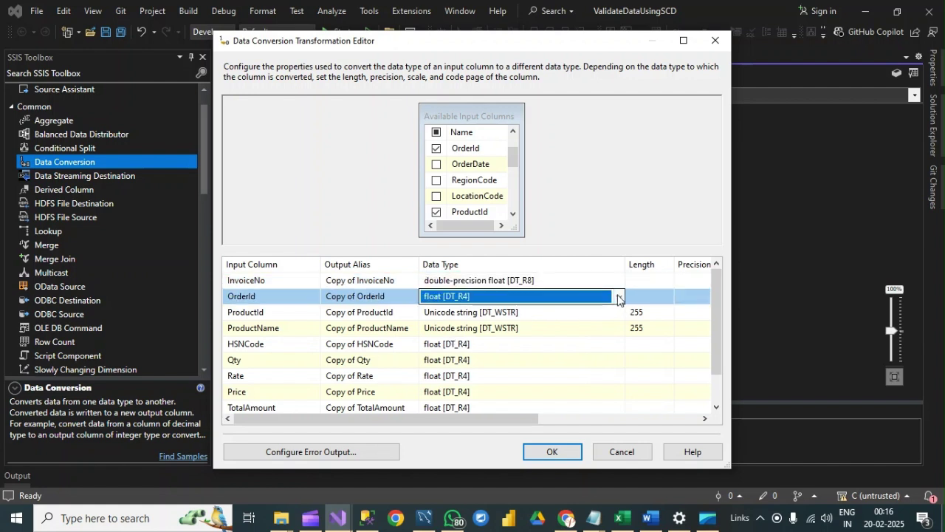
left_click(618, 298)
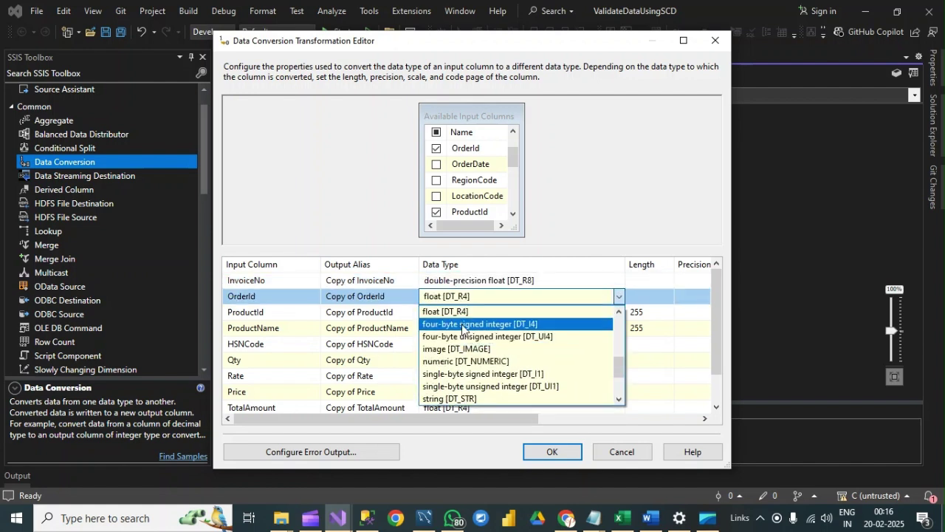
scroll(463, 329, "up", 3)
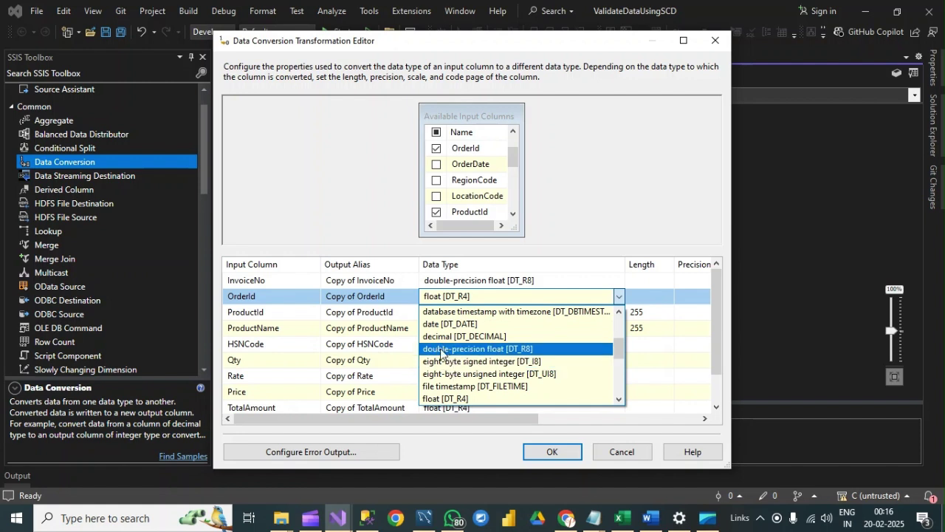
left_click(441, 350)
- Set the conversion data type of HSNCode and Qty to double-precision float [DT_R8]
left_click(578, 346)
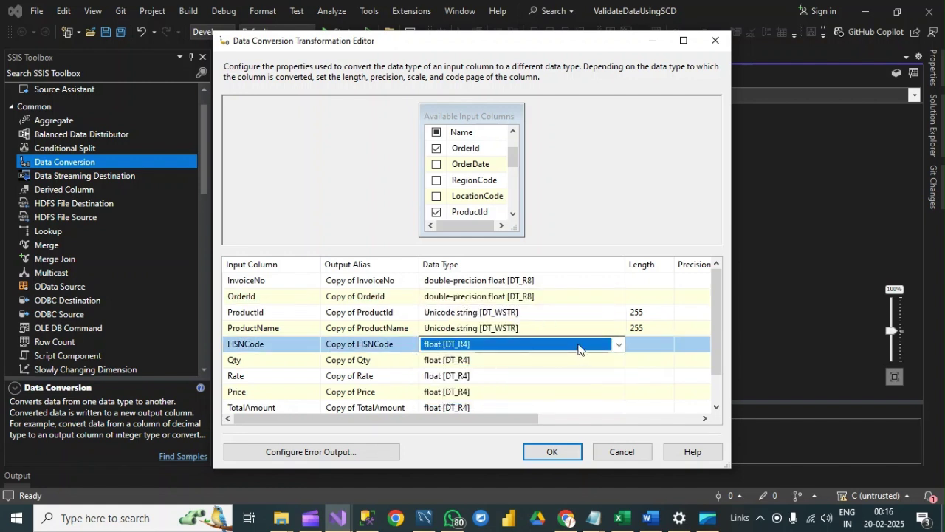
left_click(618, 344)
scroll(469, 369, "up", 3)
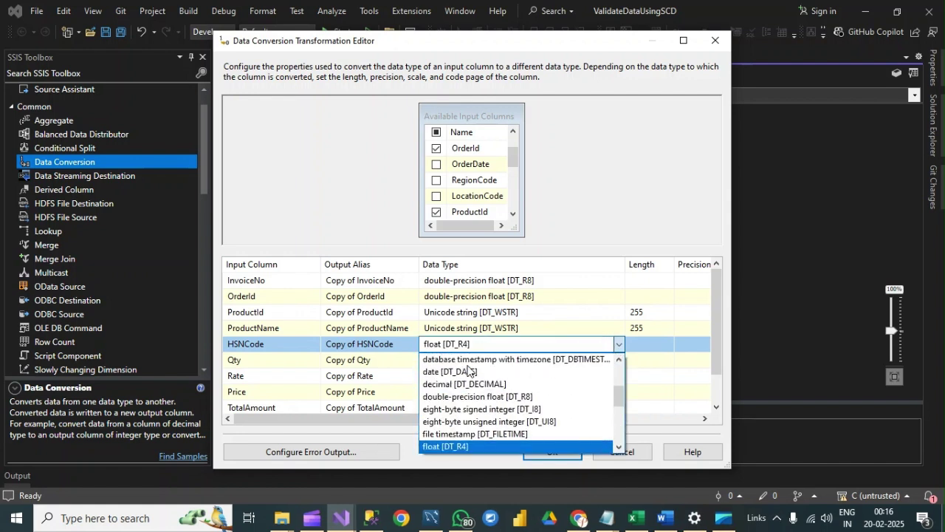
left_click(449, 397)
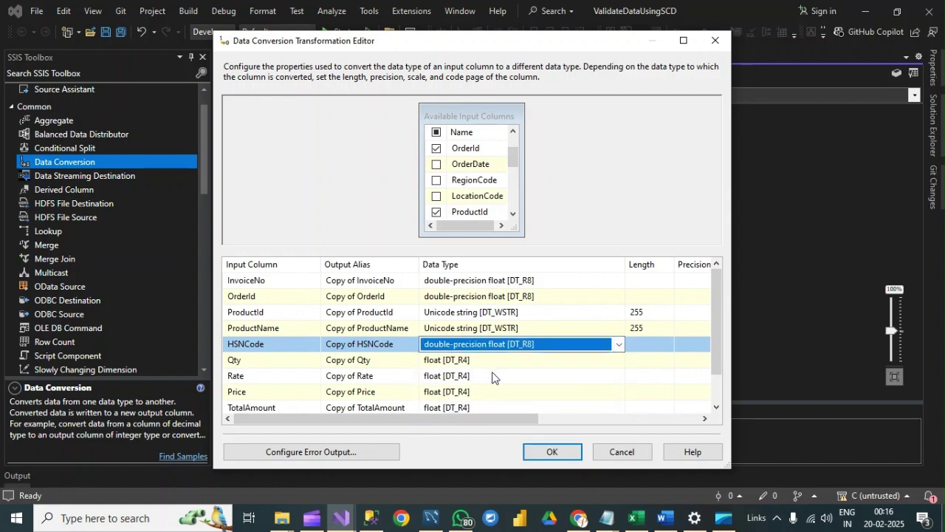
left_click(530, 360)
left_click(617, 360)
scroll(473, 408, "up", 2)
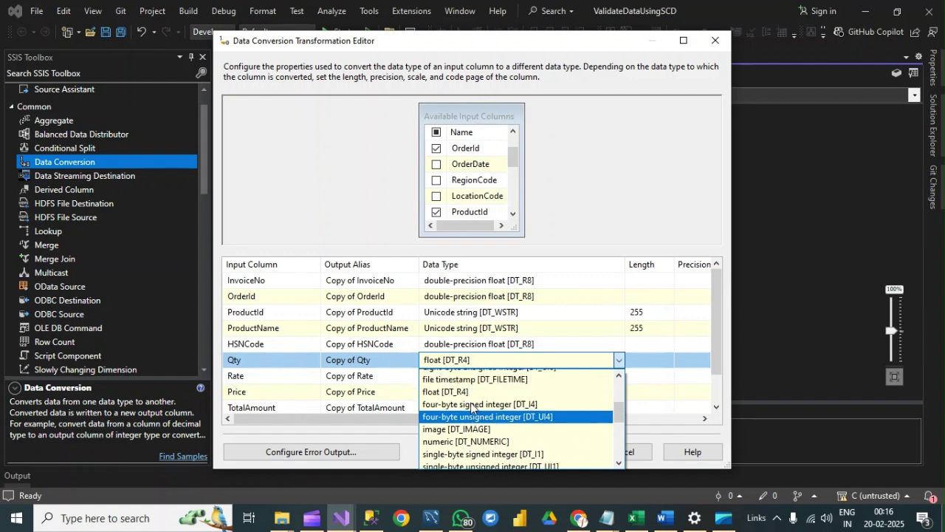
scroll(473, 408, "up", 2)
left_click(451, 412)
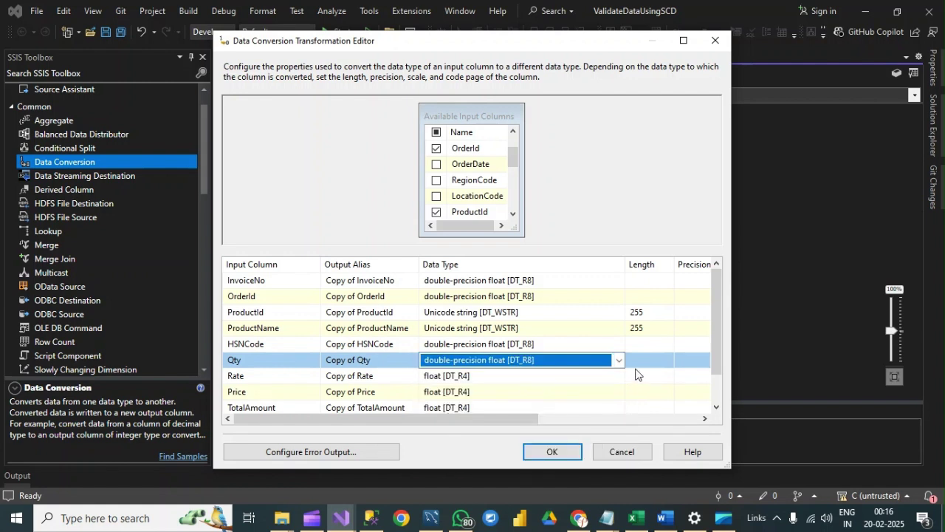
- Set the conversion data type of Rate to double-precision float [DT_R8]
scroll(716, 316, "down", 1)
left_click(480, 346)
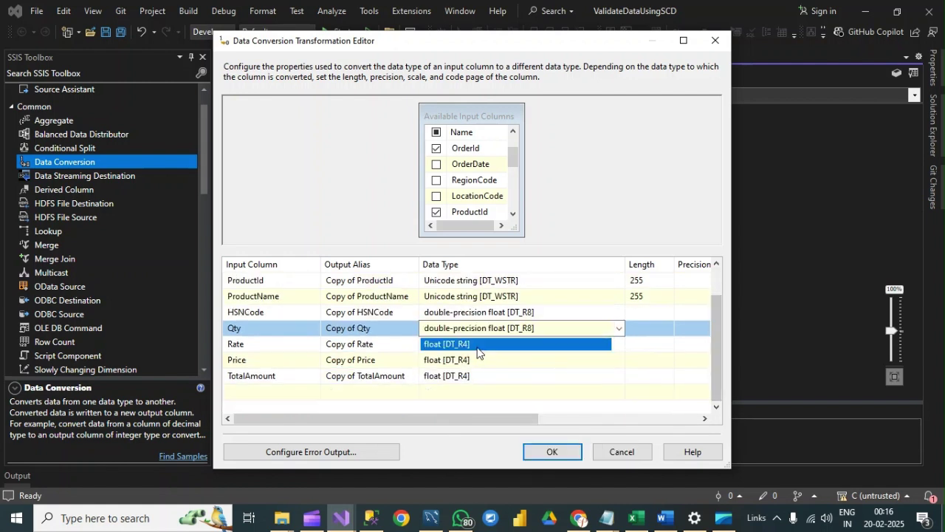
left_click(531, 345)
scroll(517, 406, "up", 2)
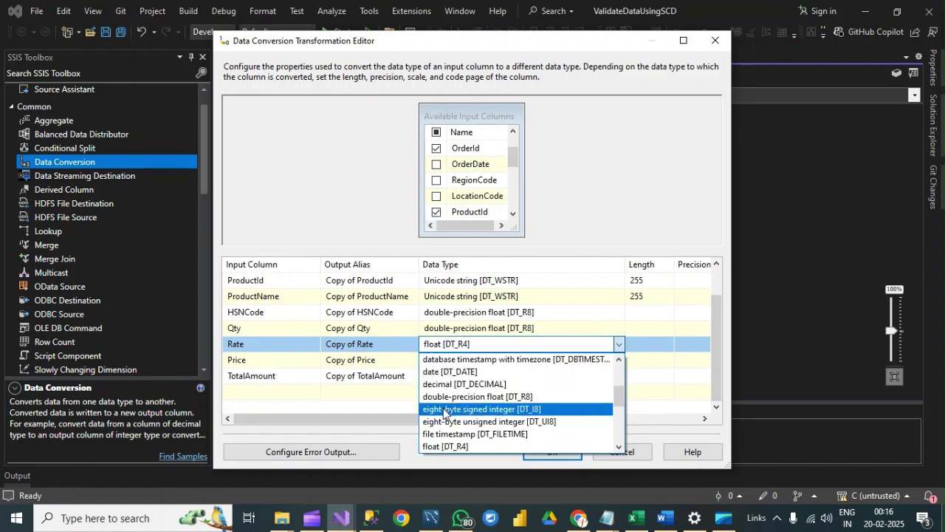
left_click(502, 394)
- Set the conversion data type of Price to double-precision float [DT_R8]
left_click(534, 365)
left_click(535, 365)
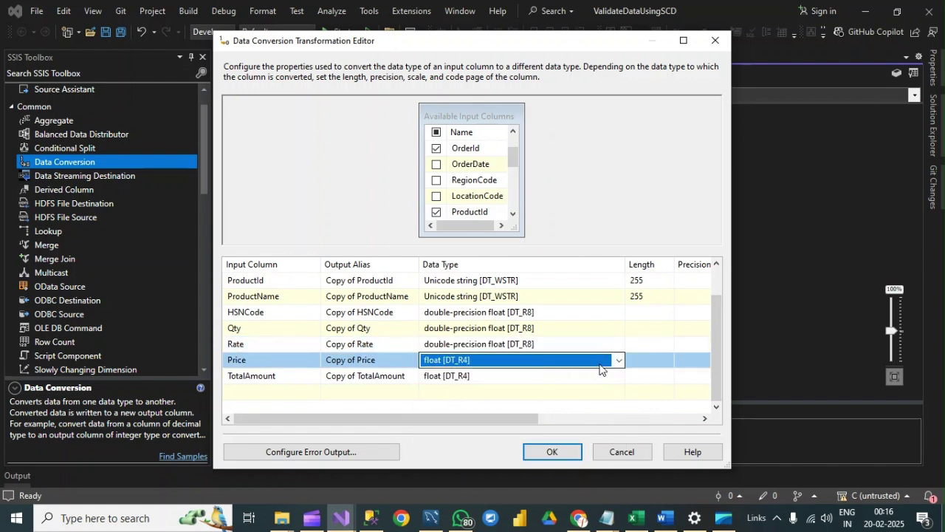
left_click(619, 361)
scroll(491, 395, "up", 1)
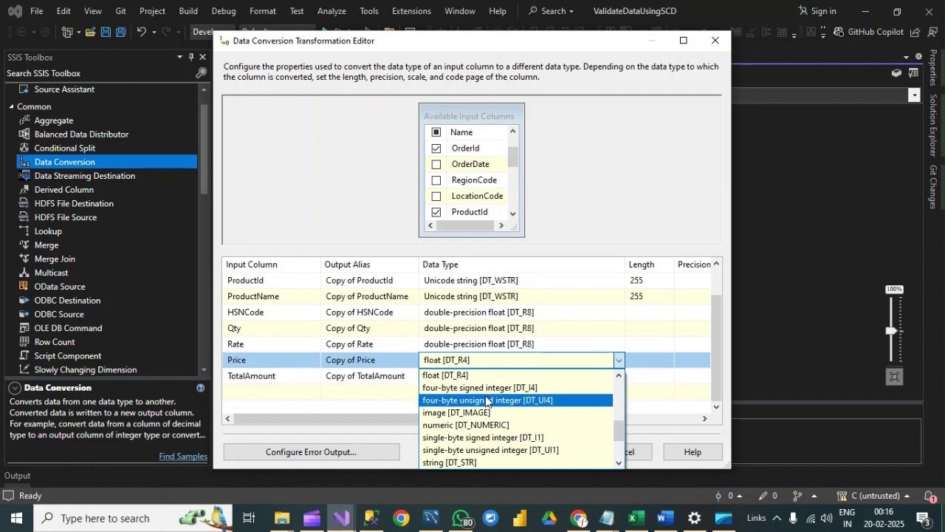
scroll(467, 412, "up", 2)
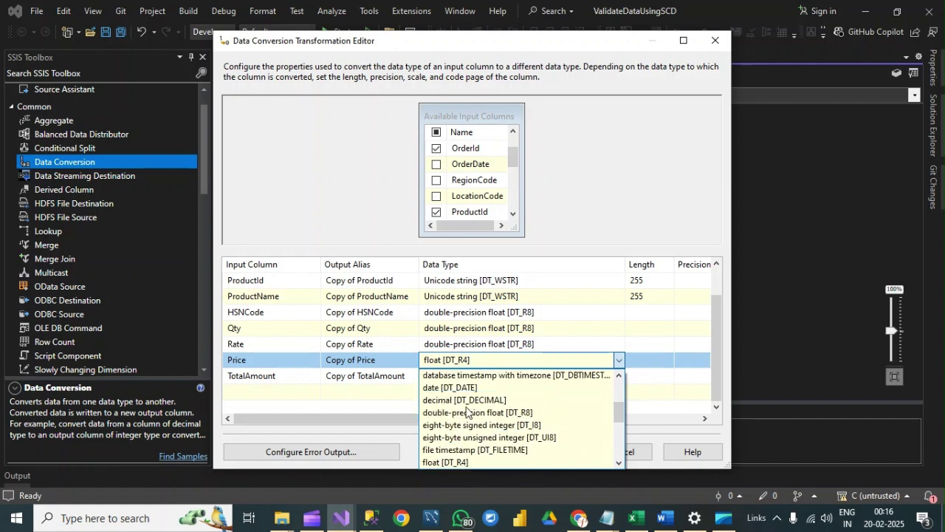
scroll(447, 391, "up", 2)
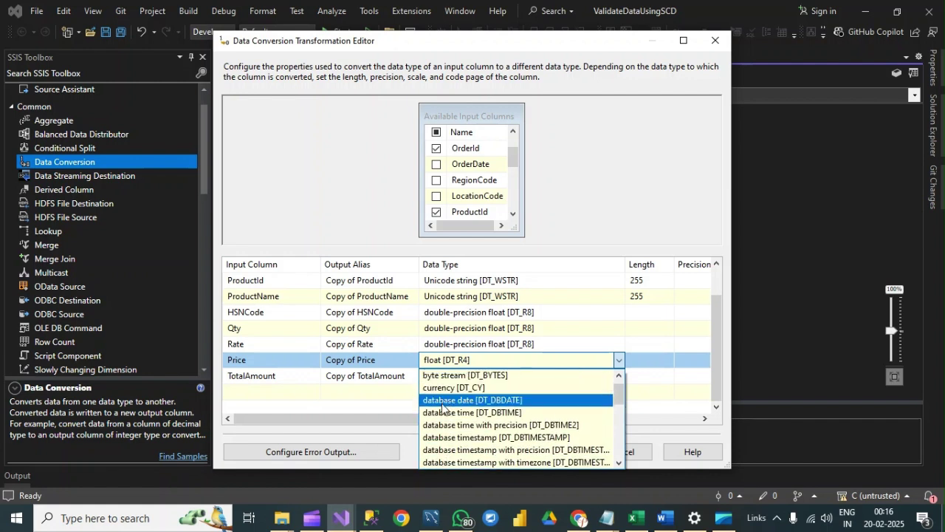
scroll(445, 414, "down", 2)
left_click(447, 412)
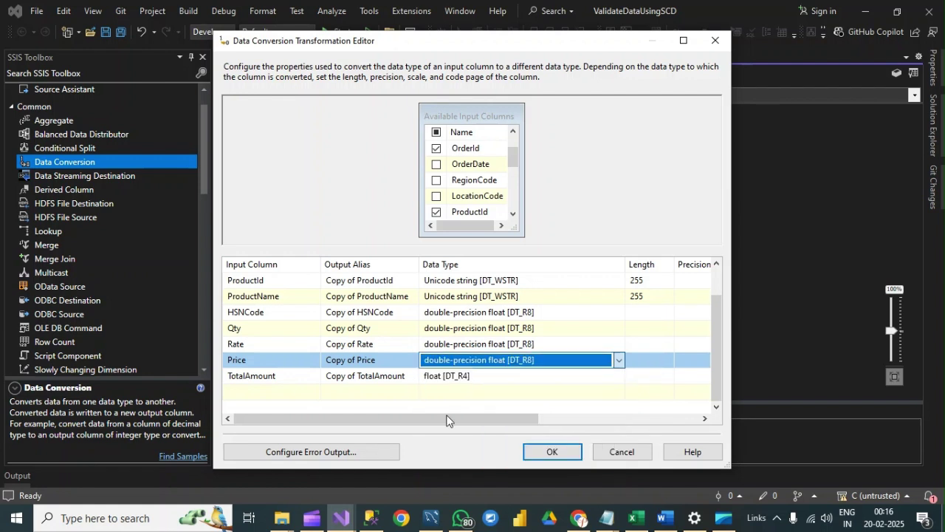
- Set the conversion data type of TotalAmount to double-precision float [DT_R8]
left_click(472, 376)
left_click(619, 376)
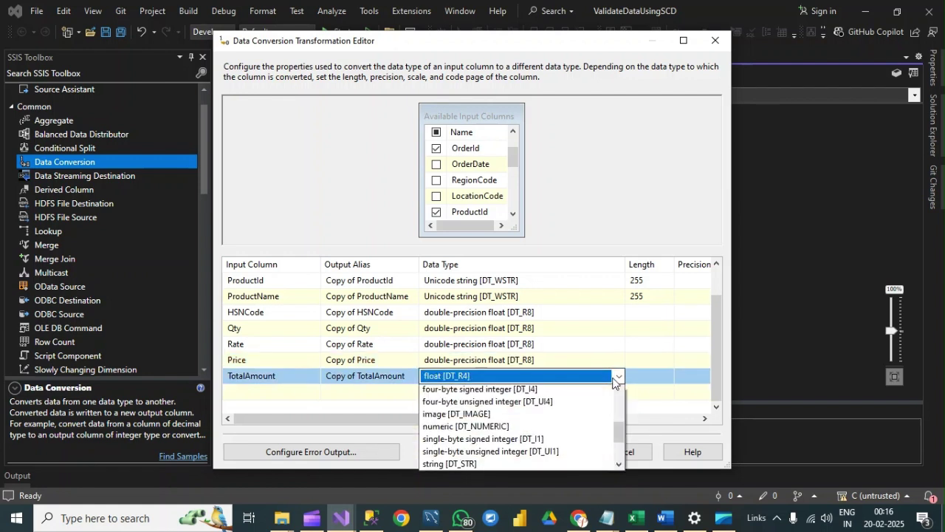
scroll(502, 418, "up", 4)
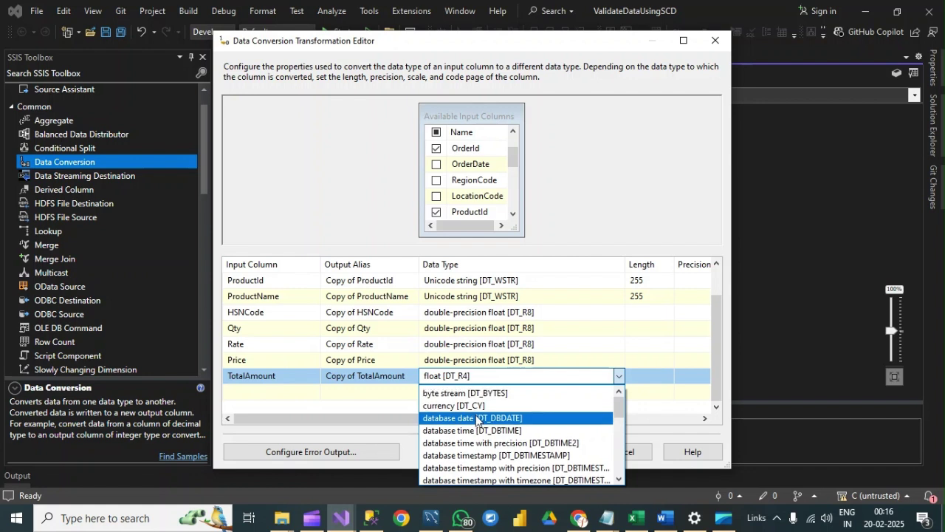
scroll(477, 420, "down", 2)
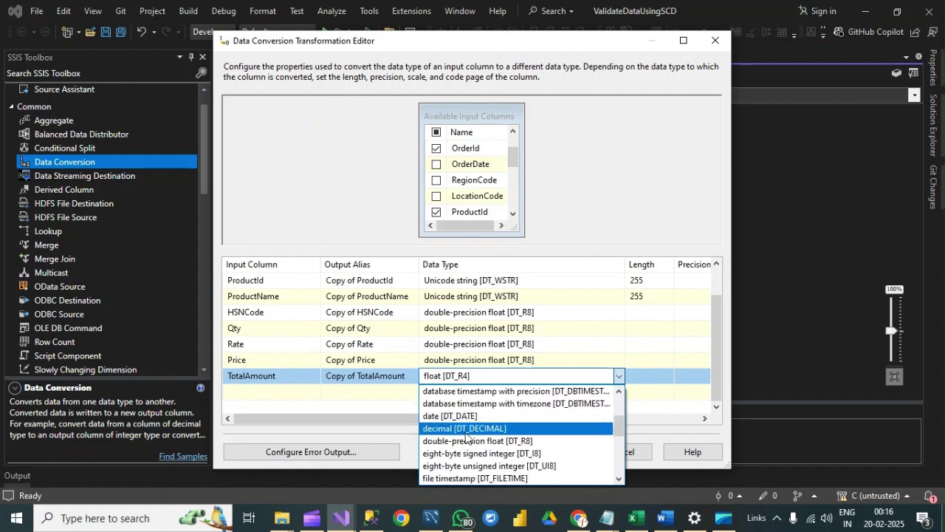
left_click(454, 438)
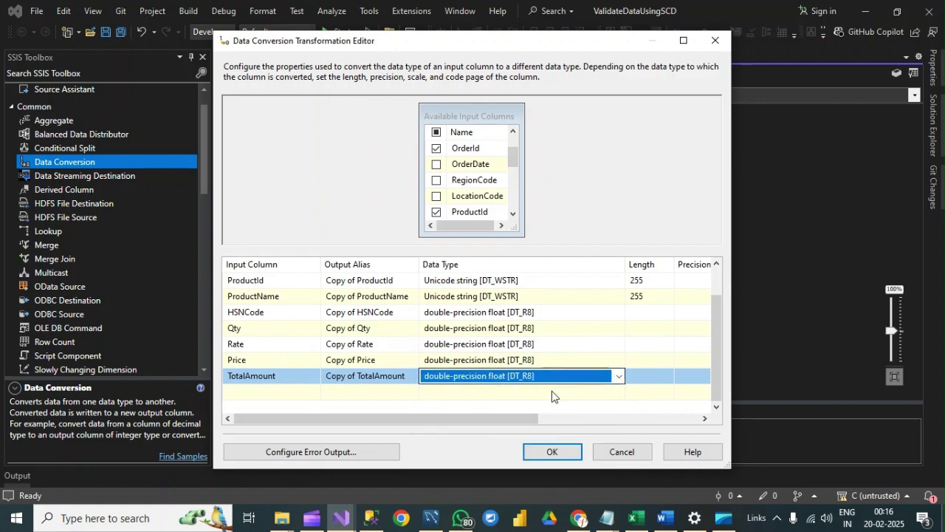
- Remove ProductId and ProductName from the conversion and connect the Data Conversion output to the Slowly Changing Dimension
left_click_drag(715, 307, 723, 282)
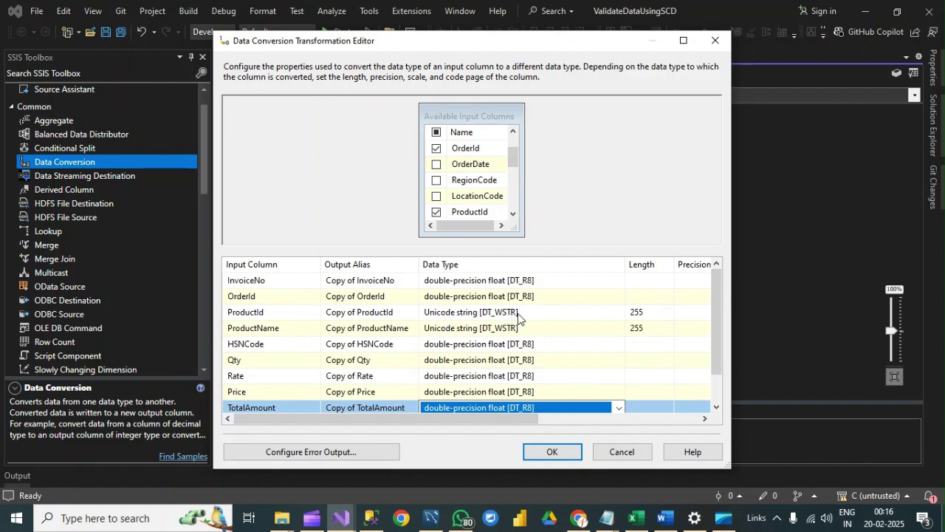
left_click(272, 314)
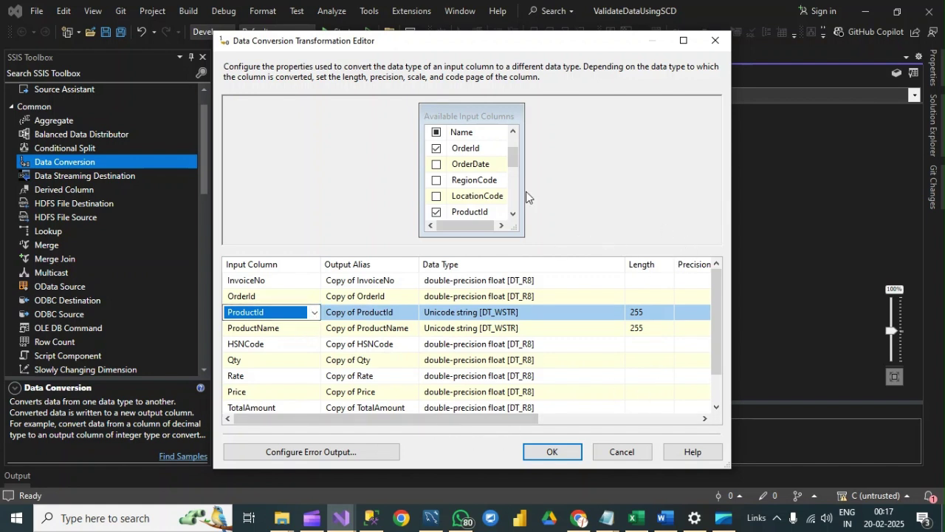
left_click_drag(512, 158, 512, 166)
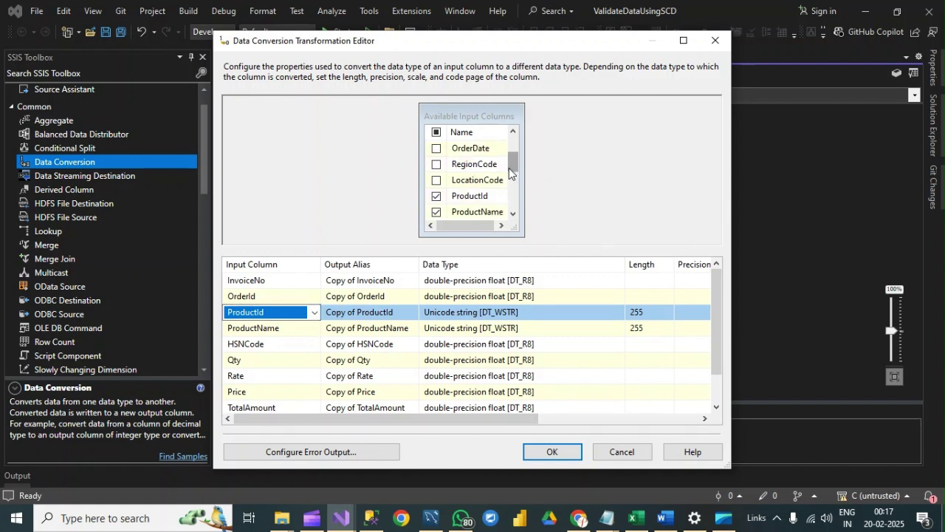
left_click(436, 196)
left_click(436, 212)
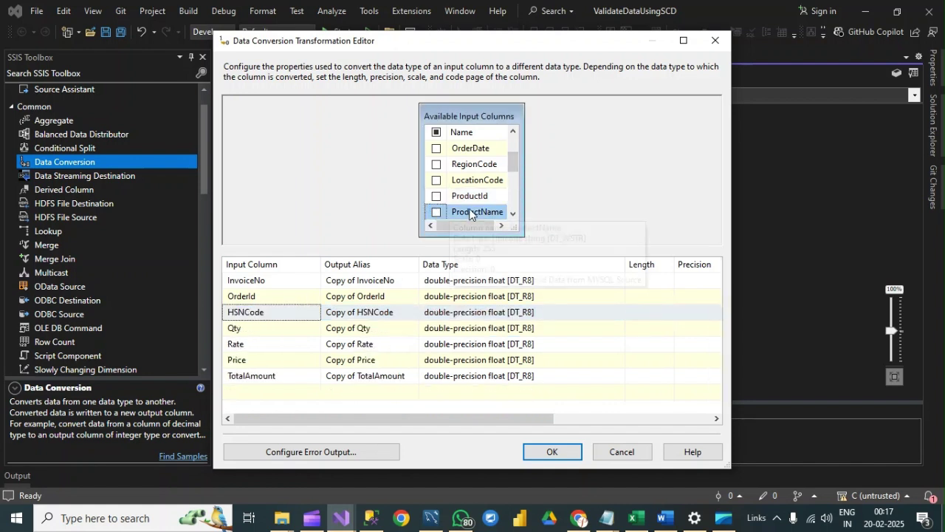
left_click(551, 450)
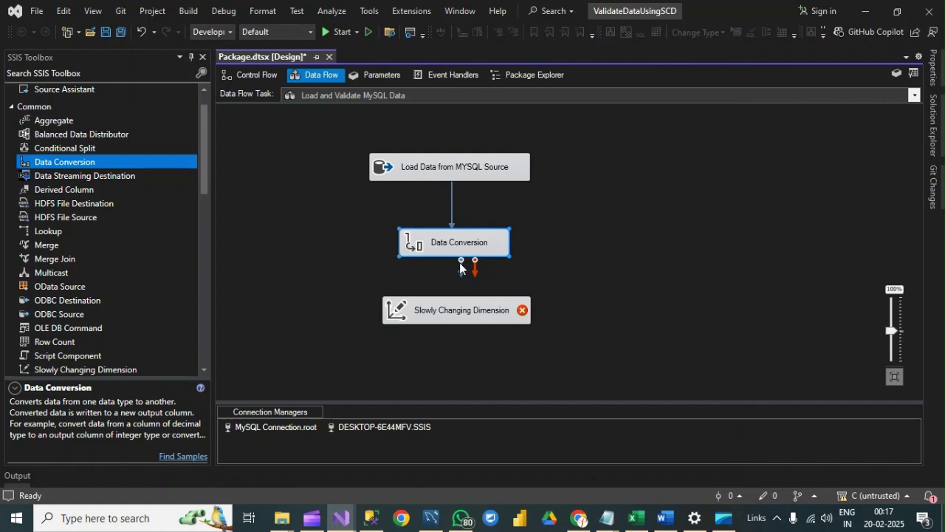
left_click_drag(461, 269, 440, 299)
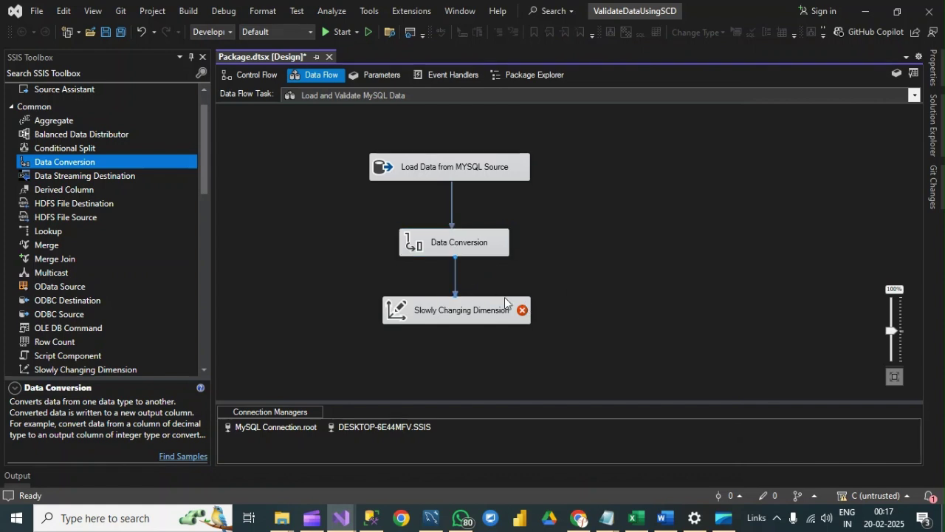
double_click(484, 299)
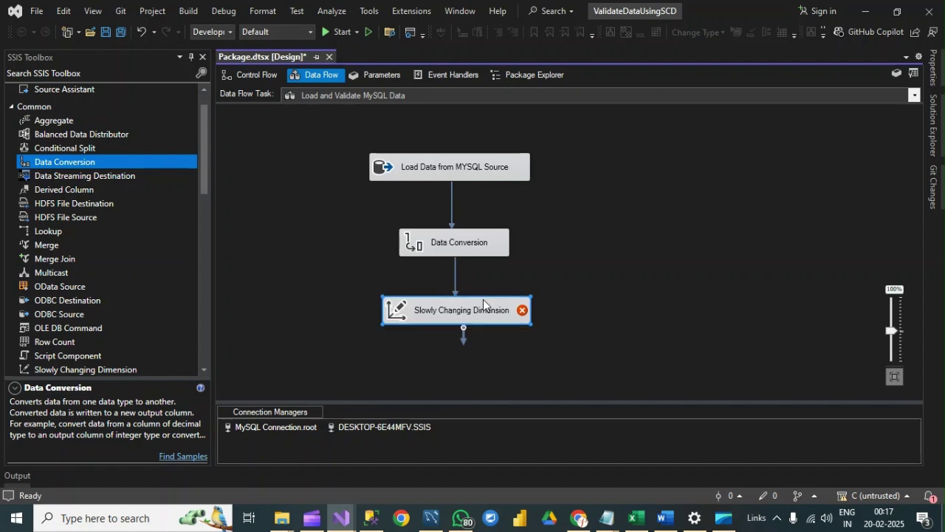
left_click(313, 362)
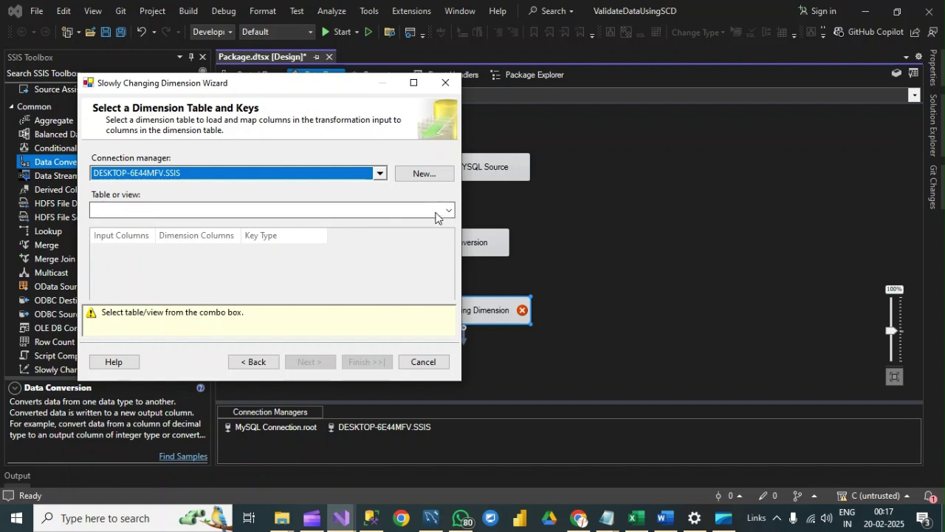
left_click(448, 212)
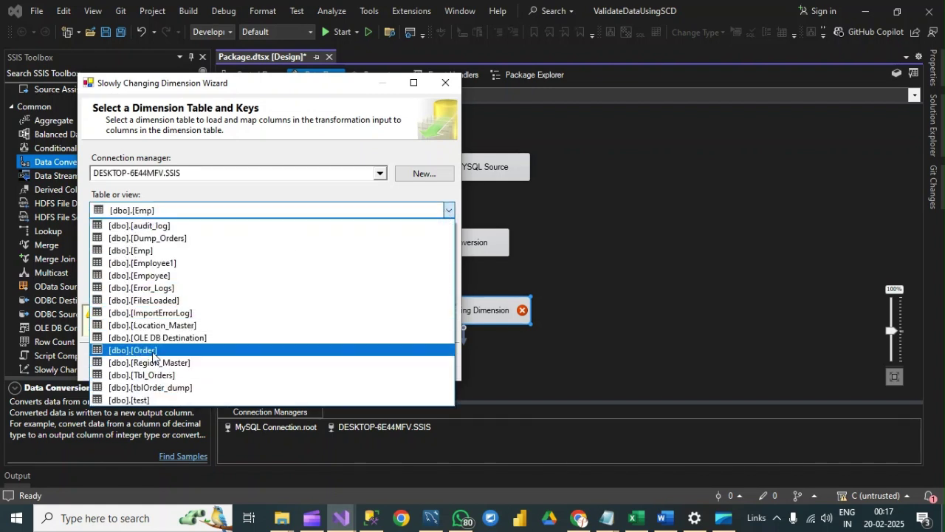
left_click(147, 350)
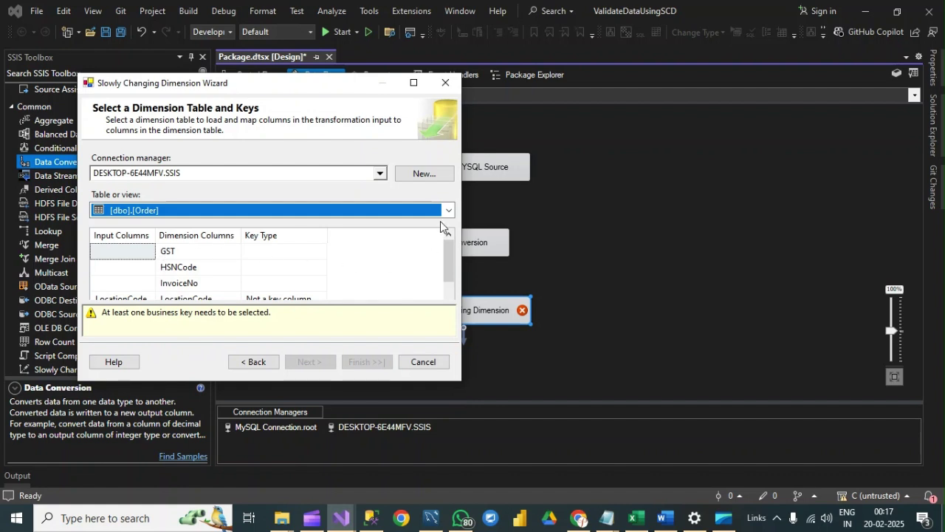
left_click(413, 83)
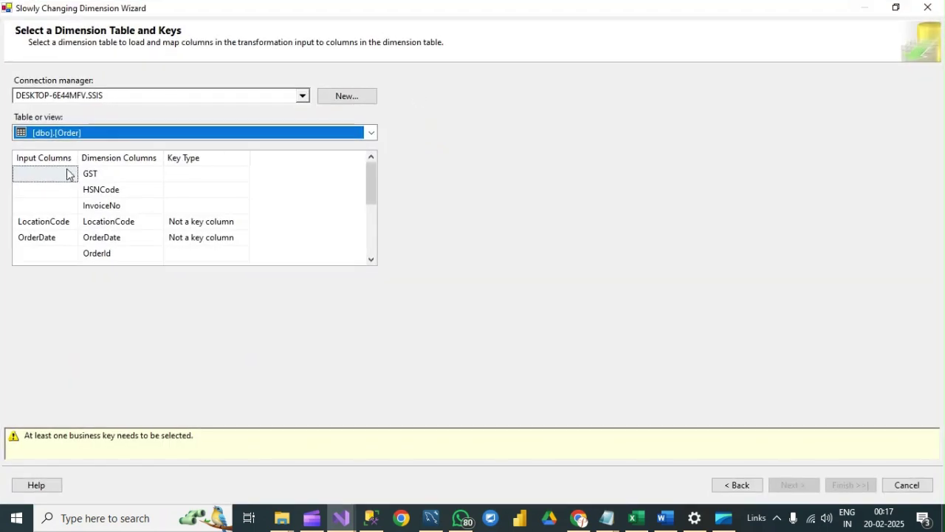
left_click(63, 175)
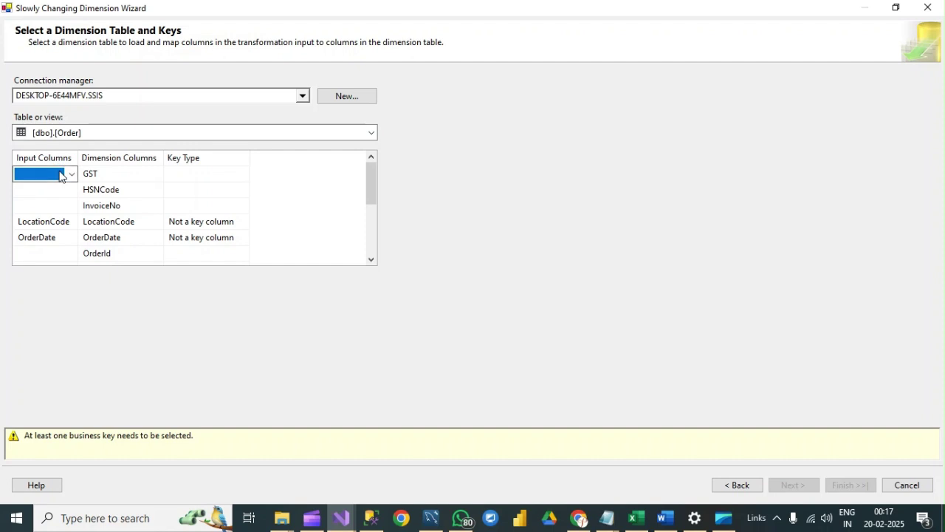
left_click_drag(79, 156, 116, 156)
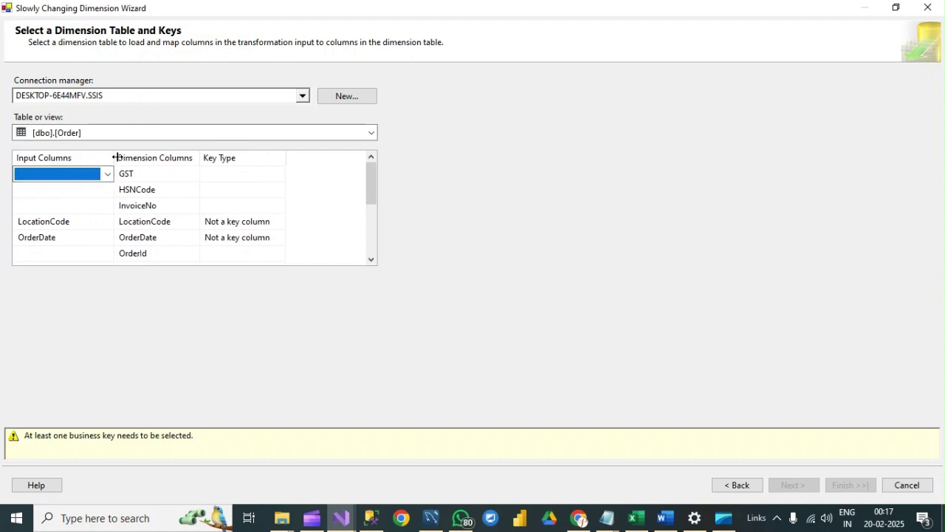
left_click_drag(195, 158, 211, 158)
left_click(107, 174)
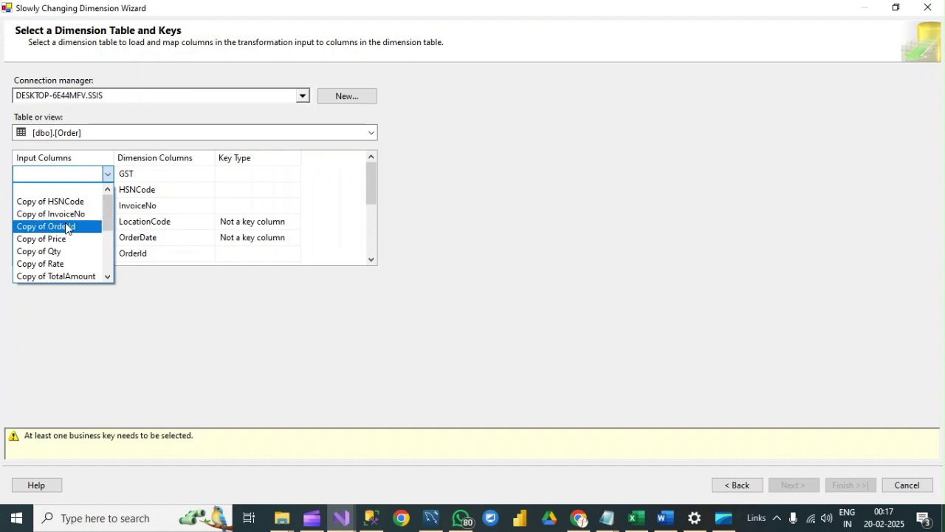
scroll(66, 227, "down", 2)
scroll(66, 228, "up", 2)
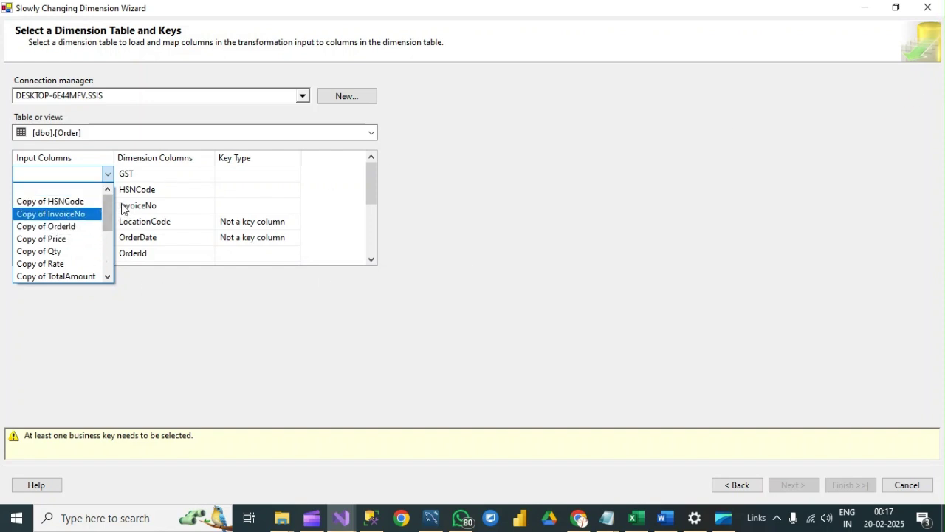
left_click_drag(109, 199, 109, 255)
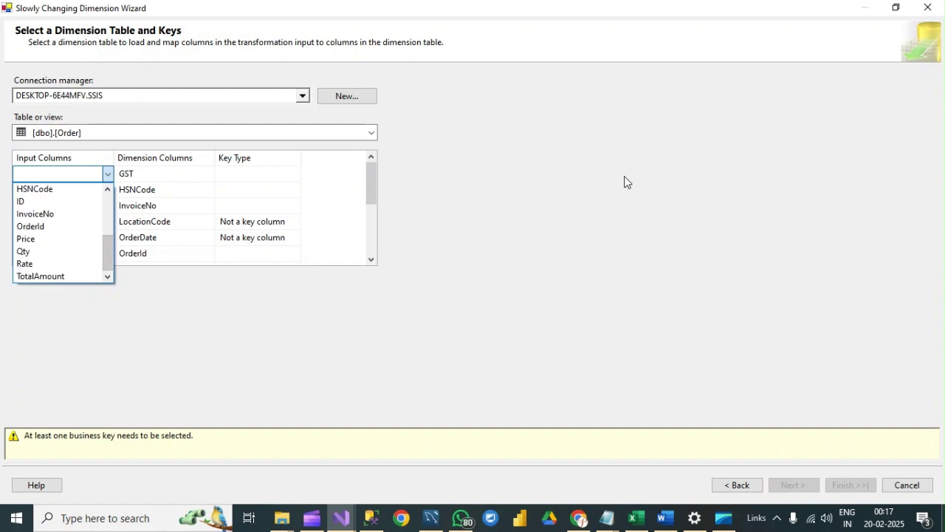
left_click(344, 193)
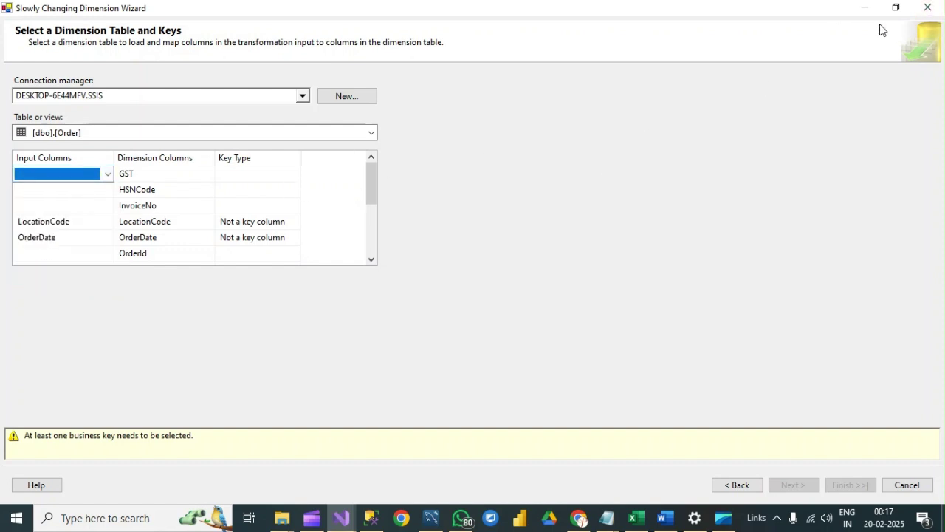
left_click(928, 9)
- Reopen the Data Conversion transformation, enlarge its input column list, and include the GST column in the conversion
double_click(454, 243)
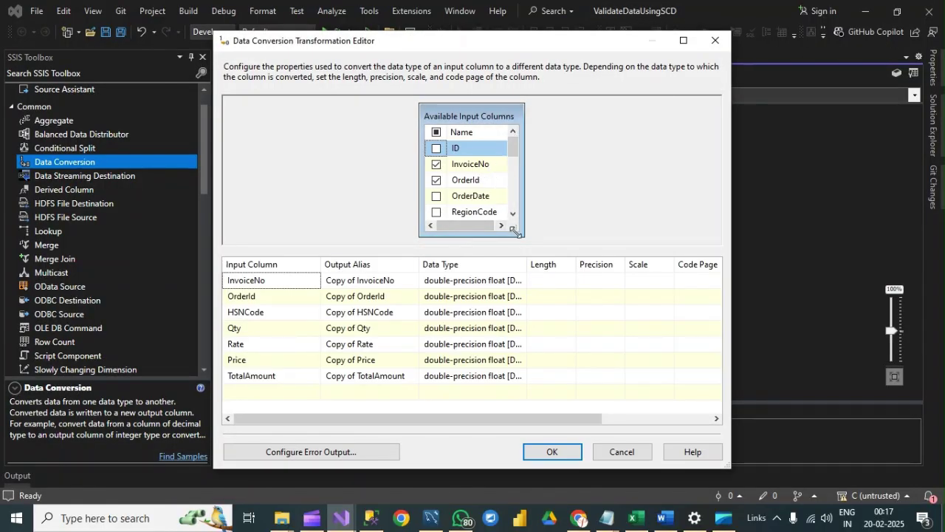
left_click_drag(524, 236, 600, 245)
left_click_drag(592, 150, 593, 203)
left_click(436, 227)
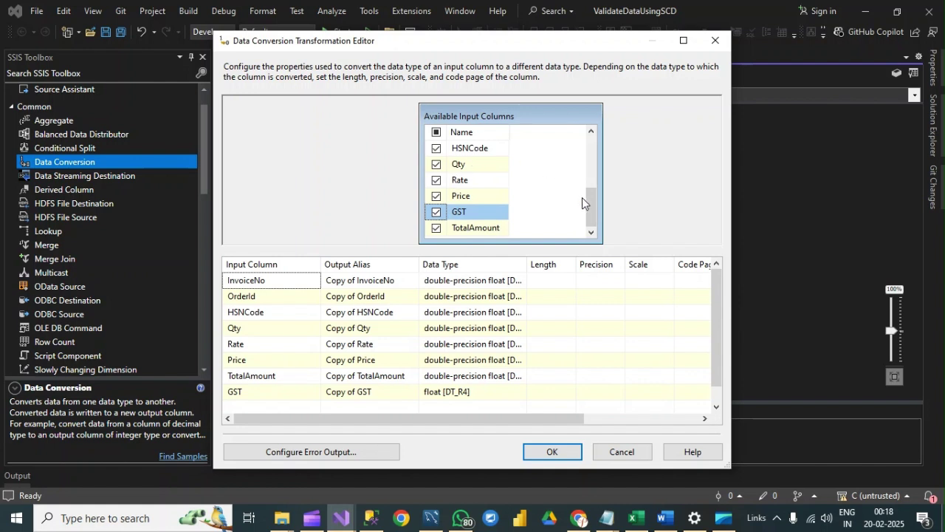
left_click_drag(591, 195, 591, 166)
mouse_move(452, 169)
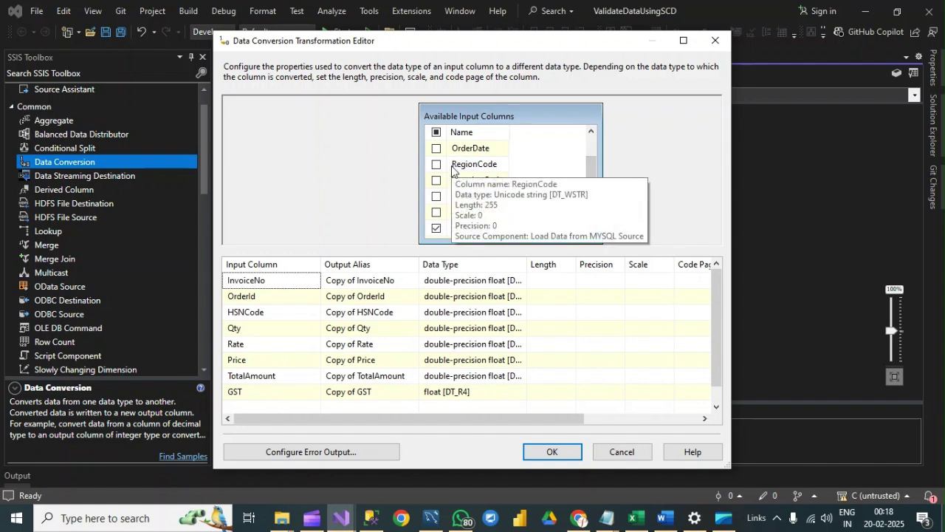
left_click_drag(588, 166, 592, 151)
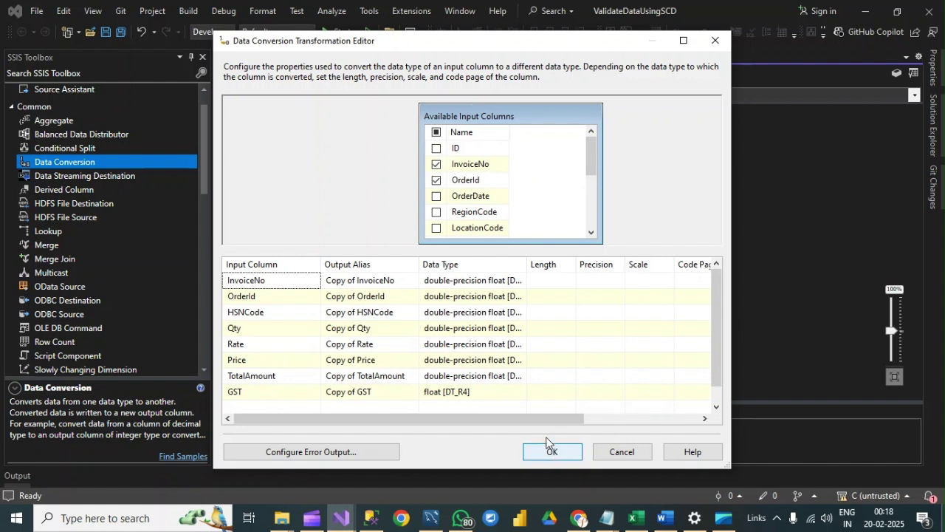
- Set the conversion data type of GST to double-precision float [DT_R8] and apply the conversion settings
left_click(507, 397)
left_click(521, 391)
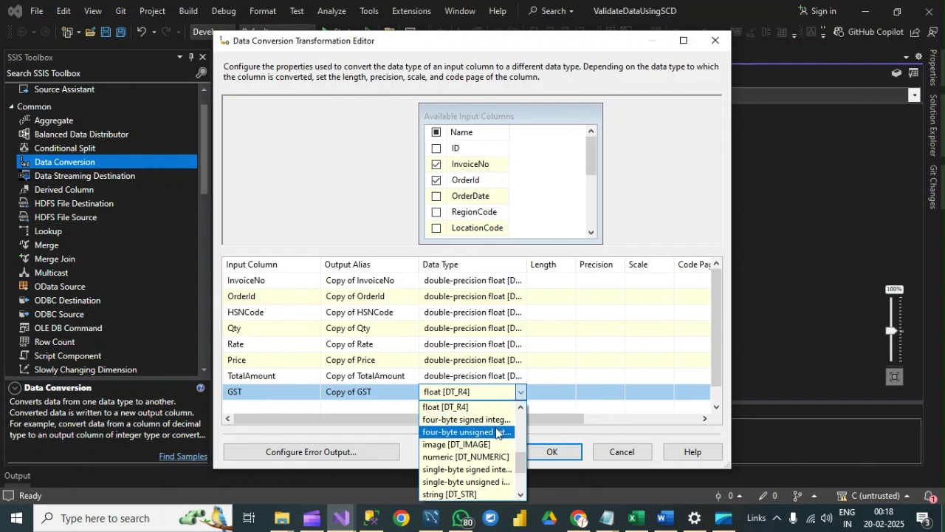
scroll(495, 435, "up", 3)
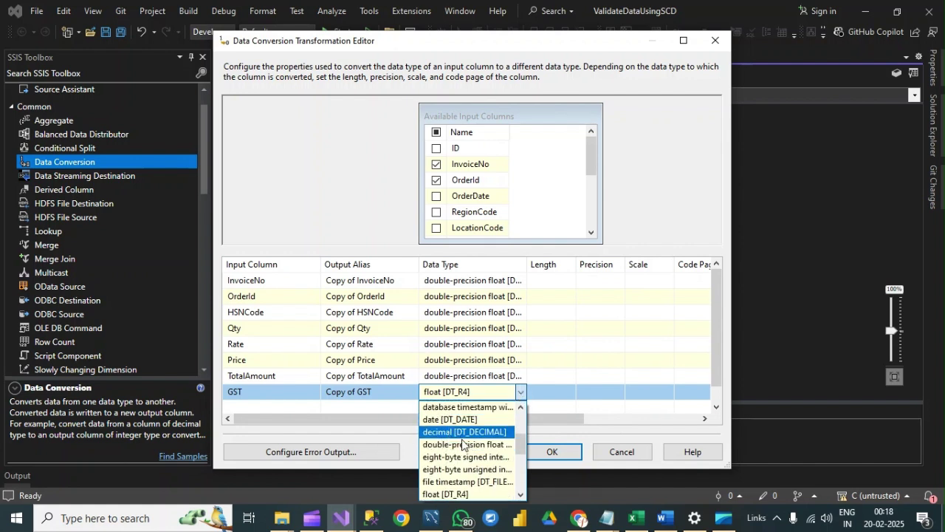
left_click(461, 444)
left_click(553, 452)
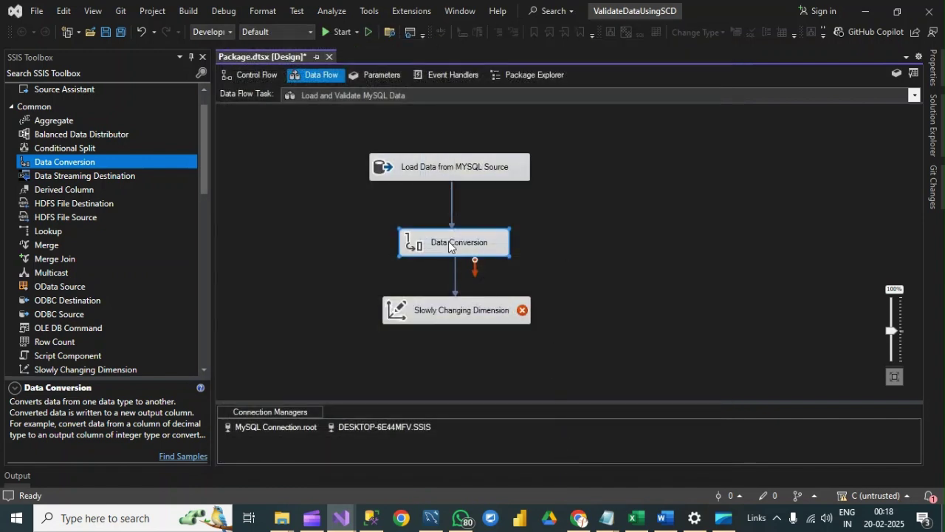
- Open the Slowly Changing Dimension wizard, enlarge it, and select [dbo].[Order] as the dimension table on the DESKTOP-6E44MFV.SSIS connection
double_click(432, 311)
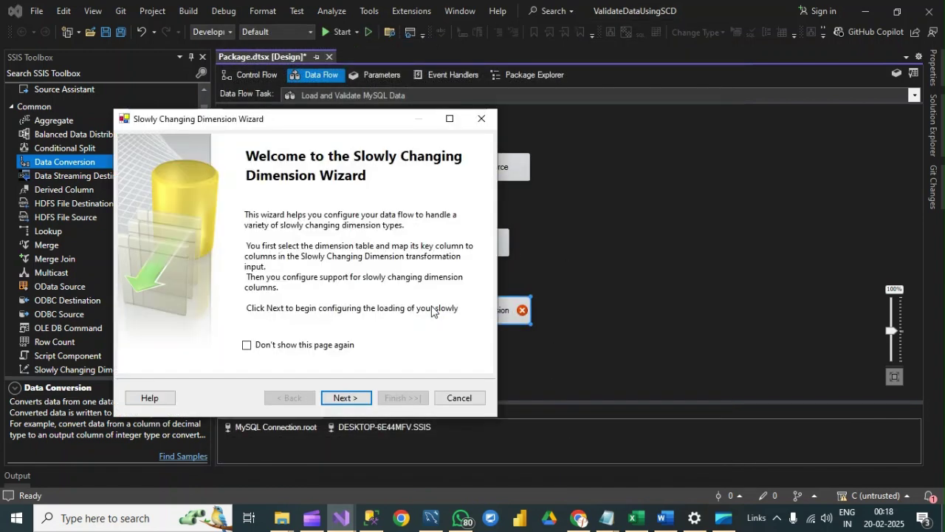
left_click(341, 398)
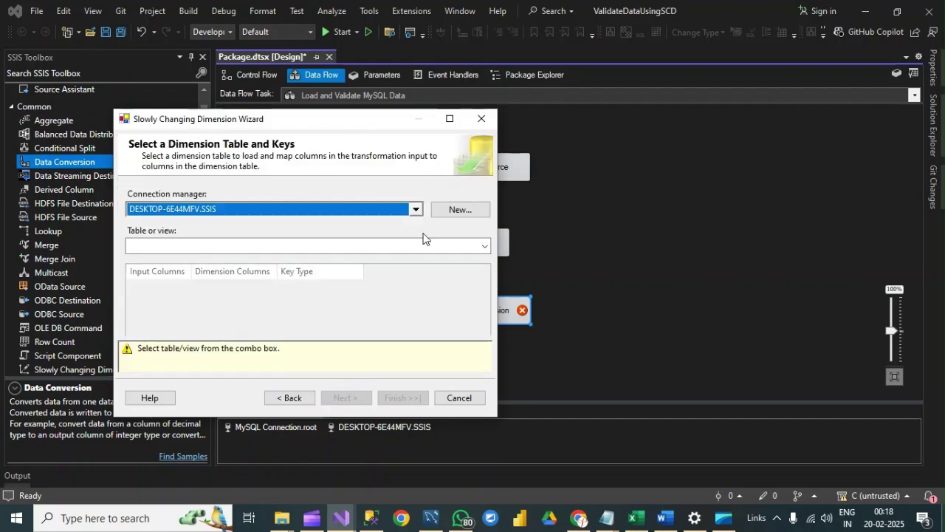
left_click(448, 119)
left_click(369, 133)
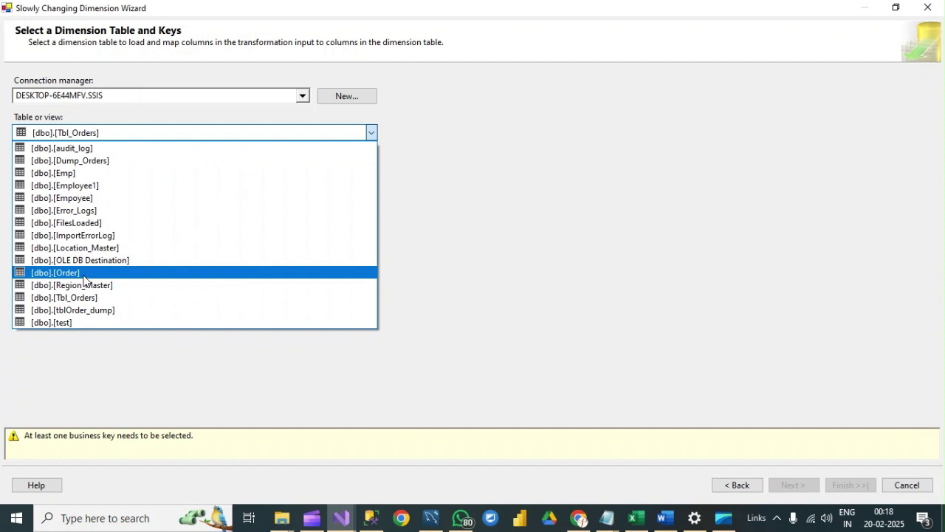
left_click(79, 276)
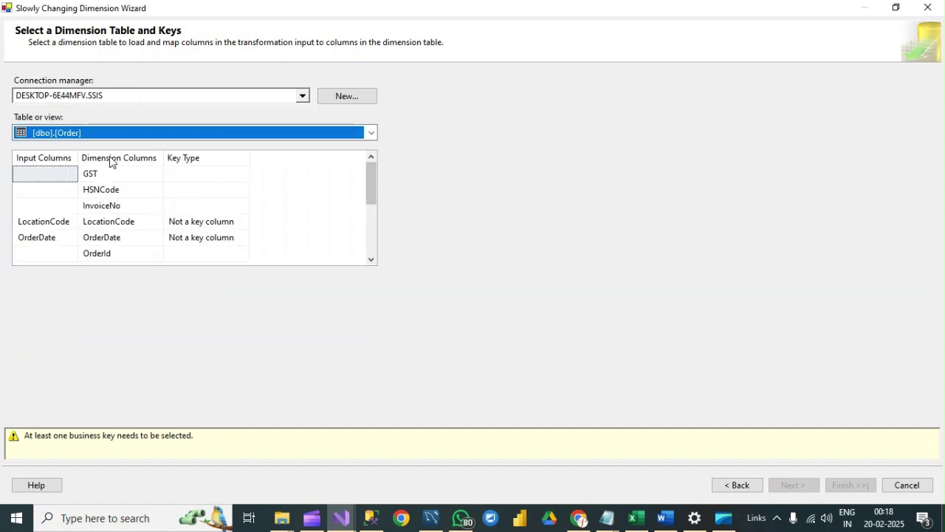
- Map the input columns Copy of GST and Copy of HSNCode to the GST and HSNCode dimension columns
left_click(72, 175)
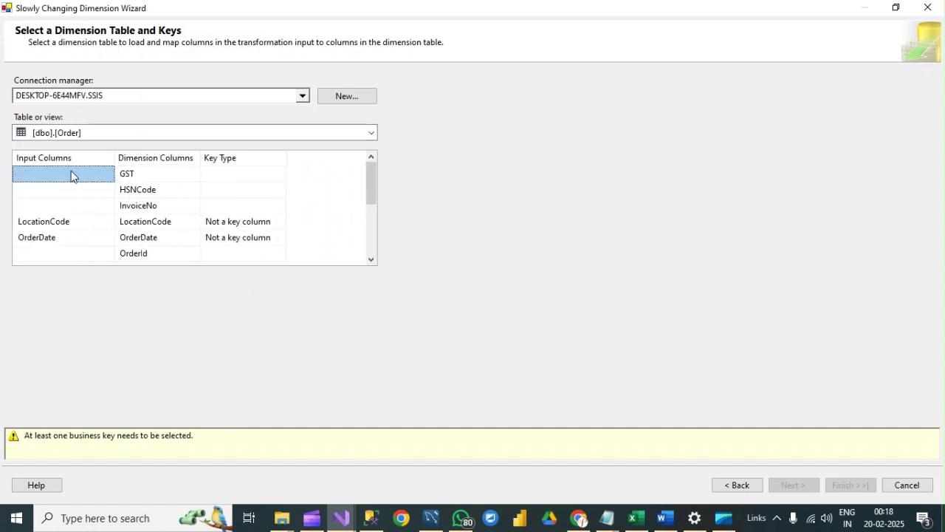
left_click(71, 175)
left_click(106, 176)
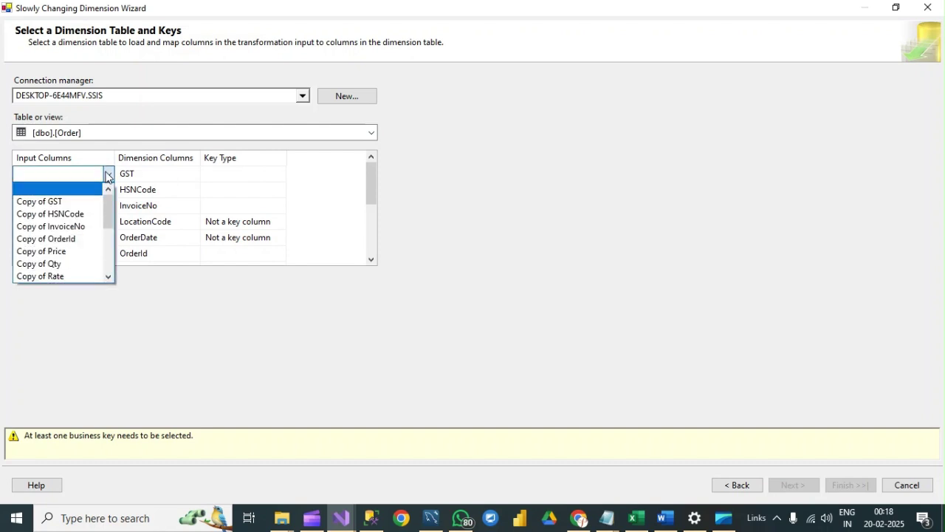
left_click(61, 202)
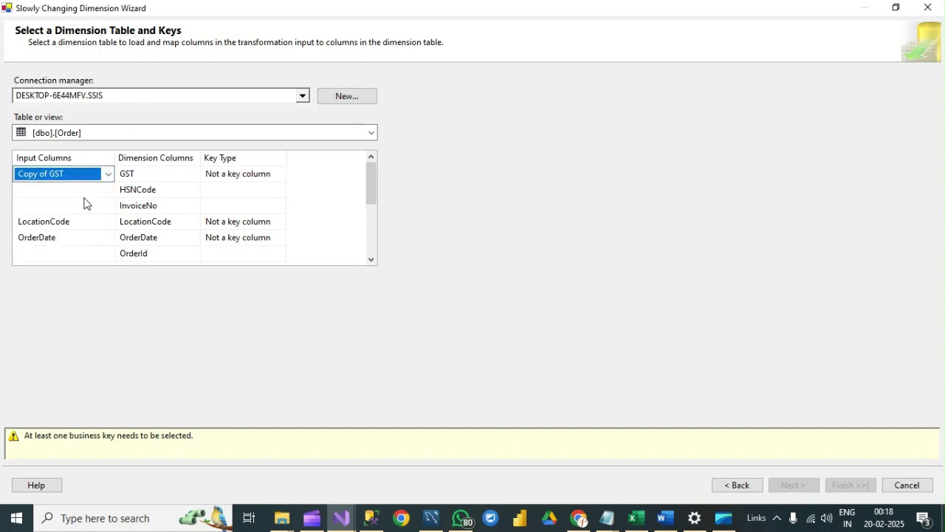
left_click(86, 196)
left_click(108, 190)
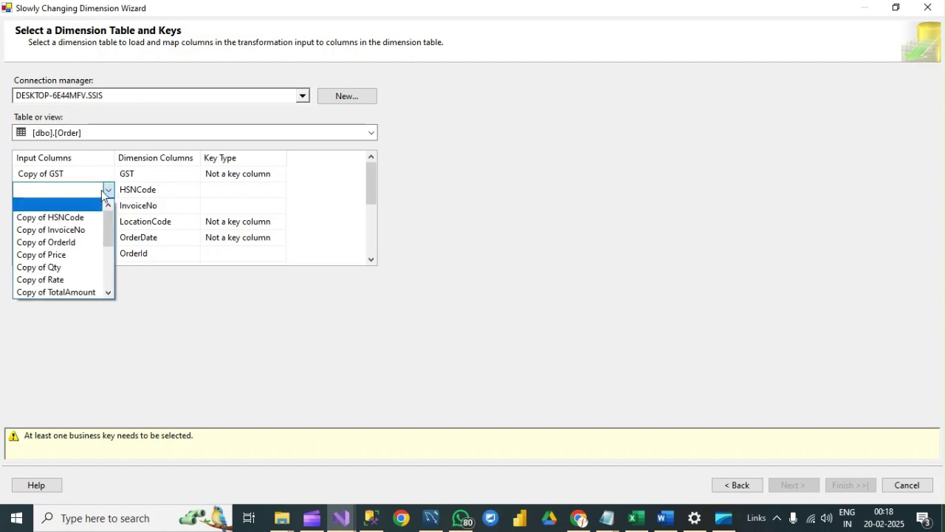
left_click(72, 218)
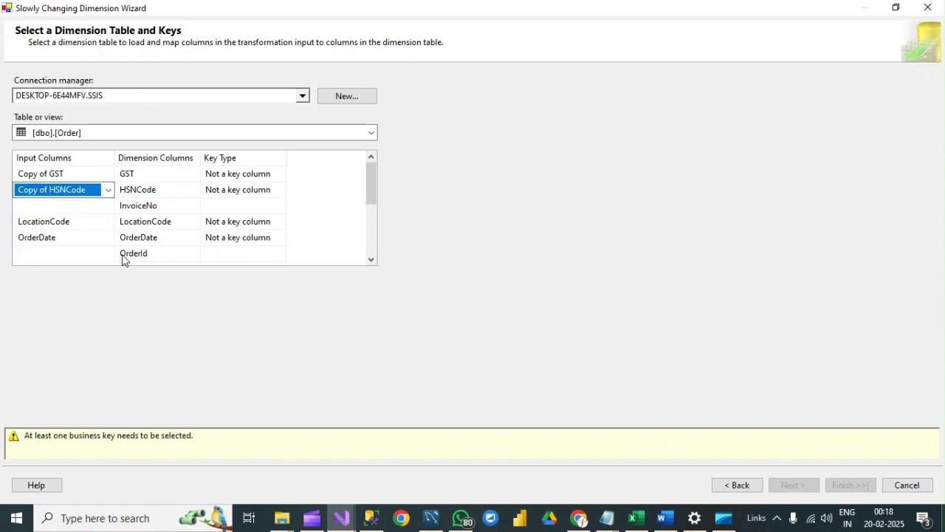
- Map the input columns Copy of InvoiceNo and Copy of OrderId to the InvoiceNo and OrderId dimension columns
left_click(107, 207)
left_click(108, 206)
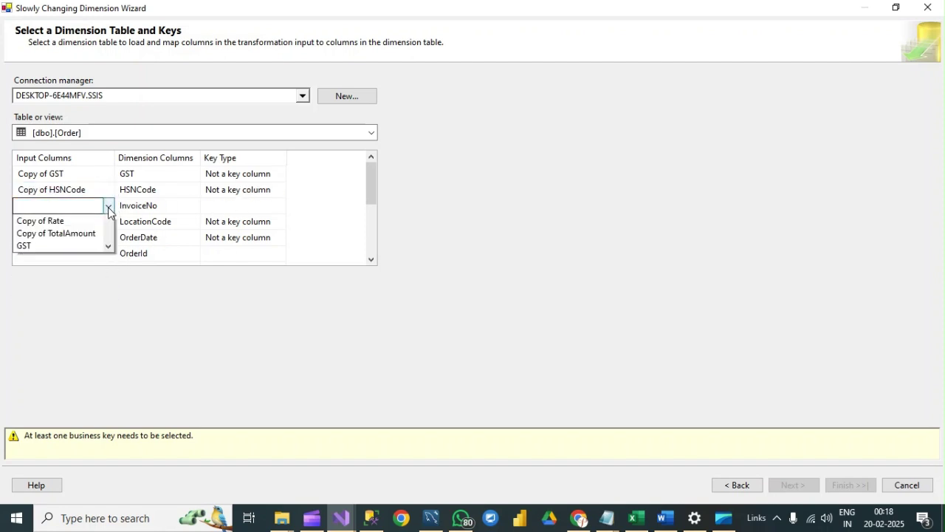
left_click(63, 234)
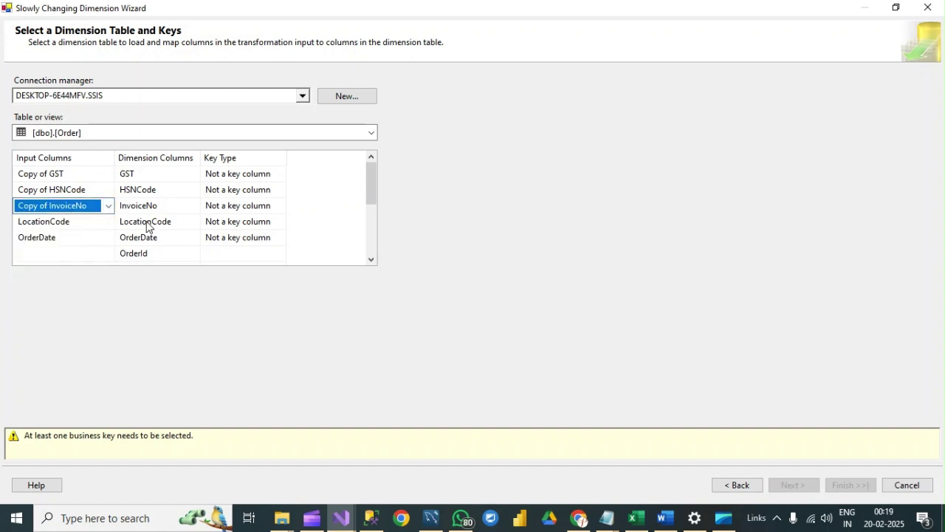
left_click(80, 257)
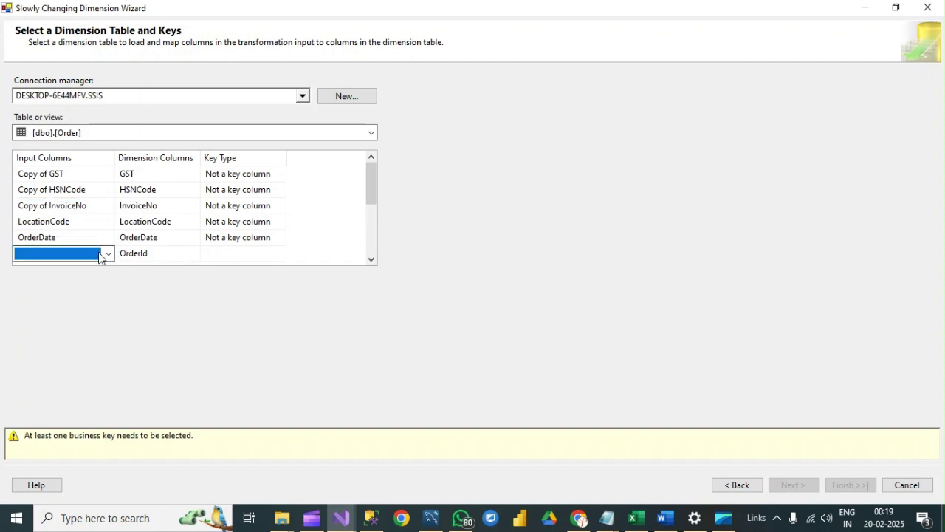
left_click(107, 253)
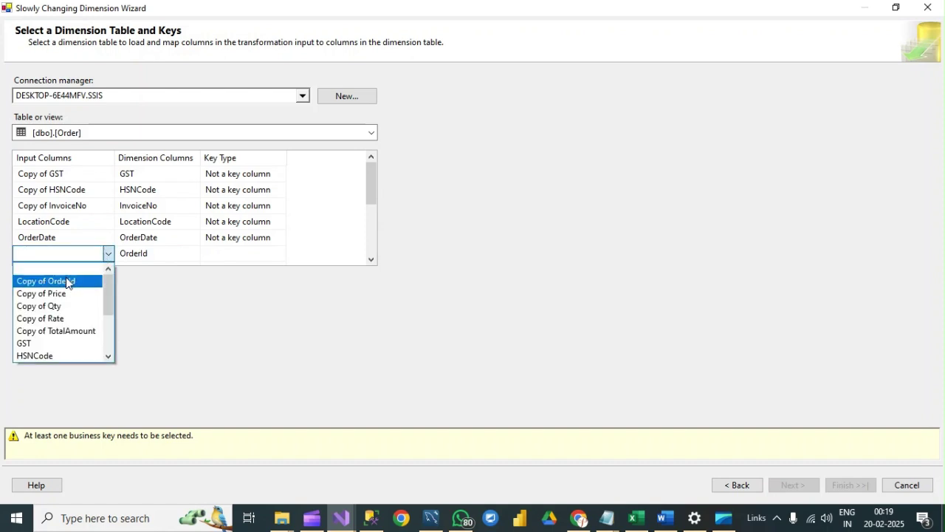
left_click(67, 282)
- Map the input column Copy of Price to the Price dimension column
left_click_drag(374, 198, 374, 218)
left_click(63, 223)
left_click(63, 225)
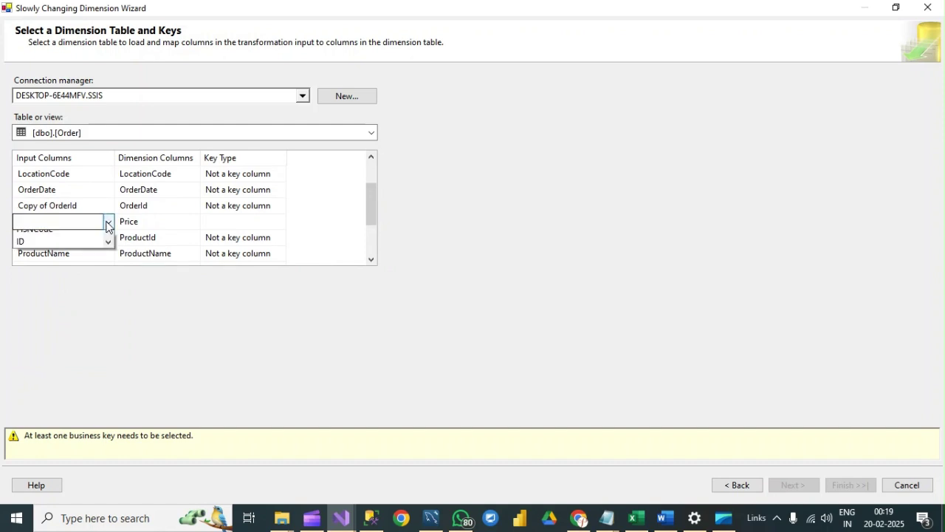
left_click(56, 251)
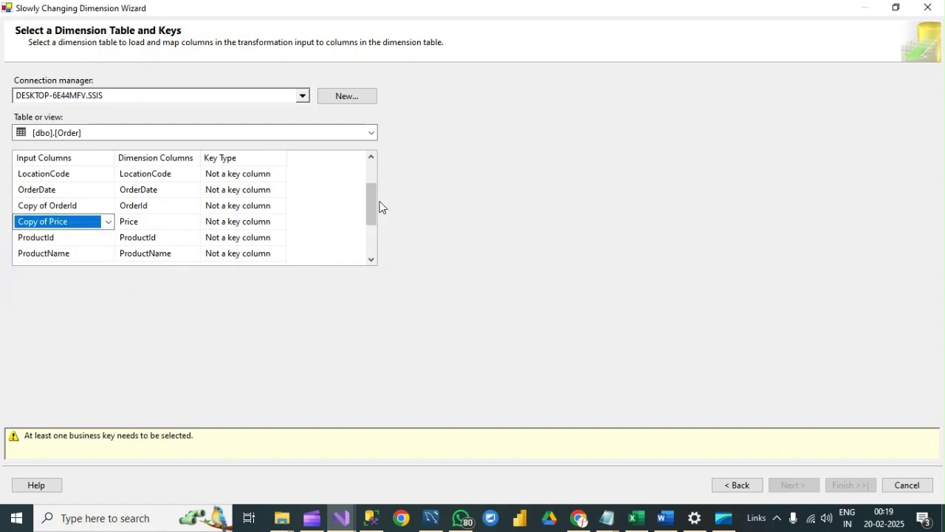
- Map the input columns Copy of Qty and Copy of Rate to the Qty and Rate dimension columns
left_click_drag(373, 194, 373, 198)
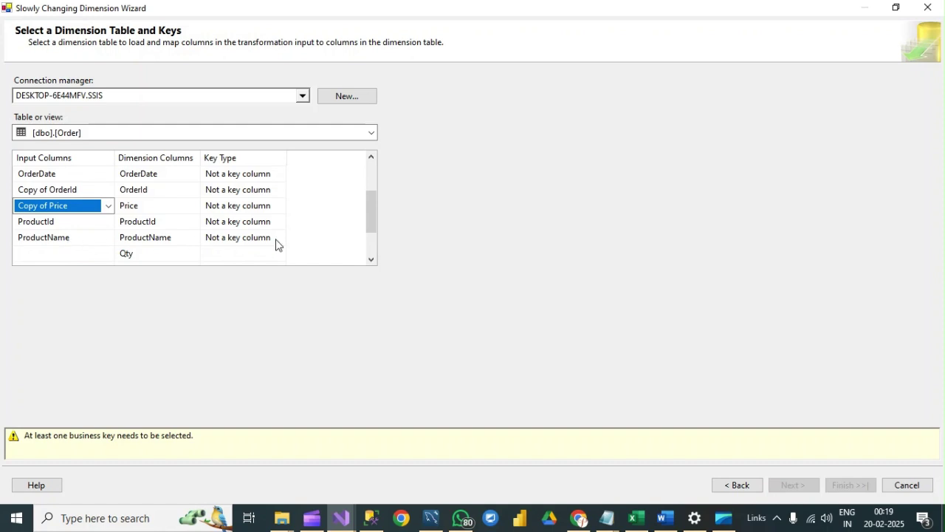
left_click_drag(372, 201, 376, 222)
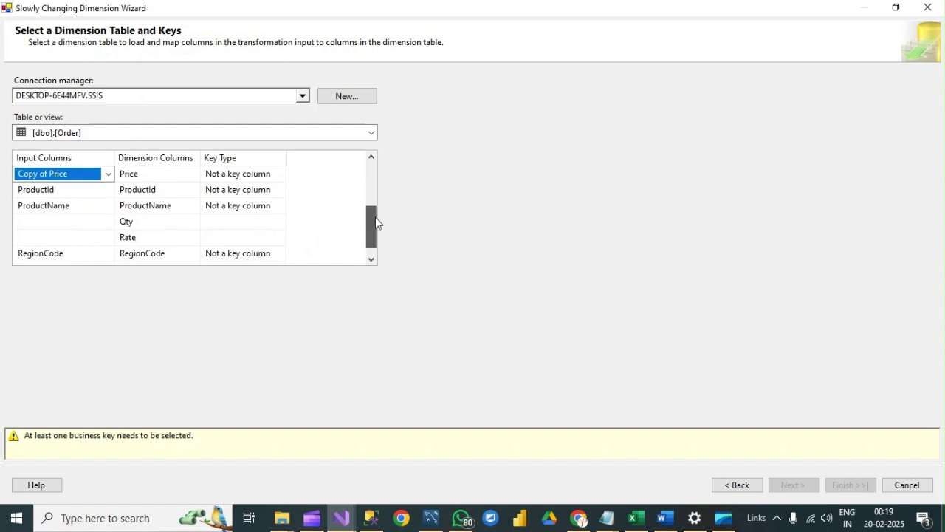
left_click(80, 219)
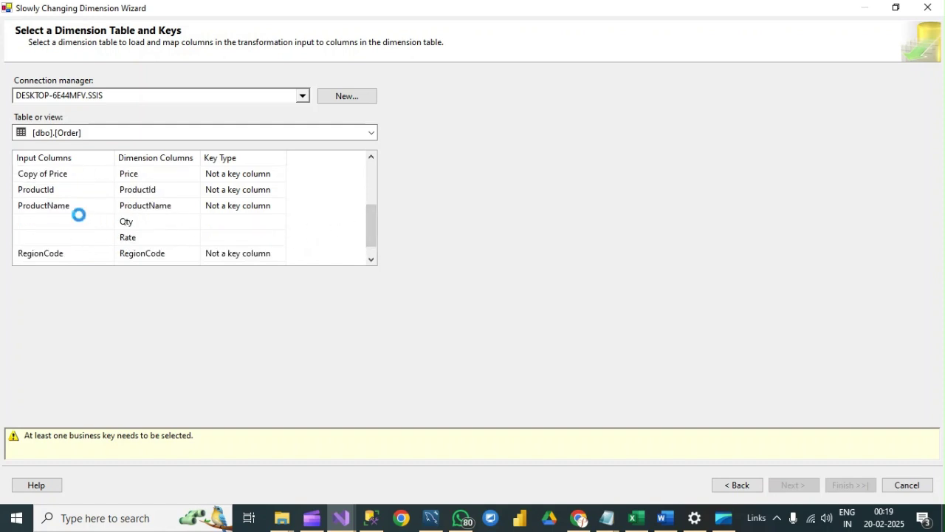
left_click(109, 221)
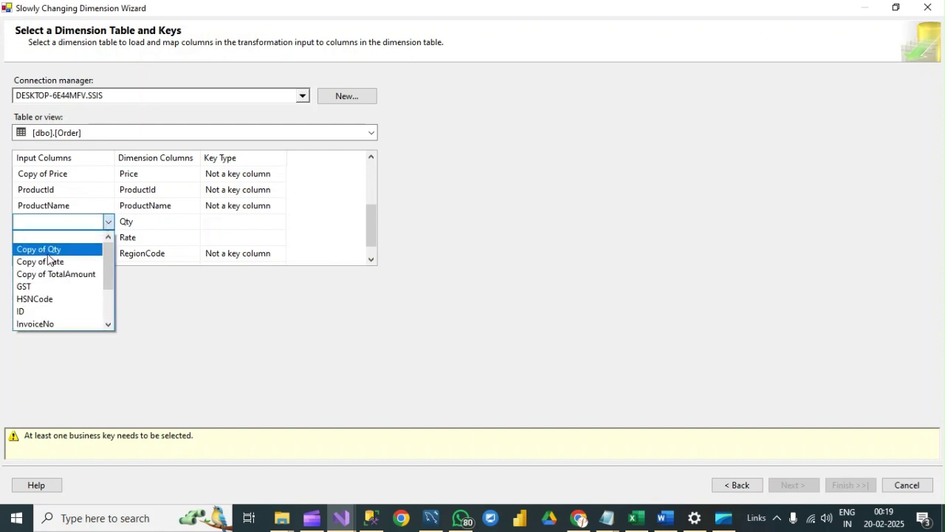
left_click(51, 248)
left_click(99, 240)
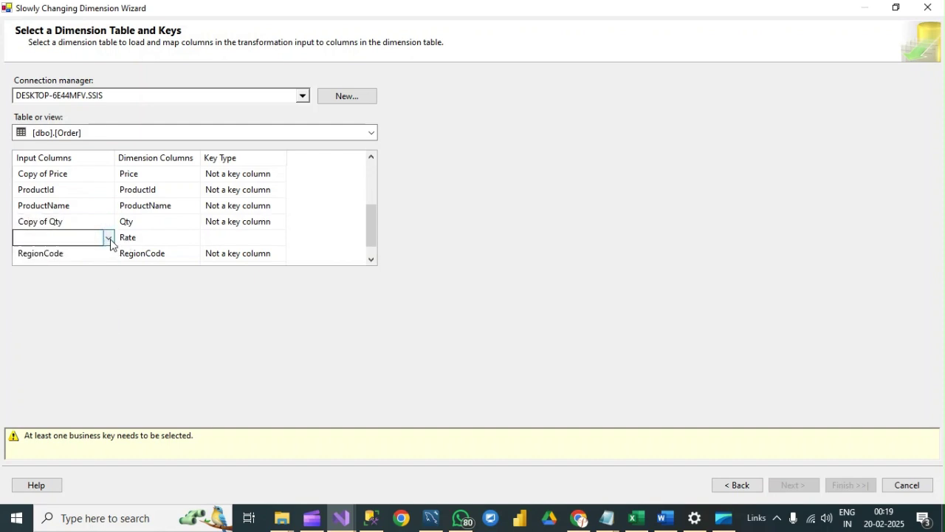
left_click(109, 237)
left_click(47, 265)
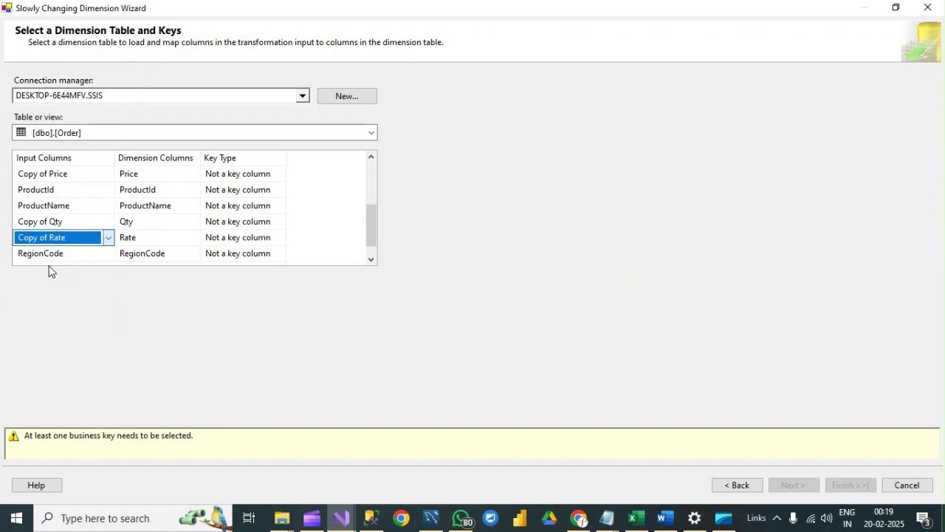
- Map the input column Copy of TotalAmount to the TotalAmount dimension column
scroll(373, 234, "down", 1)
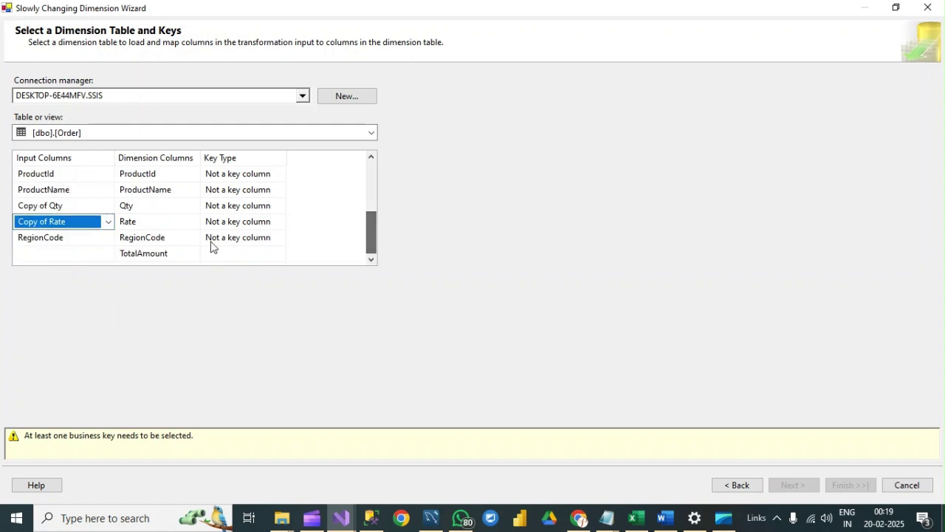
left_click(103, 255)
left_click(107, 255)
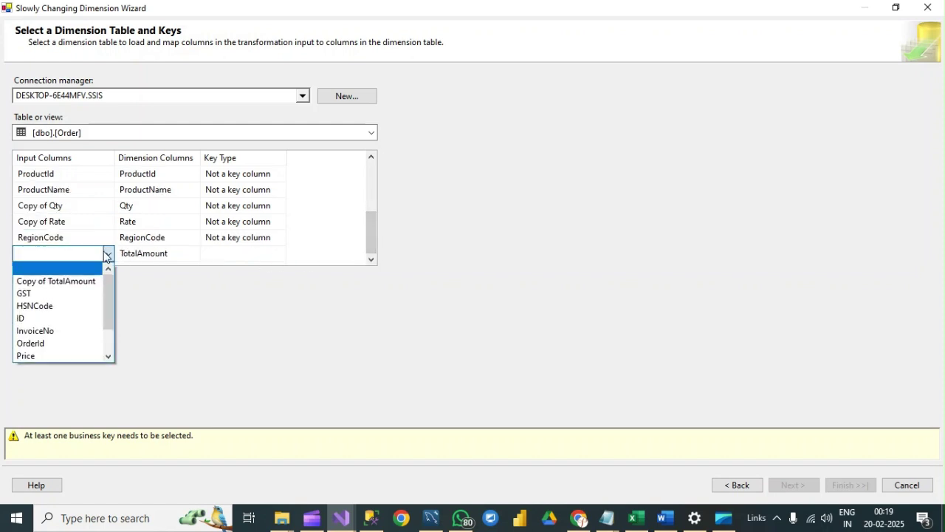
left_click(63, 282)
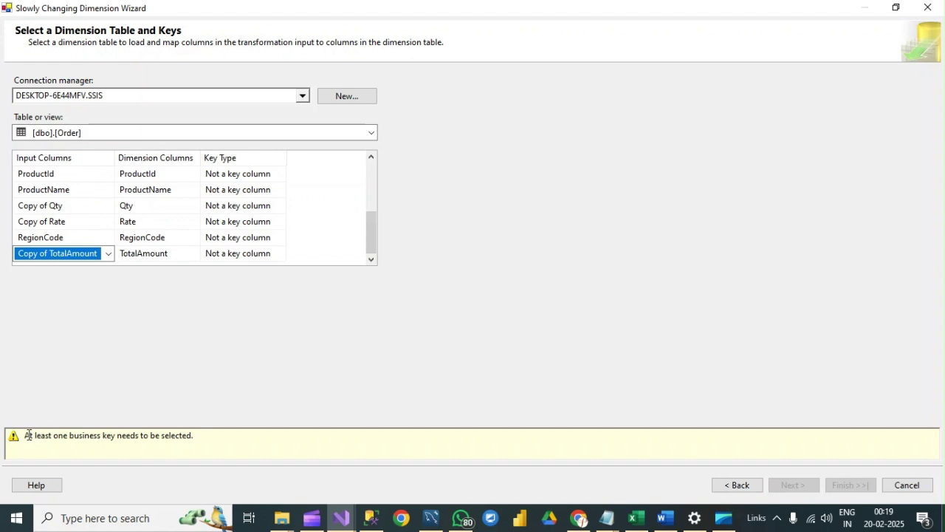
- Examine the business key requirement, the dbo.Order rows in SQL Server Management Studio, and the ID column of the orders rows in MySQL Workbench
left_click_drag(26, 435, 213, 436)
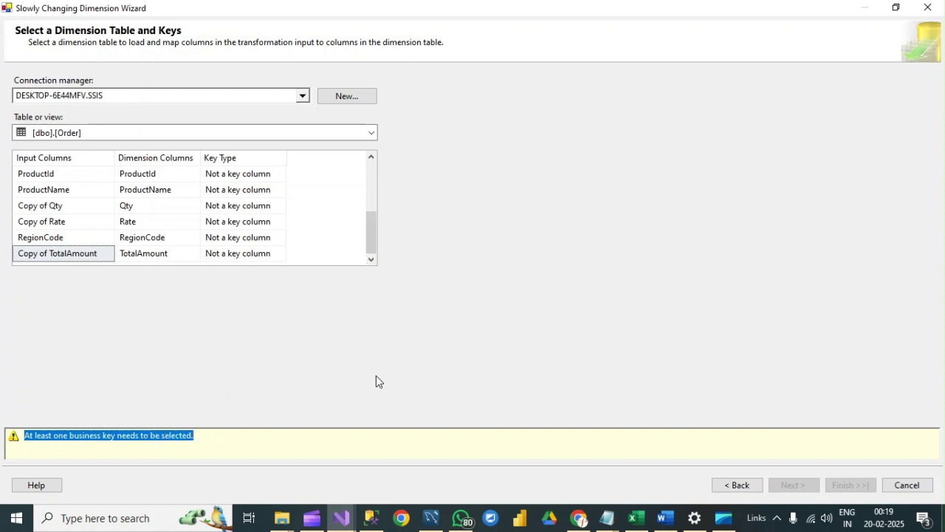
left_click(380, 517)
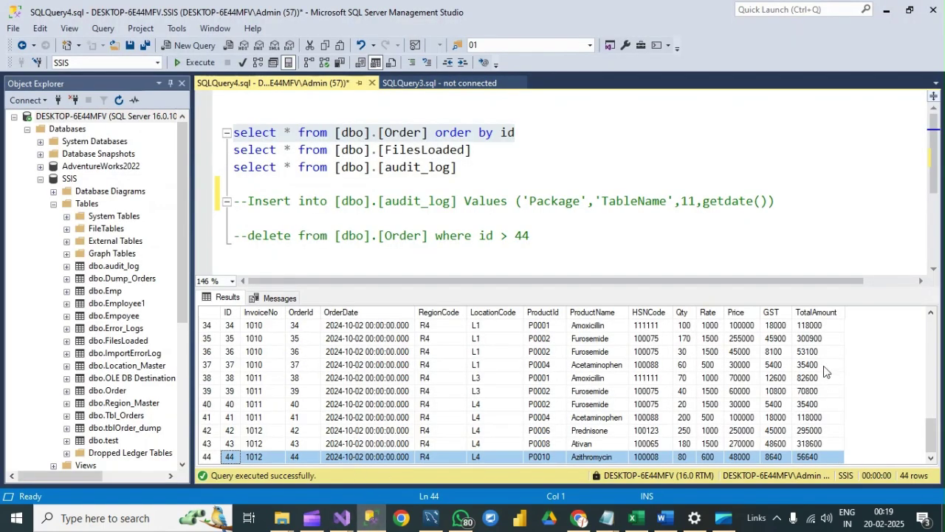
left_click(431, 517)
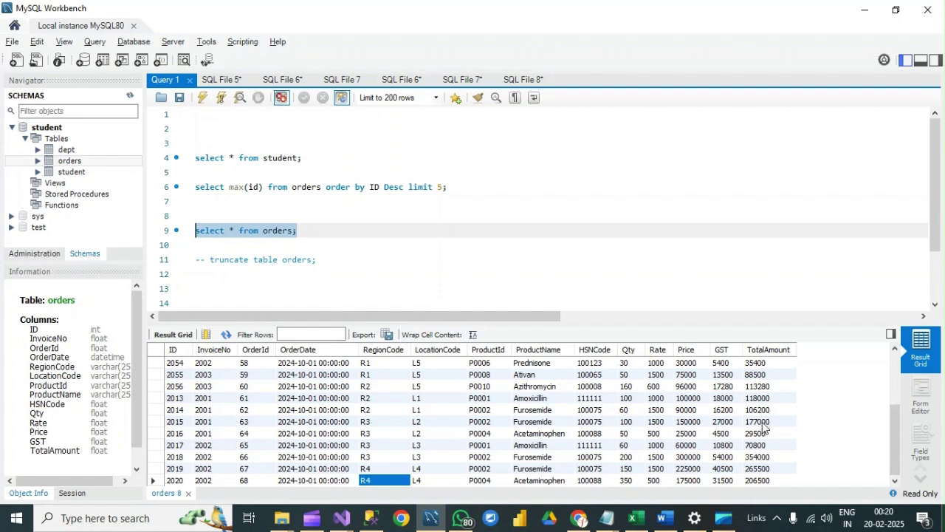
left_click_drag(895, 409, 895, 360)
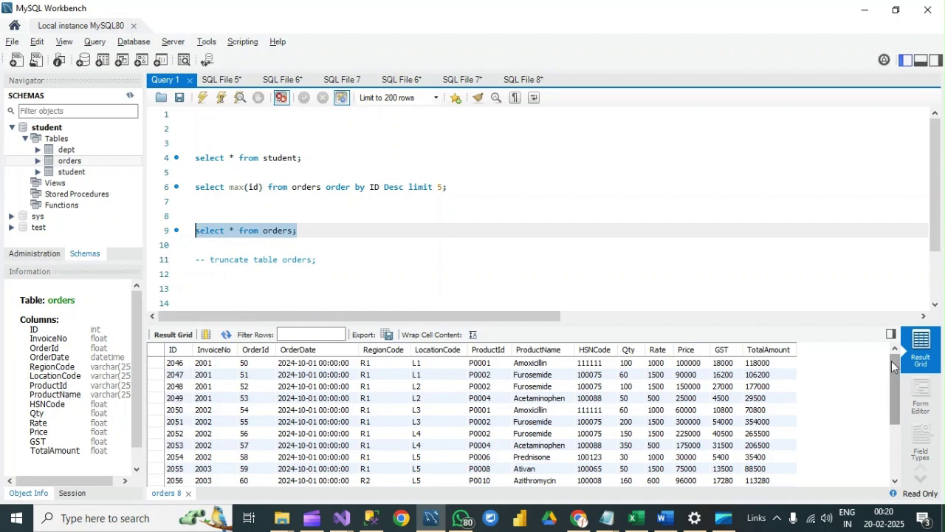
left_click_drag(894, 371, 896, 421)
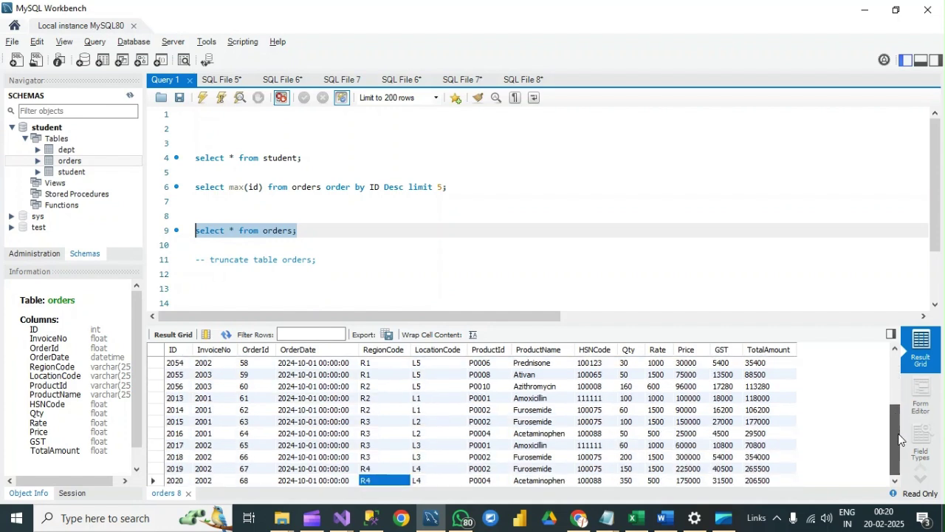
left_click(175, 364)
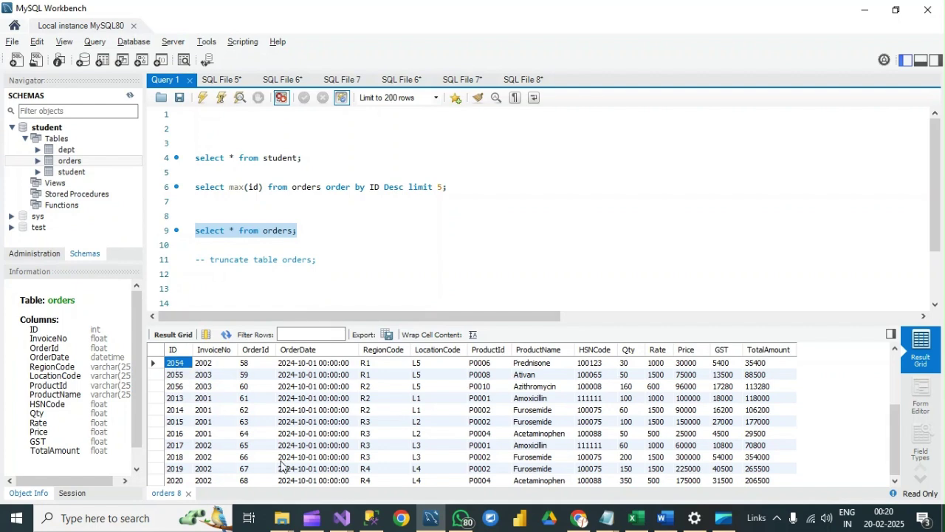
- Compare the dbo.Order rows in SQL Server Management Studio with the InvoiceNo values of the orders table in MySQL Workbench
left_click(371, 517)
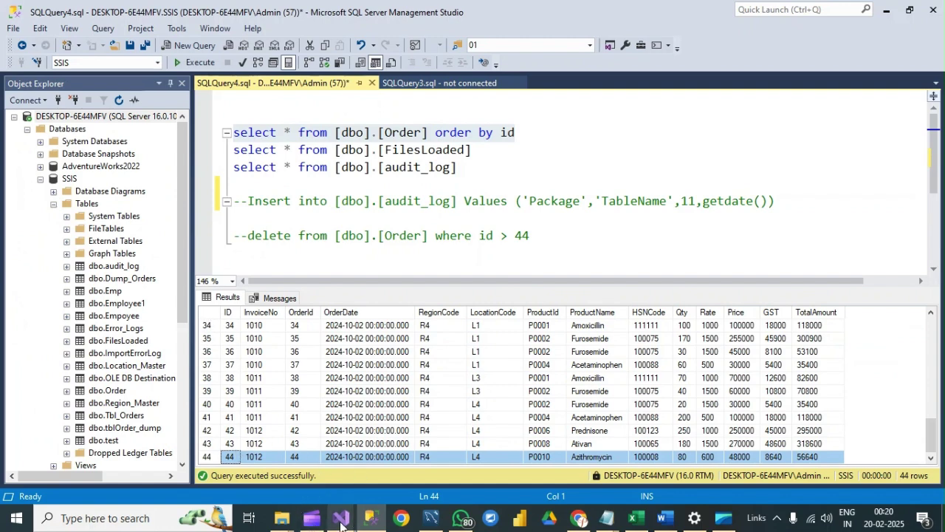
mouse_move(342, 526)
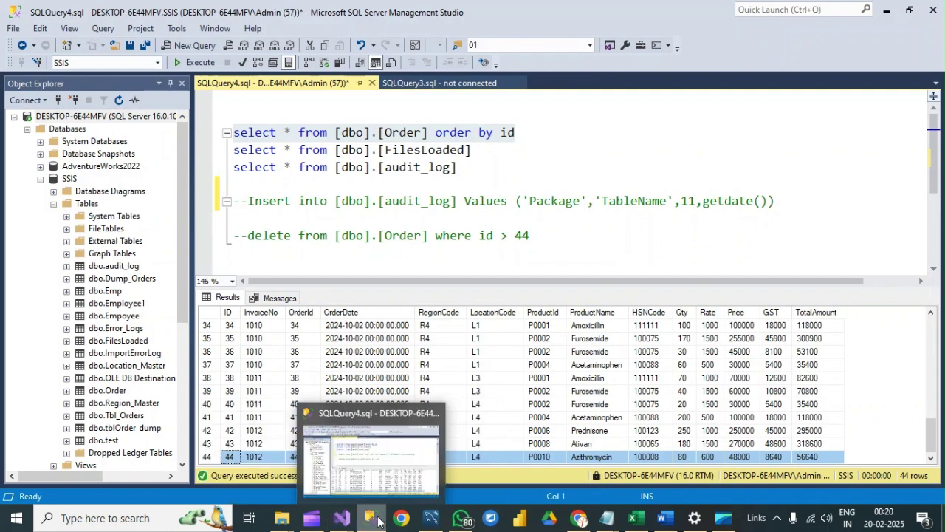
left_click(431, 517)
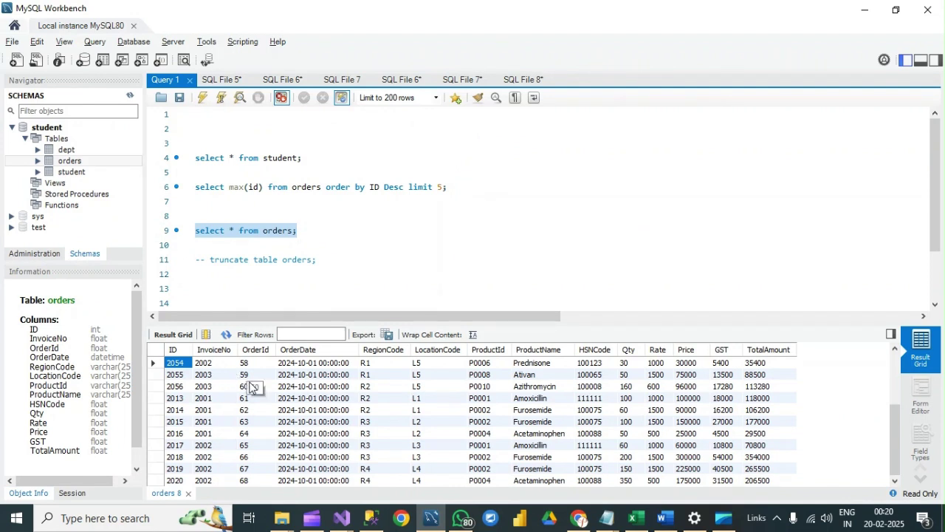
left_click(212, 366)
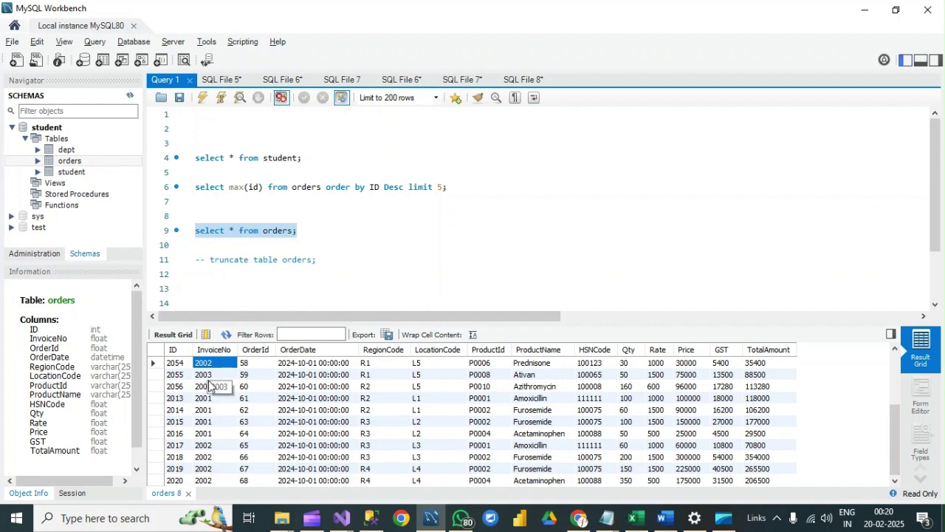
left_click(211, 410)
left_click(209, 422)
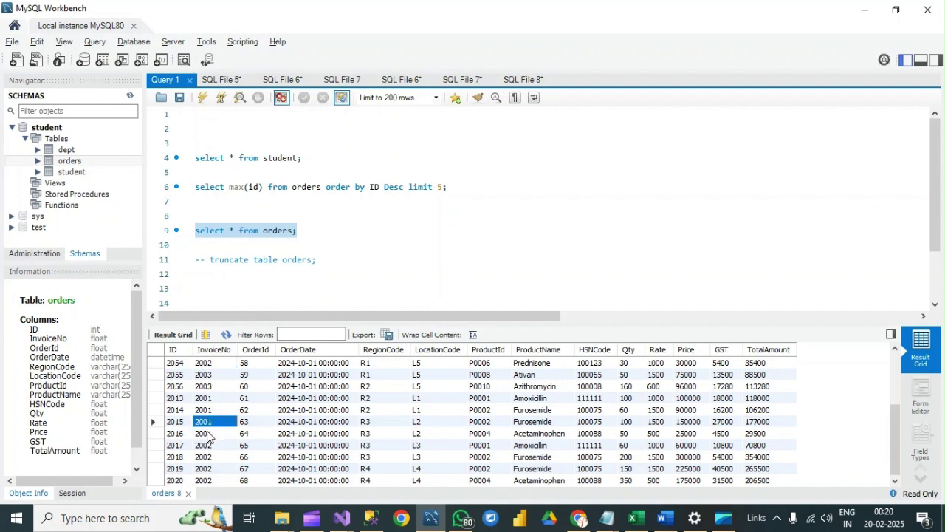
- Compare the InvoiceNo and OrderId columns of the MySQL orders with the OrderId column of dbo.Order in SQL Server Management Studio
left_click(208, 435)
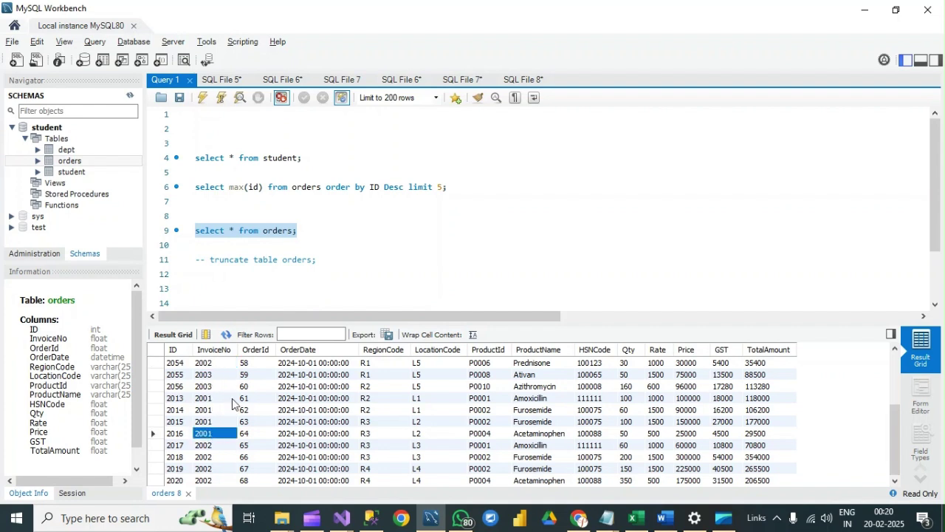
left_click(205, 351)
left_click(205, 351)
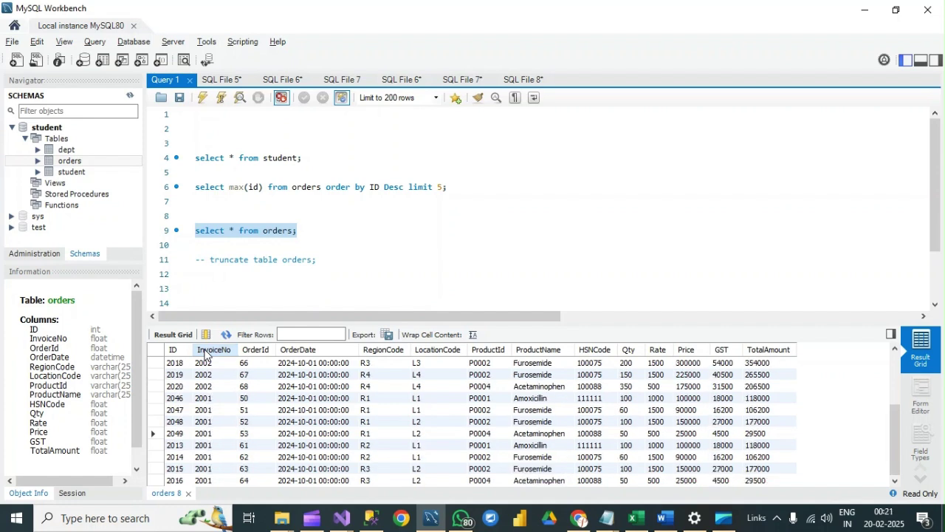
left_click(254, 365)
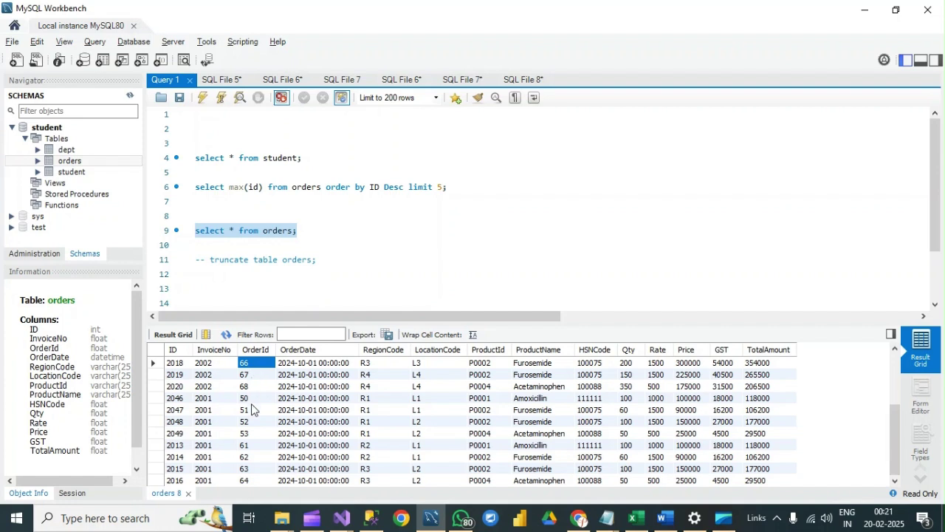
left_click(253, 350)
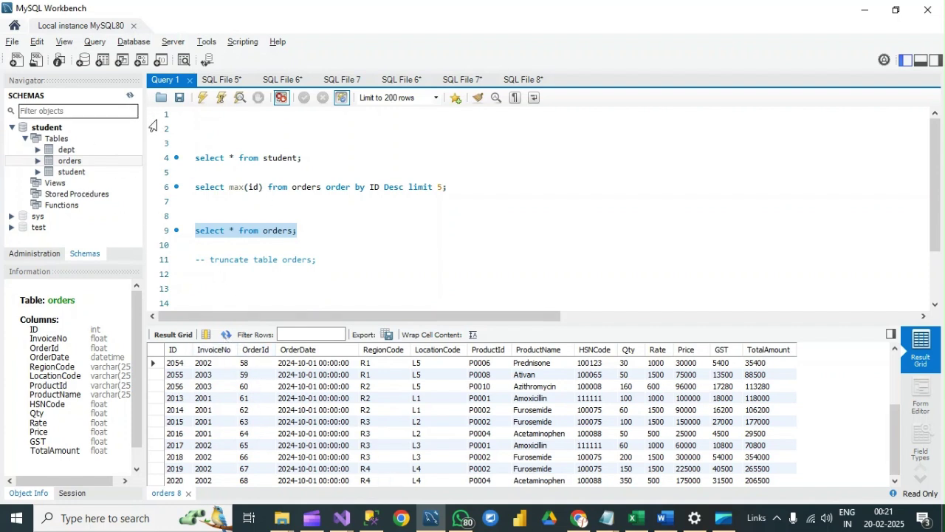
left_click(371, 513)
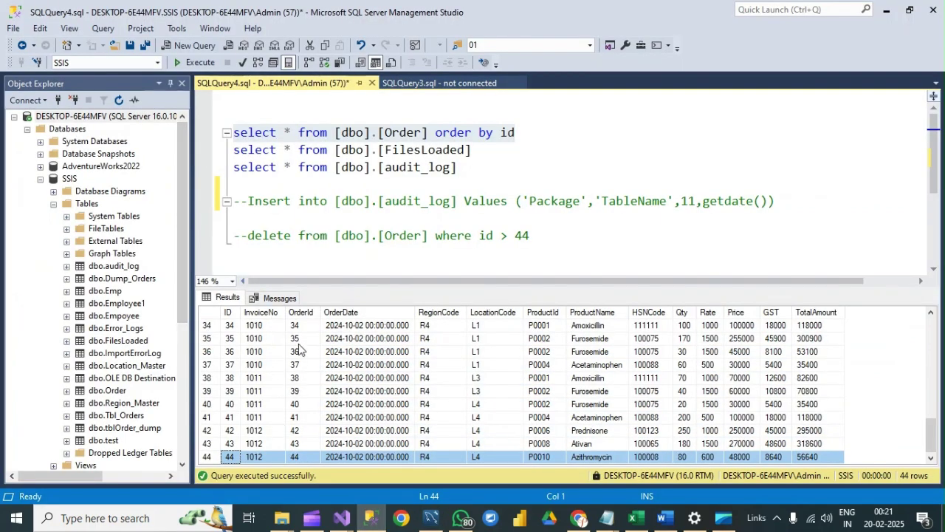
left_click(300, 313)
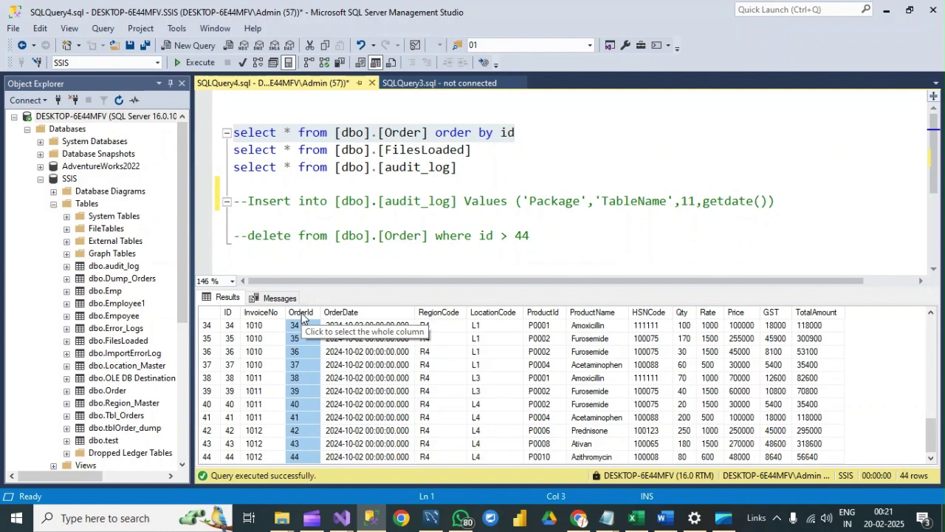
- Return to the Slowly Changing Dimension Wizard in Visual Studio, set the OrderId key type to Business key and continue to the change types
left_click(342, 521)
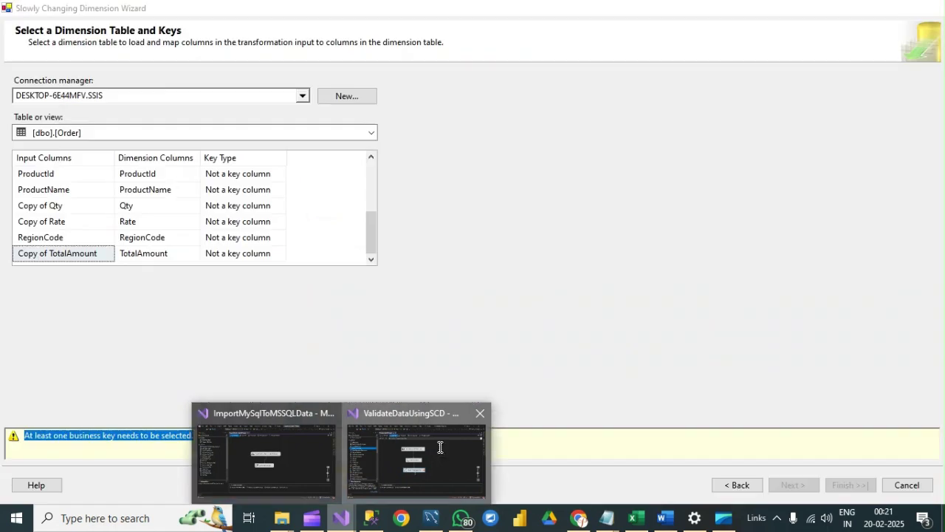
left_click(415, 455)
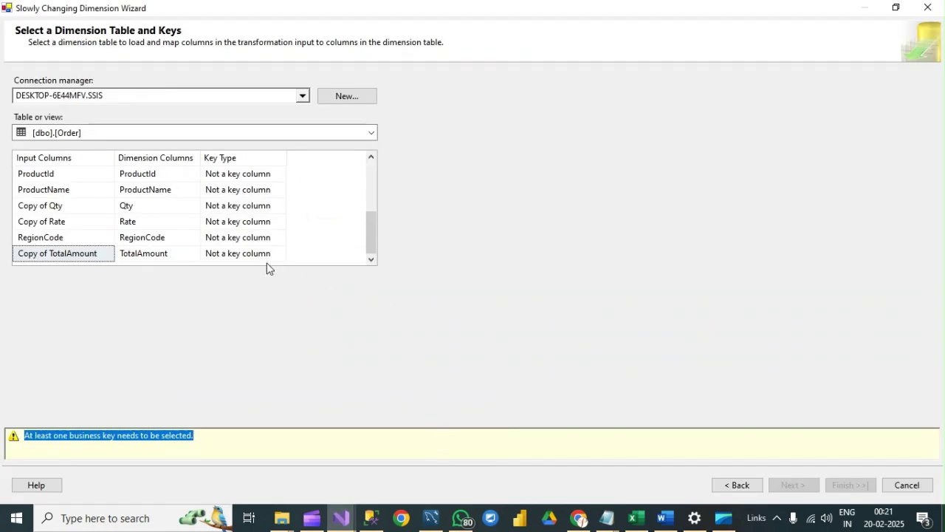
left_click_drag(372, 223, 365, 199)
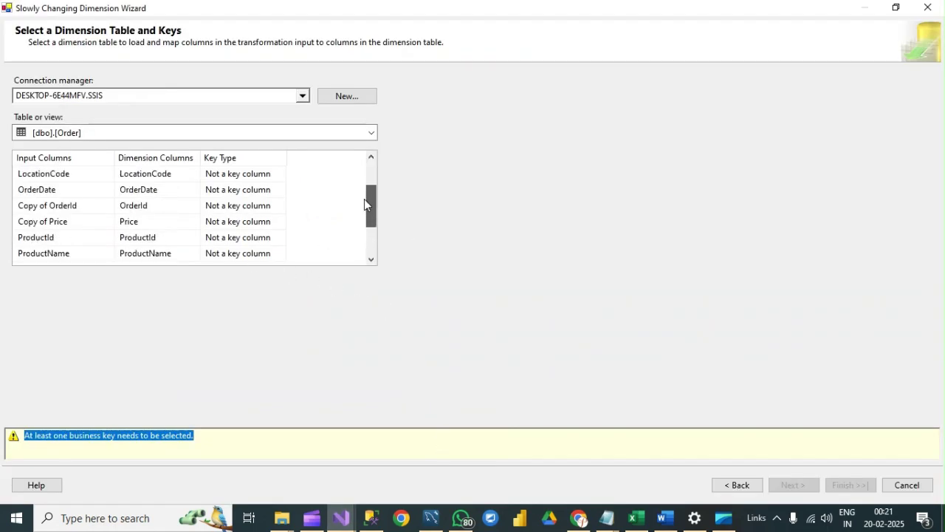
left_click(62, 210)
left_click(152, 209)
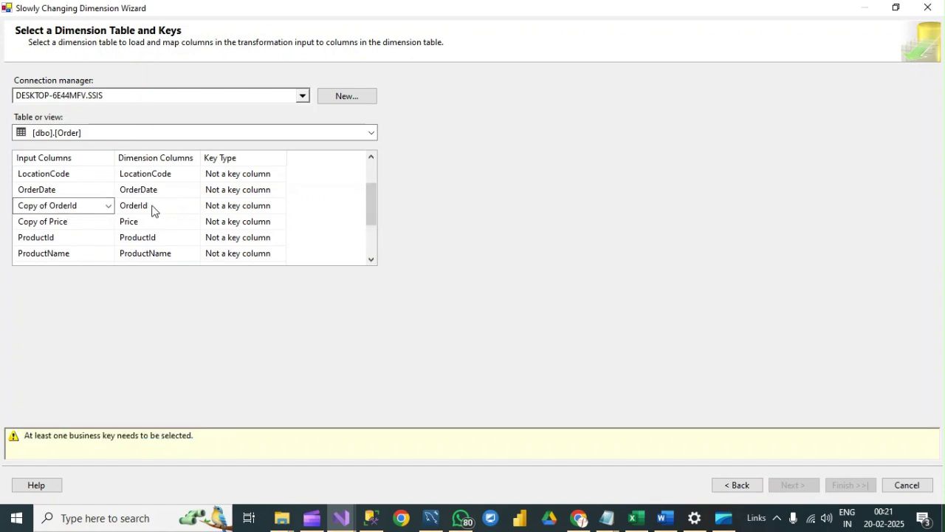
left_click(236, 214)
left_click(279, 207)
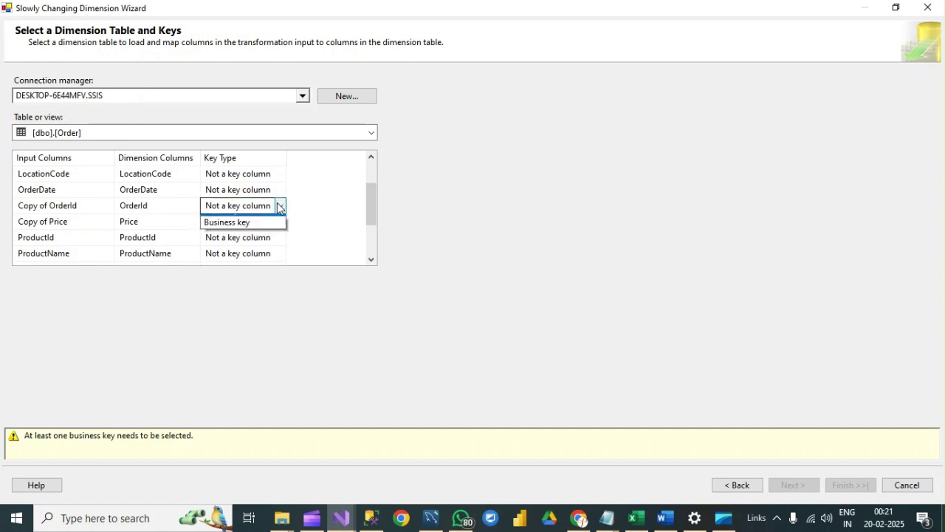
left_click(233, 235)
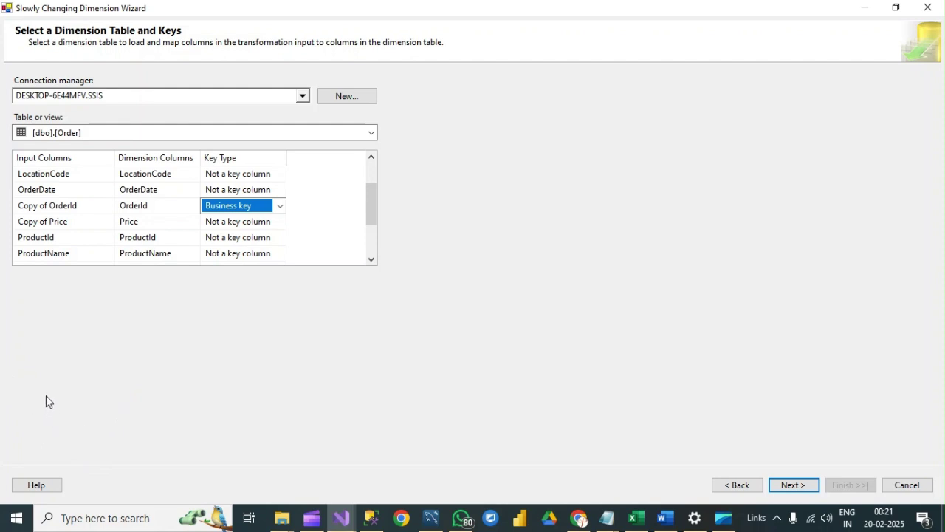
left_click(788, 485)
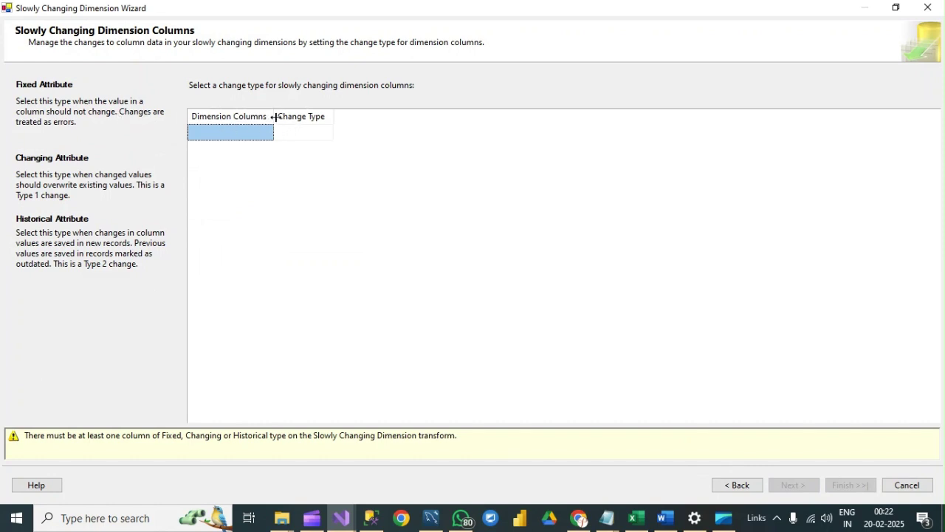
- Widen the Dimension Columns and Change Type columns and add GST as a slowly changing dimension column
left_click_drag(280, 116, 320, 122)
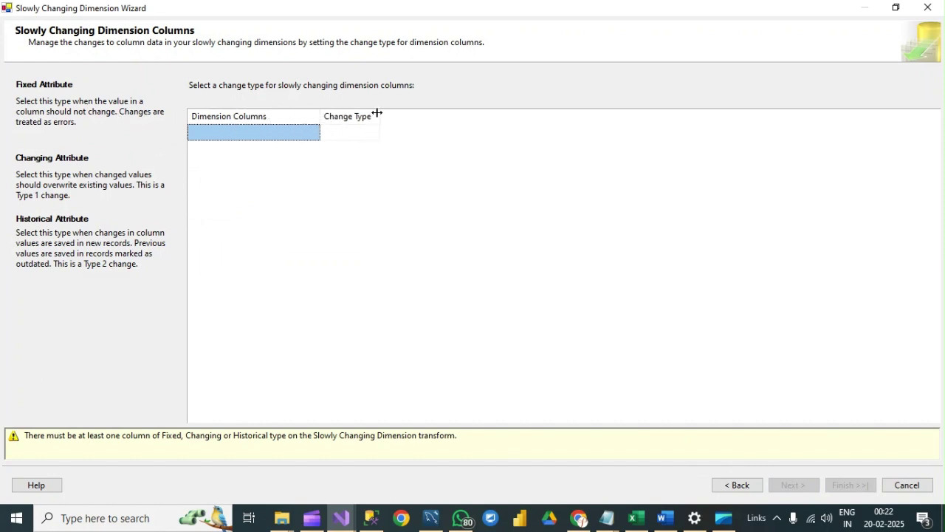
left_click_drag(378, 116, 459, 129)
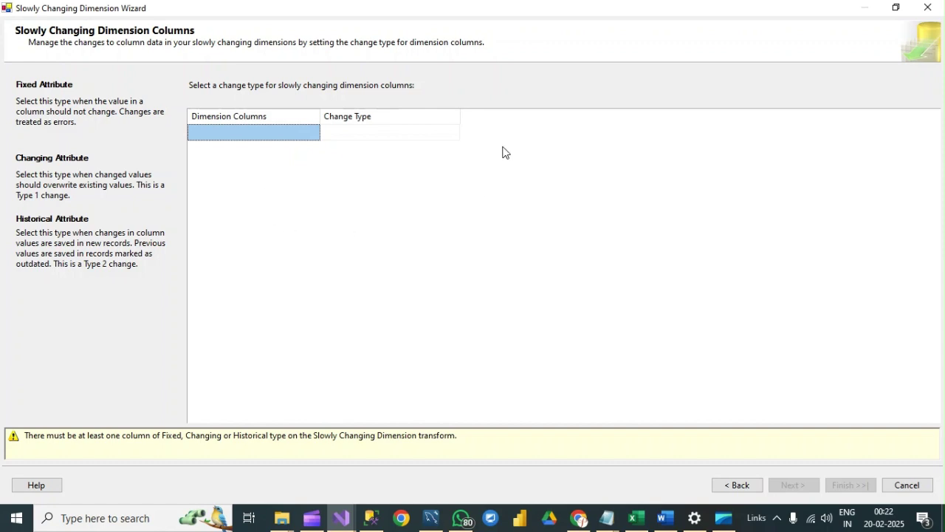
left_click(299, 135)
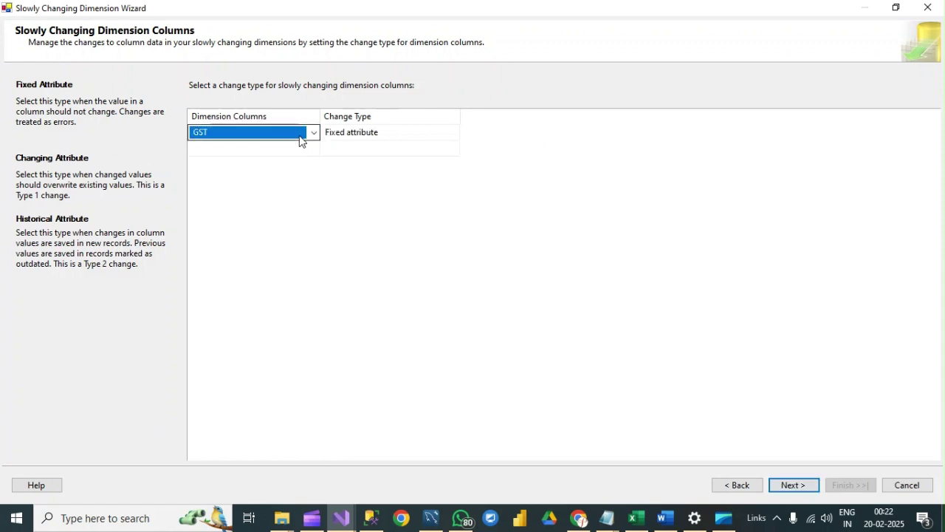
left_click(313, 135)
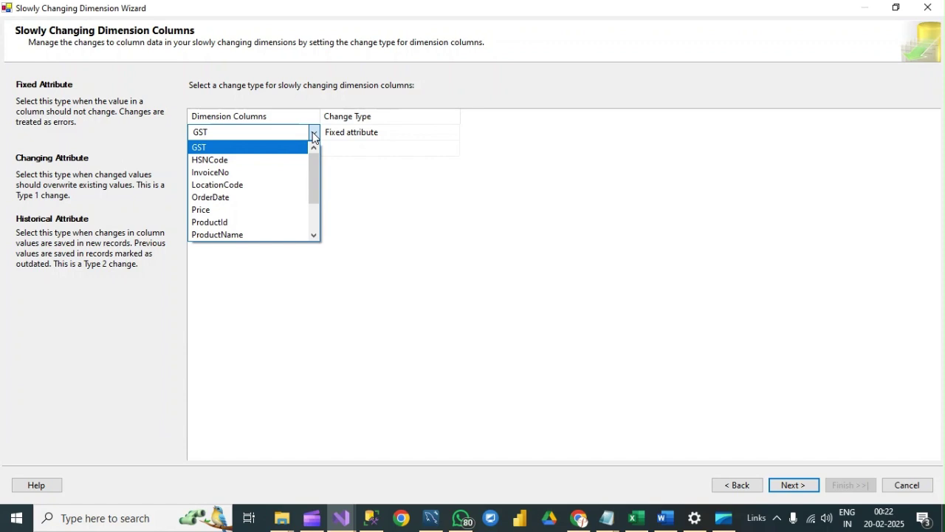
left_click_drag(314, 164, 316, 152)
left_click(231, 151)
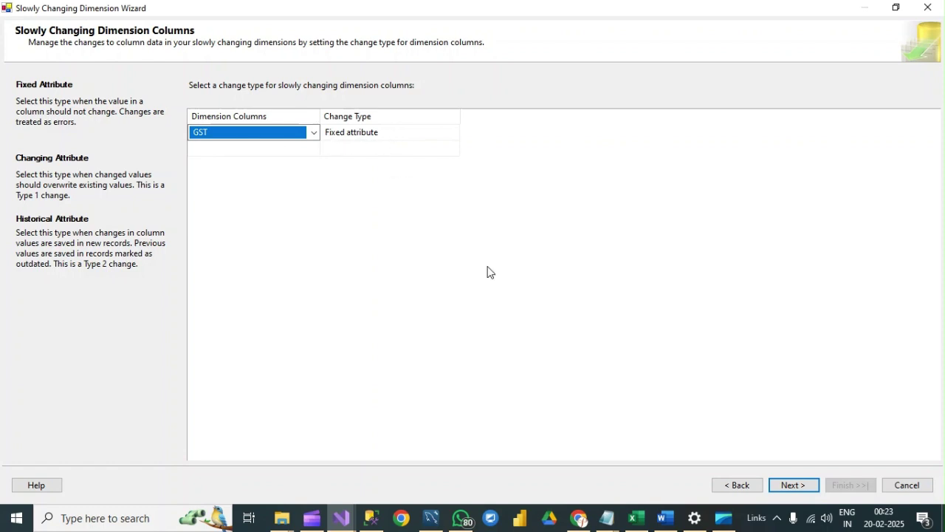
- Review the Type 0 definition in the Word document against the GST values in MySQL Workbench and SQL Server Management Studio
left_click(663, 519)
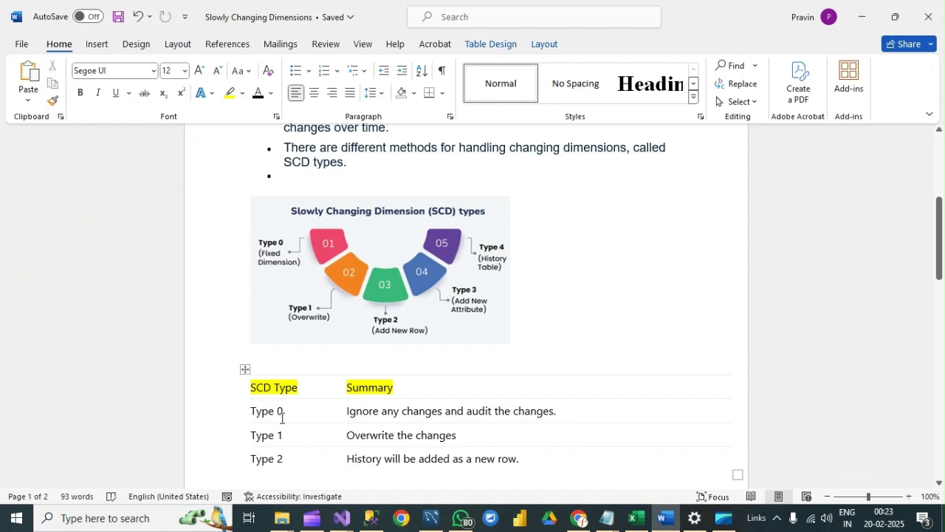
left_click_drag(253, 411, 310, 417)
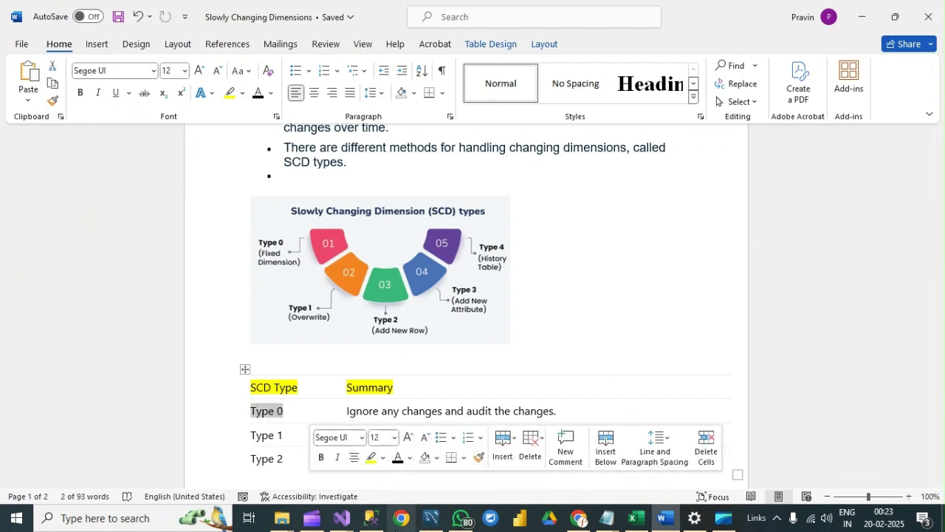
left_click(429, 523)
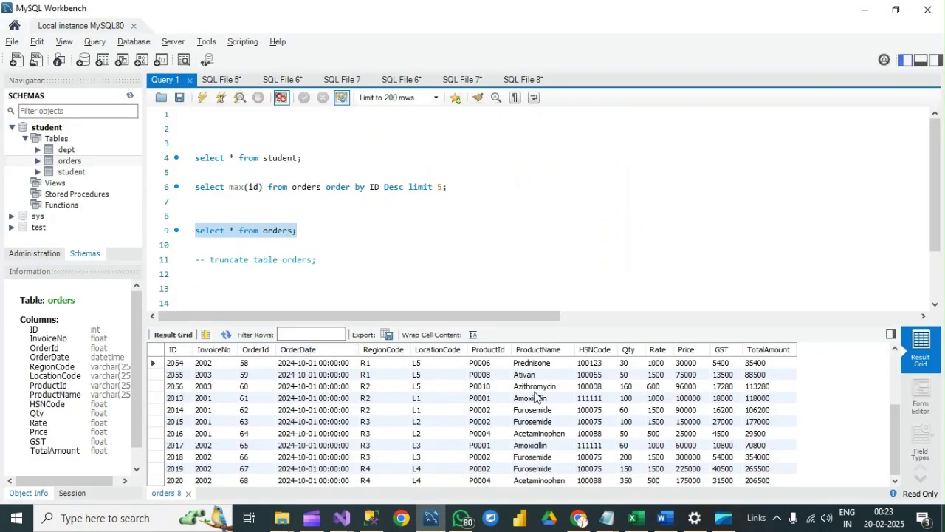
left_click(723, 364)
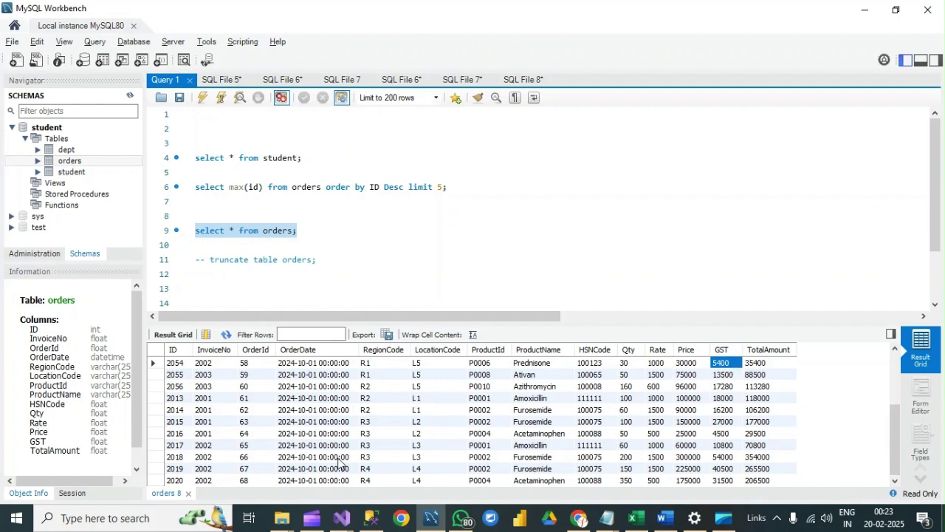
left_click(371, 518)
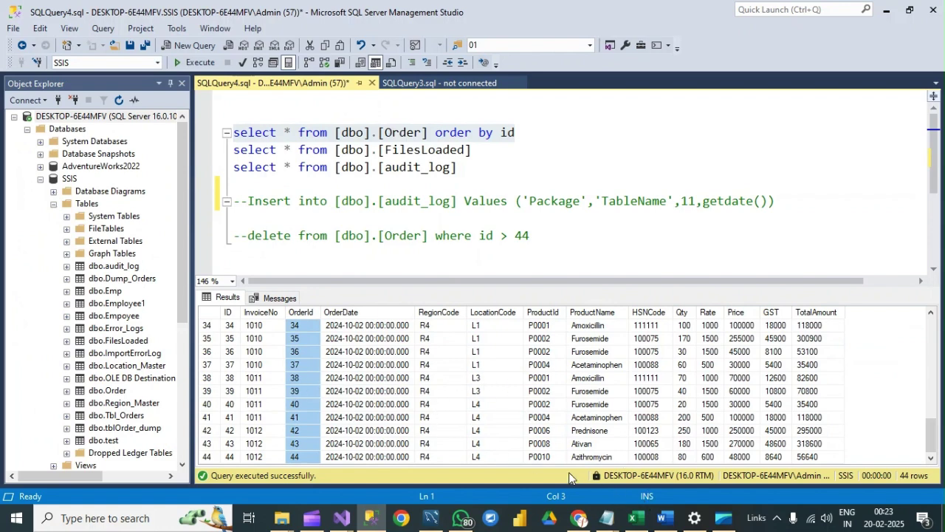
left_click(664, 518)
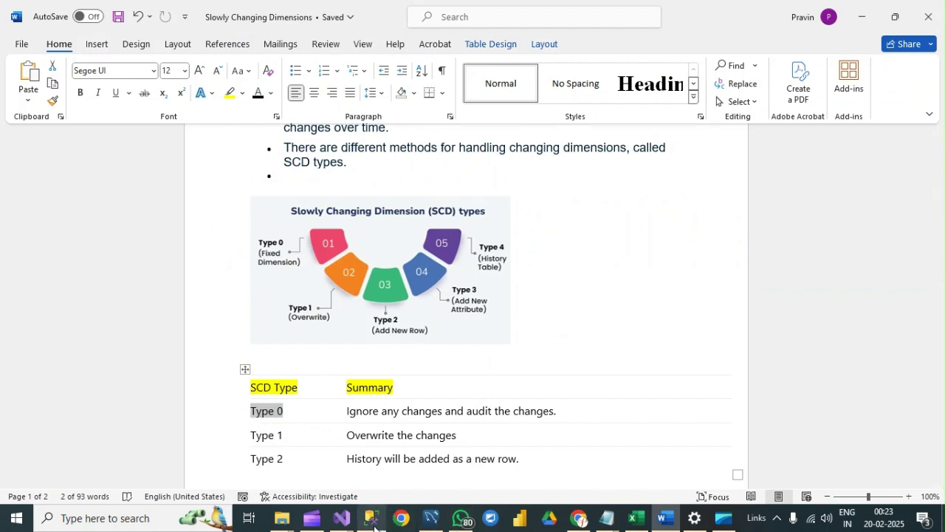
- Return to the wizard in Visual Studio and set the change type of the GST dimension column to Changing attribute
left_click(342, 518)
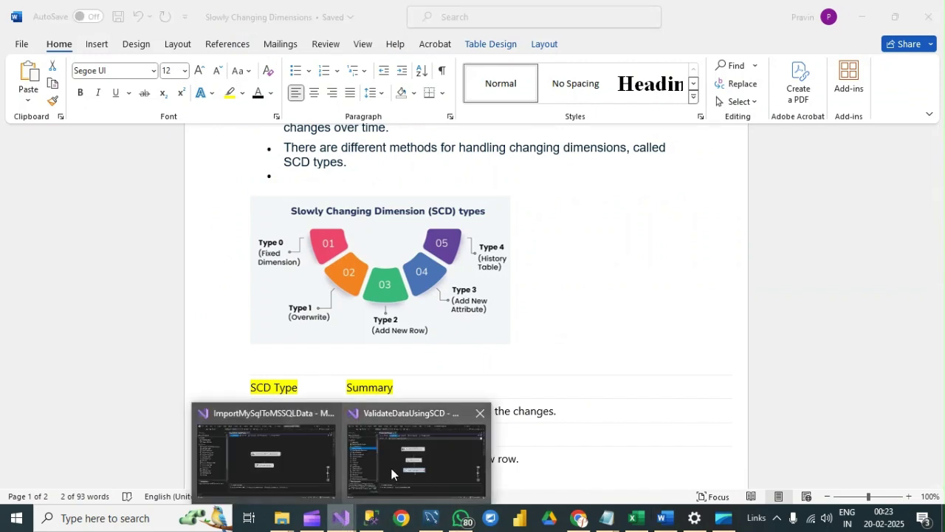
left_click(384, 473)
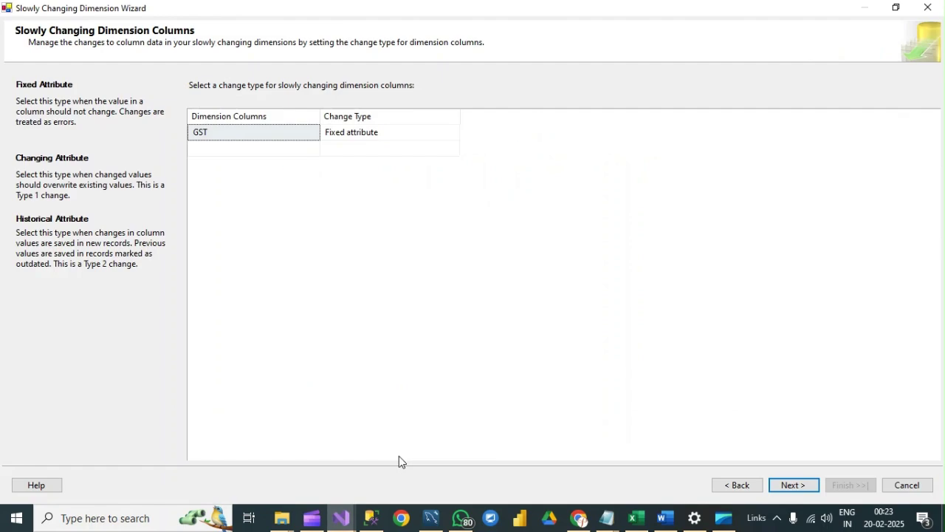
left_click(226, 140)
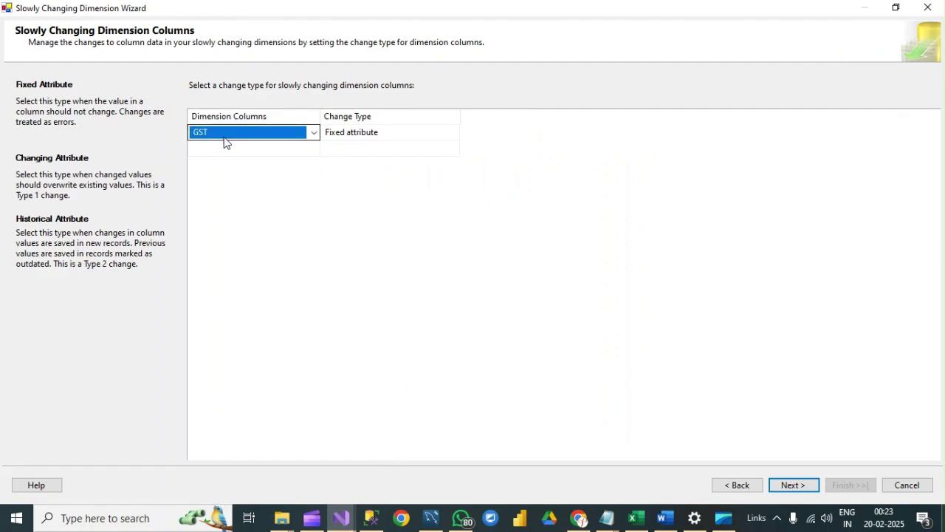
left_click(313, 133)
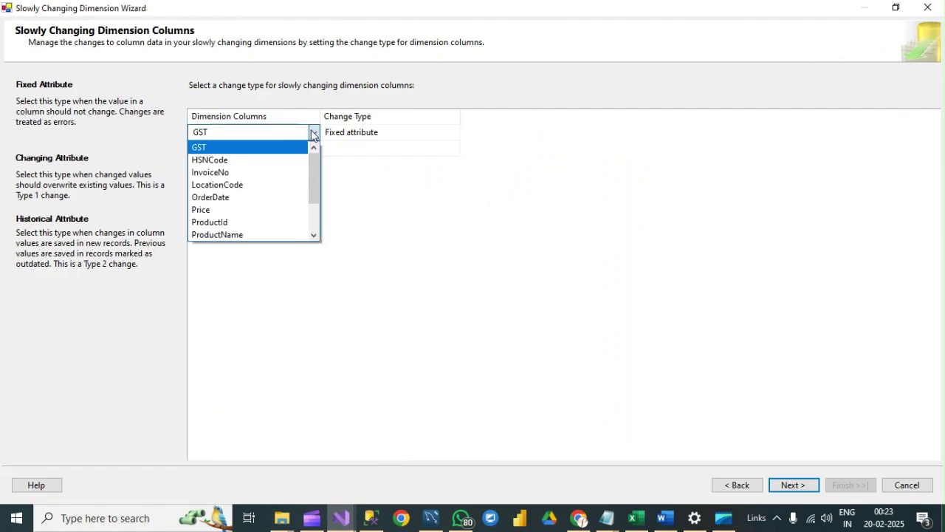
left_click(239, 152)
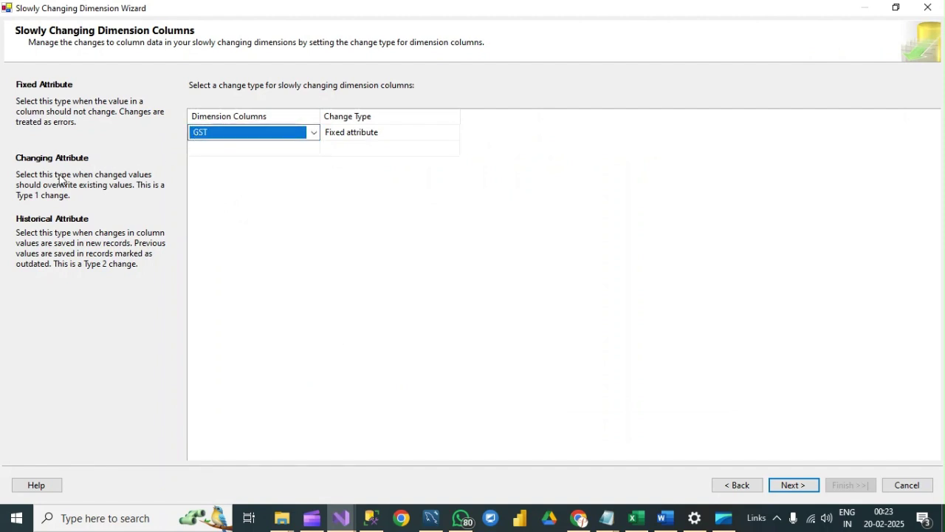
left_click(364, 133)
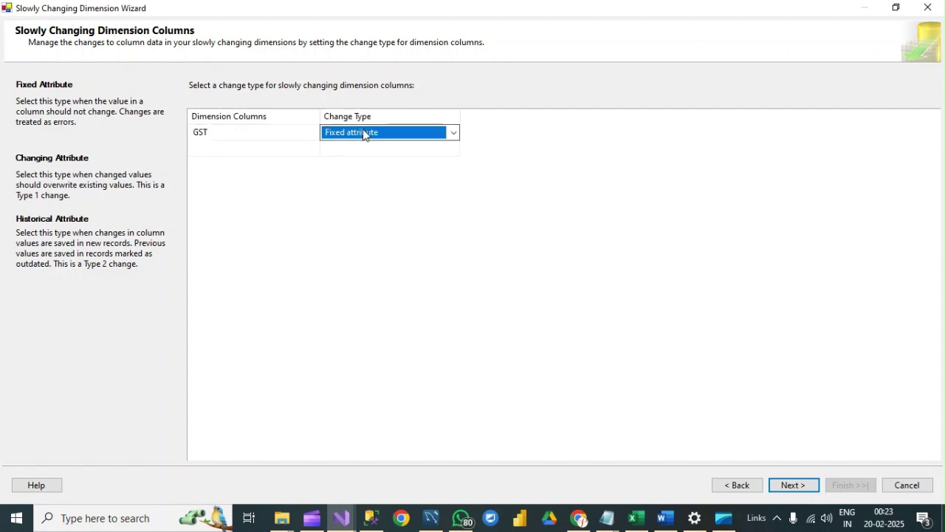
left_click(453, 133)
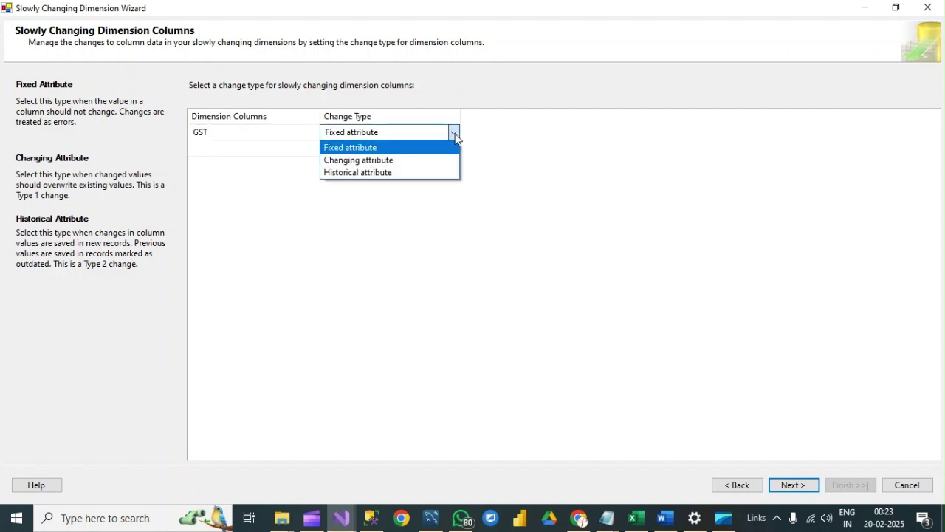
left_click(354, 160)
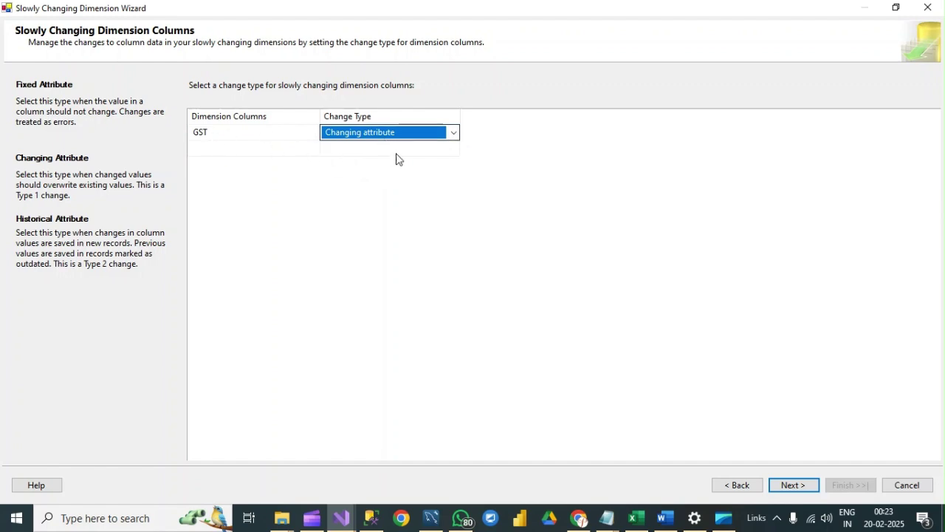
- Review the Type 1 summary in the SCD type table of the Slowly Changing Dimensions Word document
left_click(635, 517)
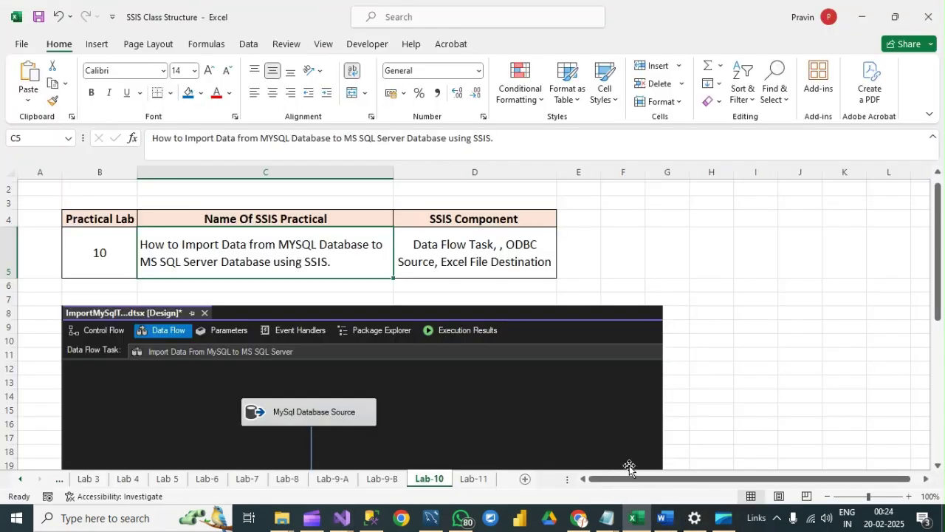
left_click(664, 517)
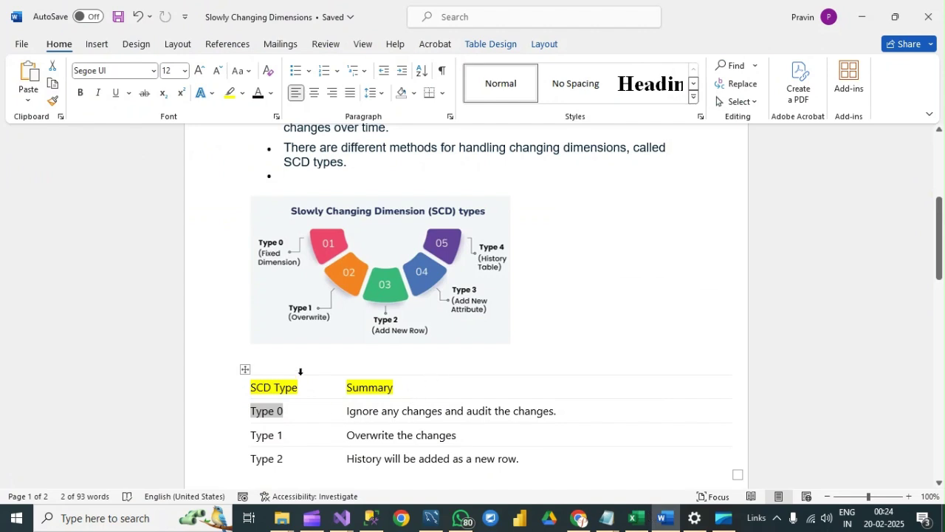
left_click_drag(257, 435, 456, 435)
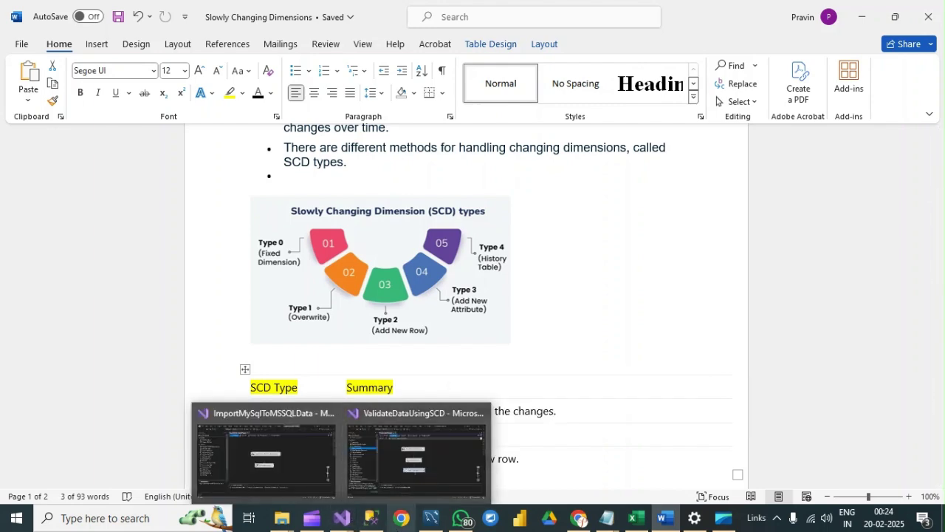
- Compare the OrderId and GST values of the MySQL Workbench orders with the dbo.Order rows in SQL Server Management Studio
left_click(367, 513)
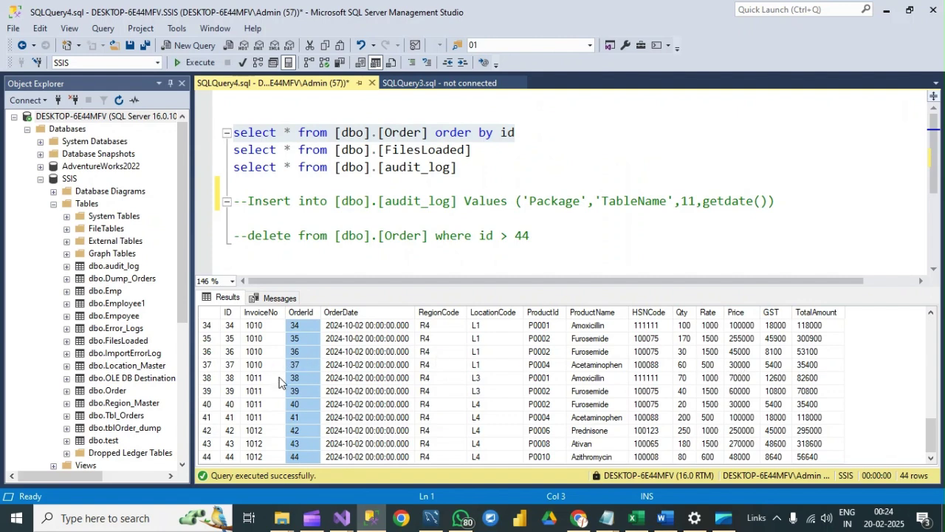
left_click(433, 519)
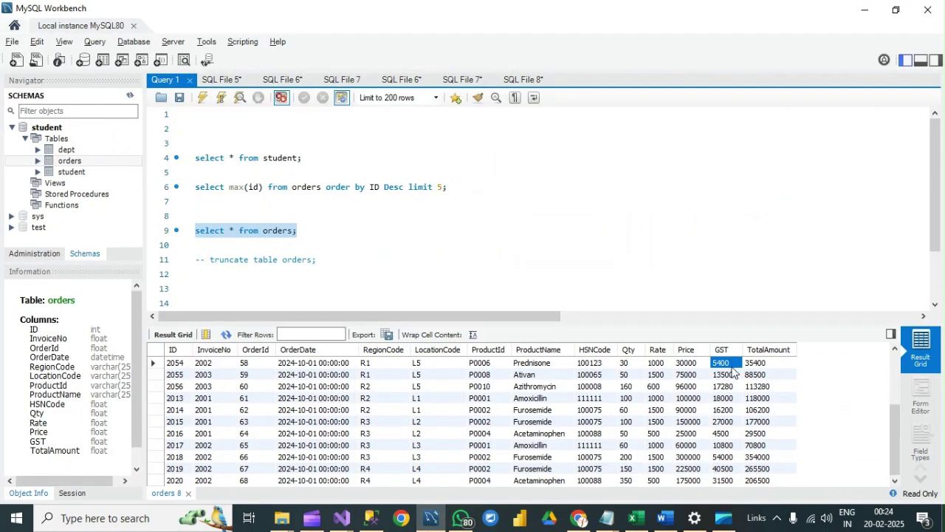
left_click(254, 363)
left_click(719, 364)
left_click(329, 406)
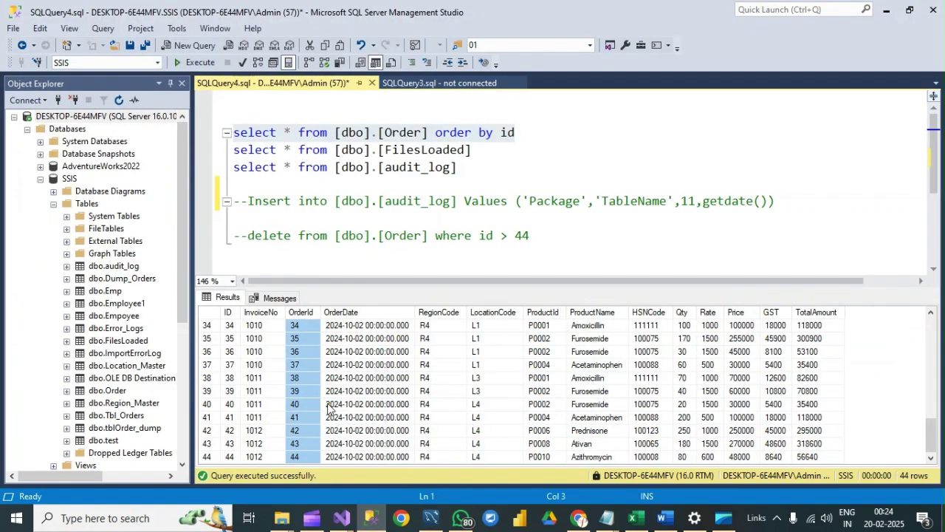
left_click(294, 392)
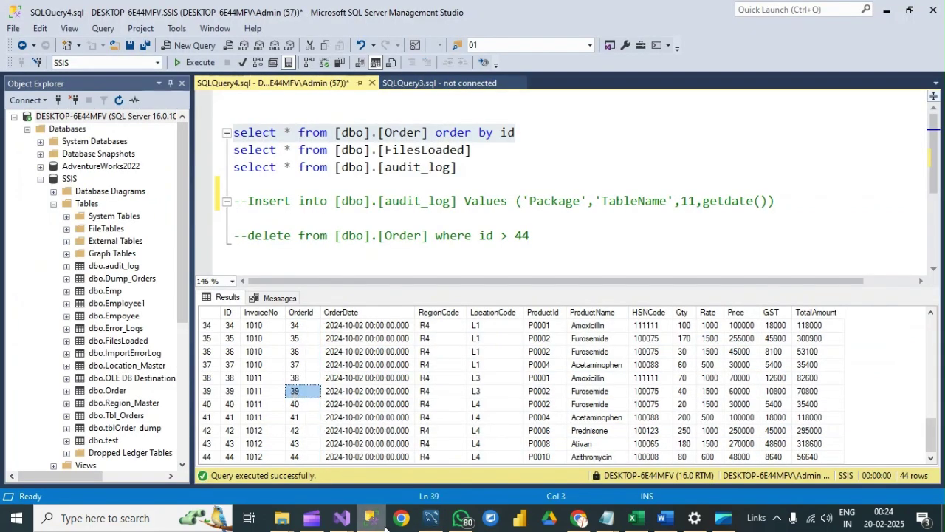
- Return to the Slowly Changing Dimension Wizard in Visual Studio and add HSNCode and InvoiceNo as Fixed attribute dimension columns
mouse_move(341, 517)
left_click(405, 463)
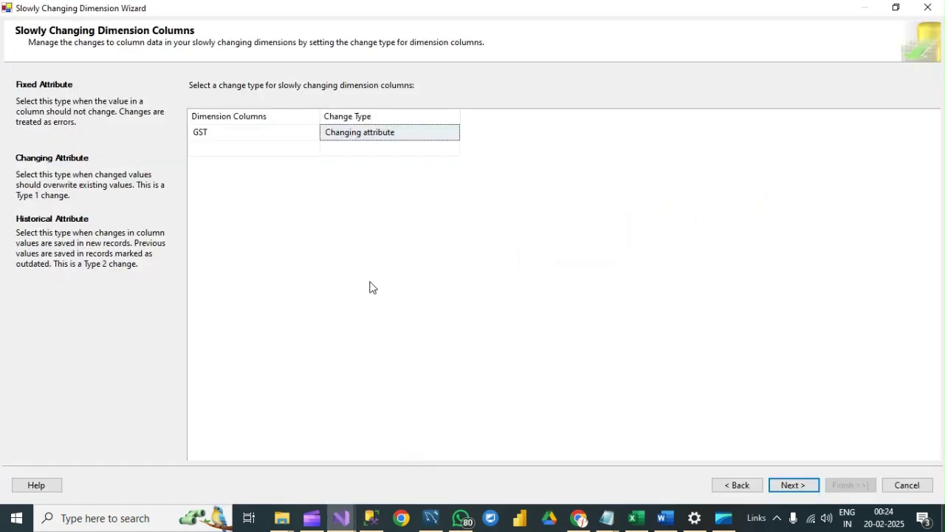
left_click(249, 149)
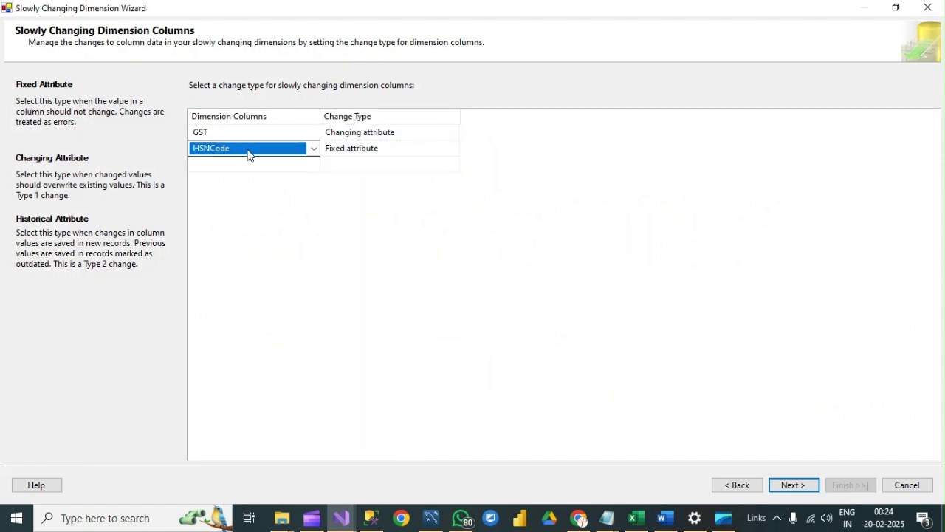
left_click(247, 155)
left_click(246, 156)
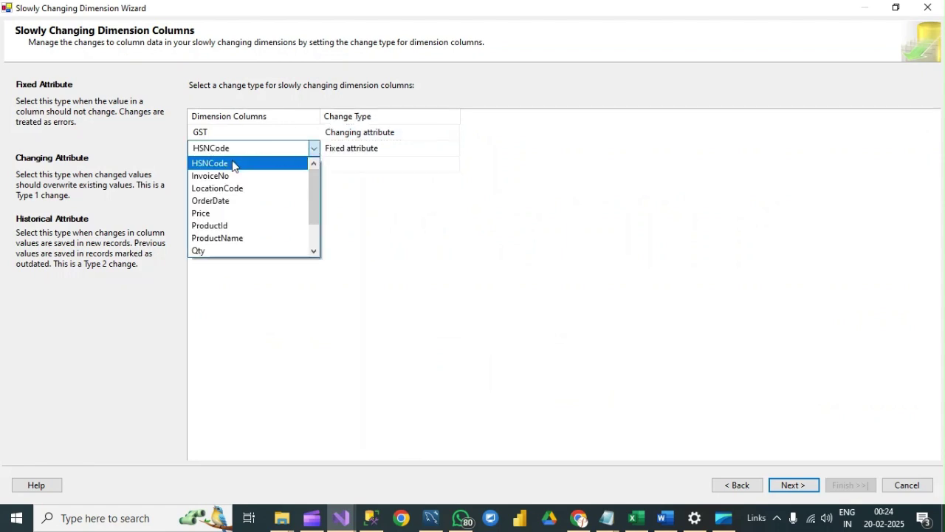
left_click(229, 164)
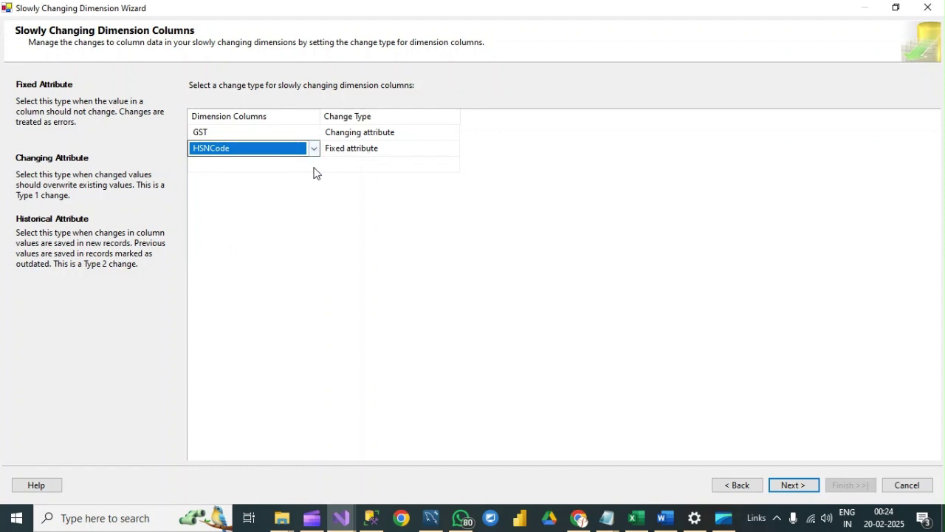
left_click(279, 168)
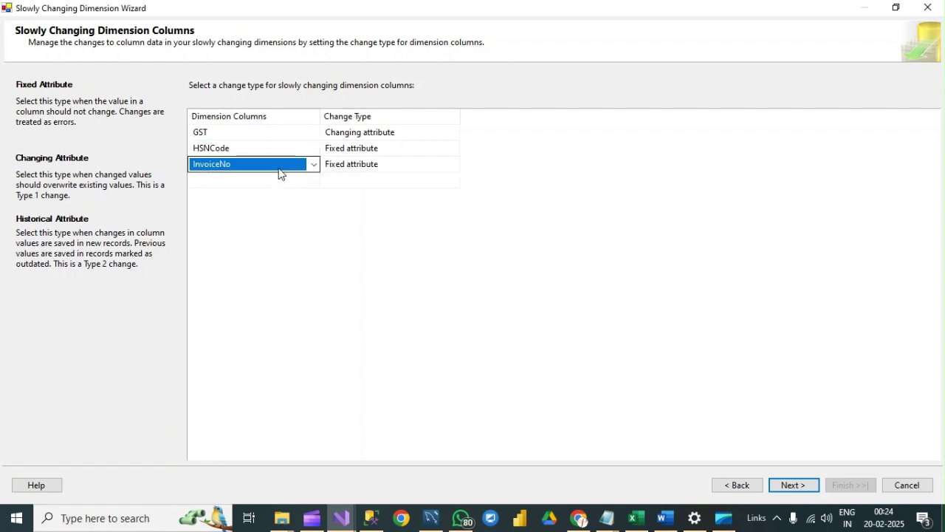
left_click(235, 151)
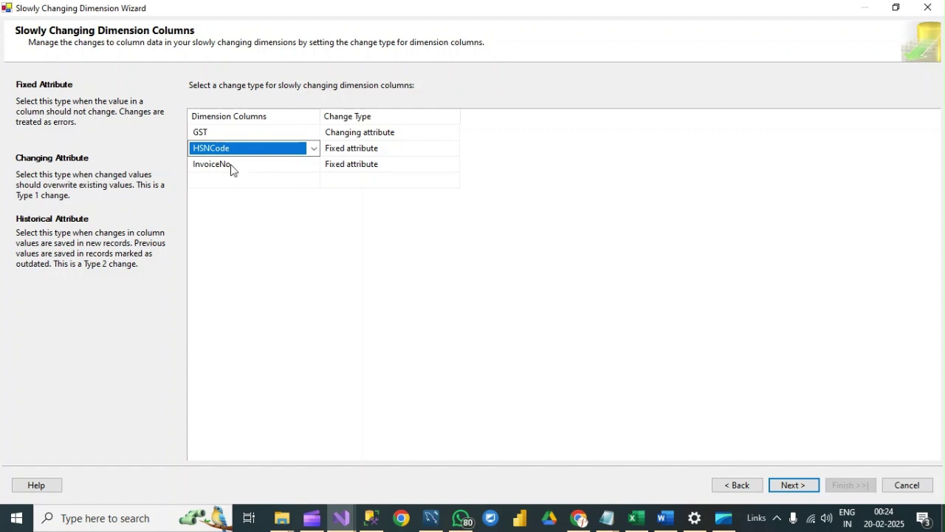
left_click(292, 168)
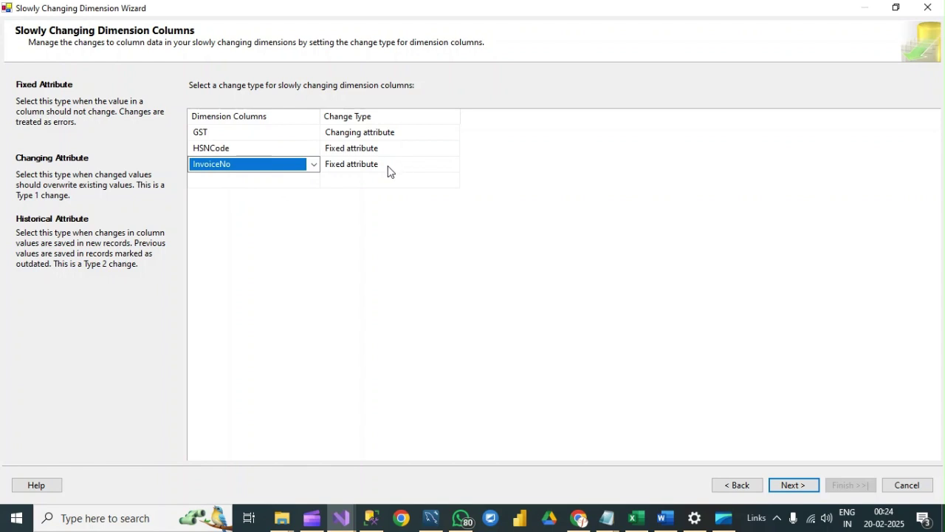
- Add LocationCode as a Changing attribute and OrderDate as a Fixed attribute to the dimension columns
left_click(289, 184)
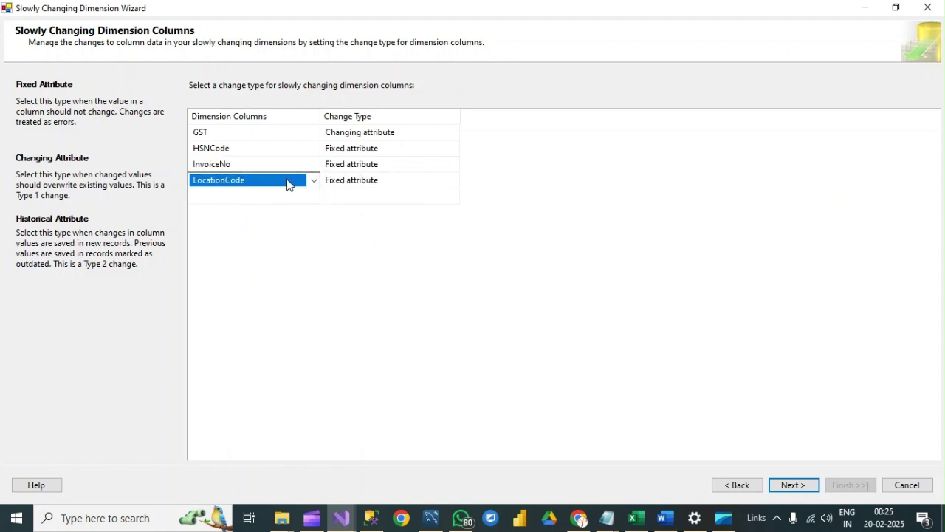
left_click(315, 180)
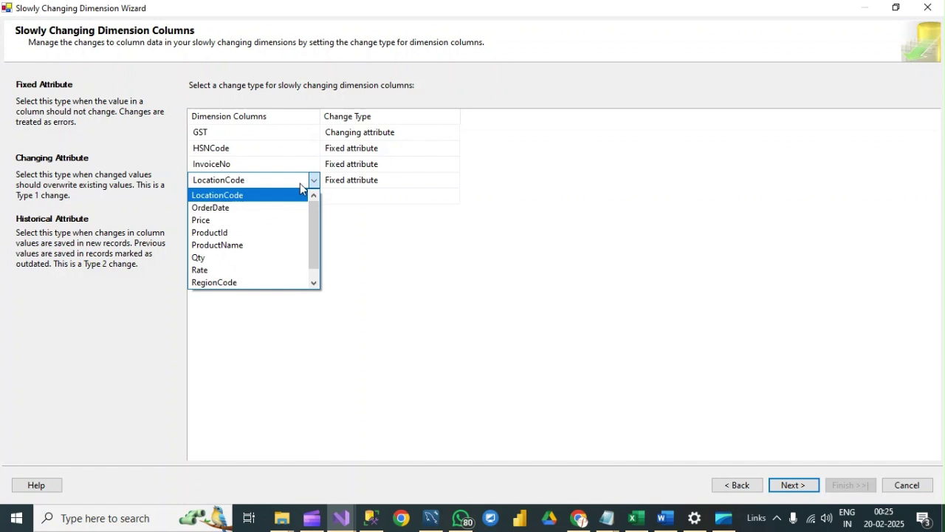
left_click(370, 186)
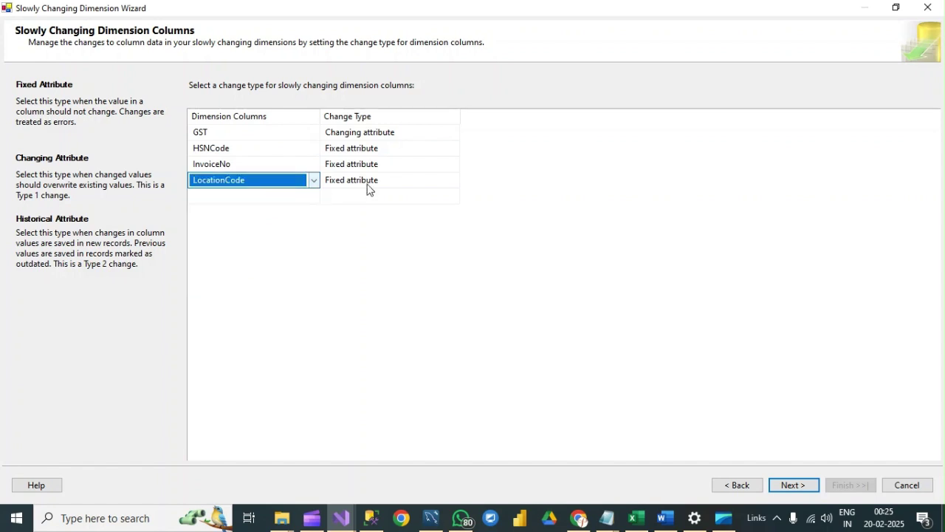
left_click(380, 188)
left_click(453, 182)
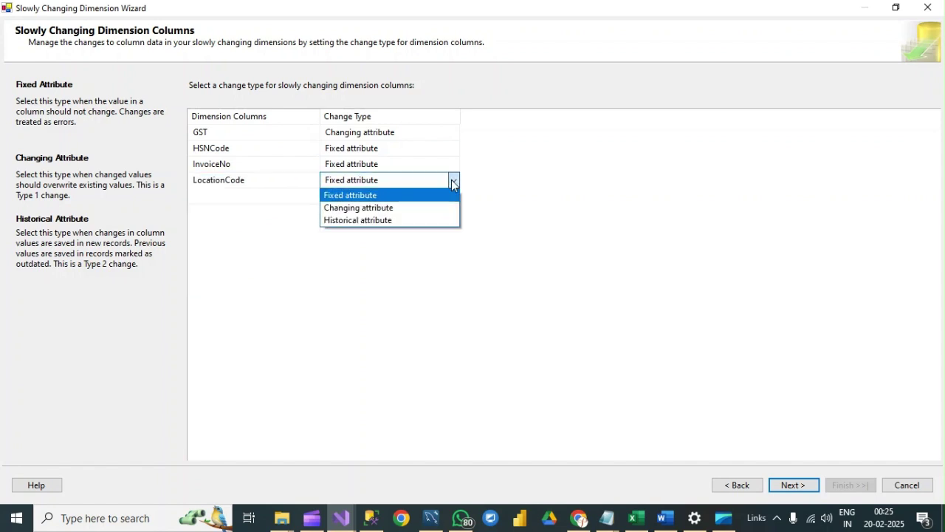
left_click(386, 207)
left_click(232, 196)
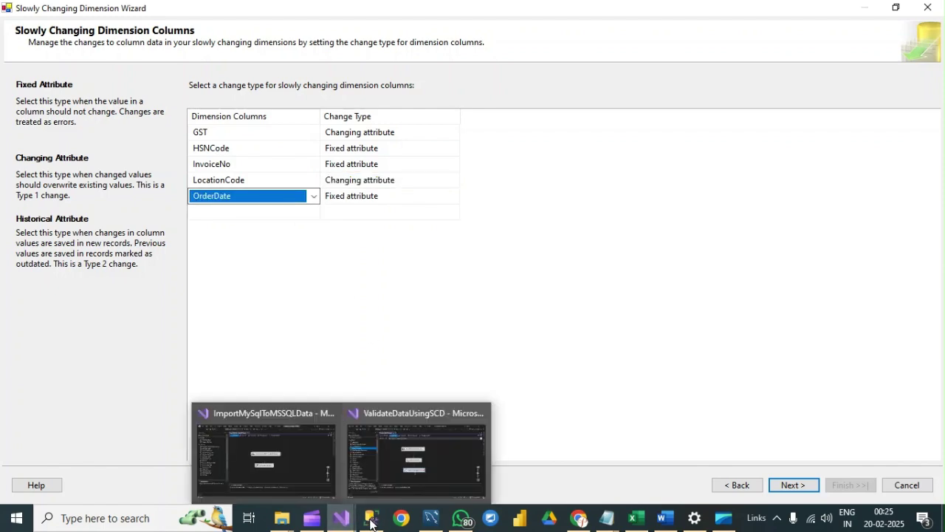
- Switch to MySQL Workbench and examine the InvoiceNo and OrderId values in the first visible orders row
left_click(430, 519)
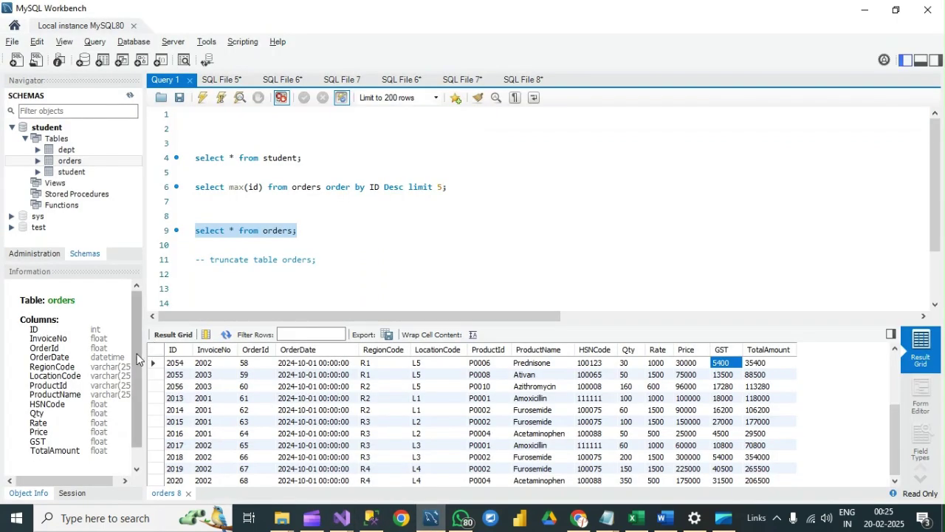
left_click(205, 364)
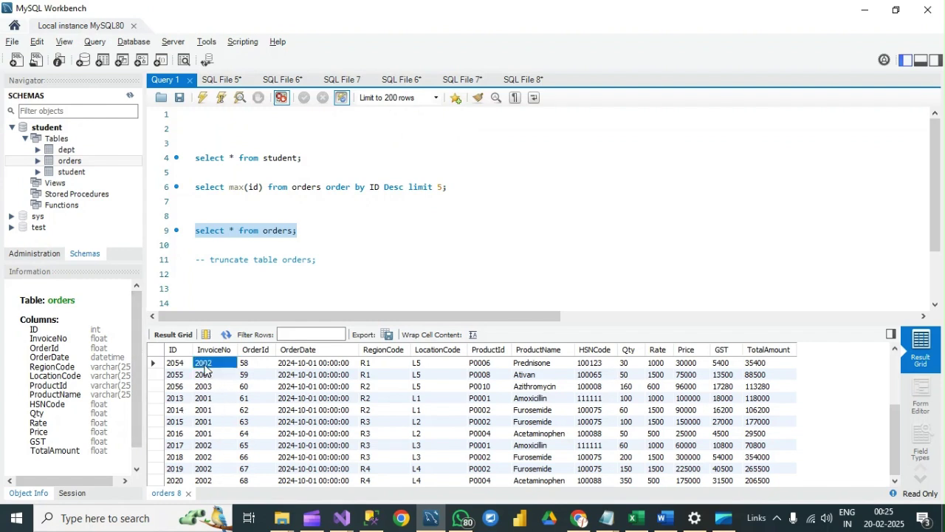
left_click(246, 365)
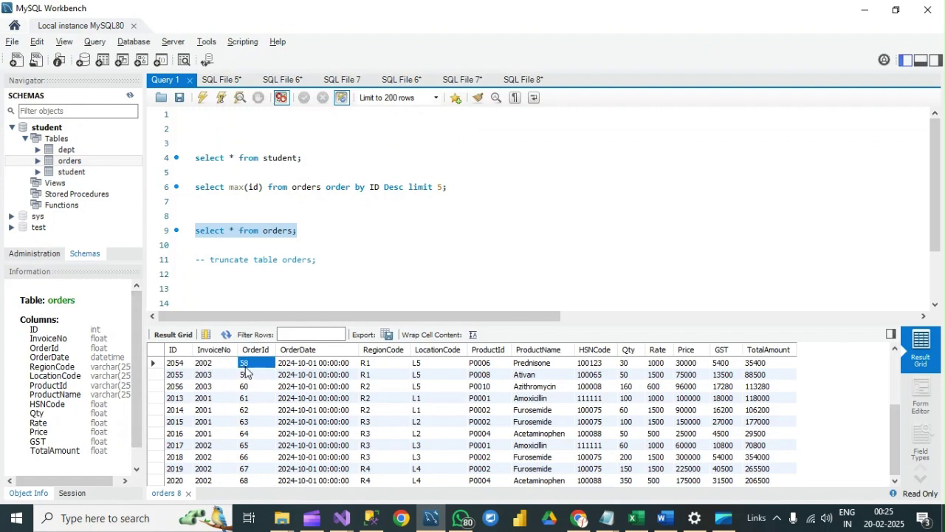
- Inspect the order date, region code, order ID and quantity of order 58 in the orders query results
left_click(306, 366)
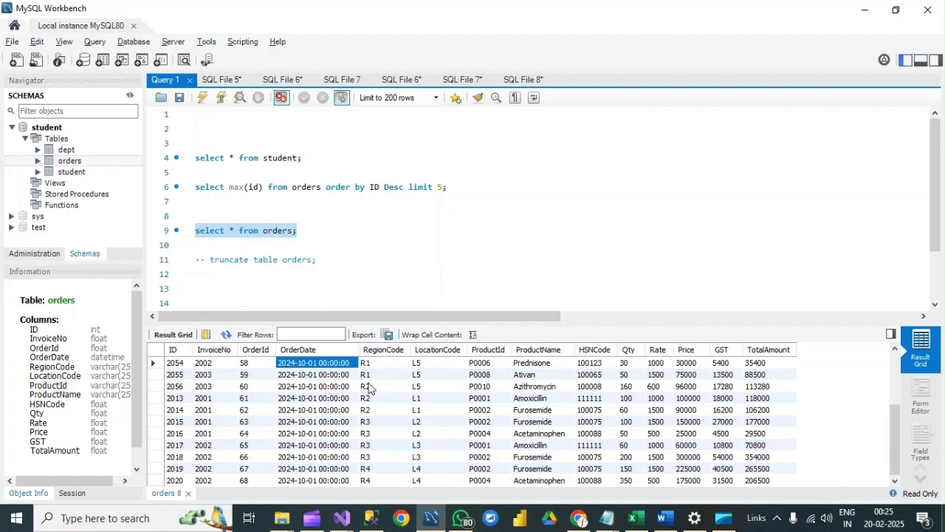
left_click(377, 351)
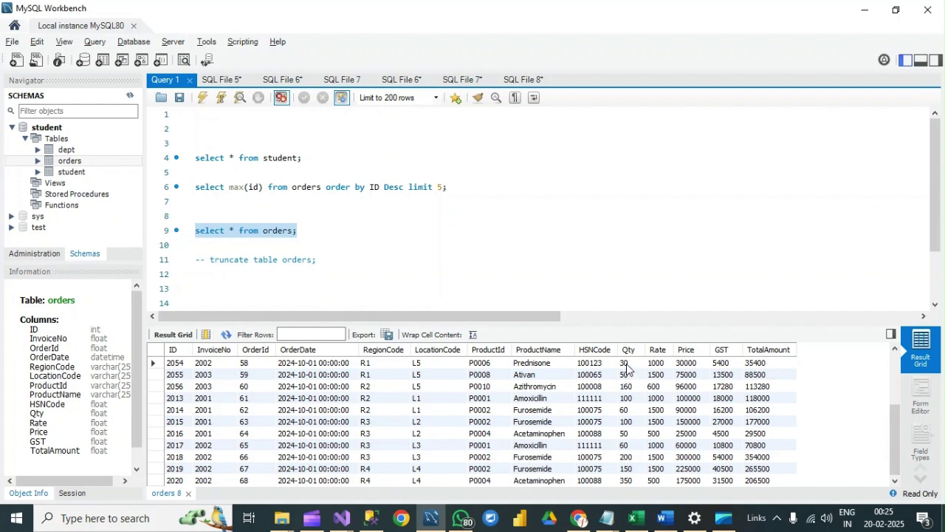
left_click(249, 362)
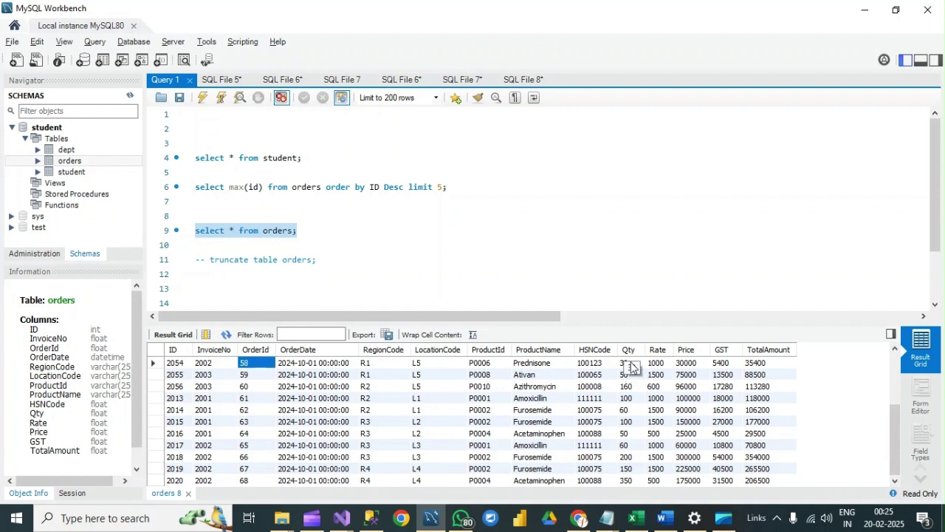
left_click(632, 364)
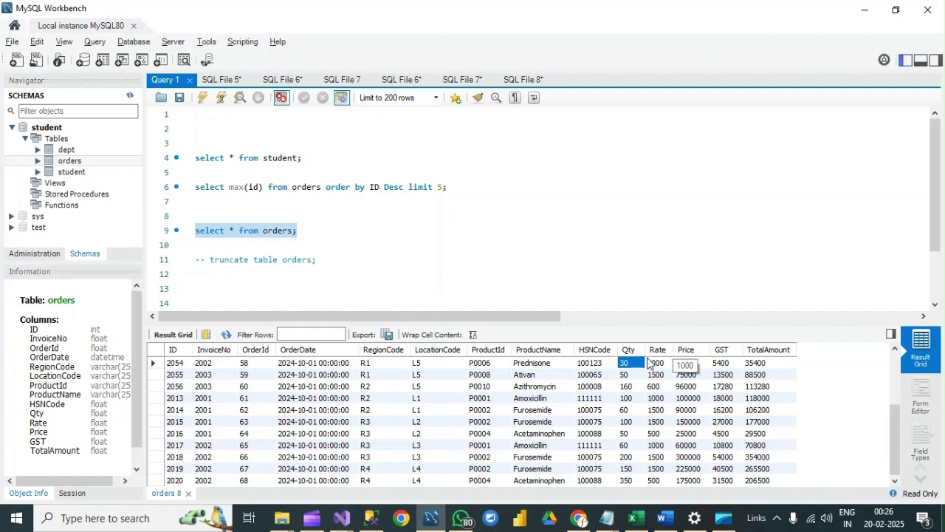
- Switch to the ValidateDataUsingSCD project in Visual Studio and add Price as a Changing attribute in the Slowly Changing Dimension Wizard
mouse_move(343, 521)
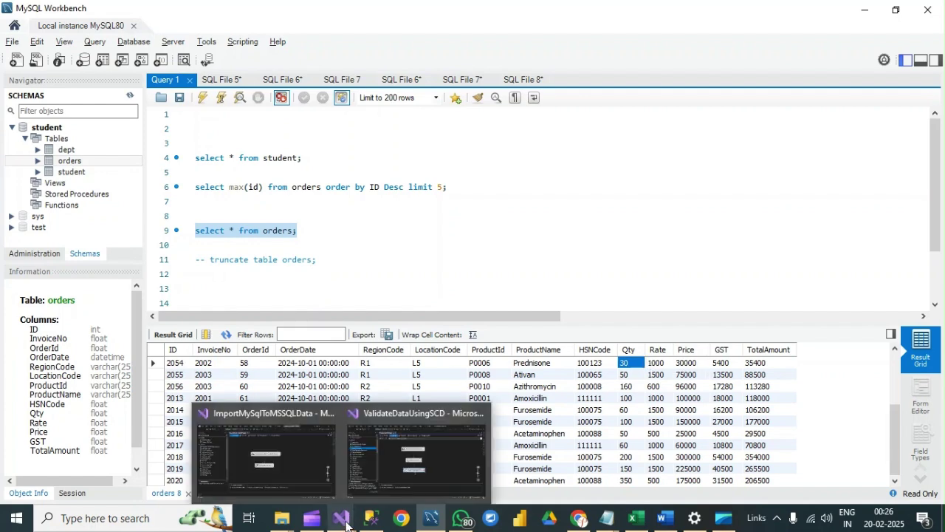
left_click(391, 432)
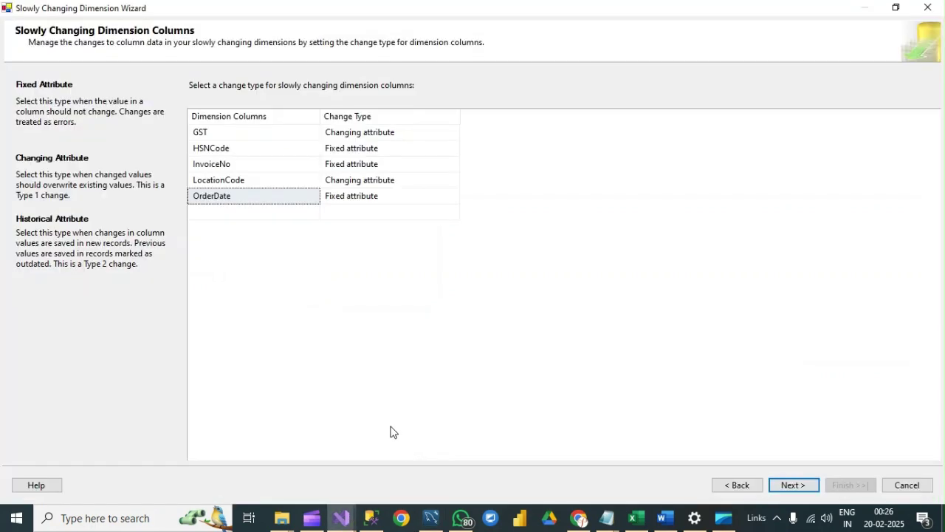
left_click(275, 212)
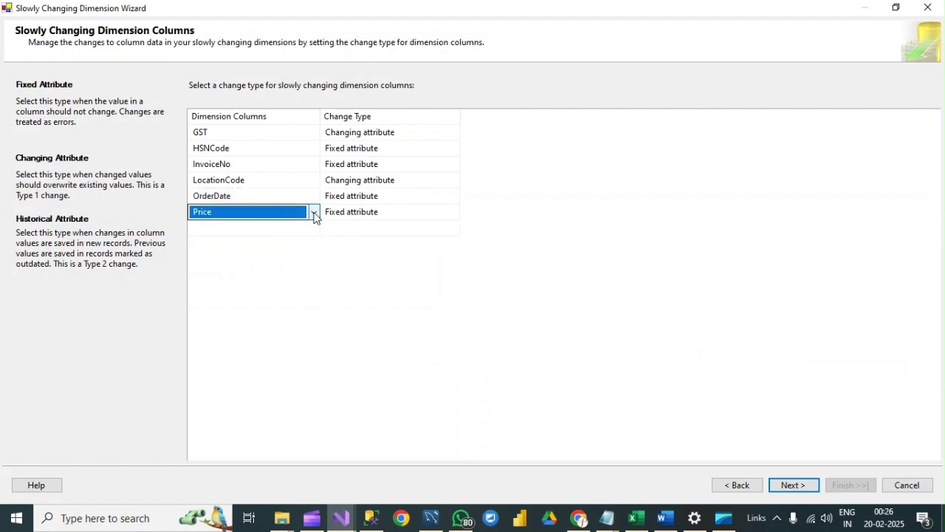
left_click(313, 214)
left_click(240, 225)
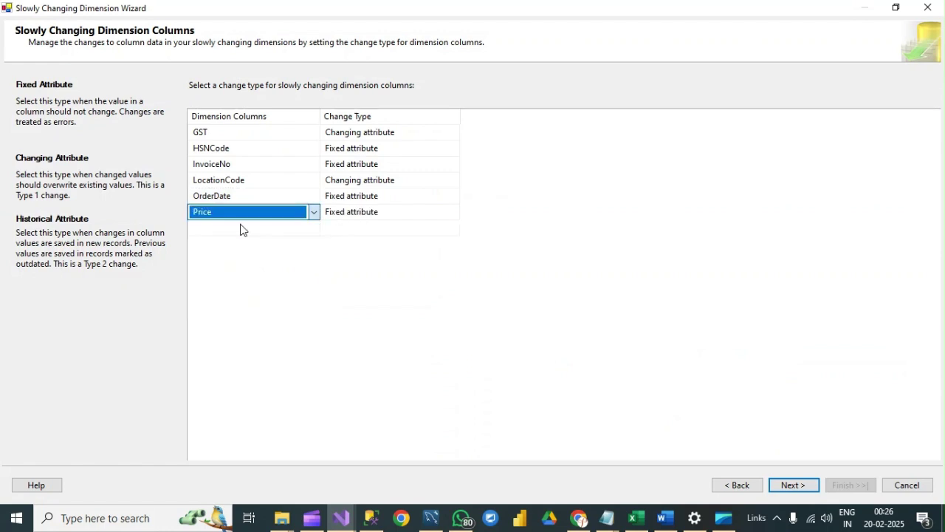
left_click(375, 217)
left_click(370, 214)
left_click(359, 239)
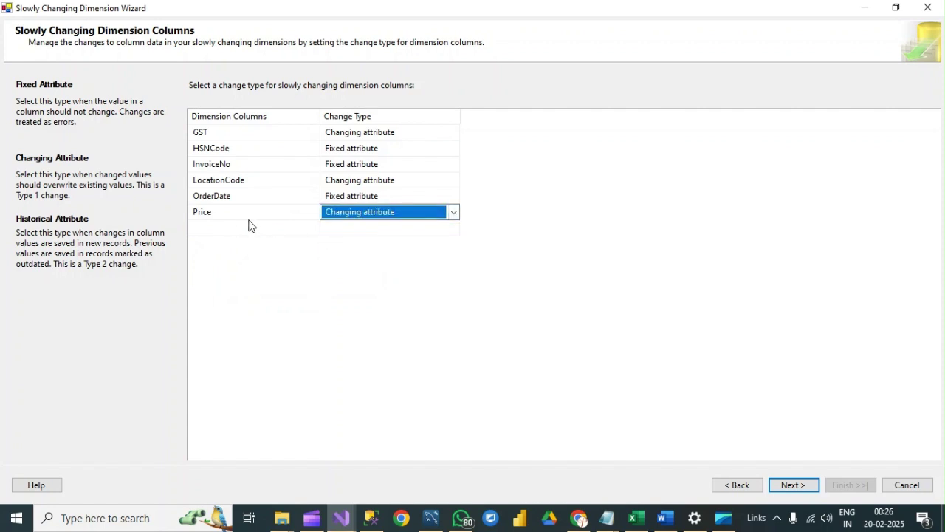
- Add the ProductId and ProductName dimension columns with the Fixed attribute change type
left_click(237, 230)
left_click(314, 229)
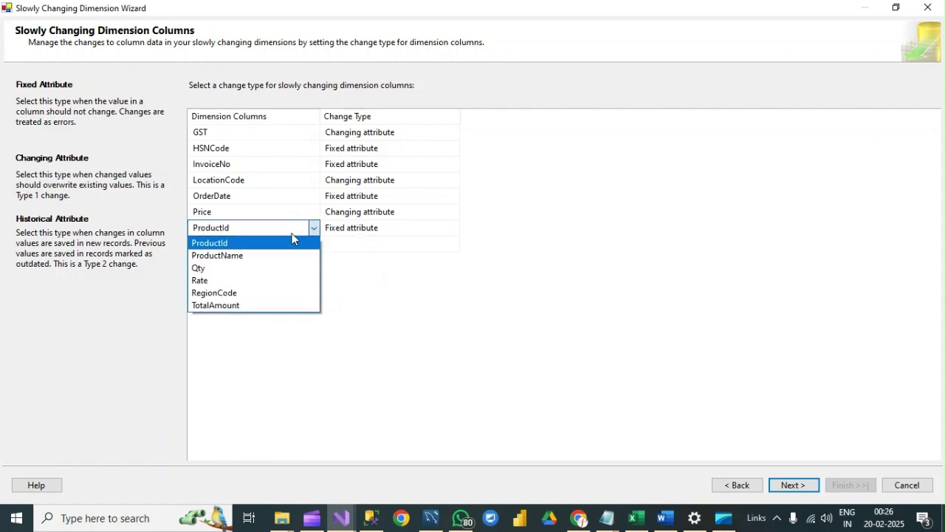
left_click(228, 248)
left_click(380, 233)
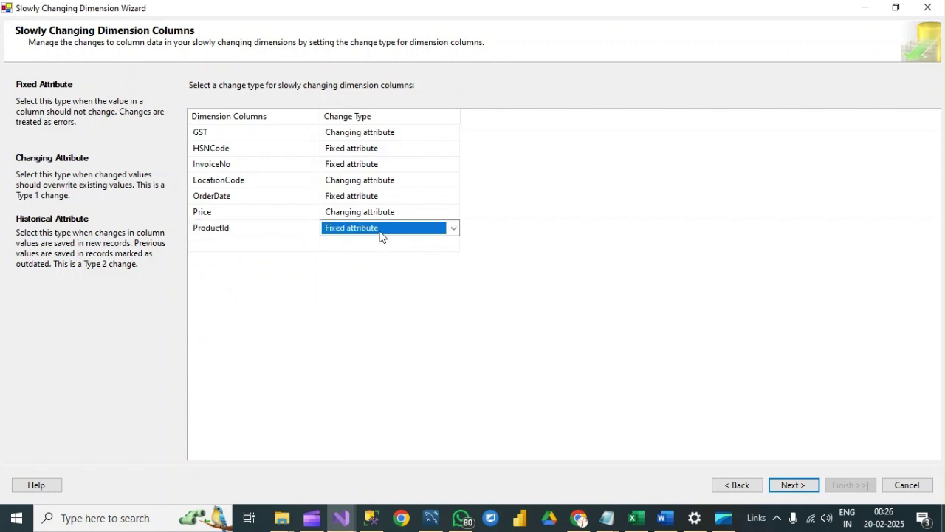
left_click(235, 247)
left_click(313, 244)
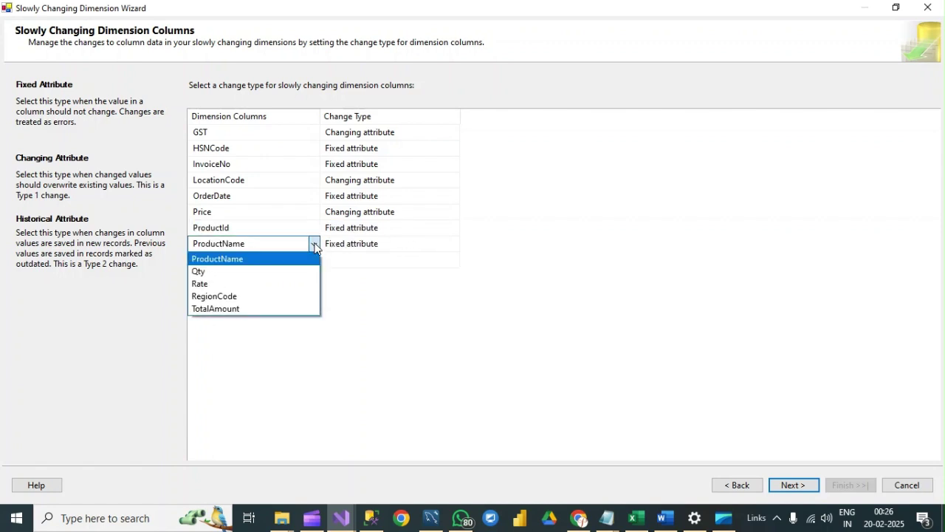
left_click(351, 248)
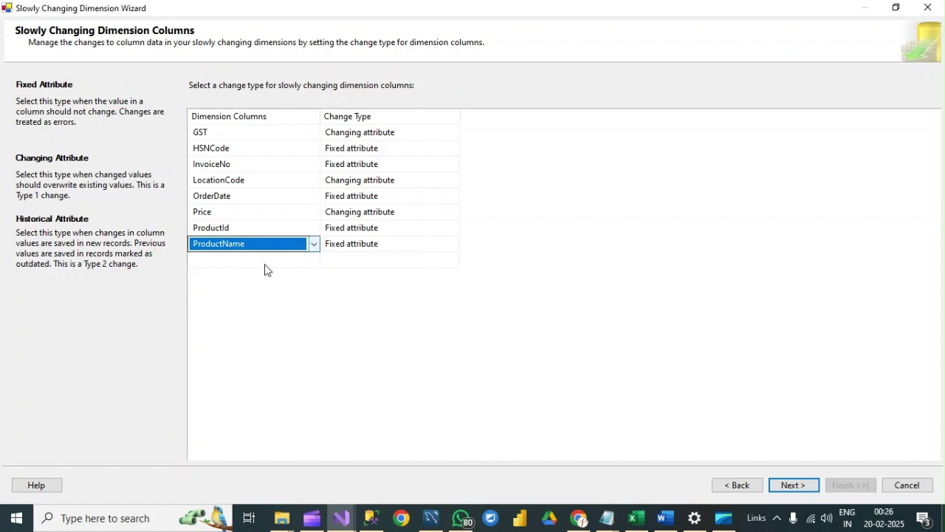
- Add the Qty dimension column and set its change type to Changing attribute
left_click(299, 263)
left_click(313, 260)
left_click(231, 276)
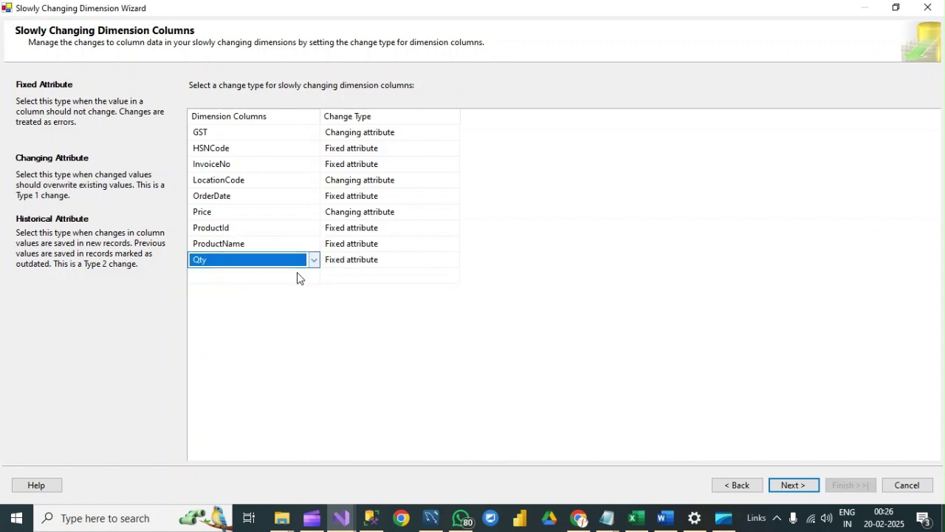
left_click(364, 262)
left_click(454, 260)
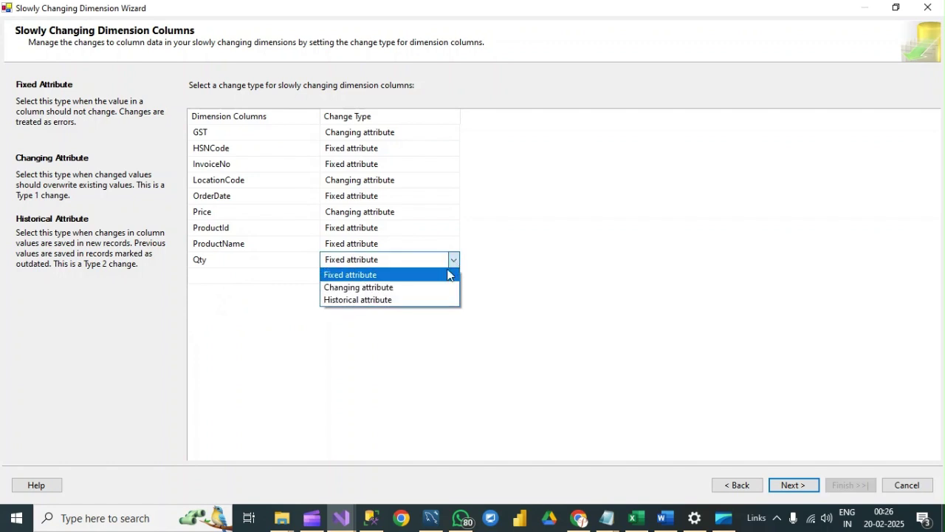
left_click(385, 287)
- Add the Rate dimension column and set its change type to Changing attribute
left_click(262, 279)
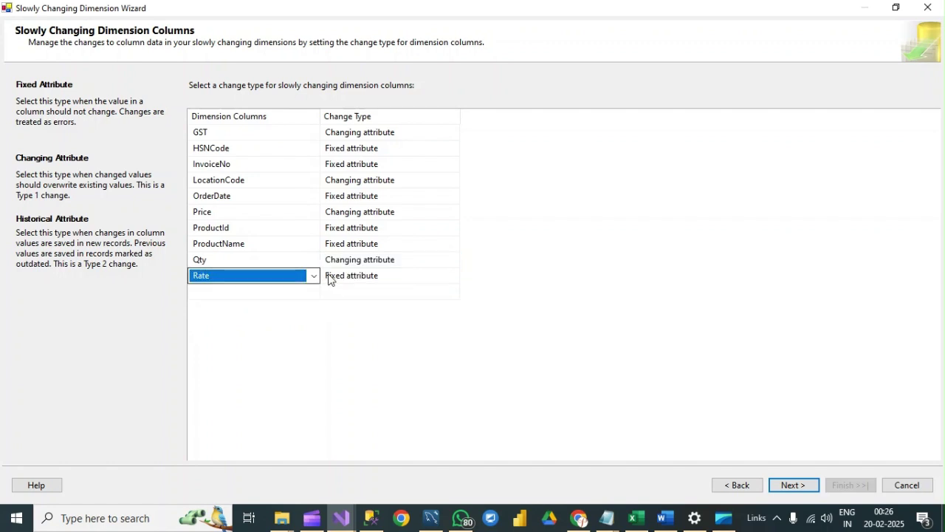
left_click(313, 276)
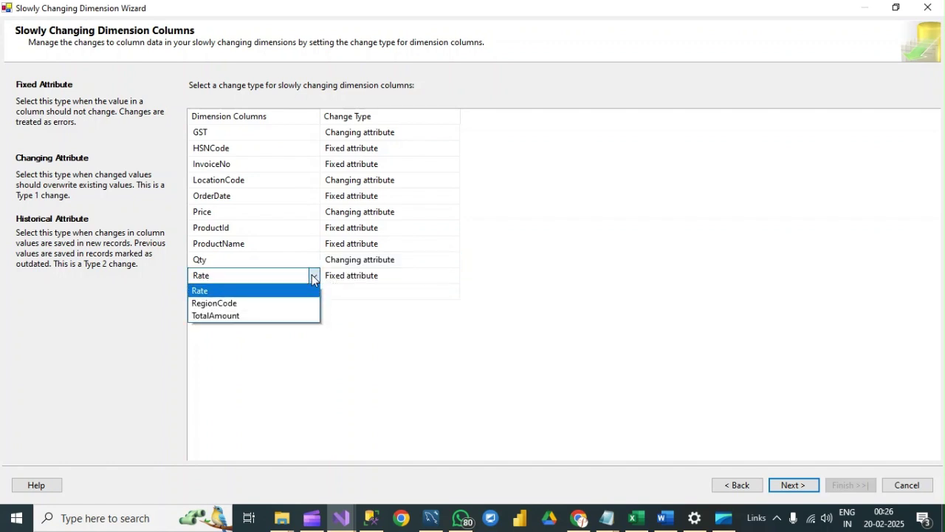
left_click(244, 290)
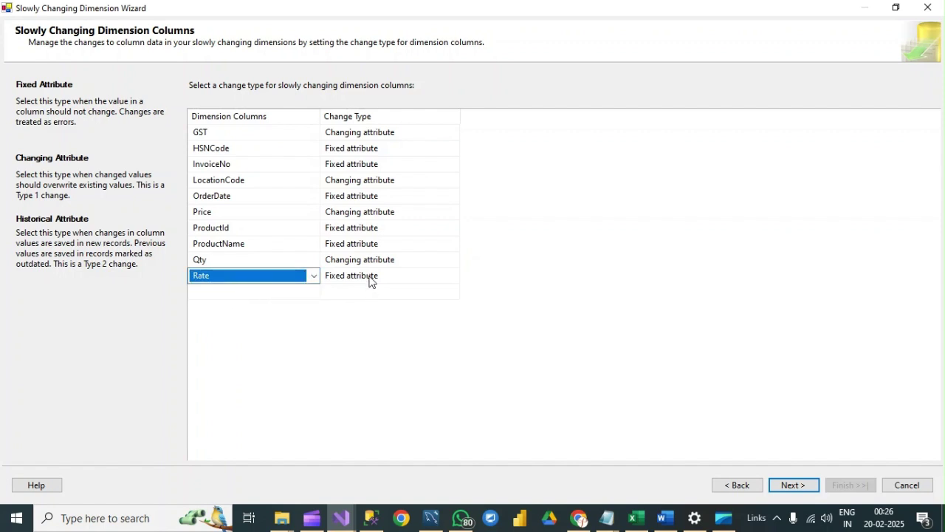
left_click(371, 279)
left_click(453, 276)
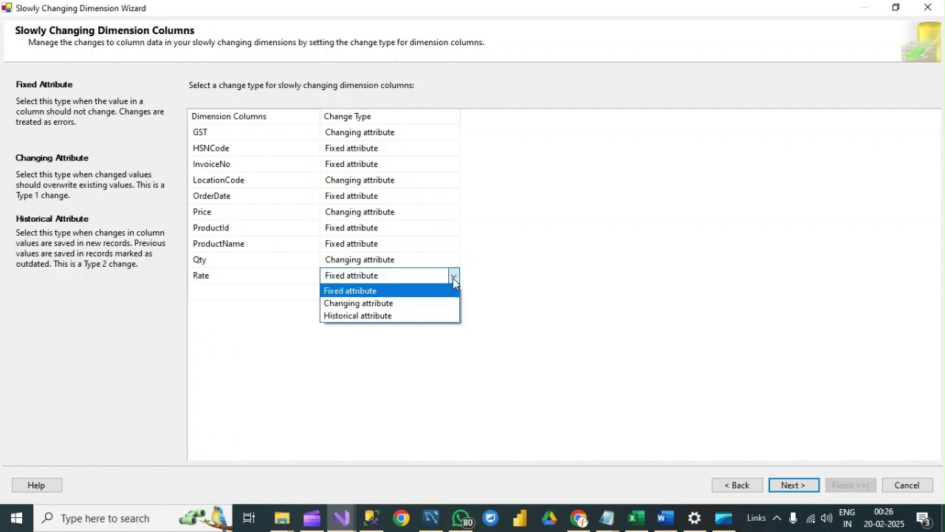
left_click(359, 304)
- Add the RegionCode dimension column and set its change type to Changing attribute
left_click(232, 296)
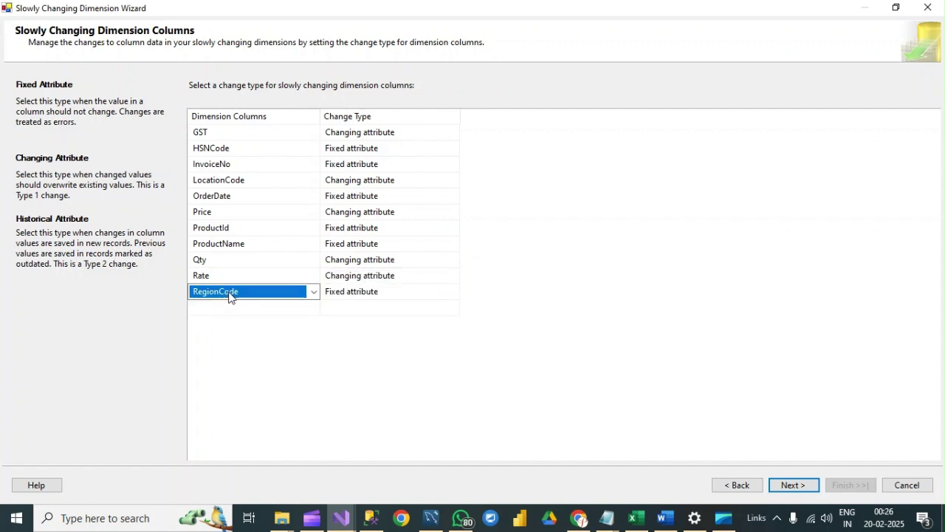
left_click(315, 293)
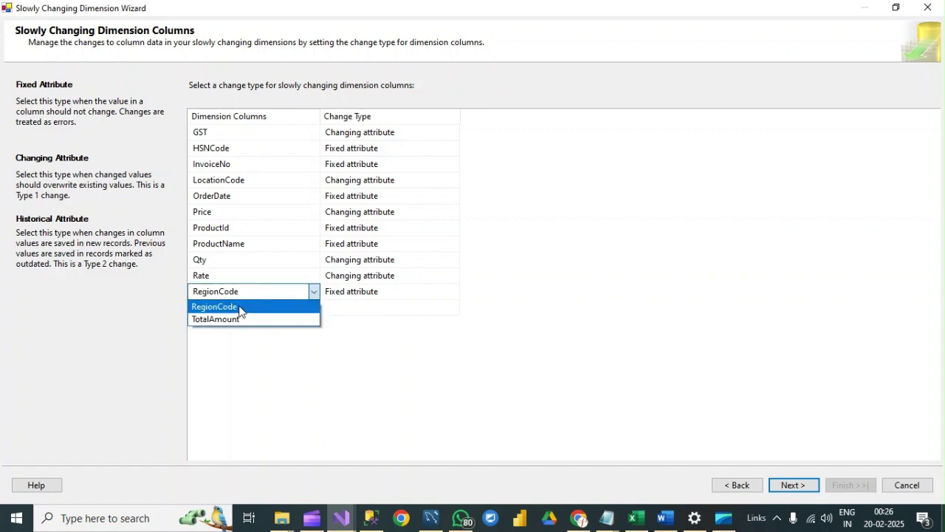
left_click(239, 309)
left_click(355, 294)
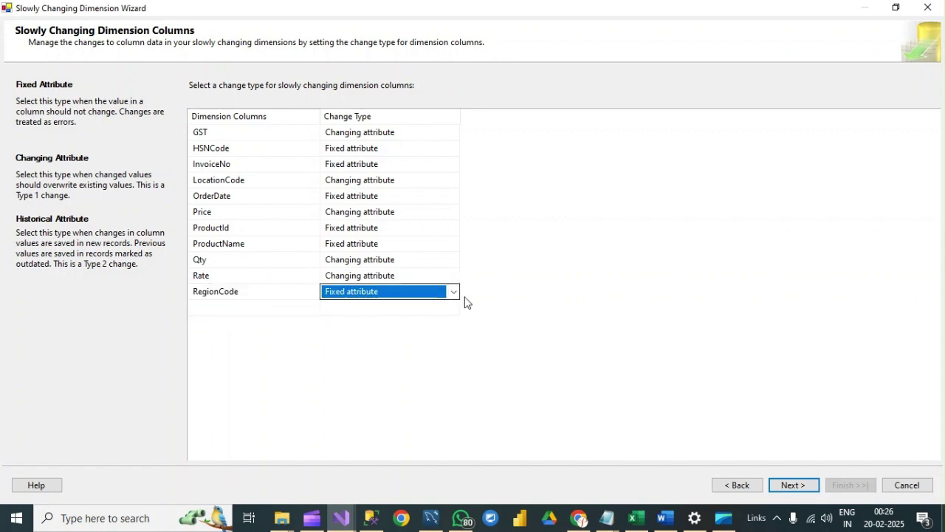
left_click(454, 292)
left_click(352, 317)
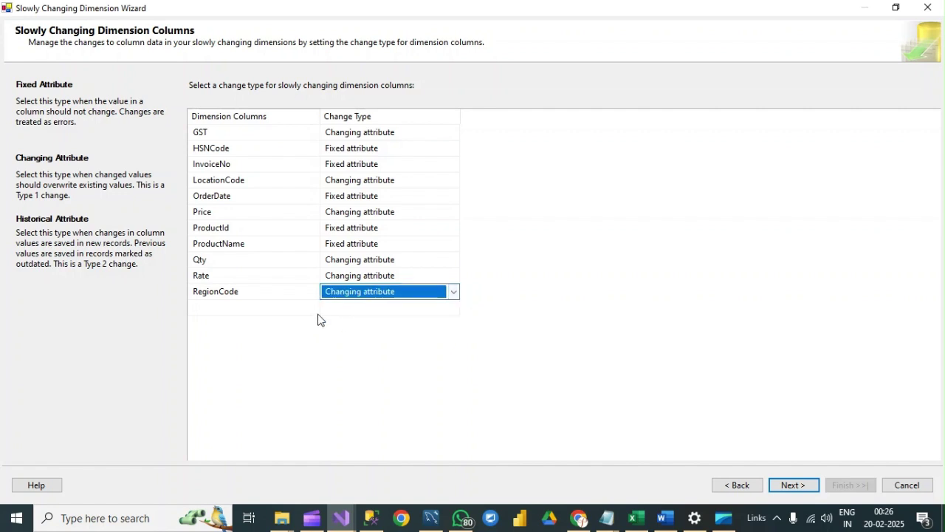
- Add the TotalAmount dimension column and set its change type to Changing attribute
left_click(268, 310)
left_click(314, 308)
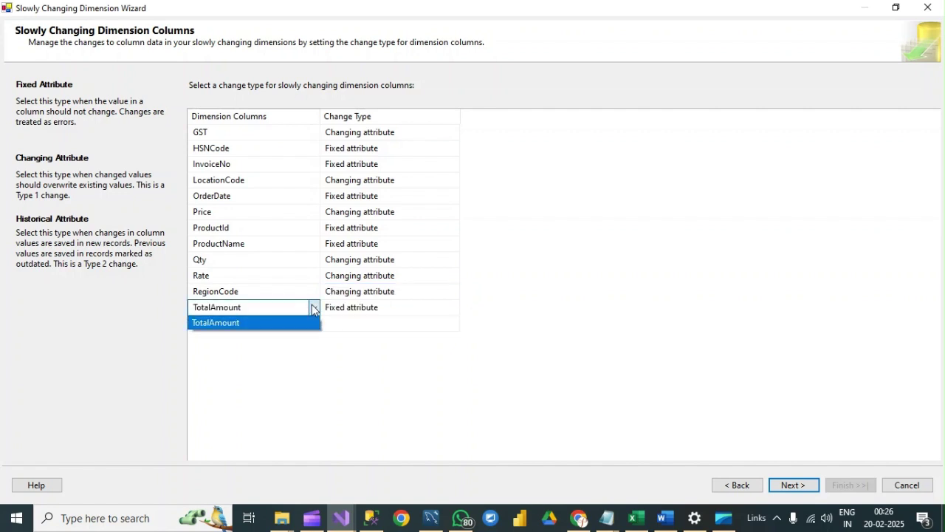
left_click(249, 323)
left_click(352, 309)
left_click(453, 309)
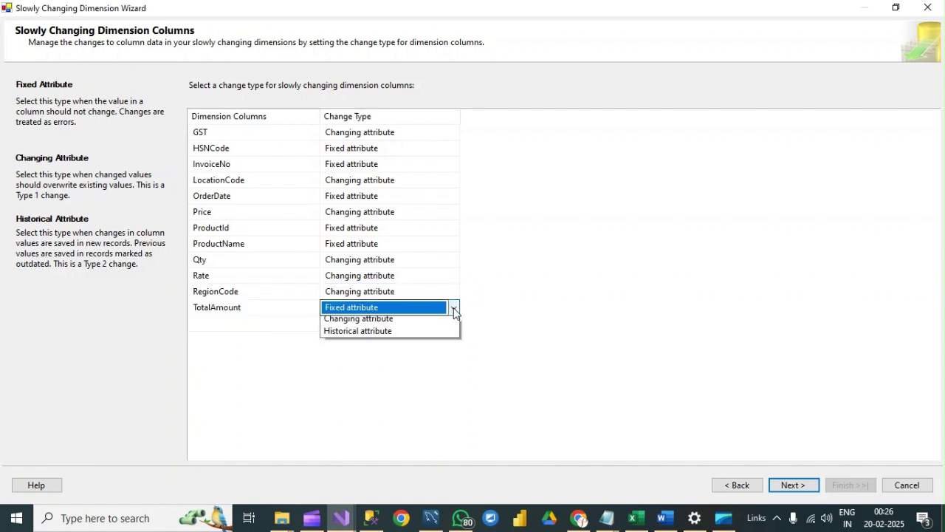
left_click(382, 336)
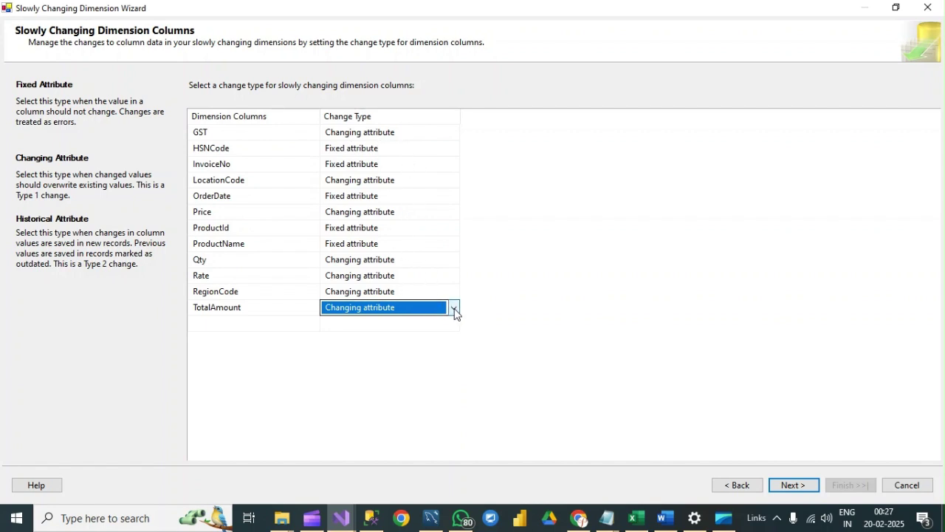
- Switch to the Slowly Changing Dimensions document in Word and review the Type 0 and Type 1 summaries in the SCD type table
left_click(694, 518)
left_click(667, 523)
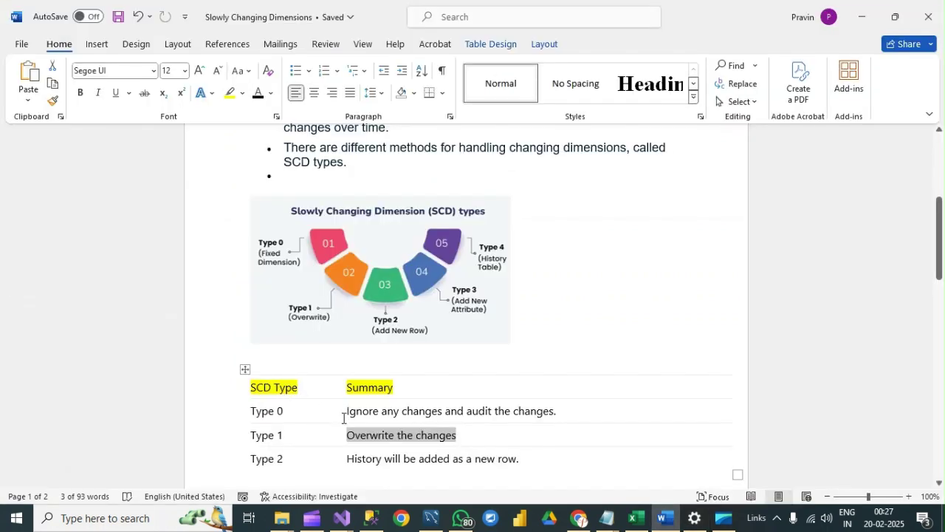
left_click_drag(343, 418, 422, 416)
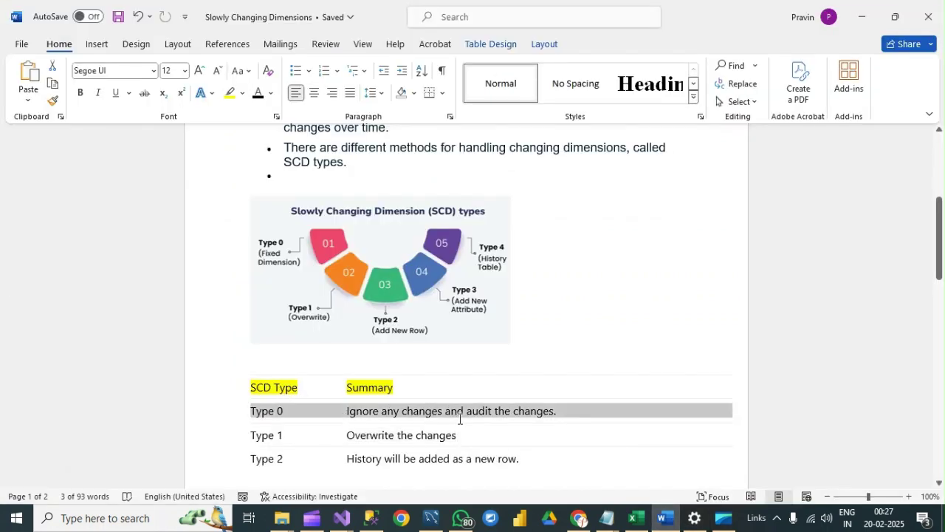
left_click_drag(252, 436, 314, 438)
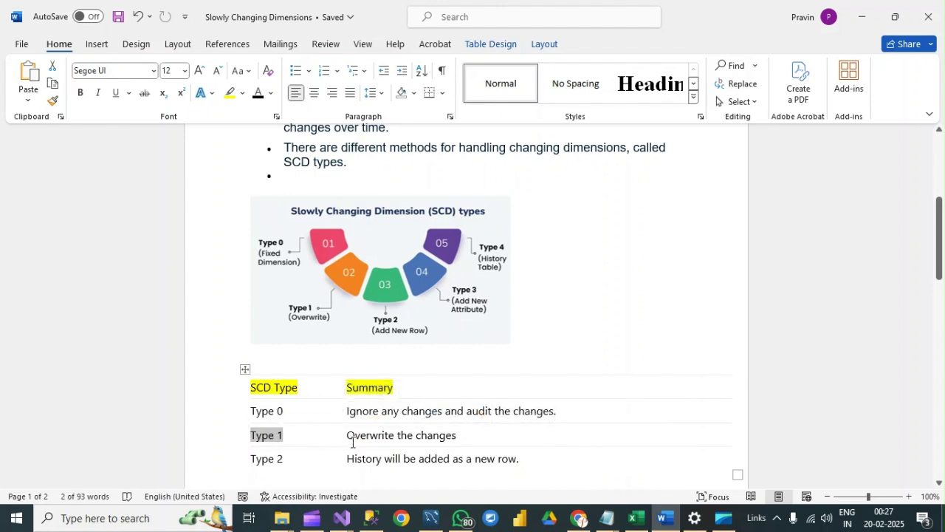
left_click_drag(349, 435, 461, 437)
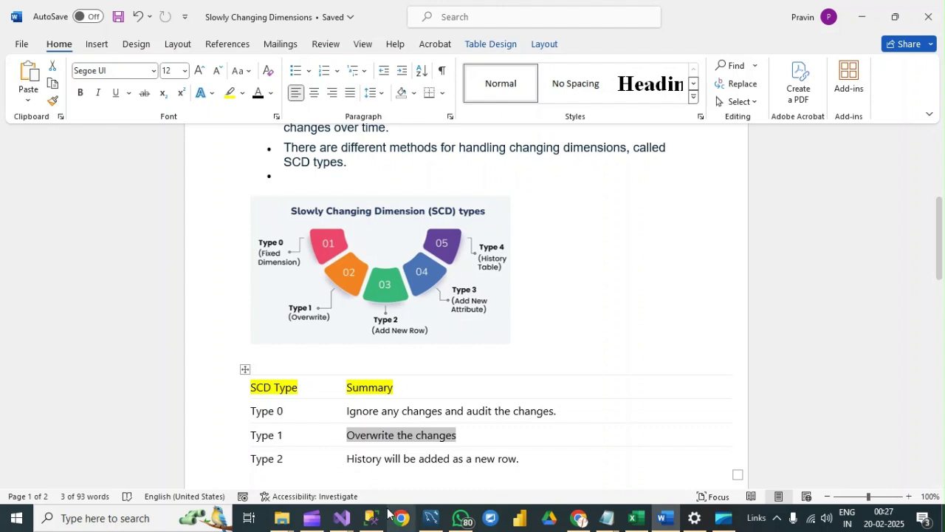
- Return to the Slowly Changing Dimension Wizard in Visual Studio and review the change type options available for the Qty column
left_click(341, 517)
left_click(425, 484)
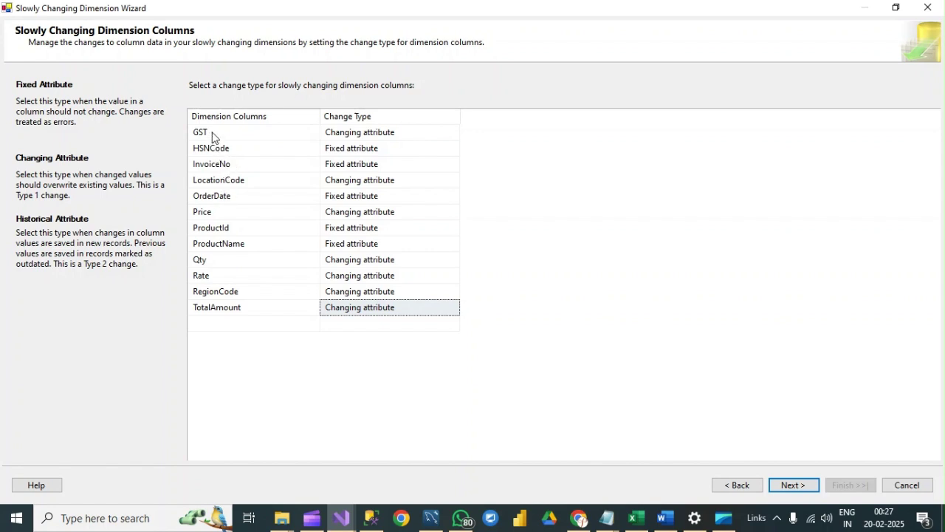
left_click(216, 262)
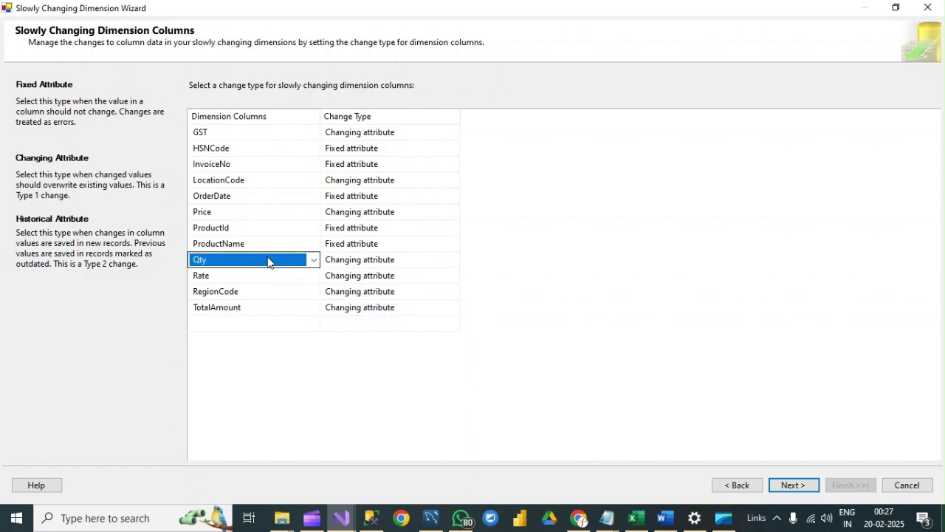
left_click(391, 266)
left_click(452, 261)
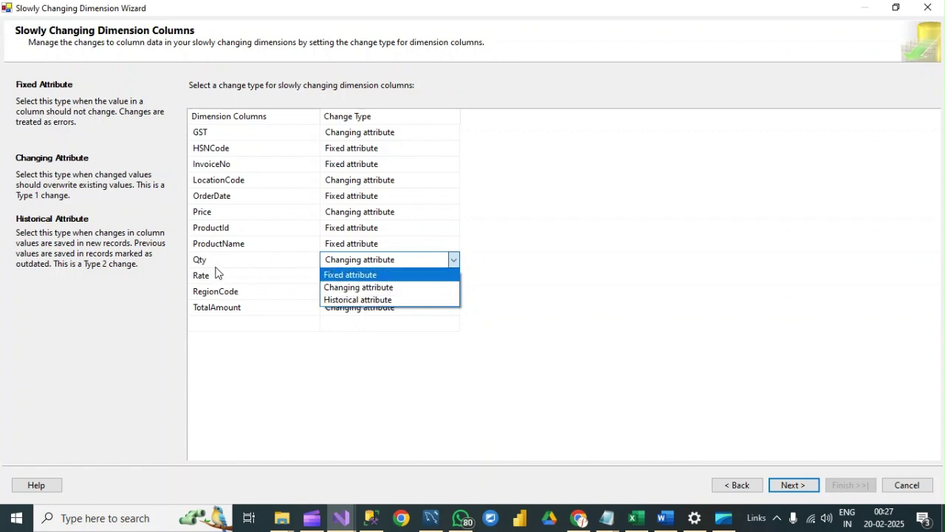
- Switch to SQL Server Management Studio and check the quantity of order 34 in the Order table results
left_click(378, 516)
left_click(296, 326)
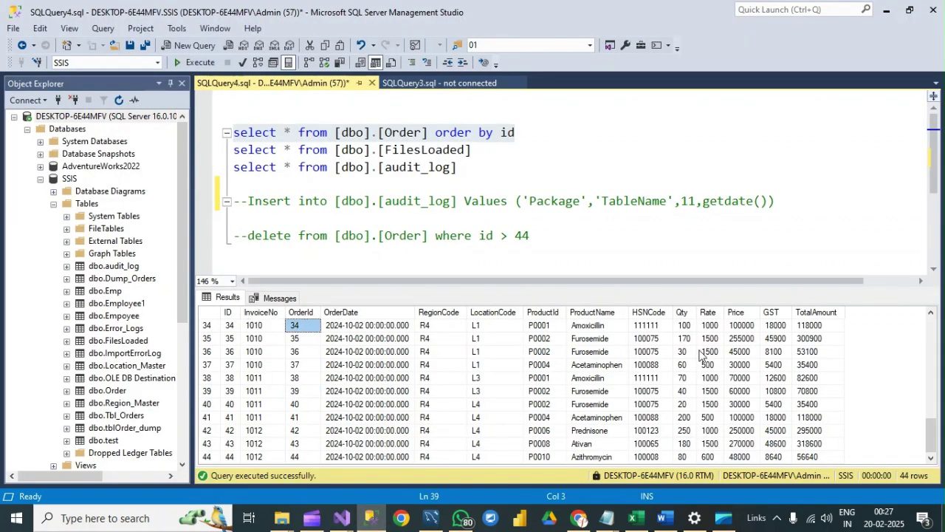
left_click(683, 327)
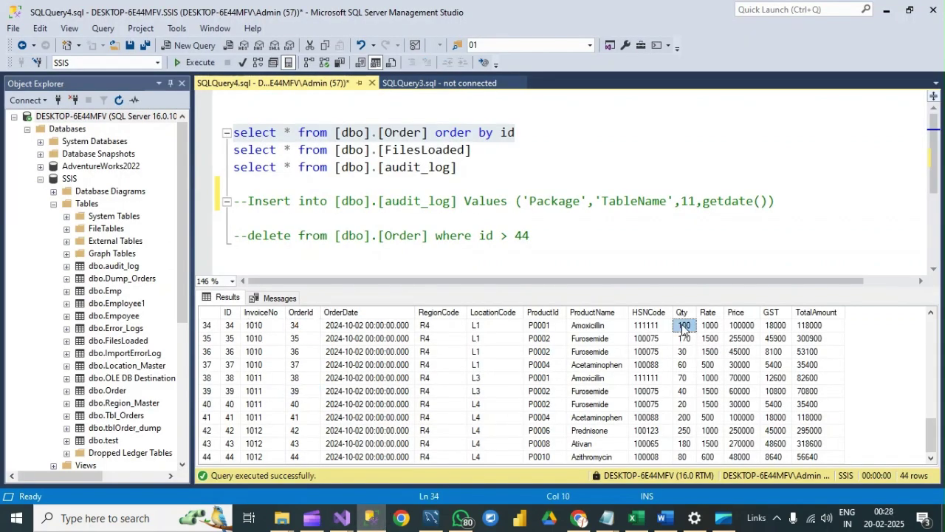
- Switch to MySQL Workbench and check the quantity of order 58 in the orders table results
left_click(430, 517)
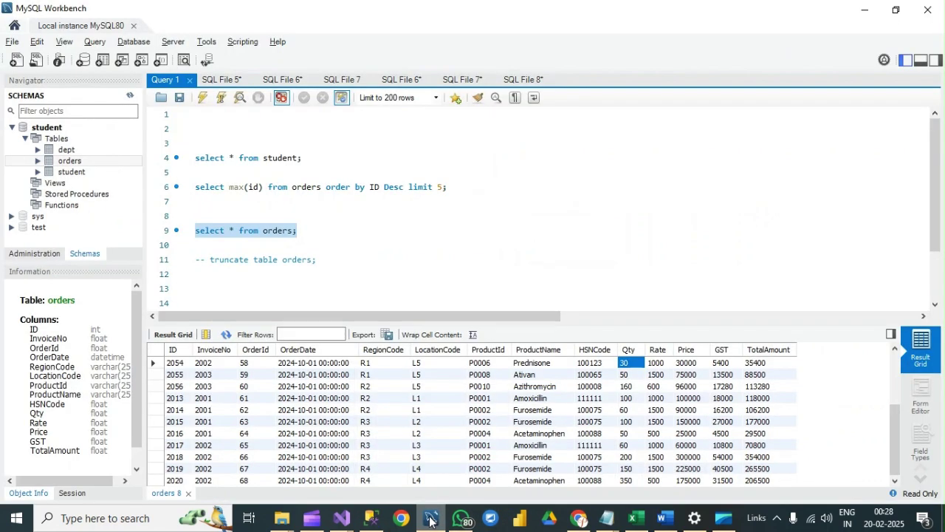
left_click(235, 364)
left_click(627, 365)
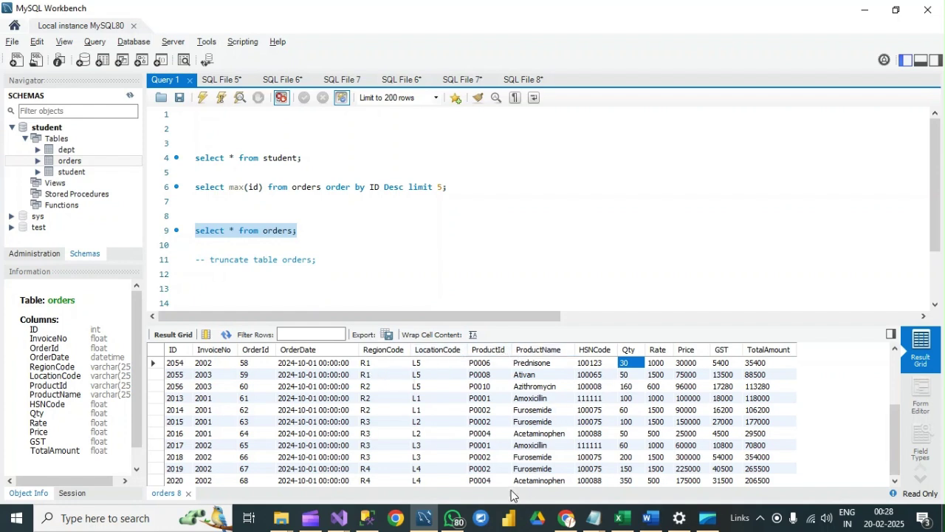
- Return to the Slowly Changing Dimension Wizard in Visual Studio, accept the column change types and proceed to the fixed and changing attribute options
left_click(341, 519)
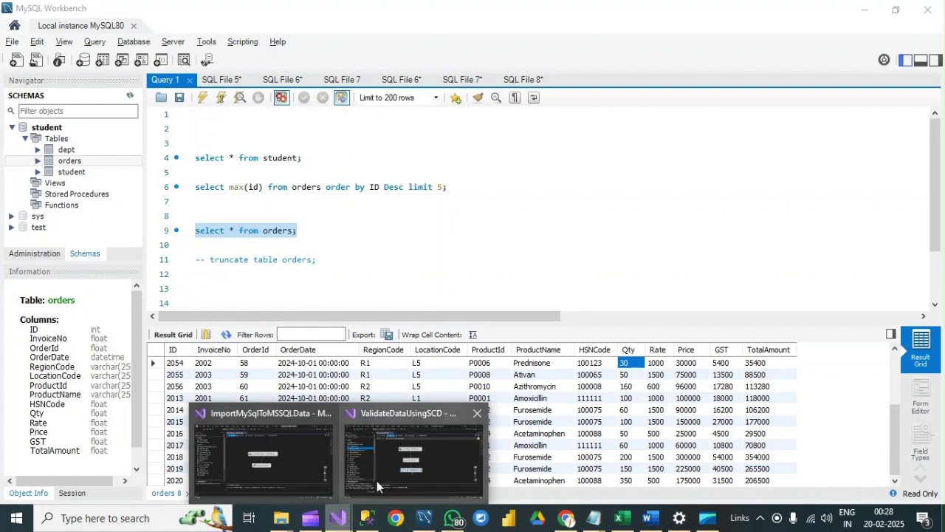
left_click(474, 452)
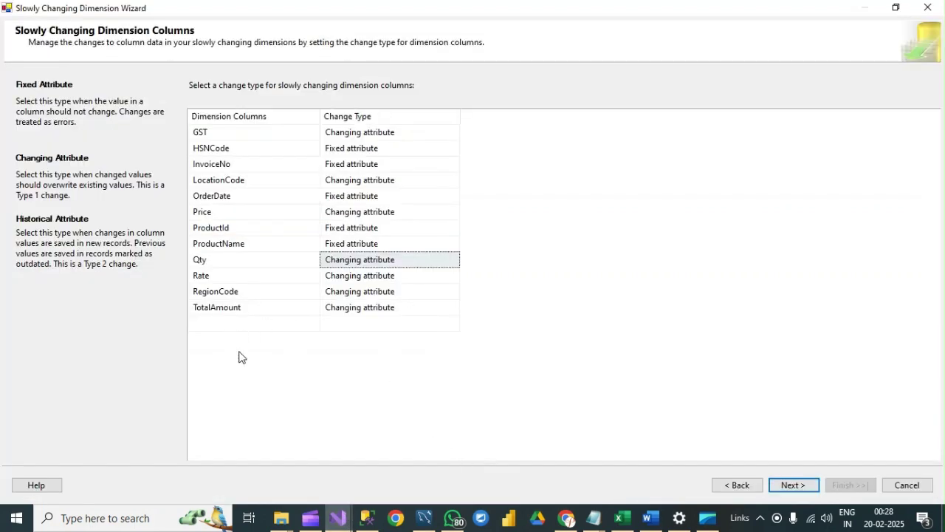
left_click(813, 485)
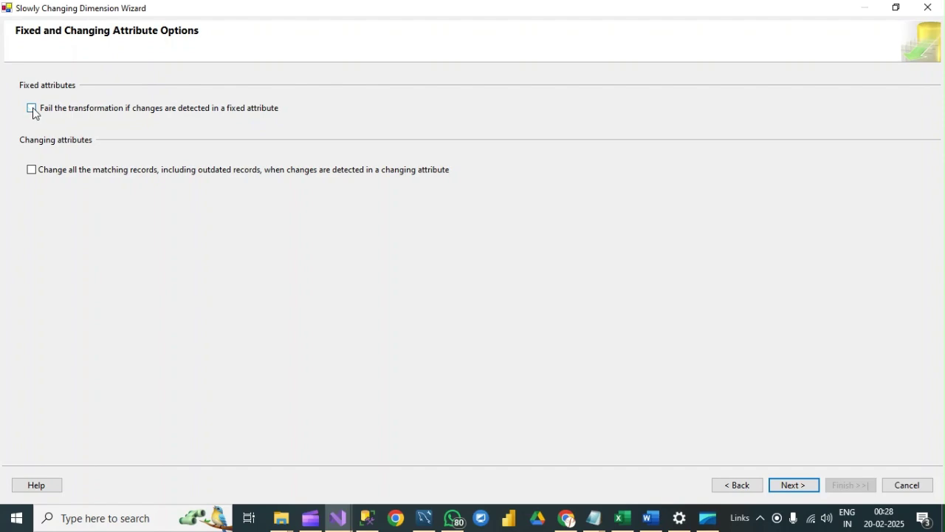
- Compare the Order table results in SQL Server Management Studio with the source orders up to order 68 in MySQL Workbench
left_click(368, 518)
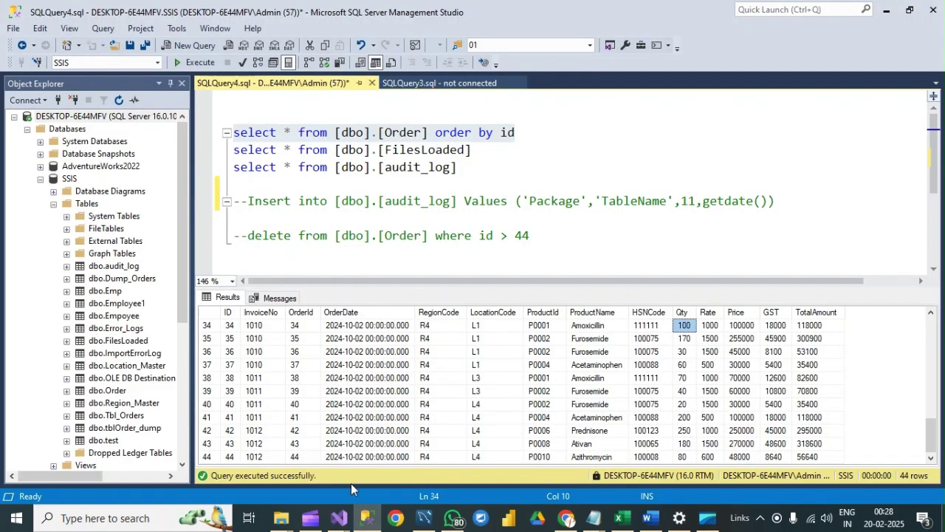
left_click(424, 518)
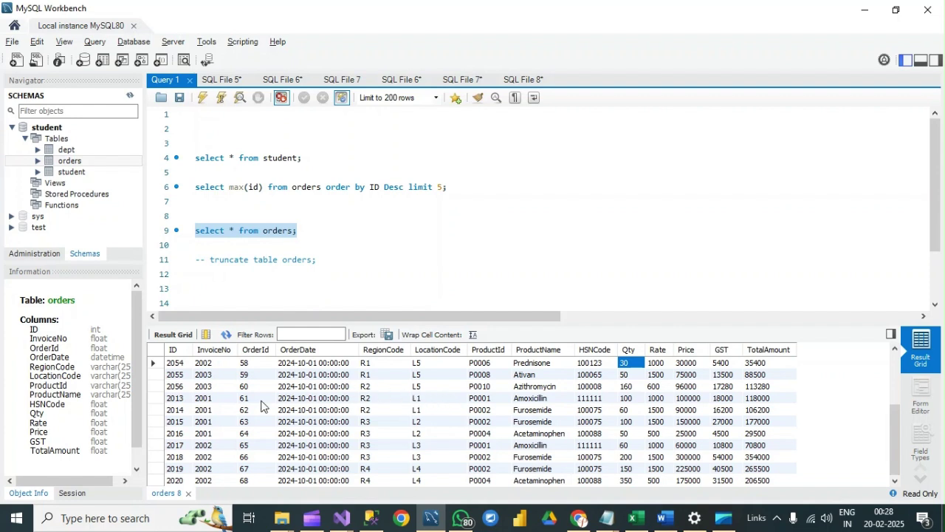
left_click(249, 480)
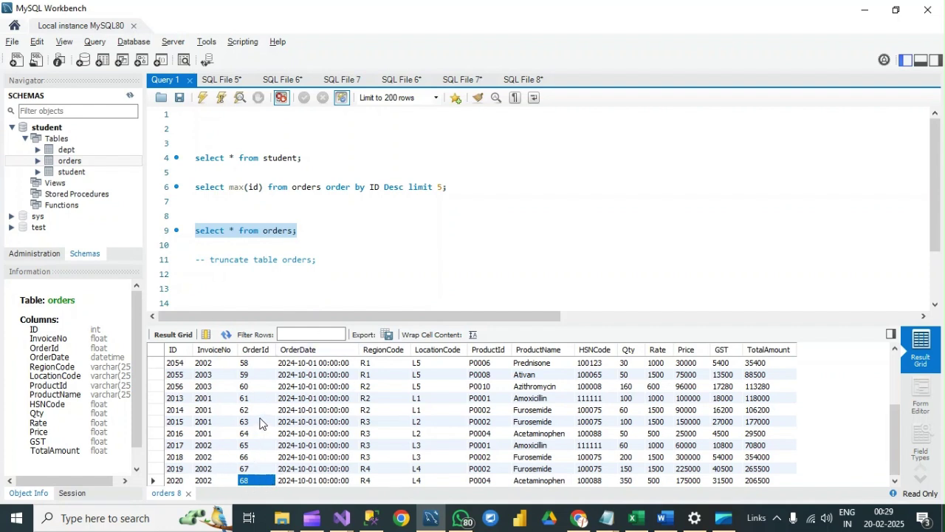
- Return to the wizard in Visual Studio, enable changing all matching records including outdated ones, and finish with inferred member support based on null change-type columns
mouse_move(347, 522)
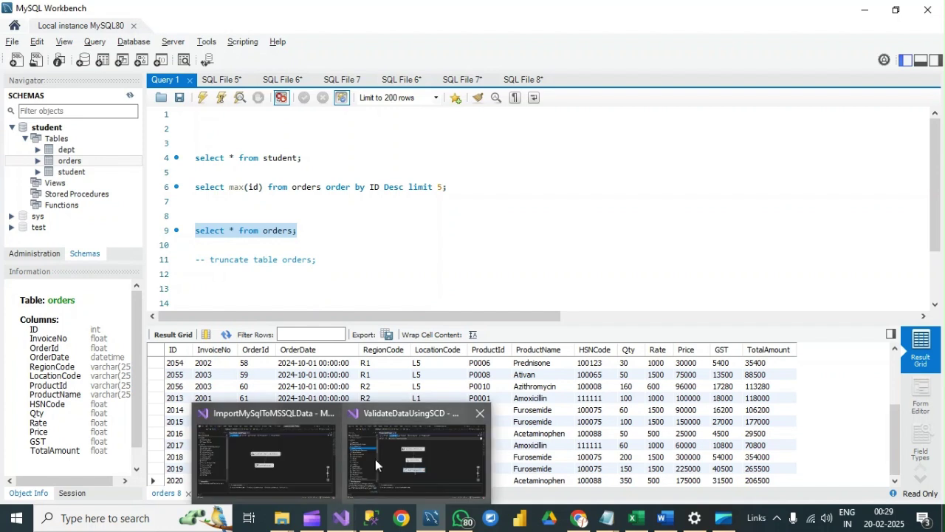
left_click(418, 452)
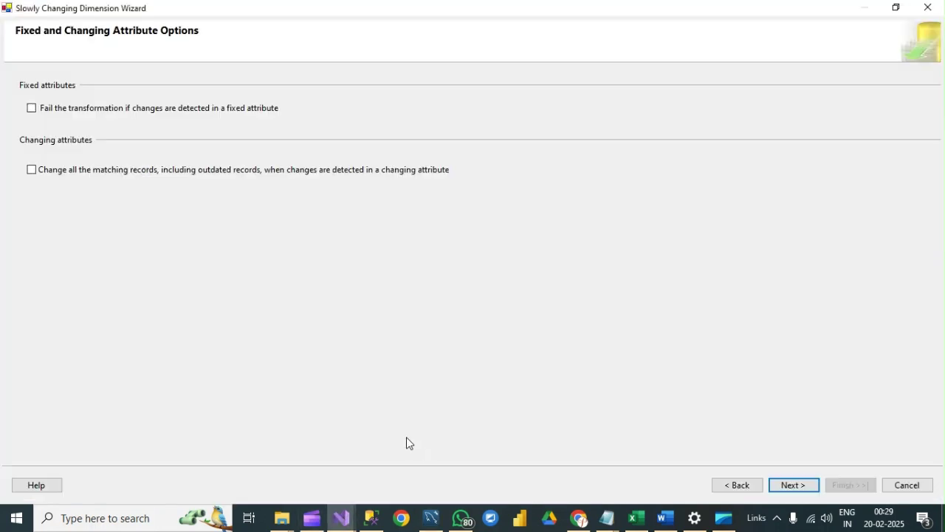
left_click(31, 170)
left_click(789, 484)
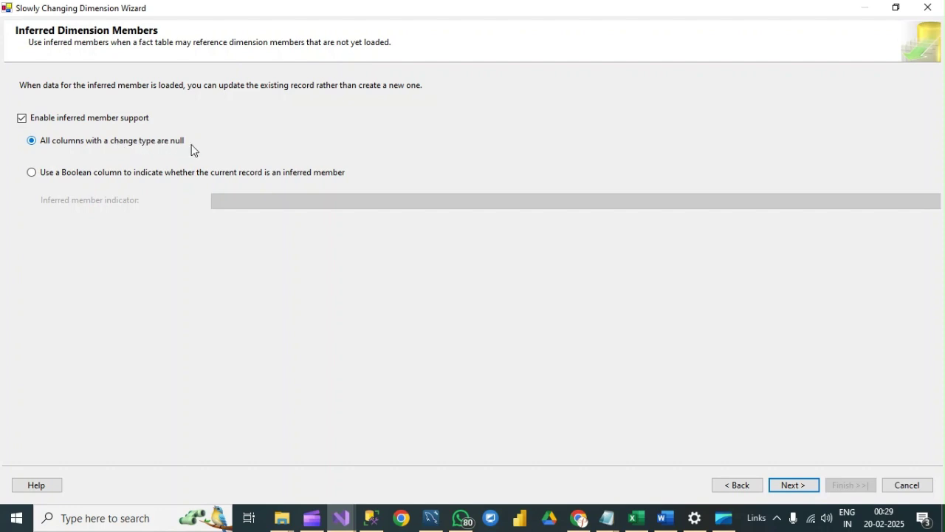
left_click(811, 489)
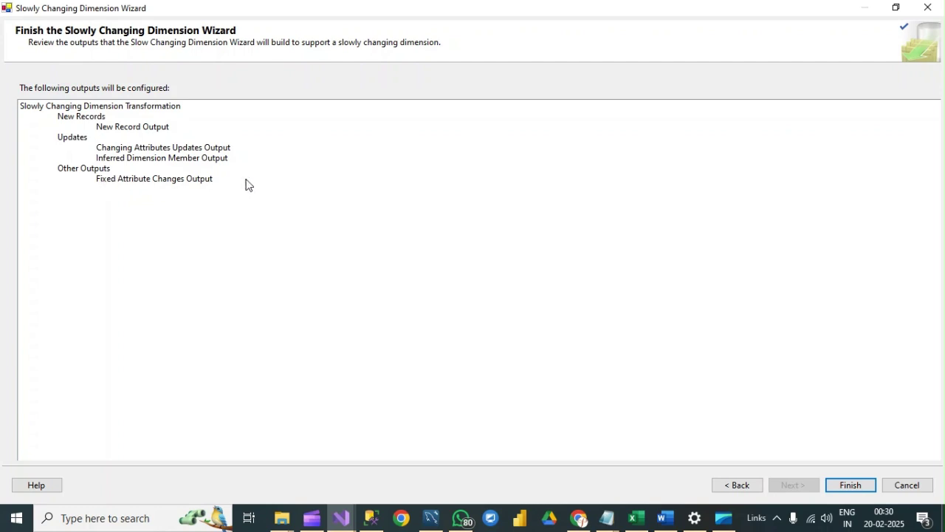
left_click(860, 490)
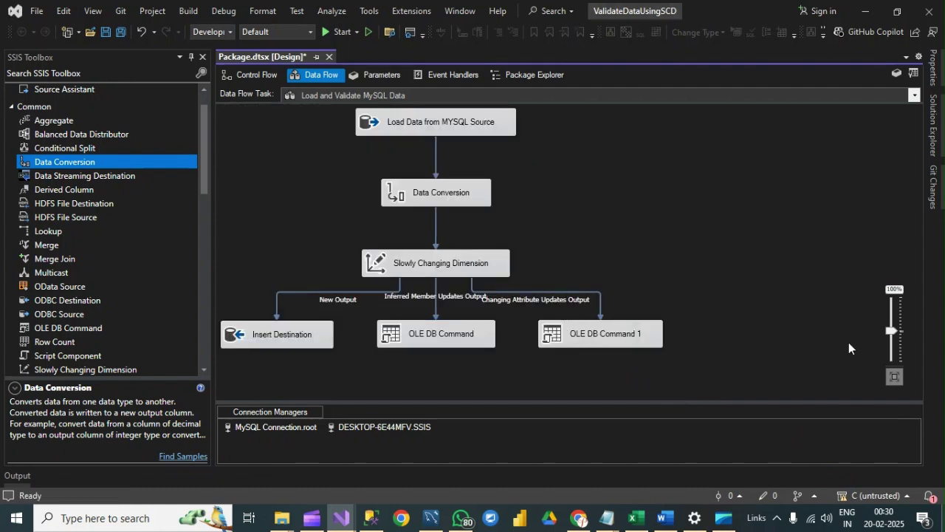
- Reposition Insert Destination, OLE DB Command and OLE DB Command 1 below the Slowly Changing Dimension, spacing them so the output labels are readable
left_click_drag(284, 341, 285, 352)
left_click_drag(438, 338, 449, 353)
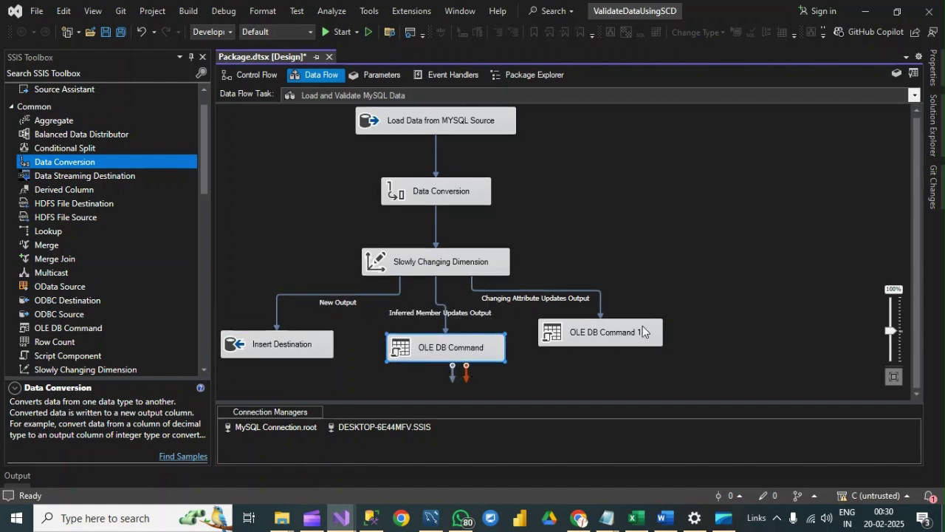
left_click_drag(644, 334, 683, 353)
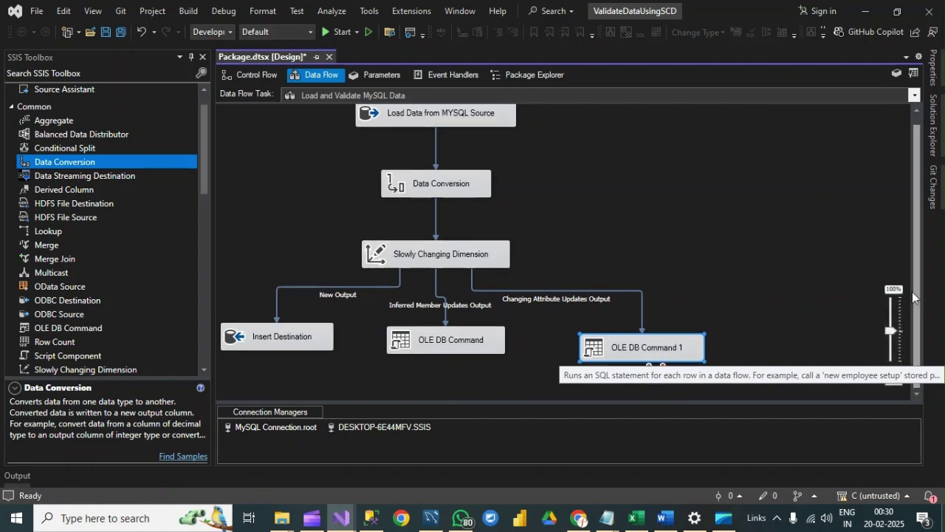
left_click_drag(254, 337, 259, 348)
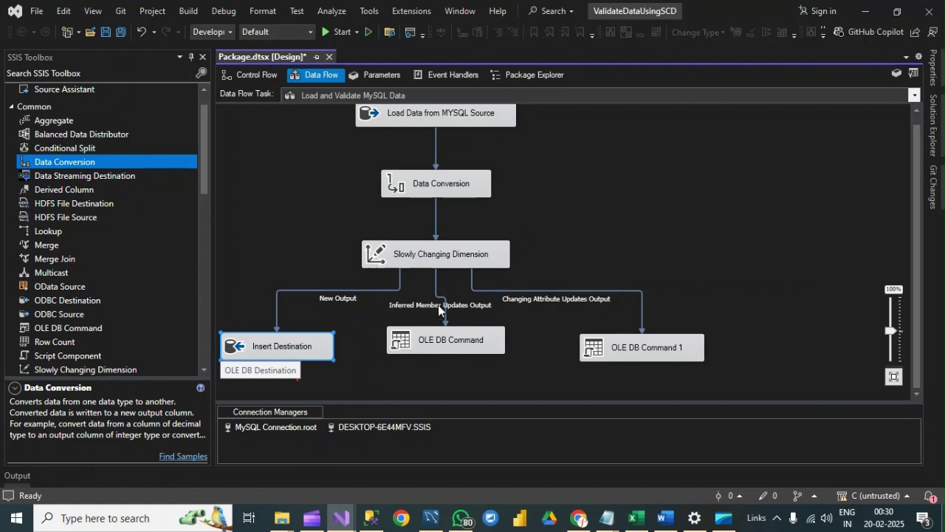
- Review the SqlCommand update statement and its OrderId condition in the OLE DB Command for inferred member updates
left_click(451, 340)
double_click(451, 339)
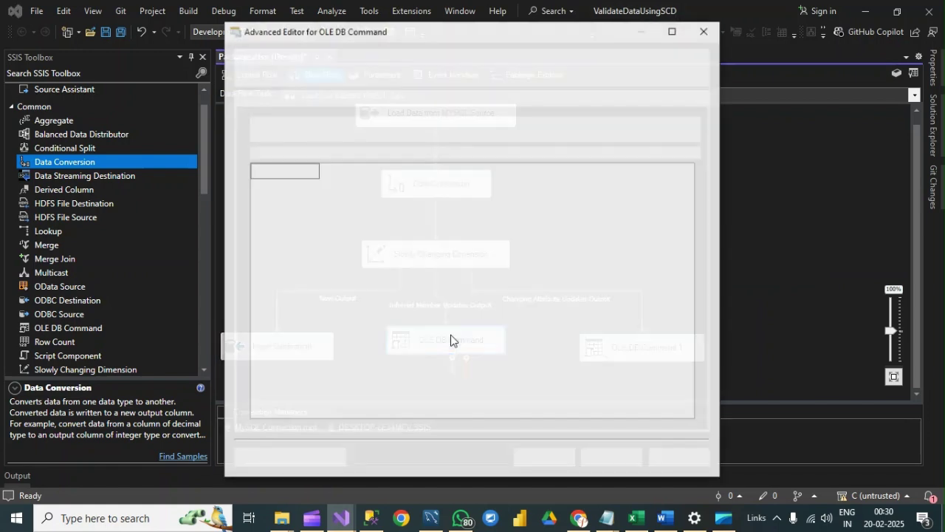
left_click(350, 104)
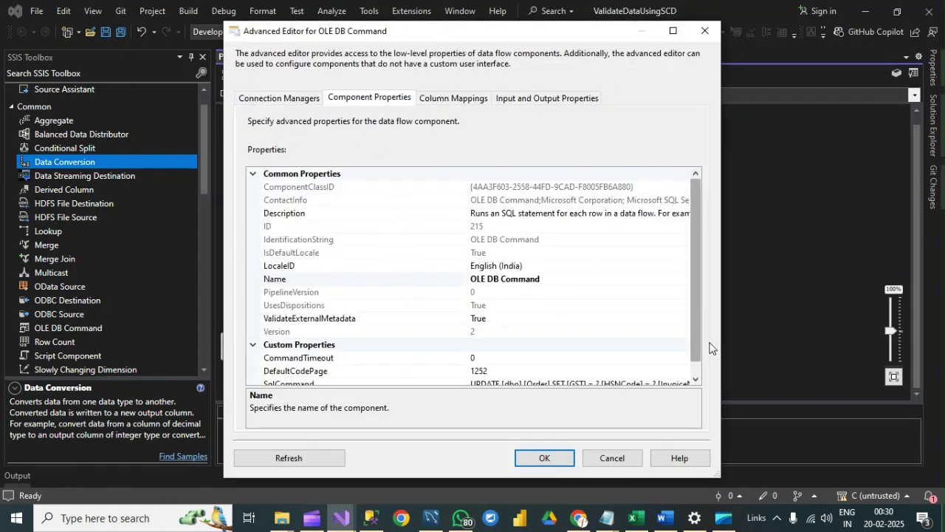
scroll(698, 347, "down", 1)
left_click(552, 371)
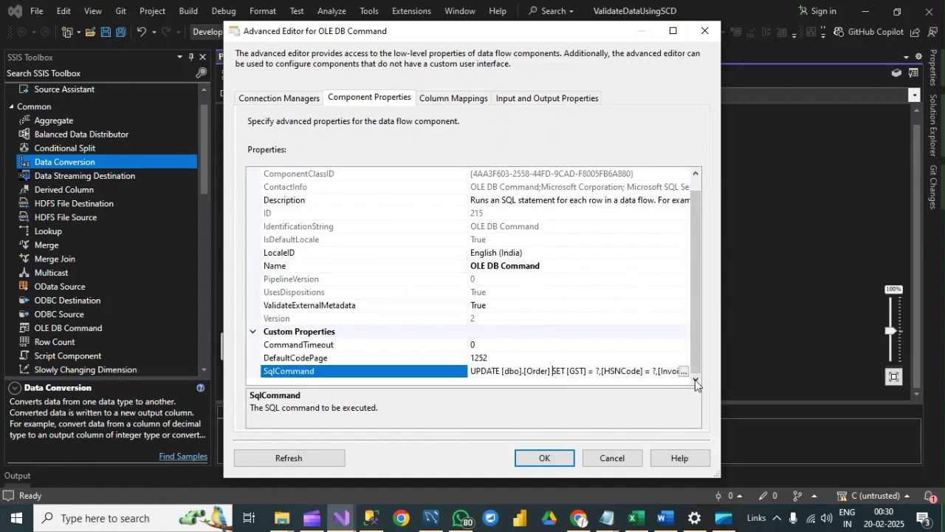
left_click(686, 371)
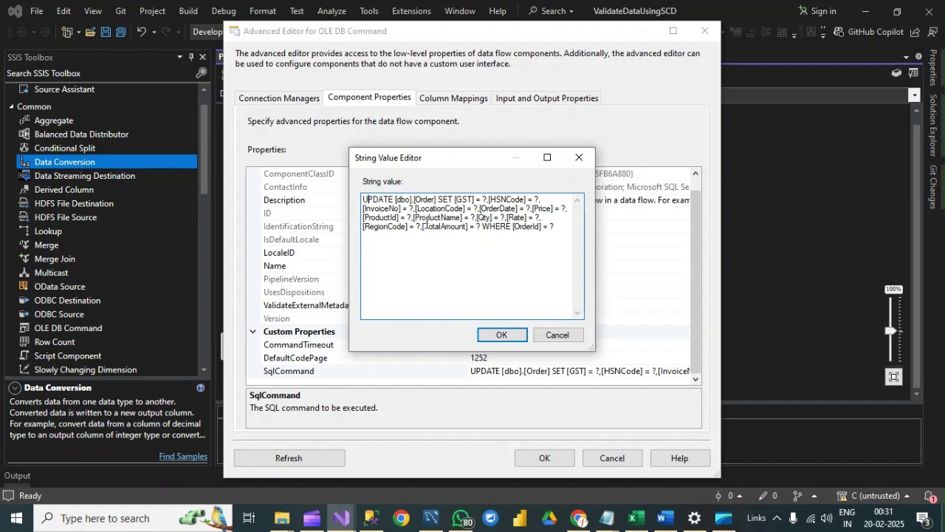
left_click_drag(483, 227, 545, 229)
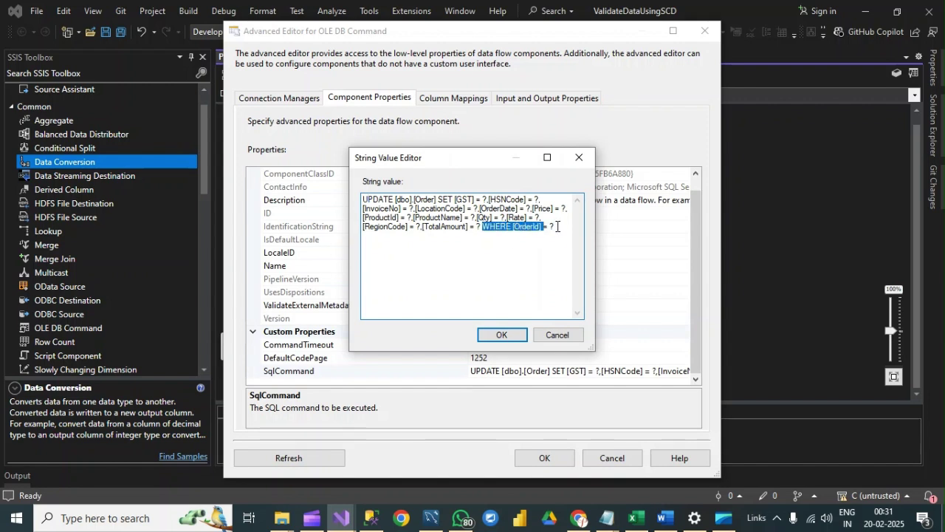
left_click(557, 226)
left_click(509, 335)
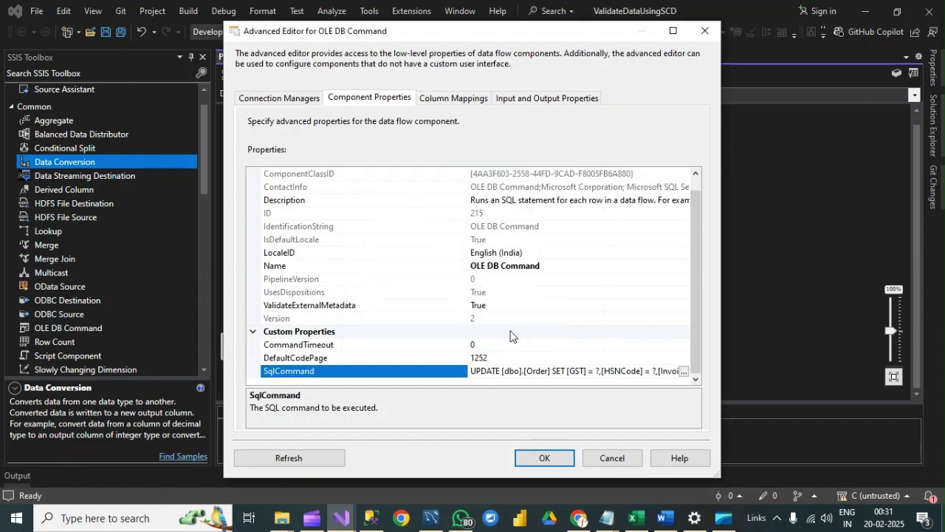
left_click(545, 458)
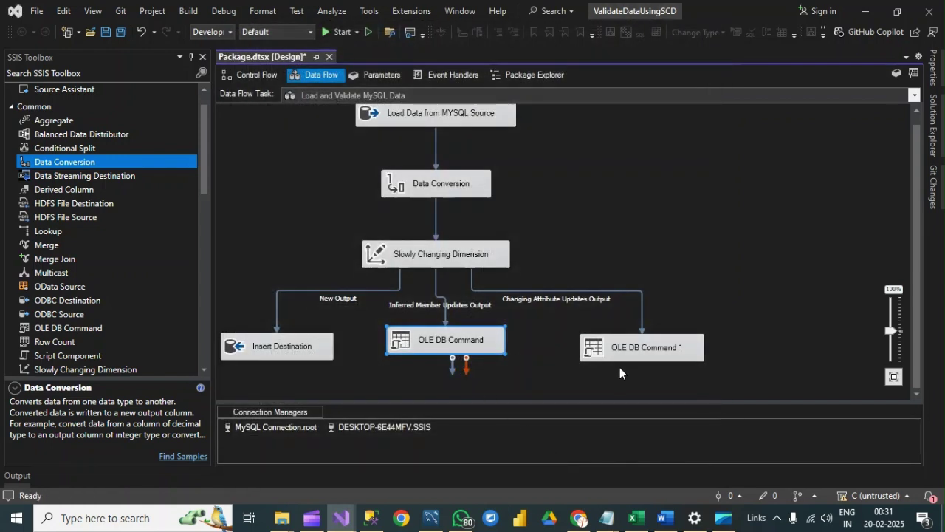
- Review the SqlCommand update statement in OLE DB Command 1, which handles changing attribute updates
double_click(621, 355)
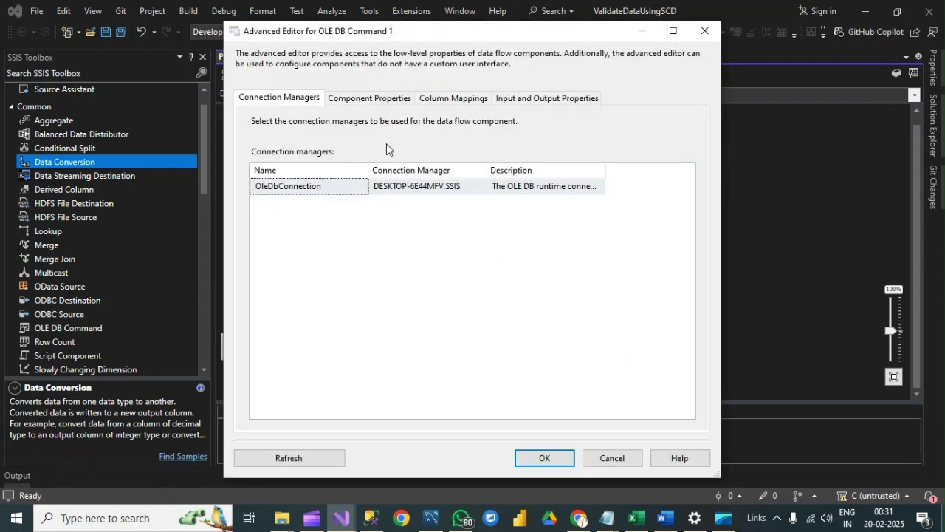
left_click(367, 102)
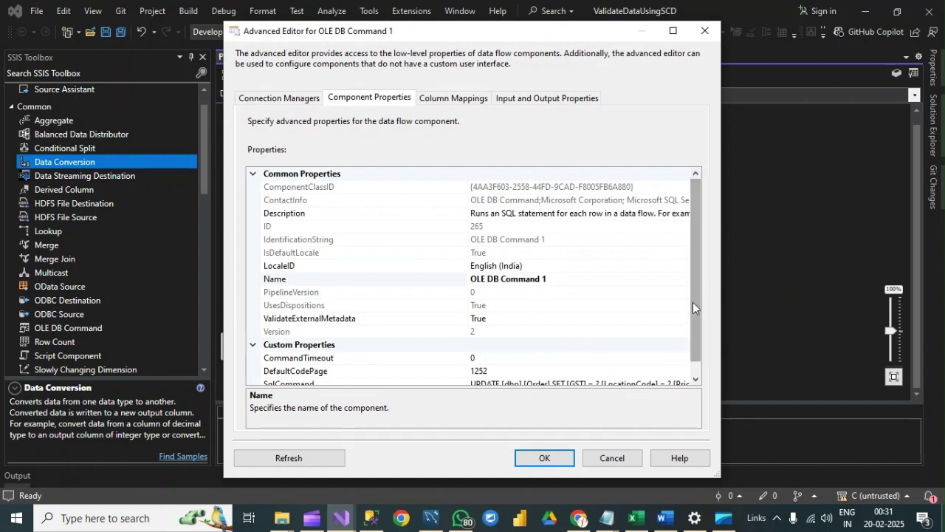
left_click_drag(693, 307, 694, 344)
left_click(665, 371)
left_click(682, 372)
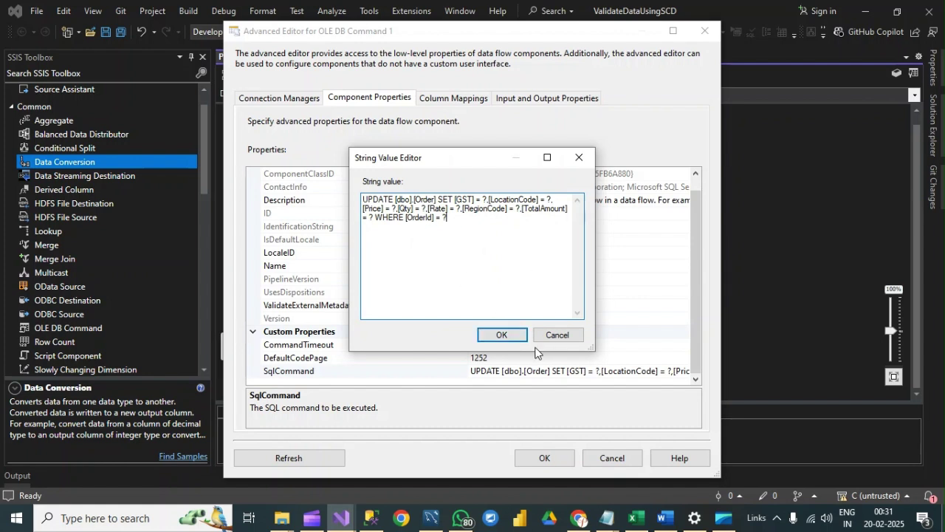
left_click(503, 336)
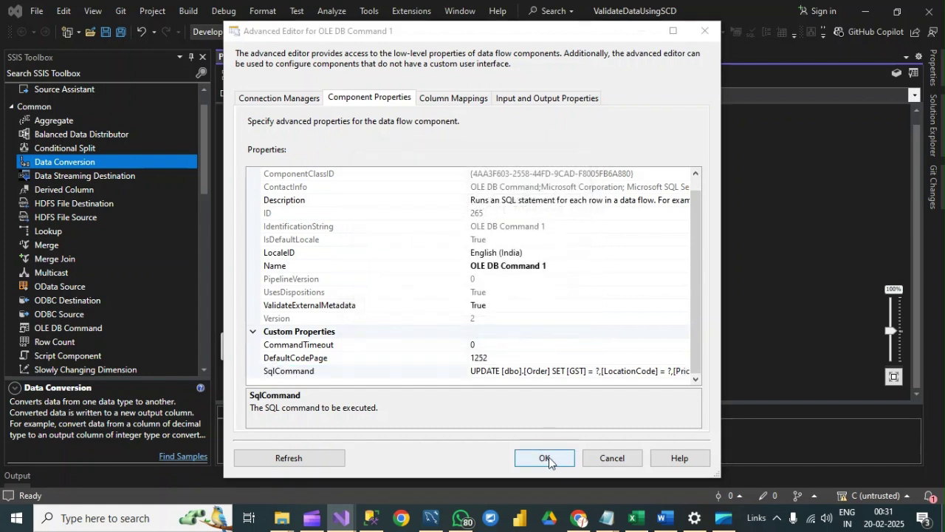
left_click(551, 458)
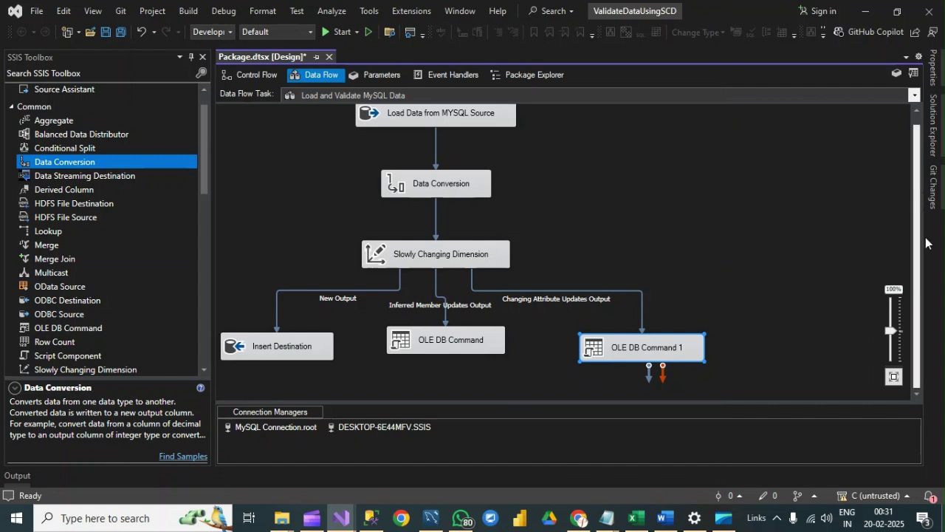
- Switch to SQL Server Management Studio and rerun only the select query on the Order table to check its row count
left_click_drag(921, 194, 919, 150)
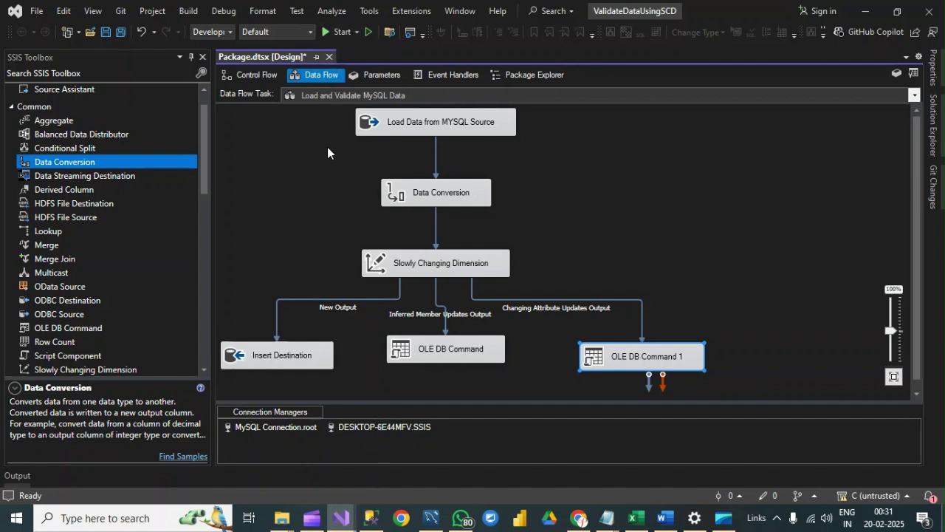
left_click(371, 517)
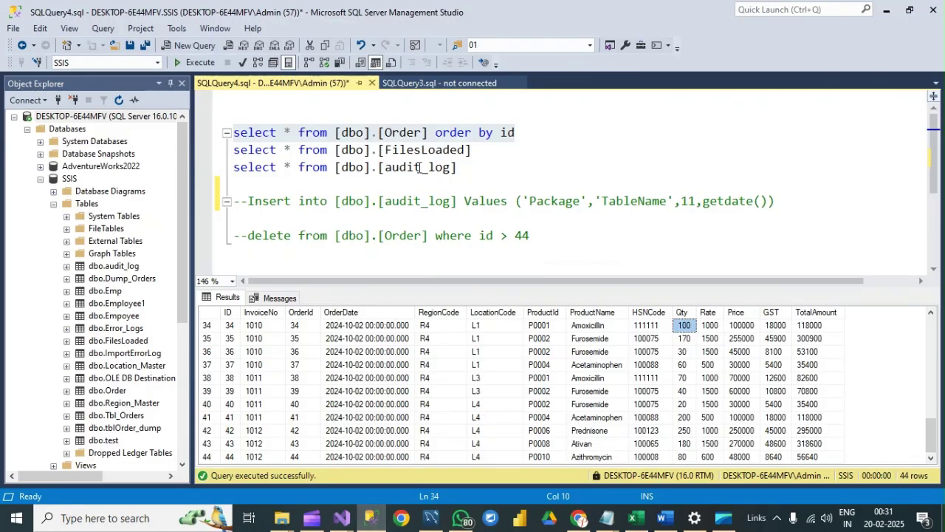
left_click_drag(515, 132, 233, 132)
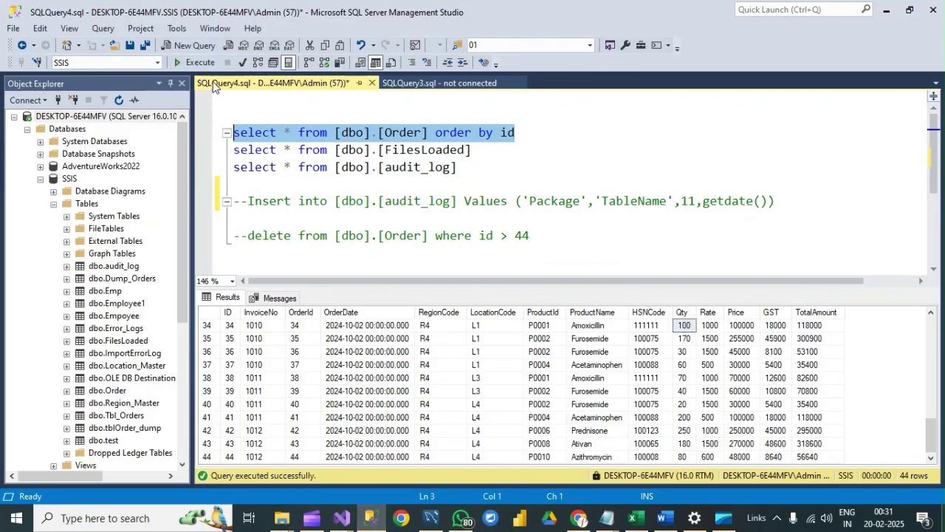
left_click(193, 62)
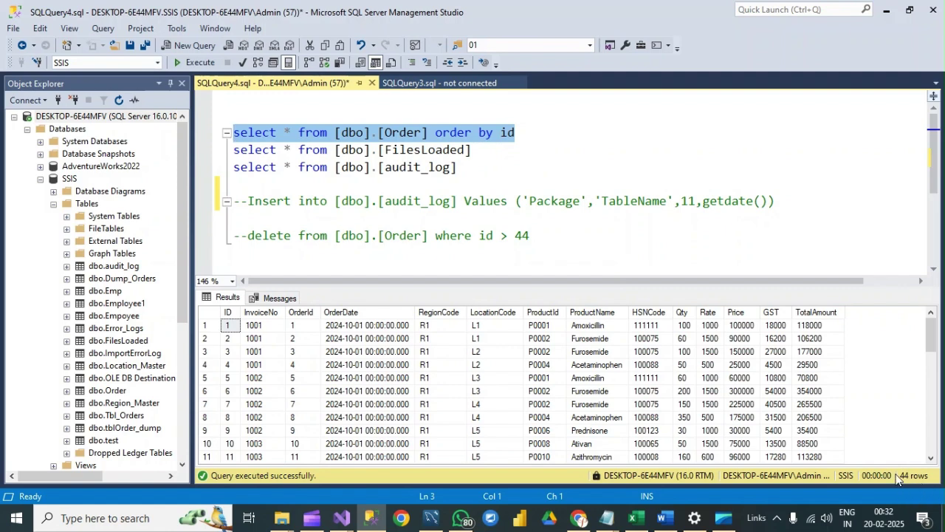
- Glance at the orders query in MySQL Workbench and run the ValidateDataUsingSCD package in Visual Studio
left_click(433, 520)
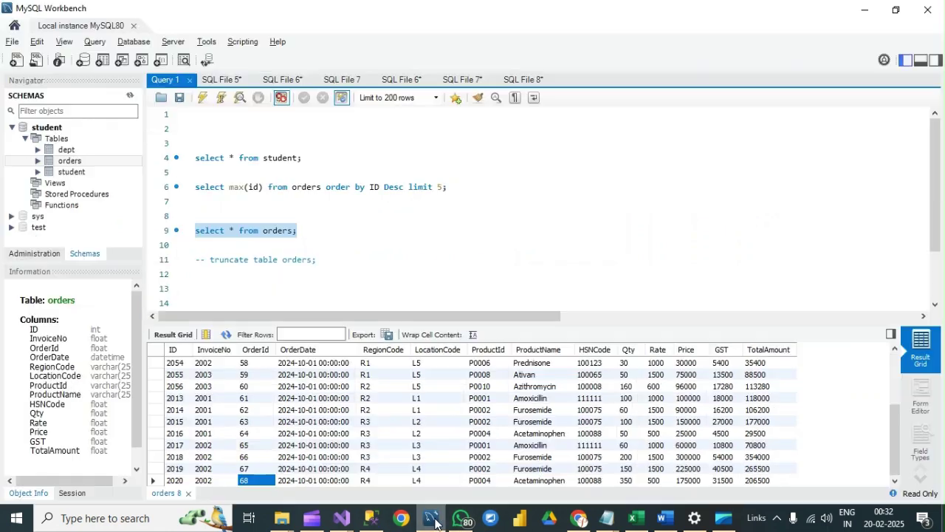
left_click(334, 258)
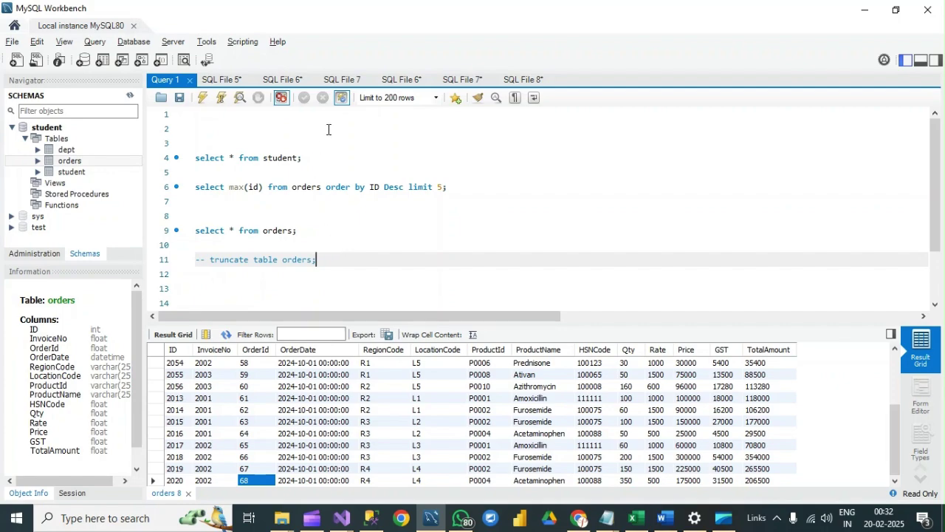
mouse_move(341, 518)
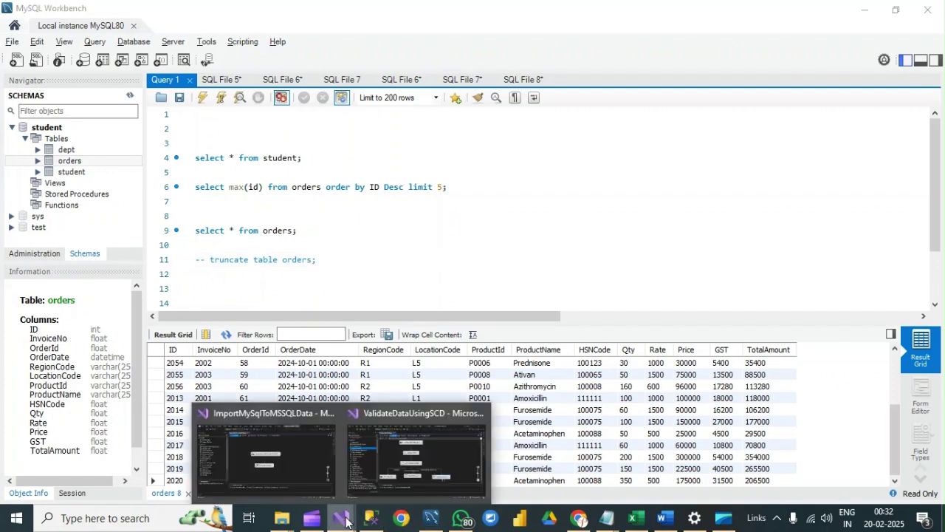
left_click(400, 458)
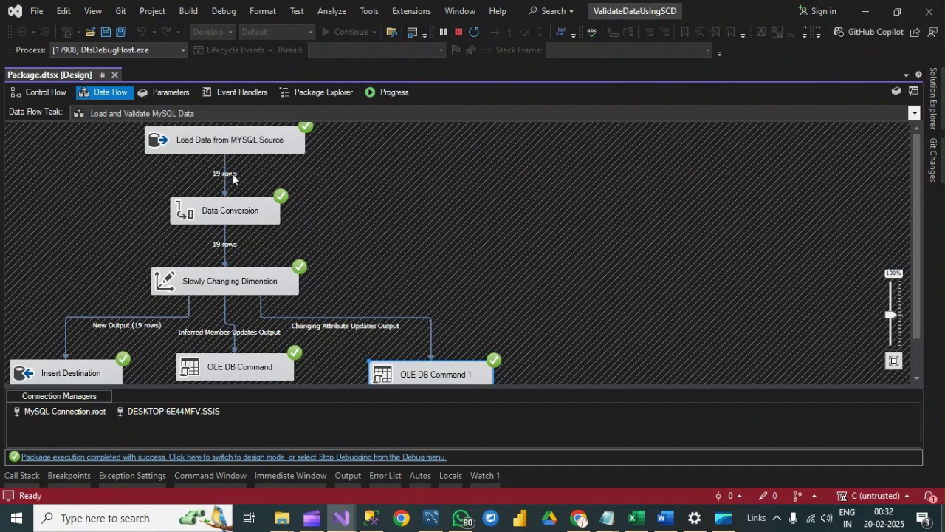
- Compare the existing query results in SQL Server Management Studio and MySQL Workbench, and stop debugging the ValidateDataUsingSCD package in Visual Studio
left_click(371, 517)
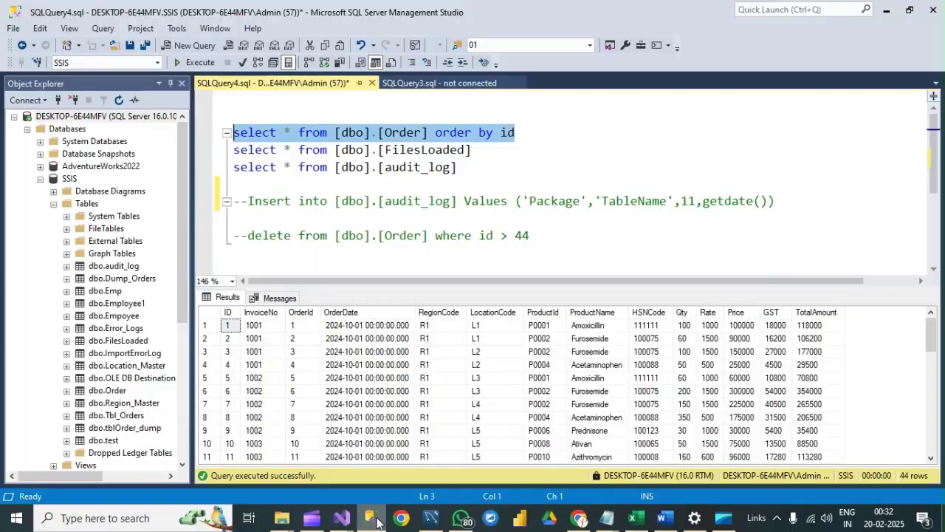
left_click(427, 518)
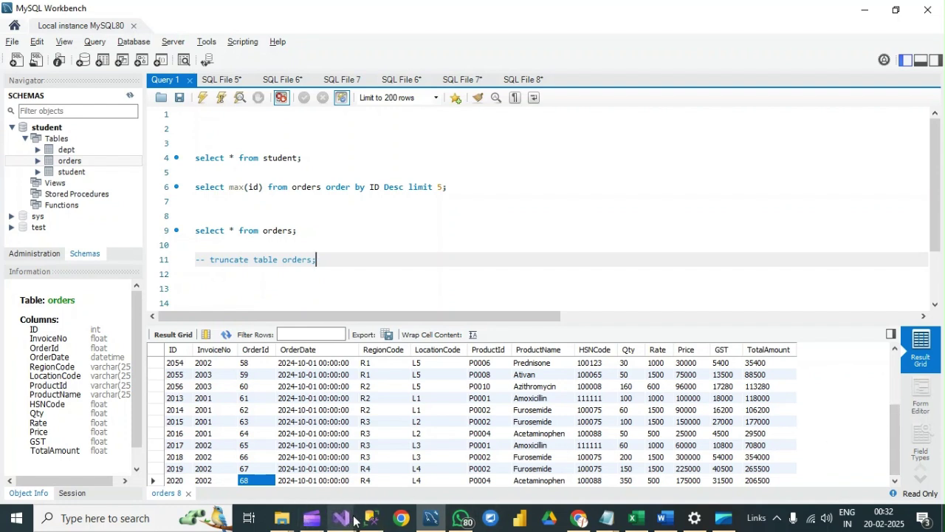
mouse_move(353, 520)
left_click(413, 454)
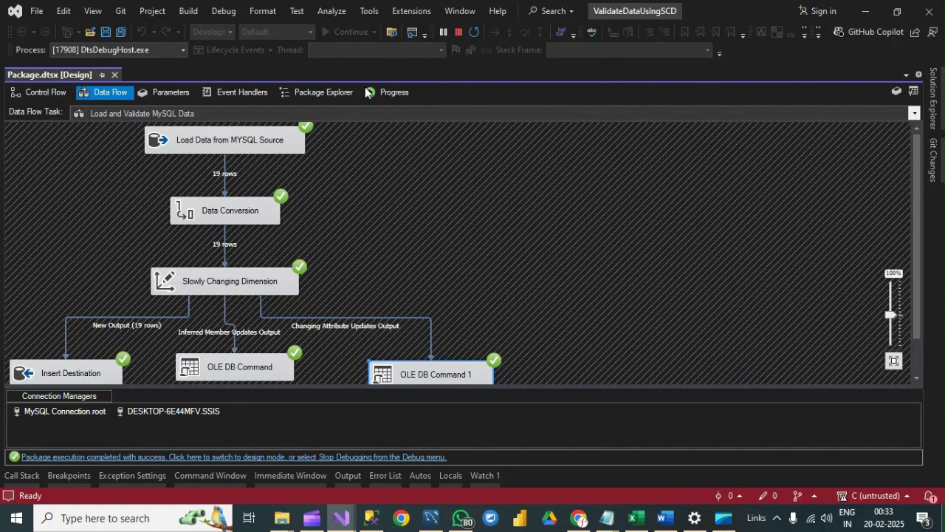
left_click(459, 32)
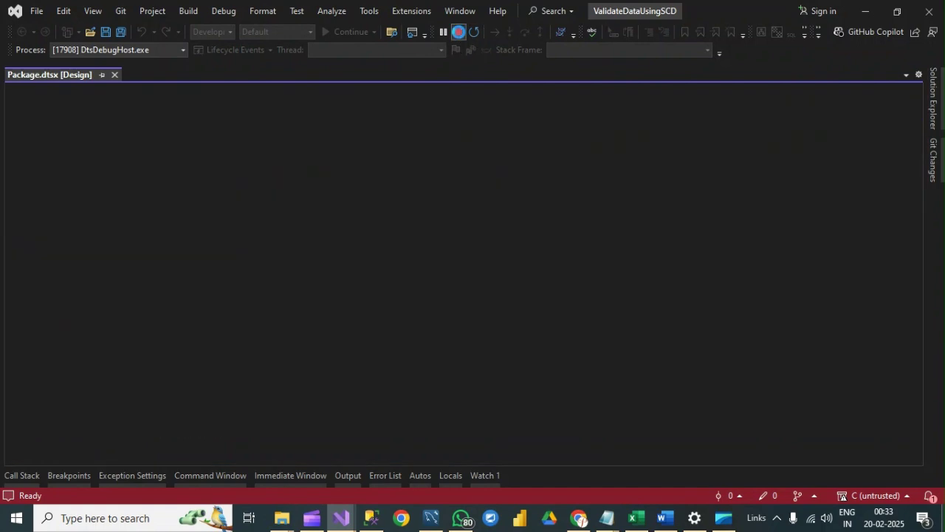
- Switch to SQL Server Management Studio, rerun the select query on the Order table, and widen the results' ID column at the newly inserted rows
left_click(371, 518)
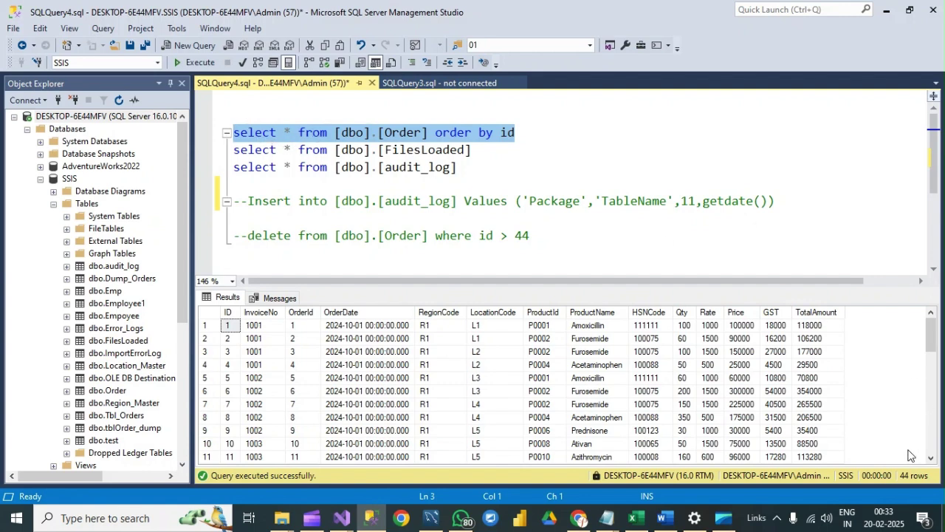
left_click(203, 63)
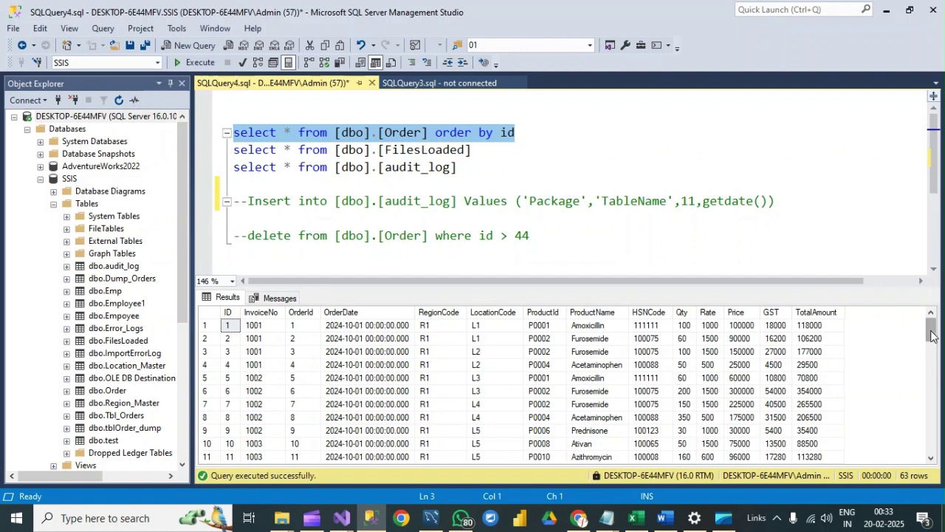
left_click_drag(932, 330, 930, 407)
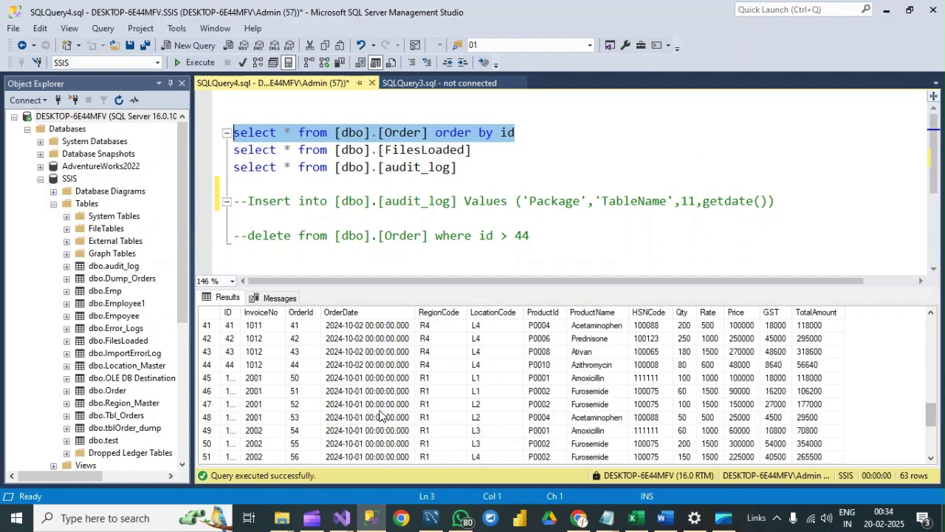
left_click(233, 378)
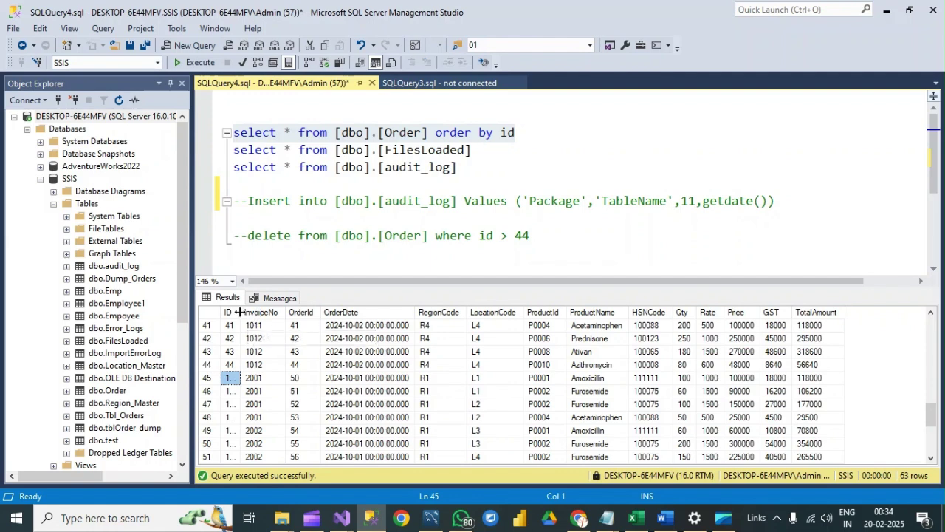
left_click_drag(241, 313, 255, 316)
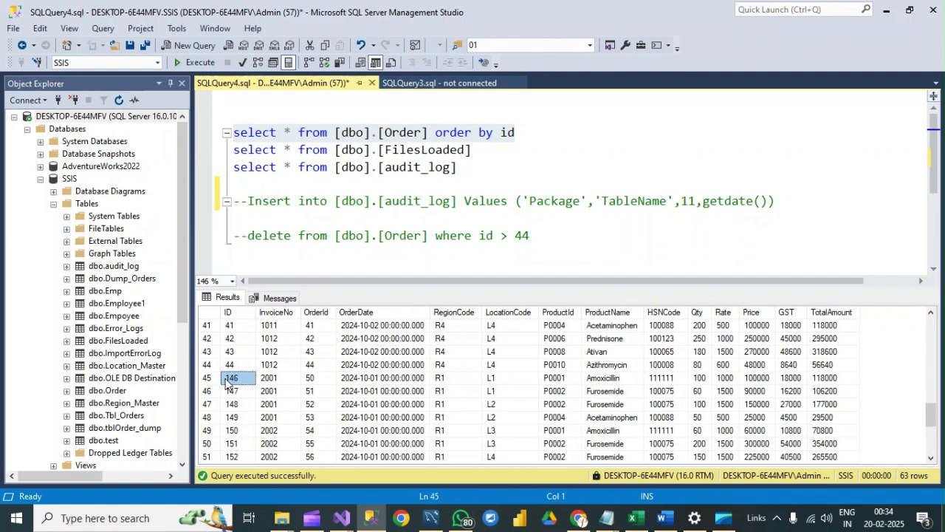
- Inspect the InvoiceNo and OrderId values of the newly inserted Order rows down to the last row
left_click(271, 381)
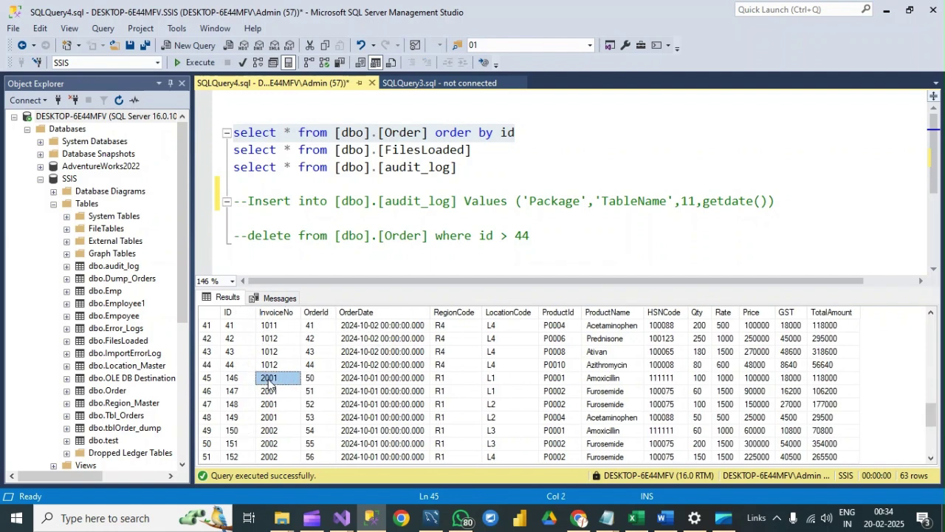
left_click(316, 380)
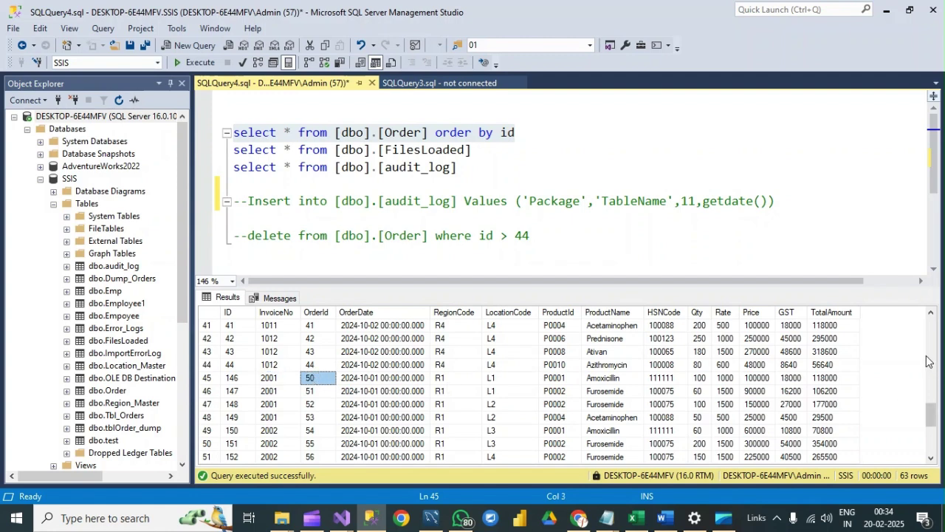
left_click_drag(931, 415, 930, 443)
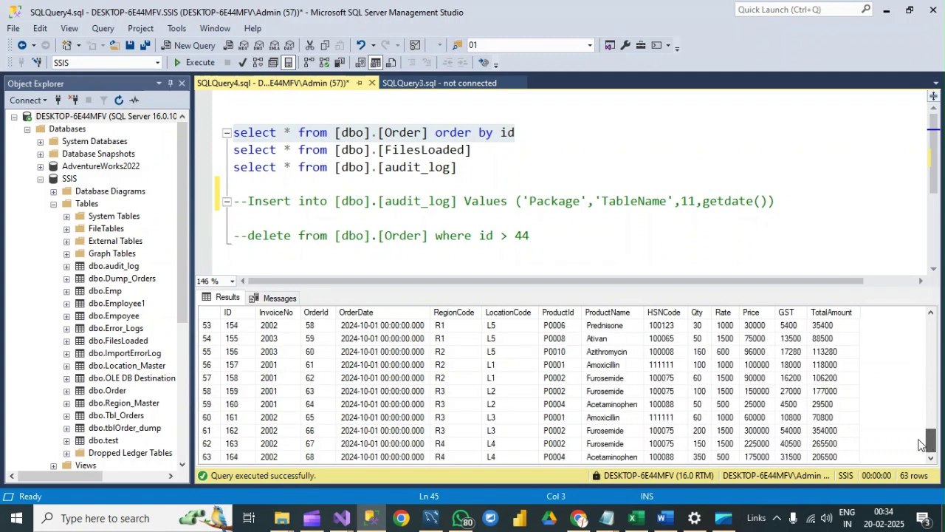
left_click(318, 457)
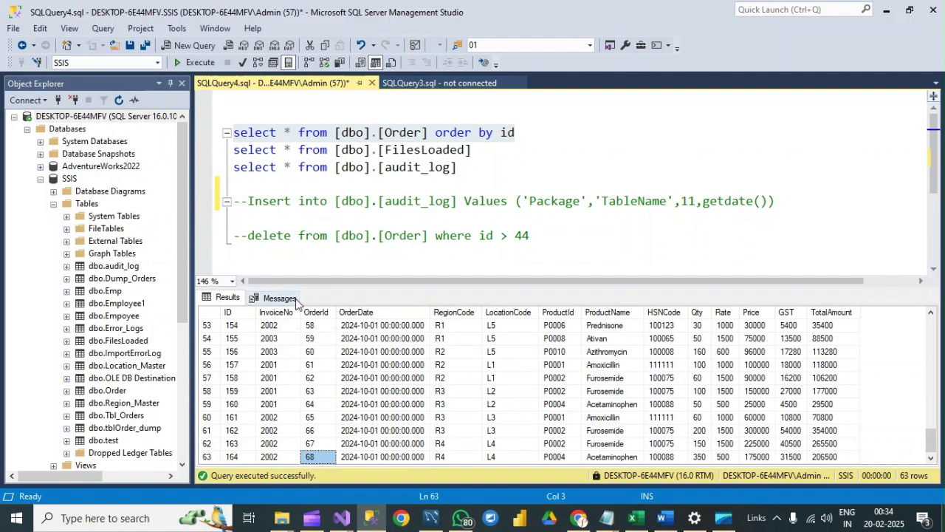
left_click(370, 236)
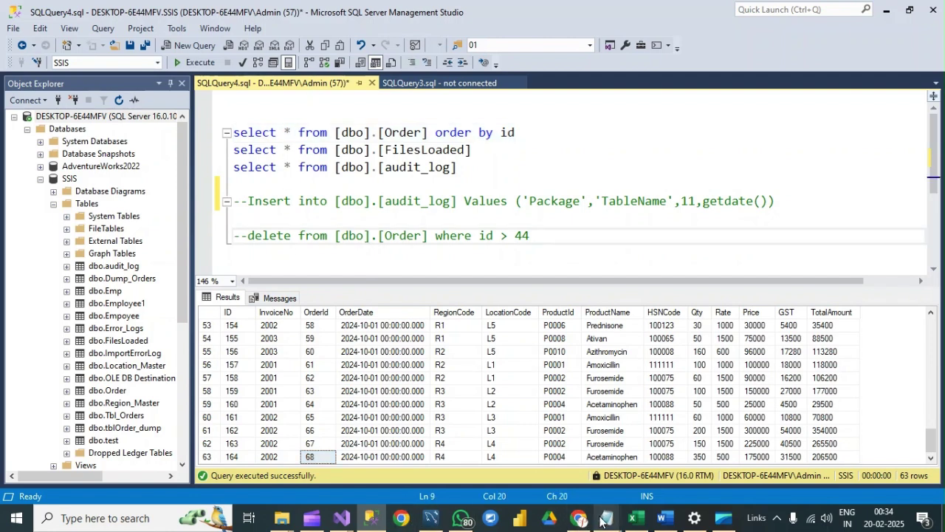
- Copy the INSERT Into Orders statement under "3. Insert New Recored" from the Lab-11 All Script file in Notepad
mouse_move(608, 521)
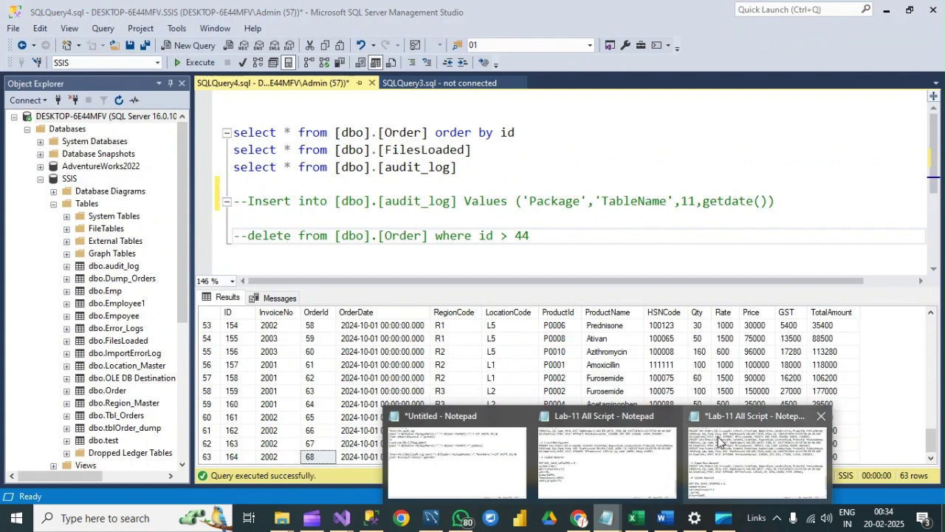
mouse_move(720, 442)
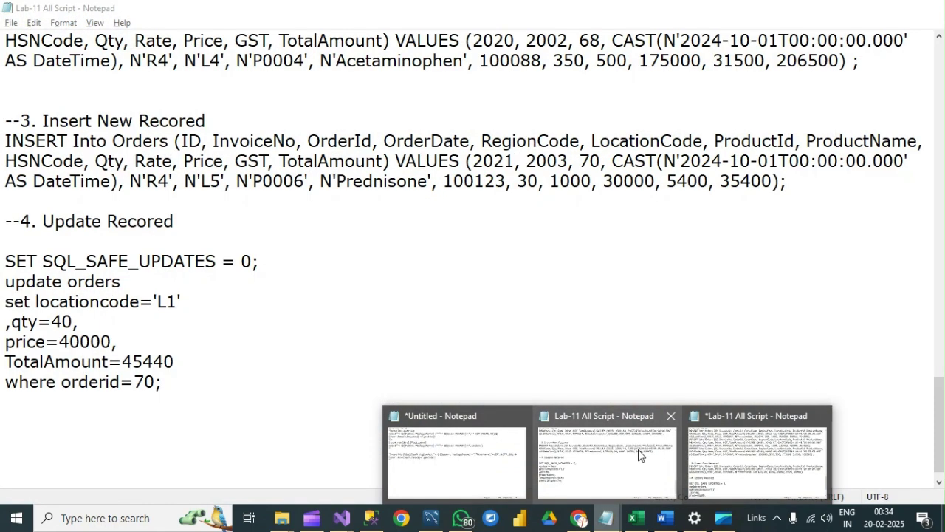
left_click(640, 455)
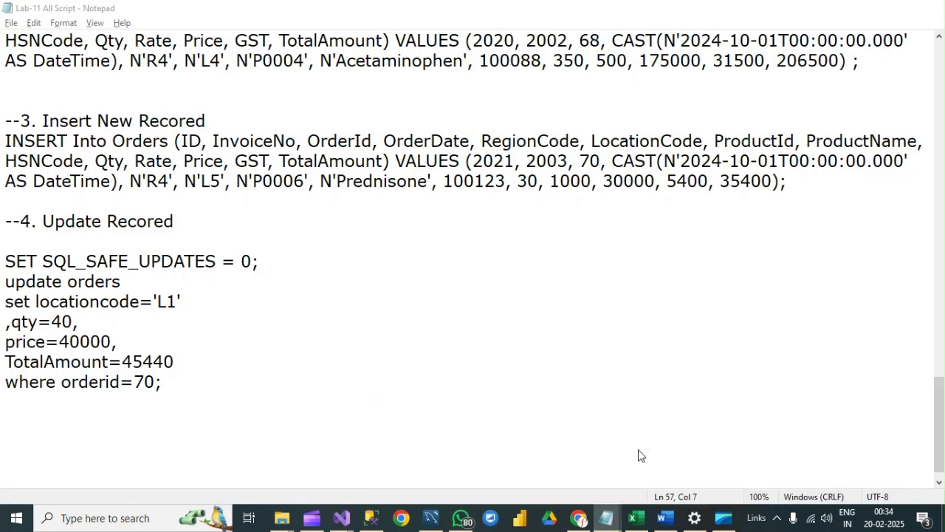
scroll(75, 241, "up", 5)
scroll(72, 271, "down", 5)
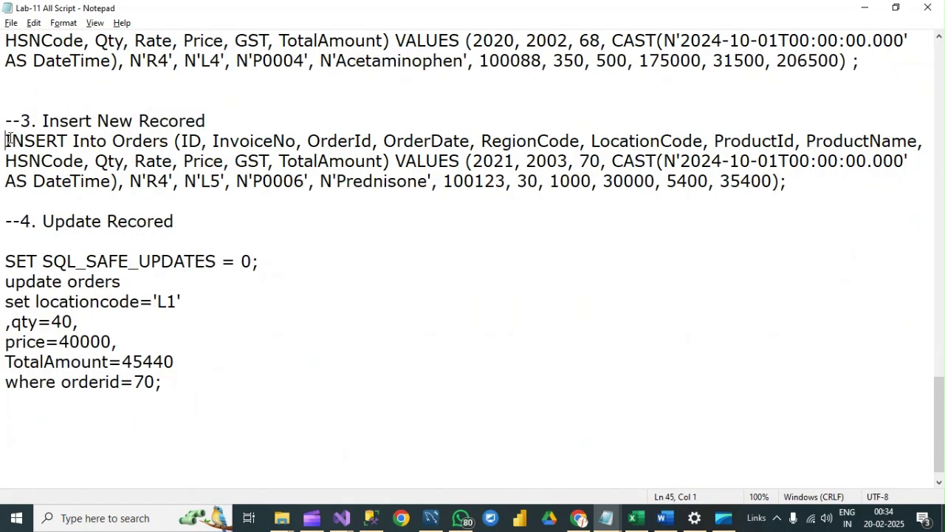
left_click_drag(6, 141, 172, 196)
left_click_drag(509, 207, 799, 183)
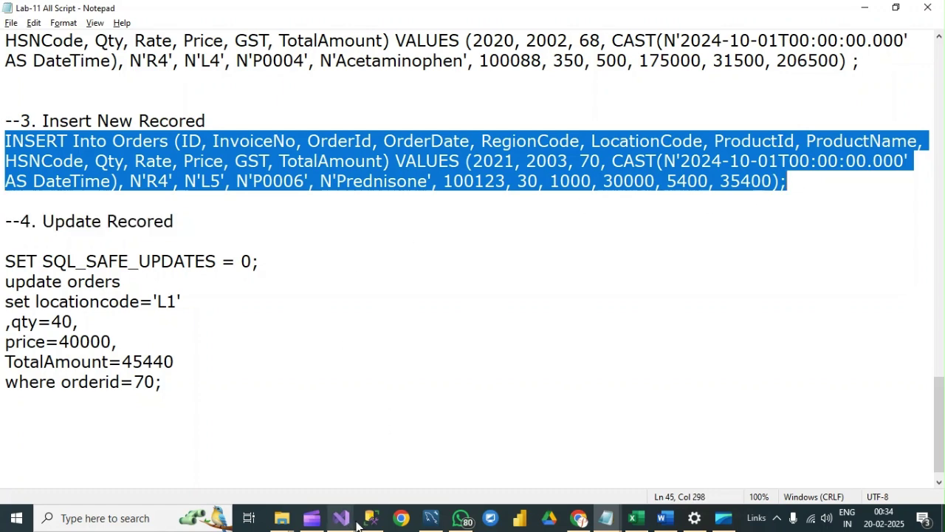
- Paste the insert statement into a new query tab in MySQL Workbench and change its OrderId value to 69
left_click(433, 523)
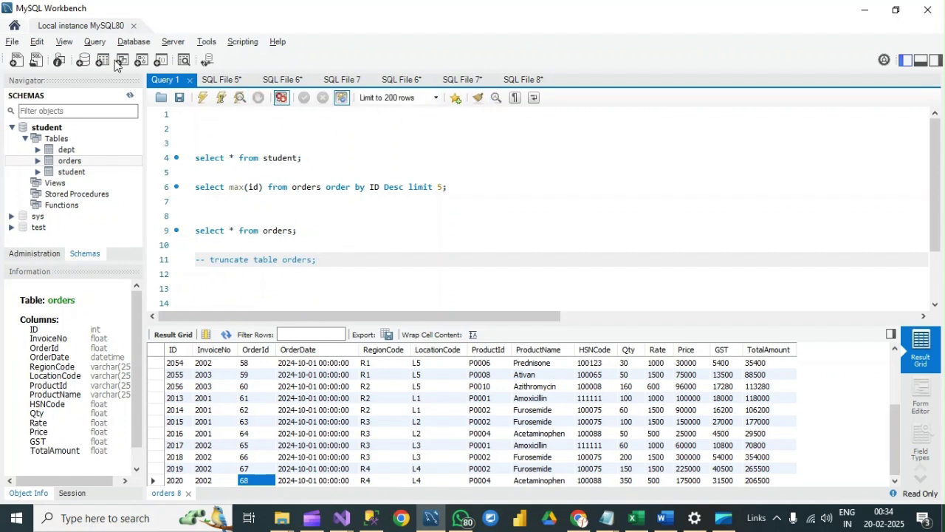
left_click(17, 59)
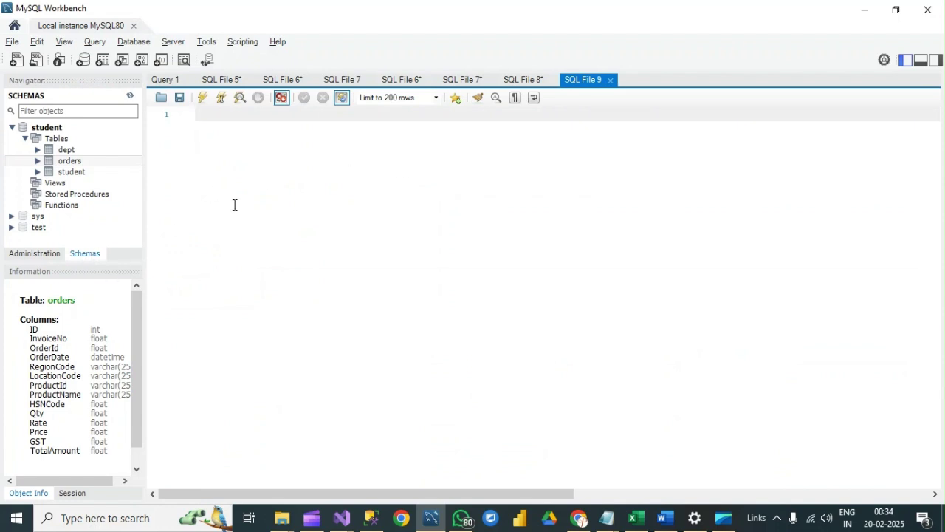
key("ctrl+v")
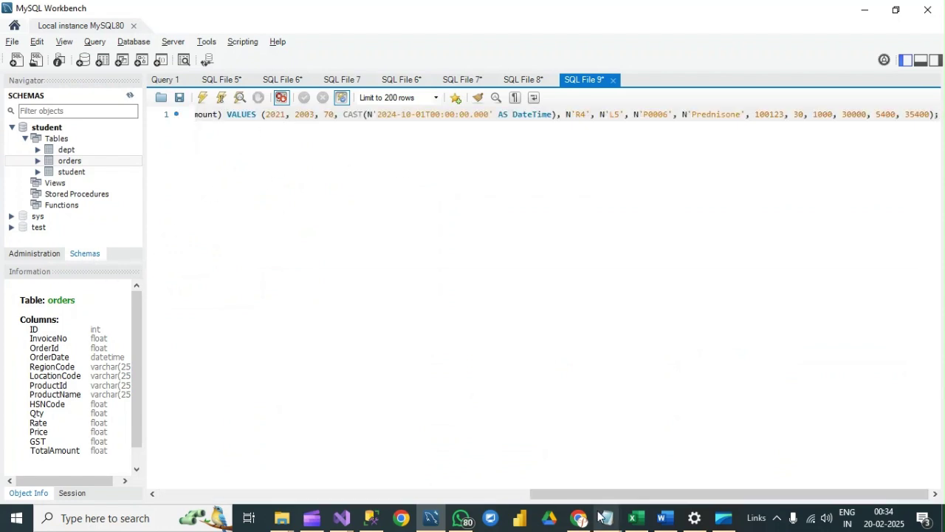
left_click_drag(575, 497, 410, 481)
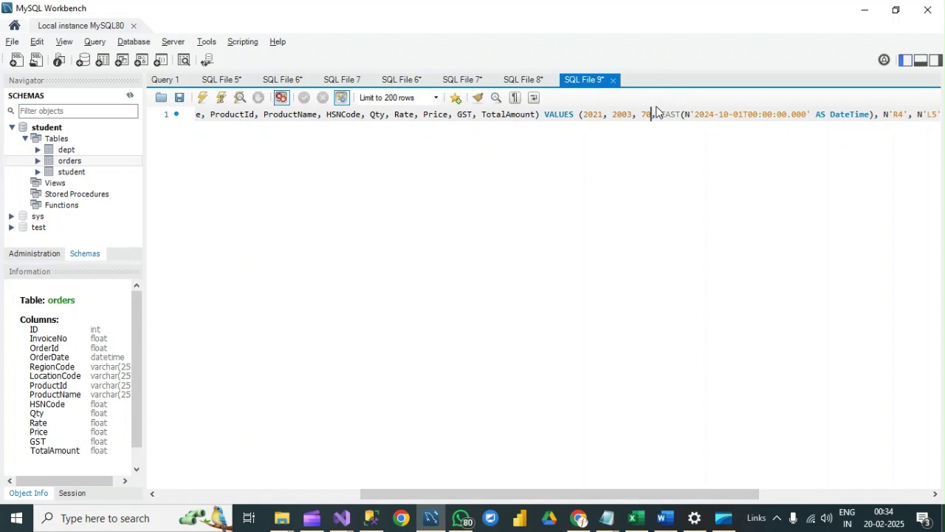
key("BackSpace")
key("BackSpace")
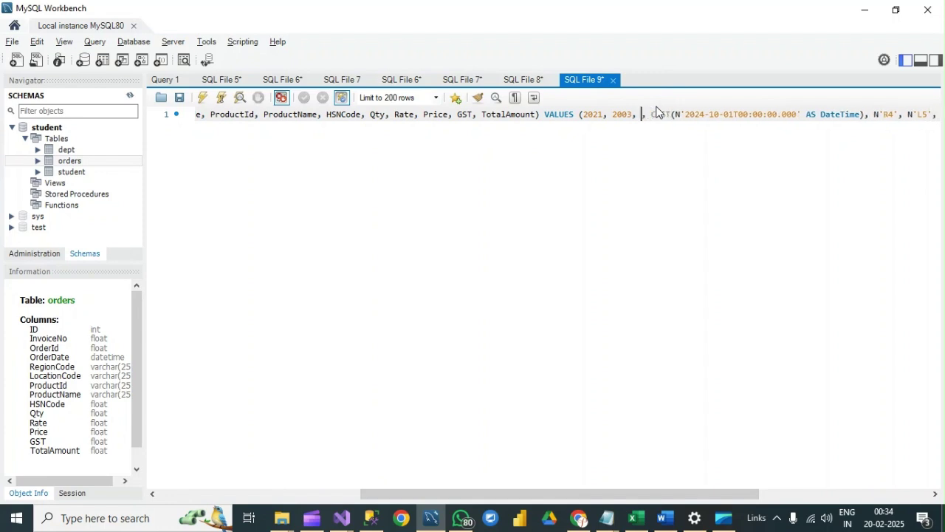
type("69")
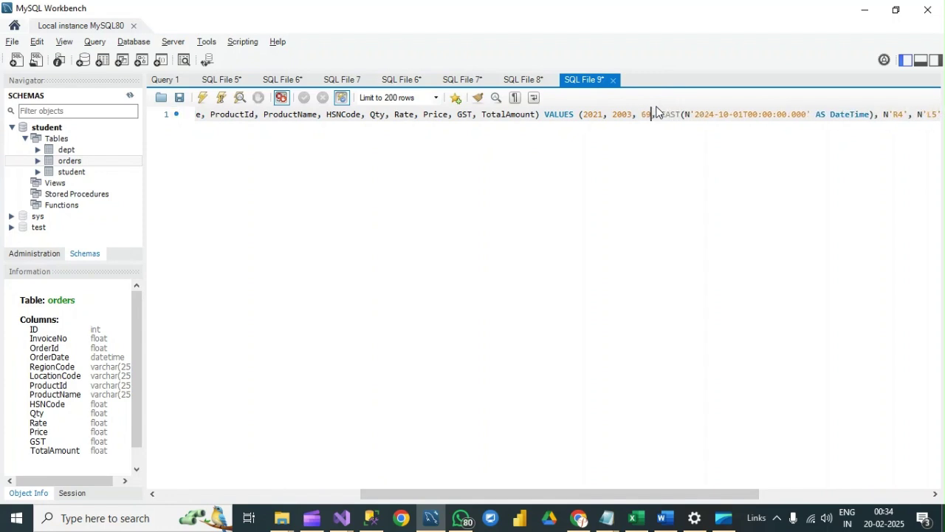
- Check the last OrderId of the Order table in SQL Server Management Studio, and execute the edited insert statement in MySQL Workbench
left_click(371, 518)
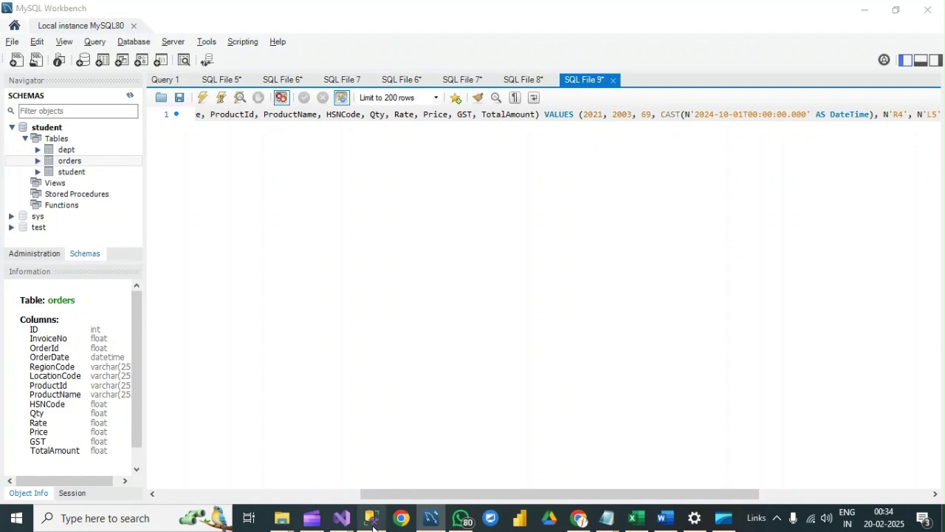
left_click(316, 458)
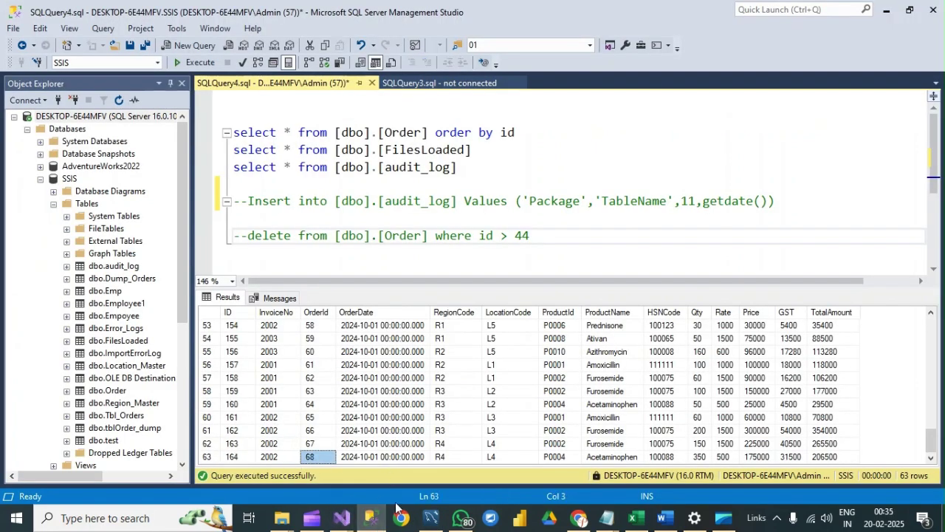
left_click(430, 518)
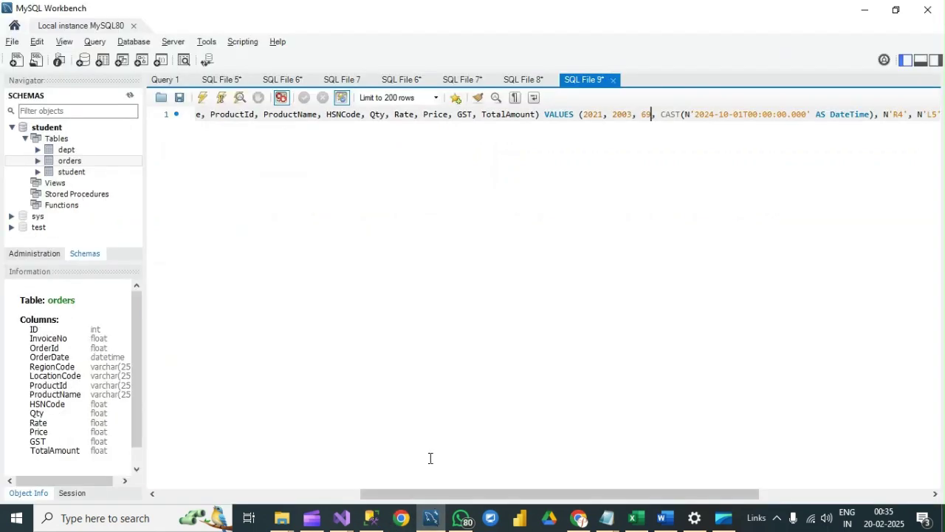
left_click(221, 98)
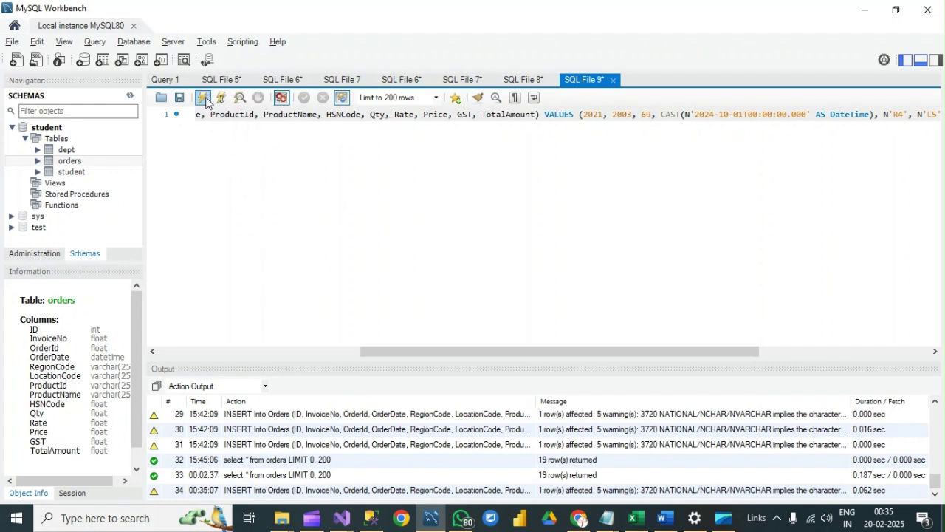
- Rerun select * from orders in the Query 1 tab and check the OrderId of the last row returned
left_click(168, 80)
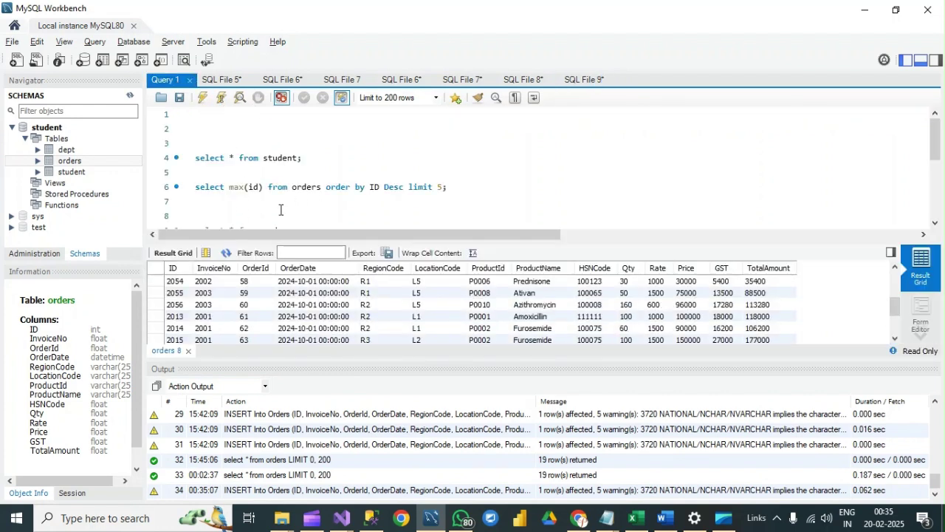
left_click(921, 60)
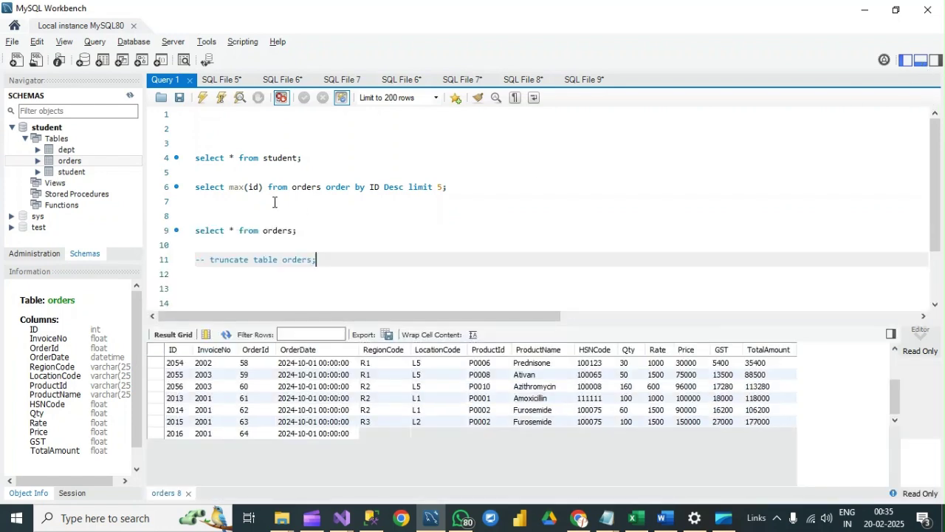
left_click_drag(299, 232, 190, 232)
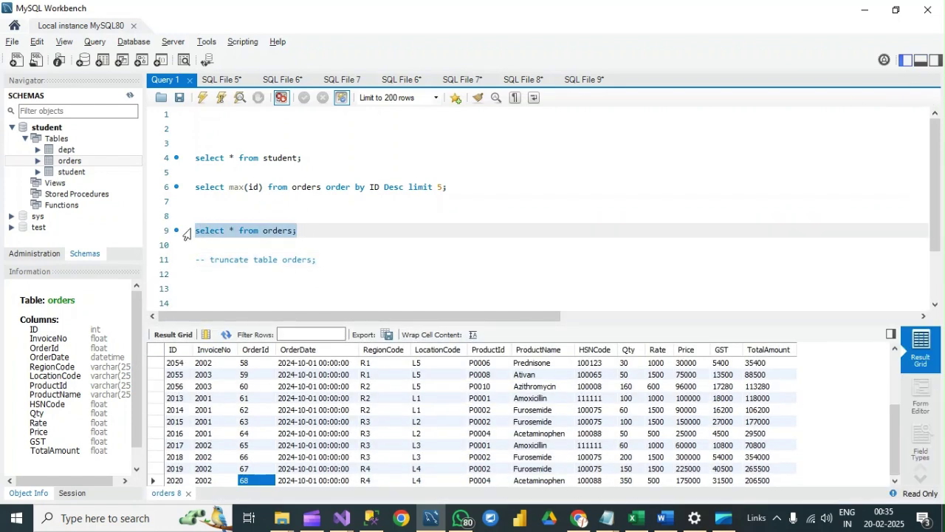
left_click(203, 99)
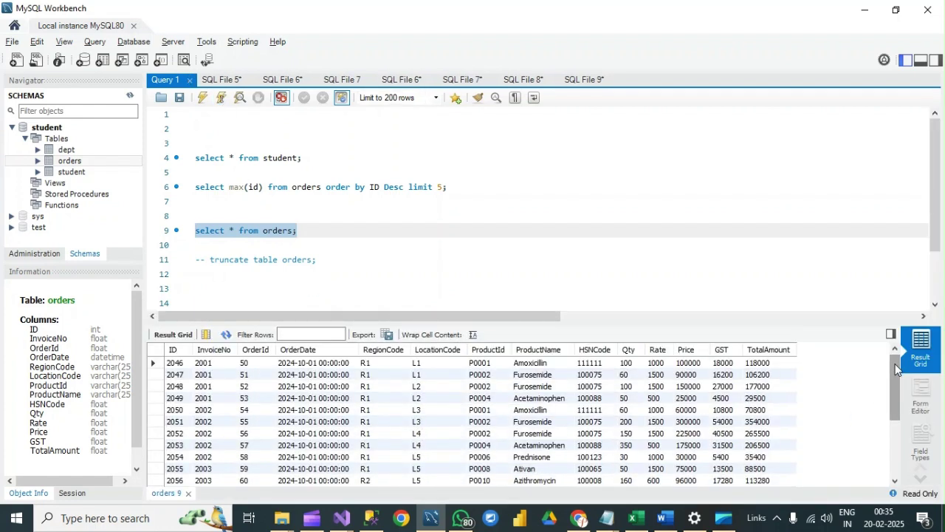
left_click_drag(896, 369, 894, 441)
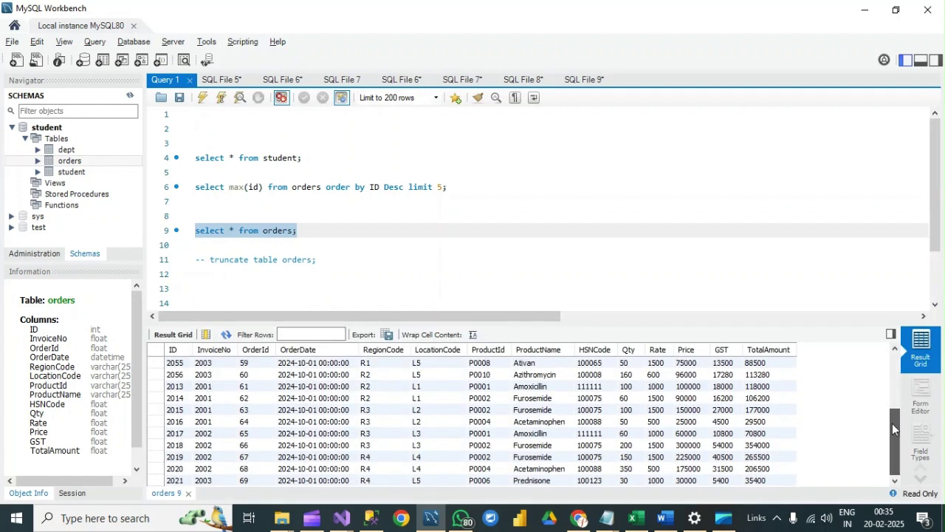
left_click(243, 481)
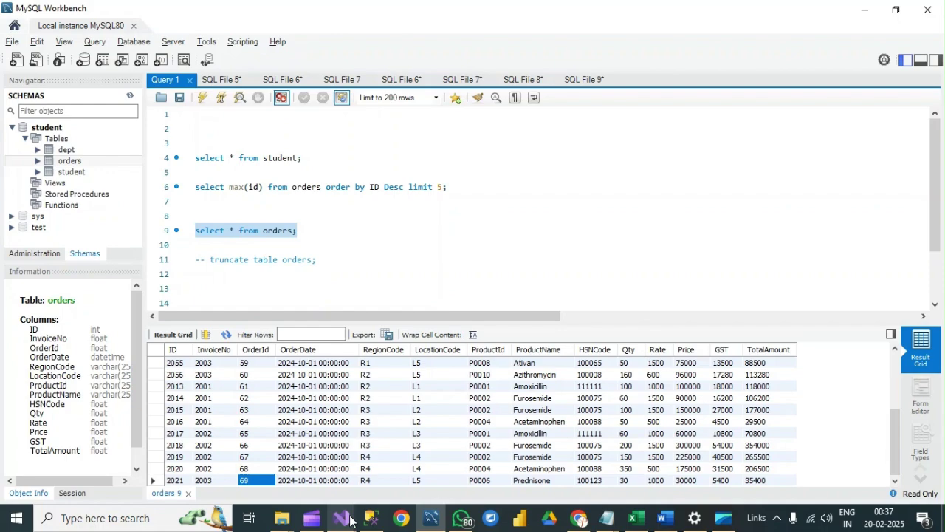
- Switch to the ValidateDataUsingSCD project in Visual Studio, run the package, and stop debugging once execution completes
mouse_move(344, 522)
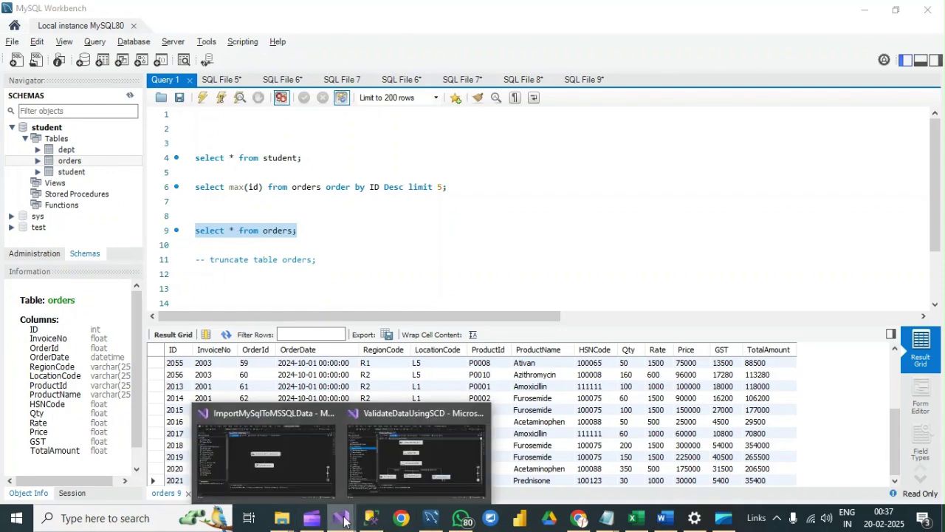
left_click(412, 454)
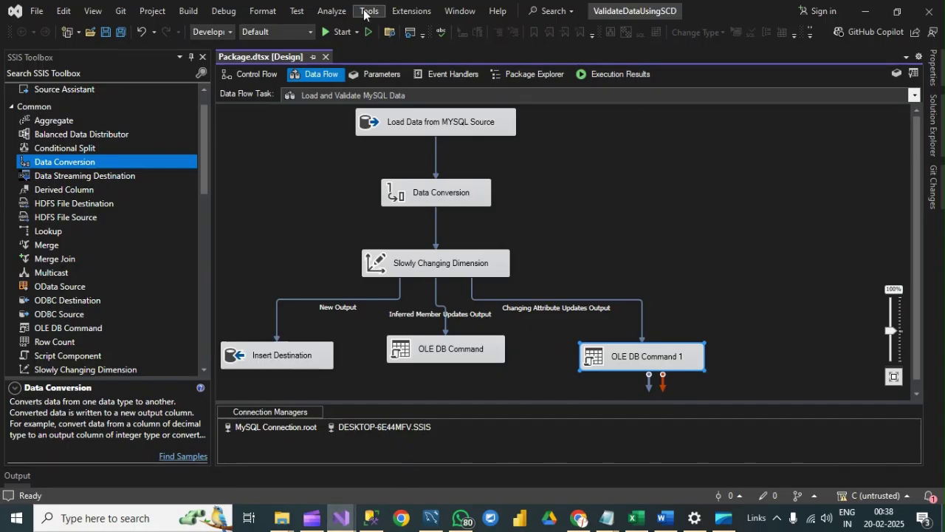
left_click(336, 32)
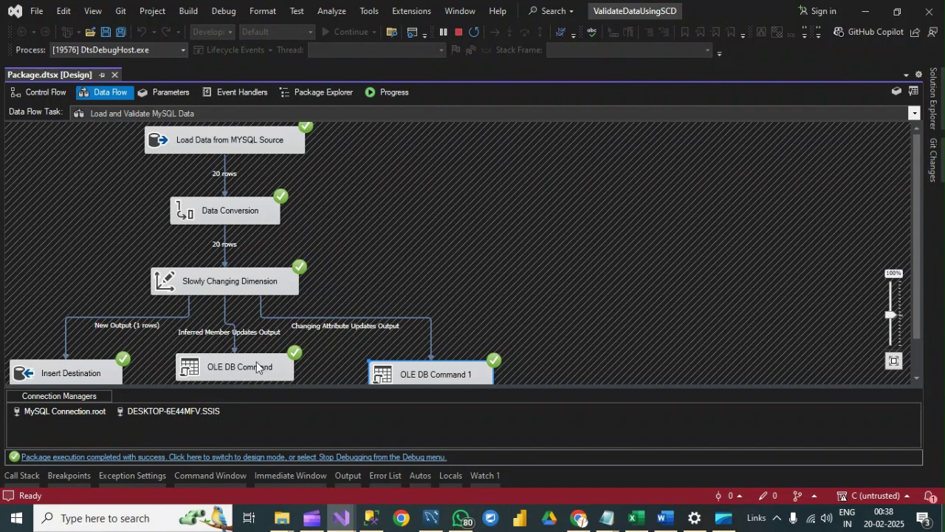
left_click(459, 31)
- Rerun the [dbo].[Order] select query in SQL Server Management Studio and inspect the last row's OrderId and RegionCode
left_click(371, 517)
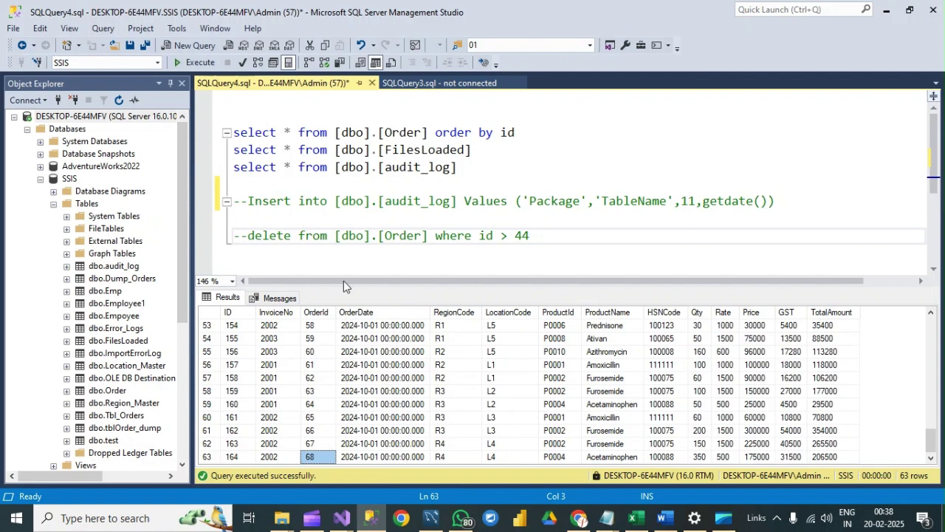
left_click_drag(535, 132, 226, 133)
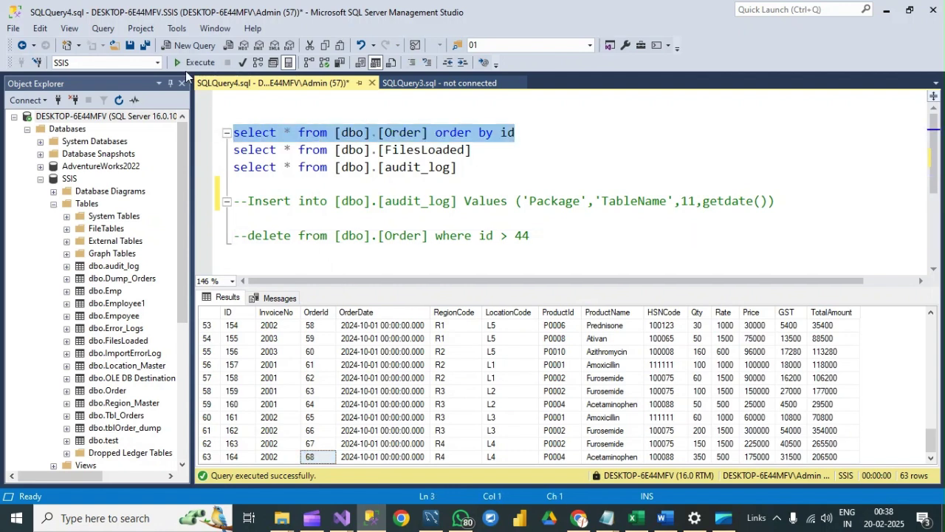
left_click(196, 63)
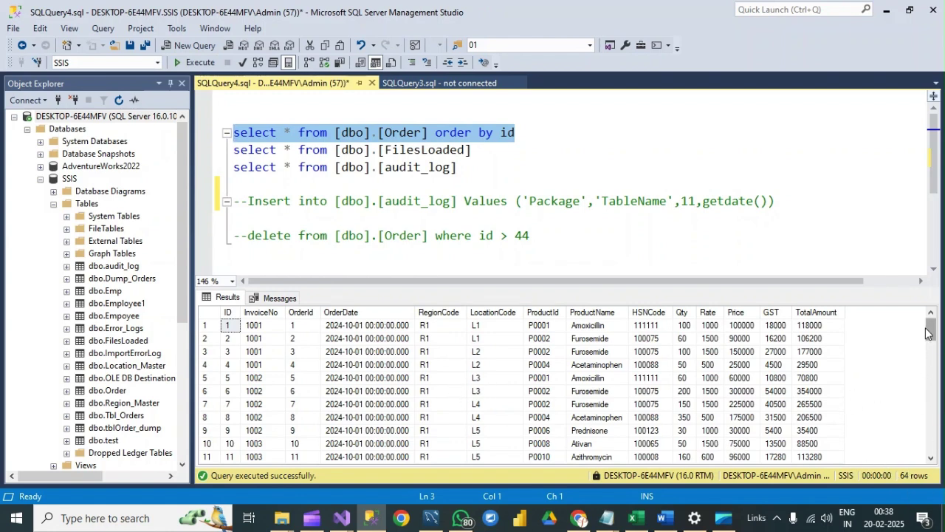
left_click_drag(931, 329, 931, 441)
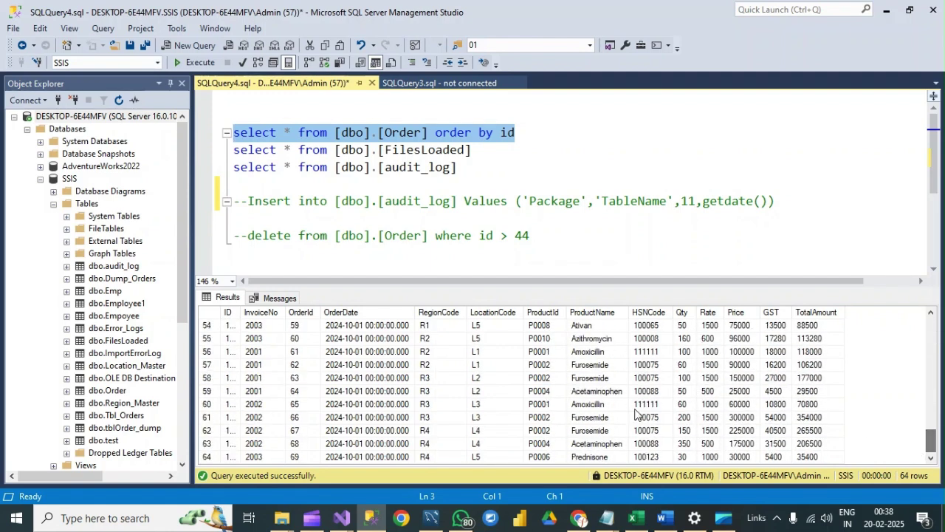
left_click(298, 458)
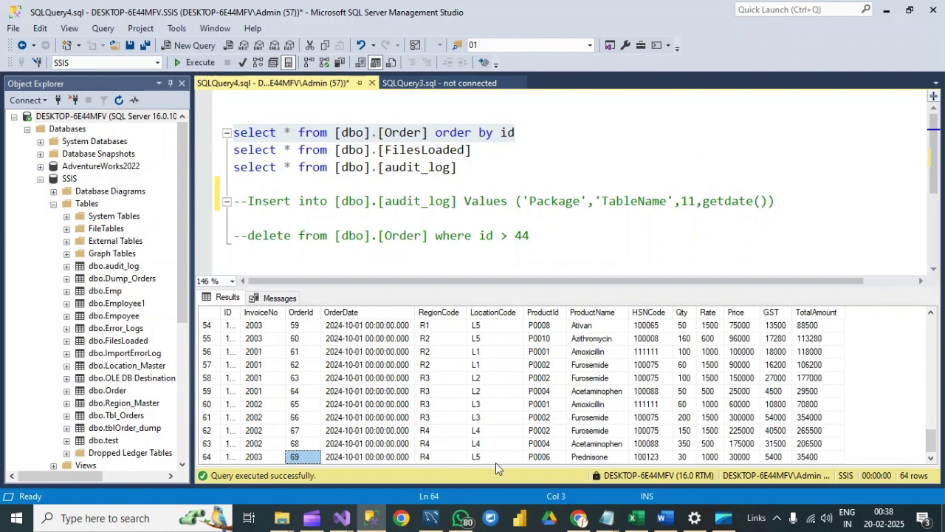
left_click(423, 456)
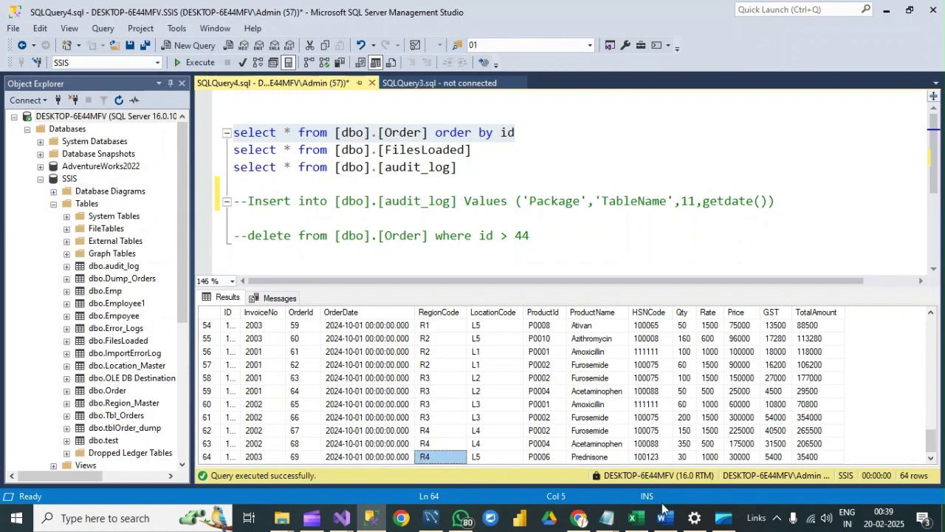
- Copy the safe-updates and update orders statements under "4. Update Recored" from the Lab-11 All Script file in Notepad
mouse_move(606, 517)
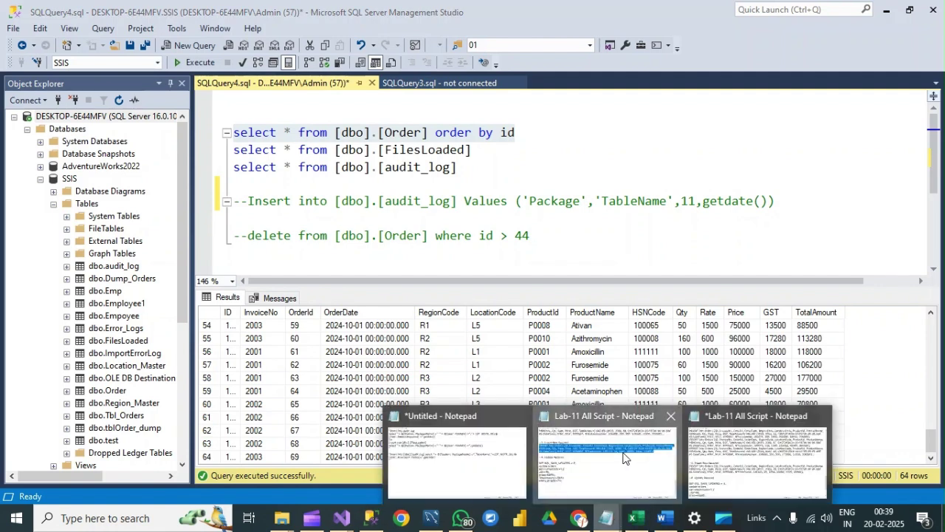
left_click(635, 461)
left_click(43, 221)
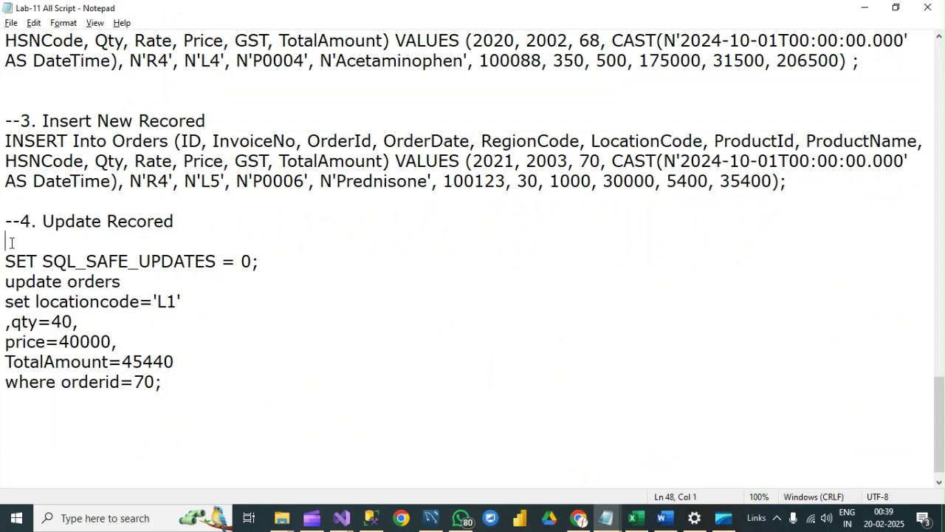
left_click_drag(11, 243, 189, 394)
key("ctrl+c")
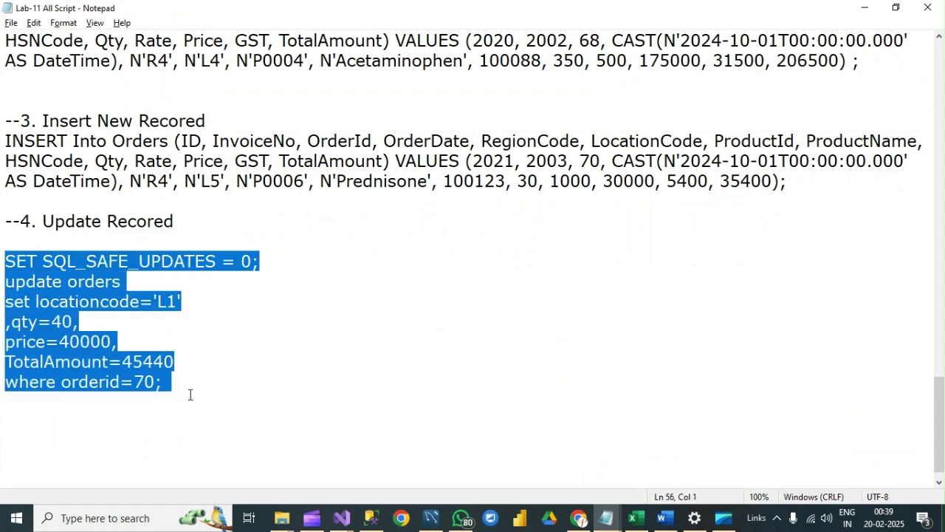
- Replace the existing script in MySQL Workbench's SQL File 7 tab that holds the update orders statement with the copied statements
left_click(435, 521)
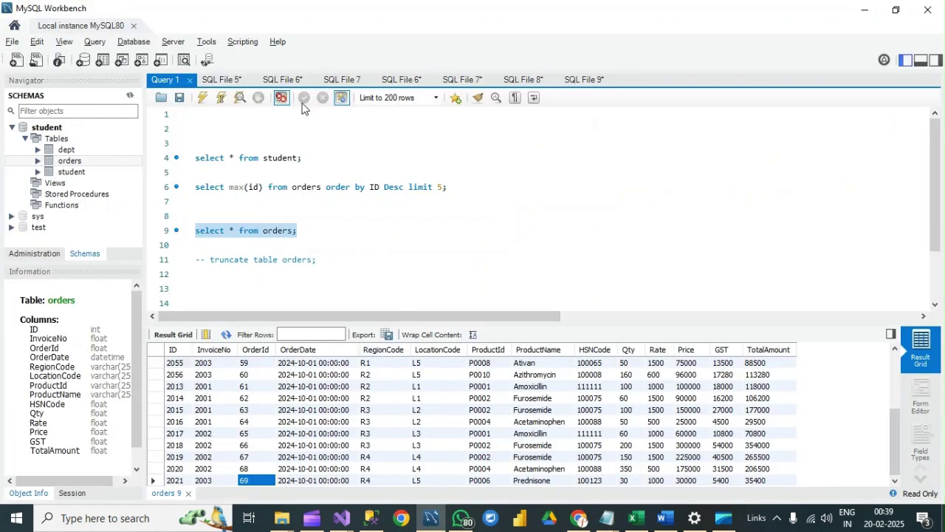
left_click(523, 79)
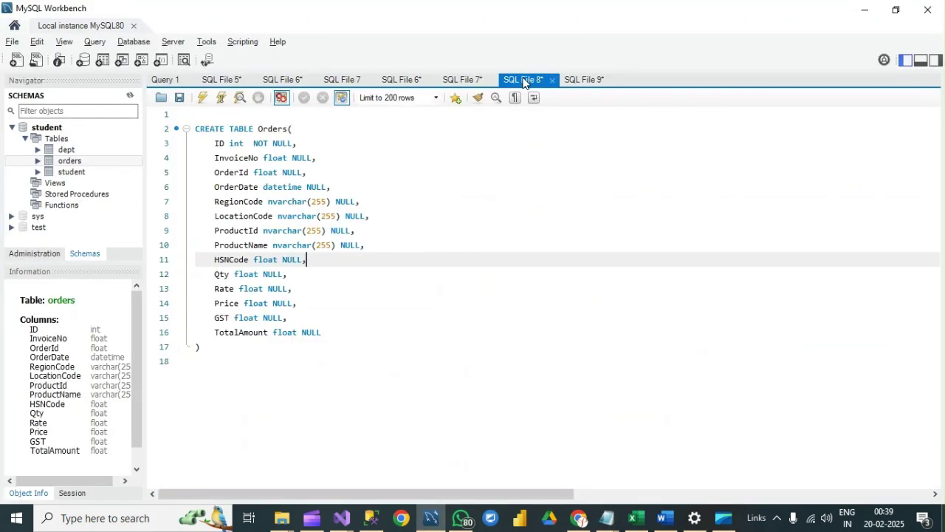
left_click(458, 80)
left_click_drag(293, 199, 195, 114)
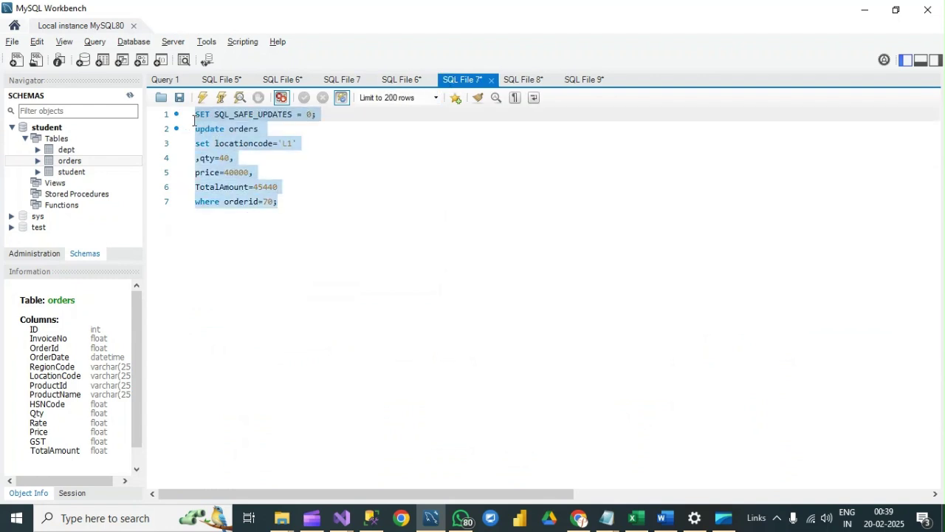
key("ctrl+v")
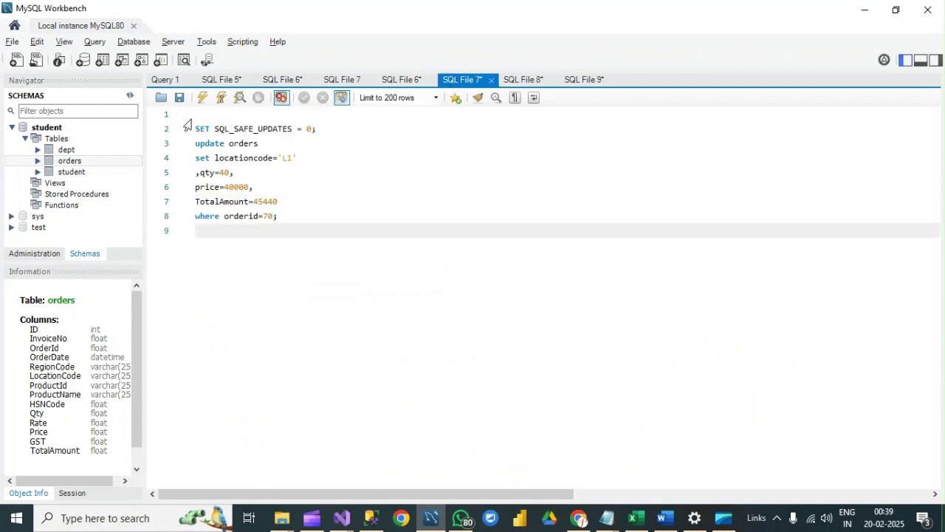
left_click(308, 169)
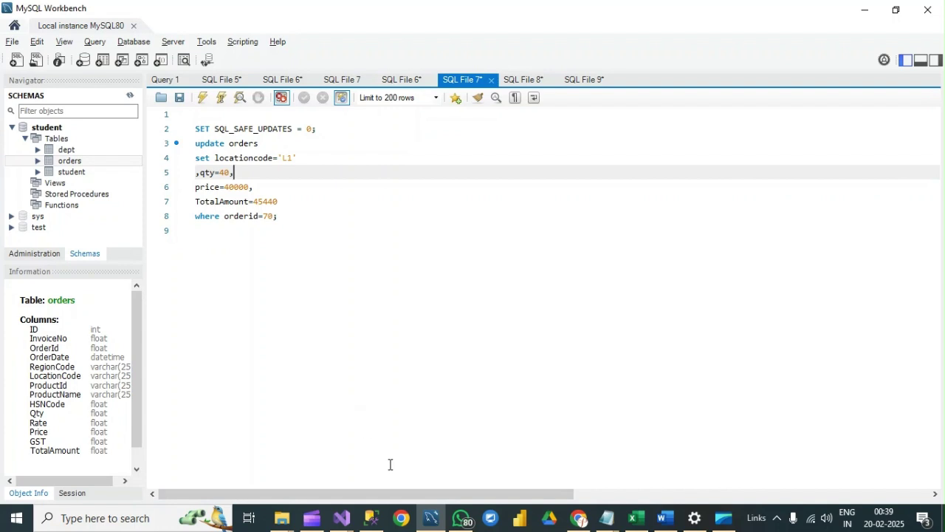
- Inspect the Qty, RegionCode and LocationCode values of the OrderId 69 row in the Query 1 results
left_click(164, 81)
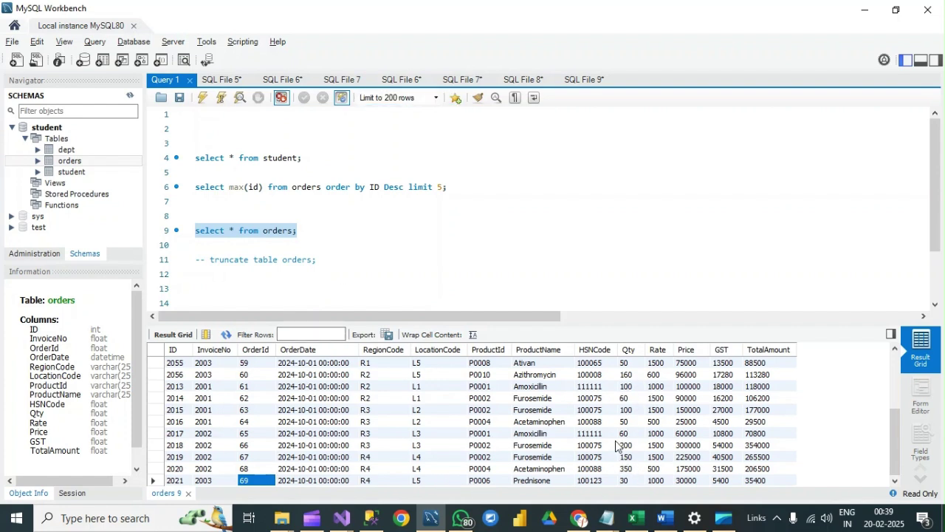
left_click(622, 480)
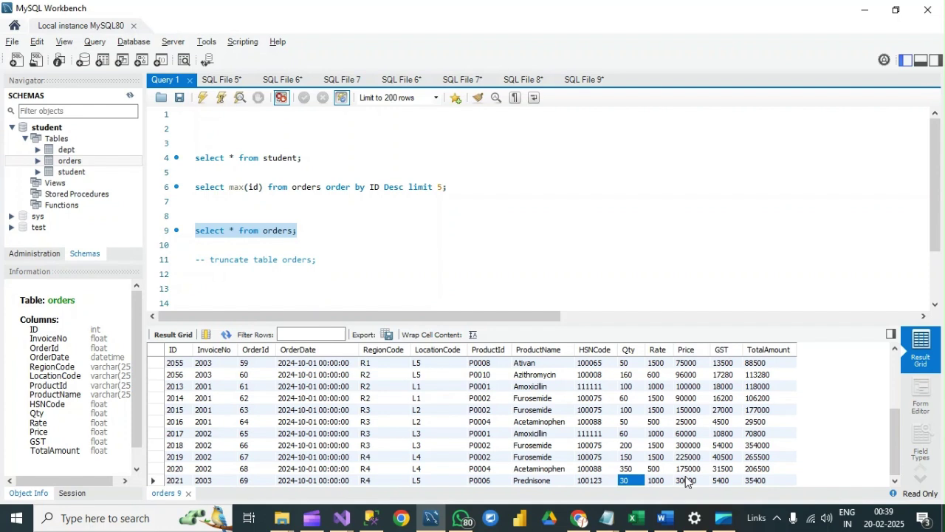
key("Right")
key("Right")
left_click(371, 481)
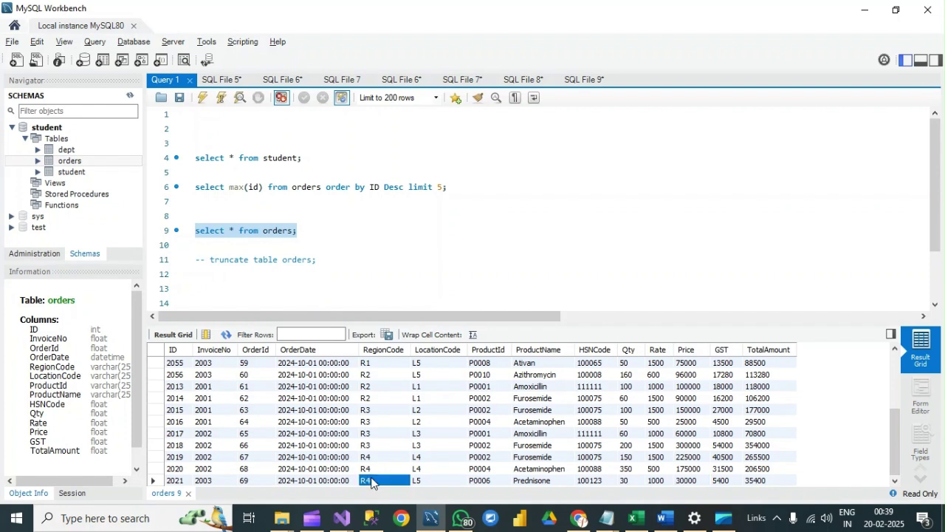
left_click(435, 481)
type("R4")
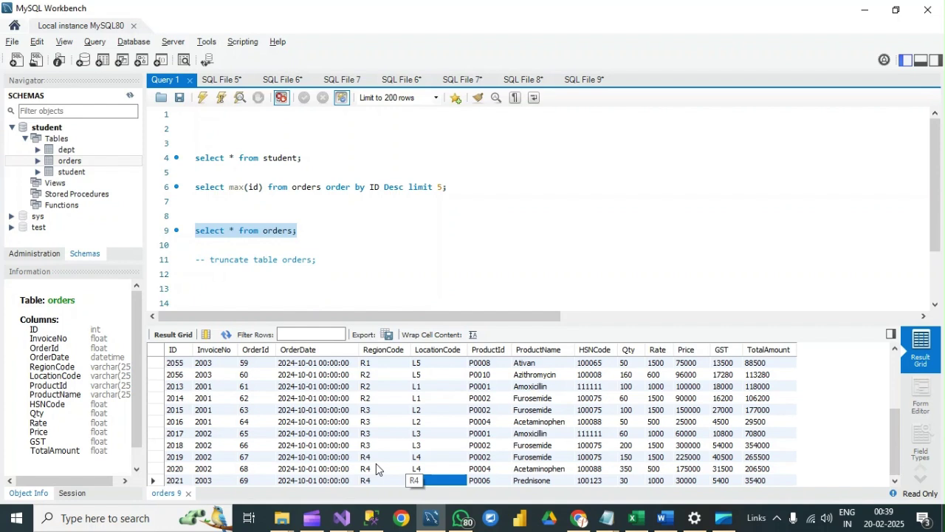
key("Escape")
left_click(365, 481)
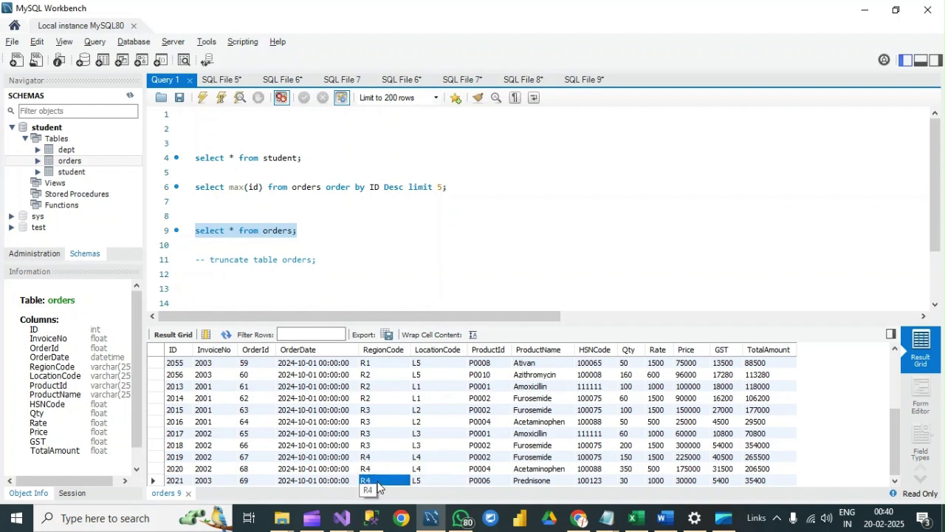
- Set the orderid in the update statement's where clause to 69 in the SQL File 7 tab
left_click(515, 81)
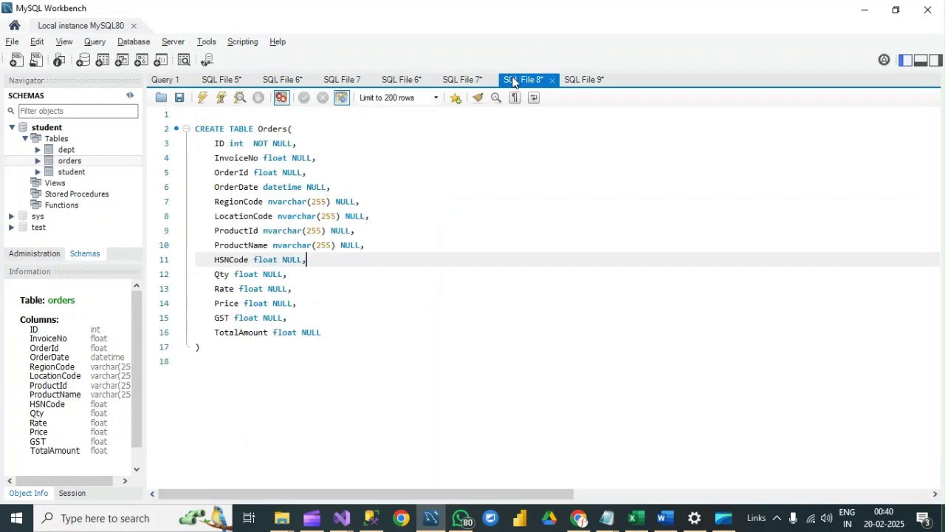
left_click(409, 83)
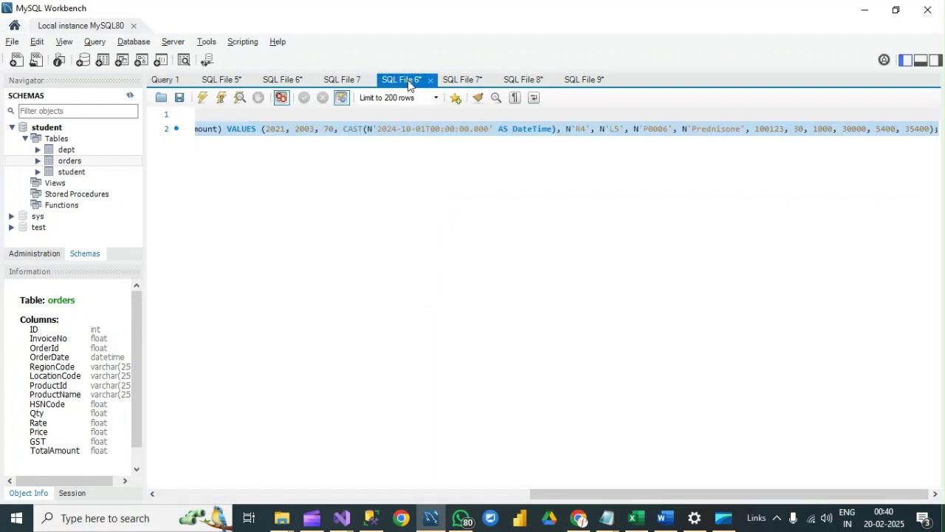
left_click(466, 82)
left_click(362, 190)
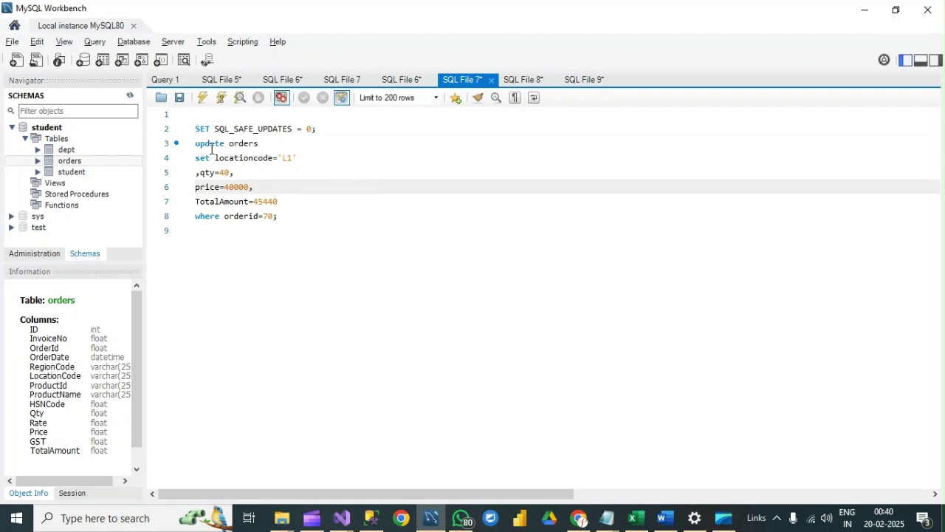
left_click(275, 215)
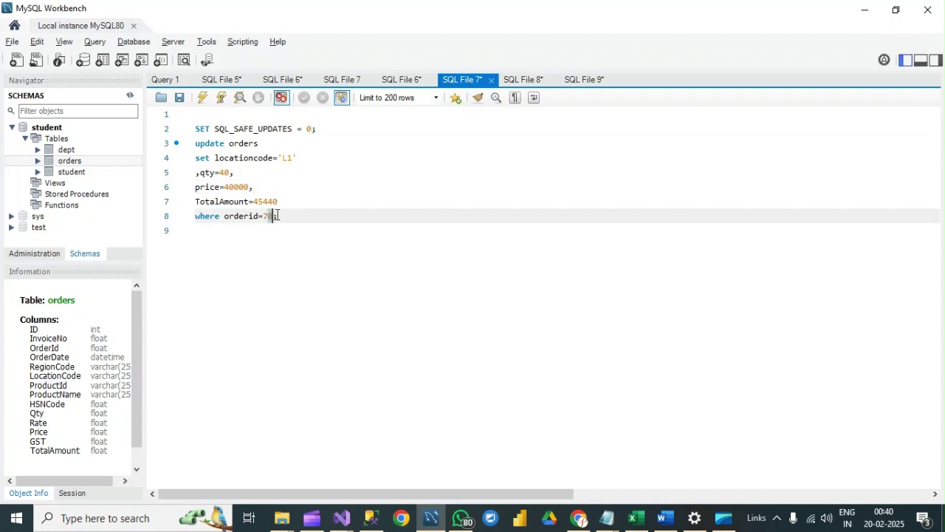
key("BackSpace")
key("BackSpace")
type("69")
- Compare the locationcode, qty, price and TotalAmount assignments in SQL File 7's update statement with the OrderId 69 row in the Query 1 results
left_click(296, 158)
left_click(223, 172)
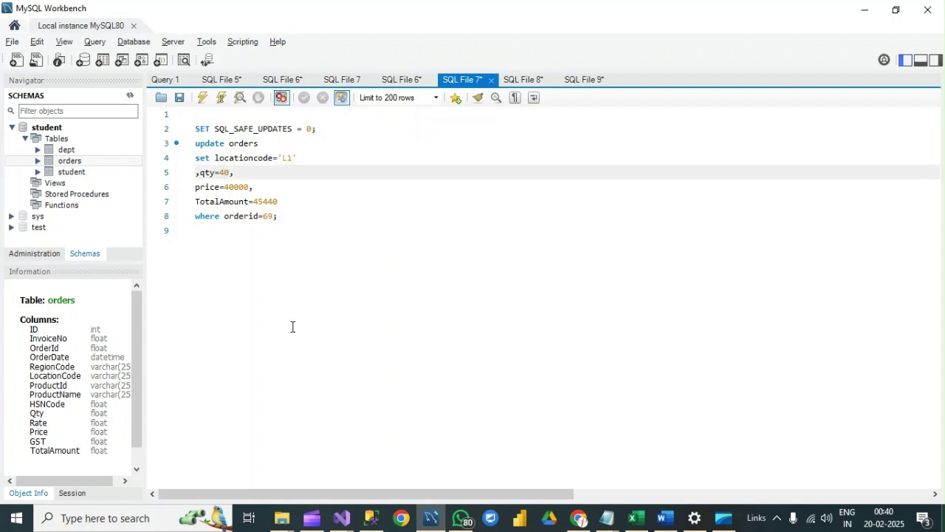
left_click(167, 79)
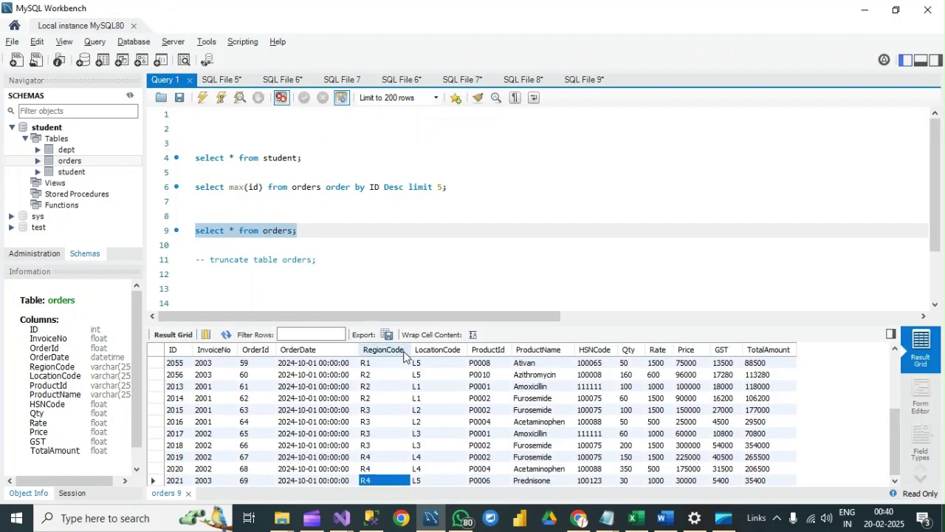
left_click(629, 481)
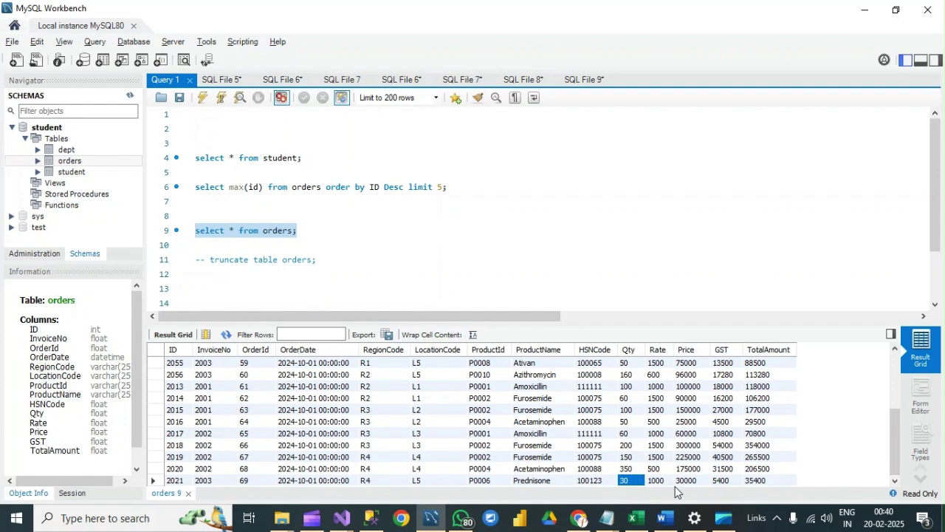
left_click(469, 80)
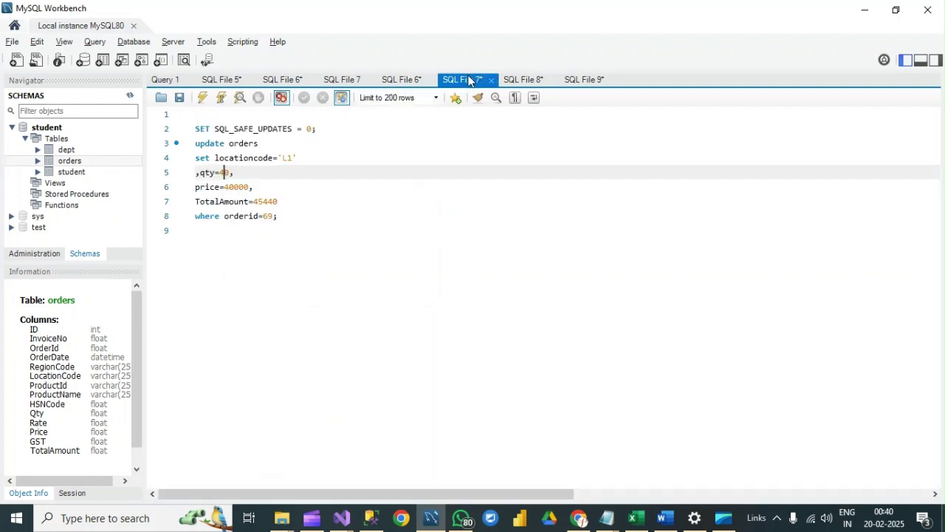
left_click_drag(204, 187, 254, 187)
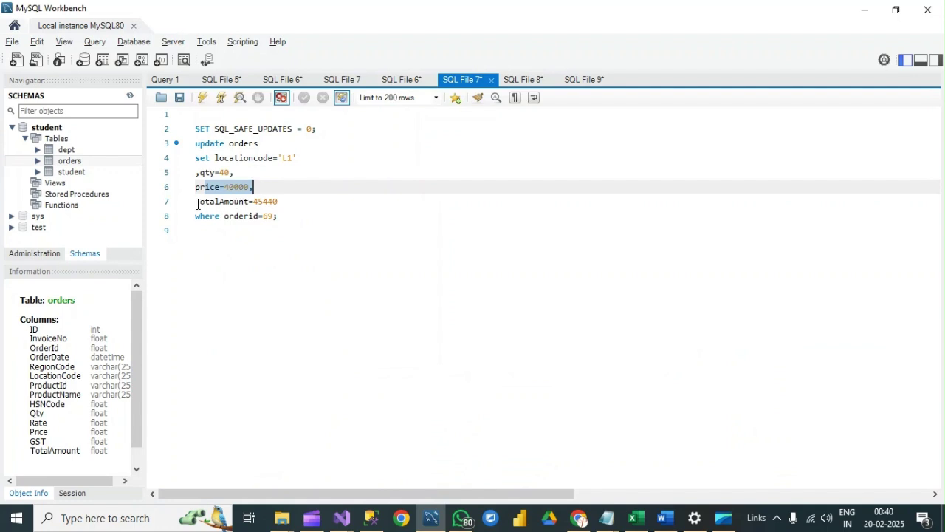
left_click_drag(197, 202, 288, 204)
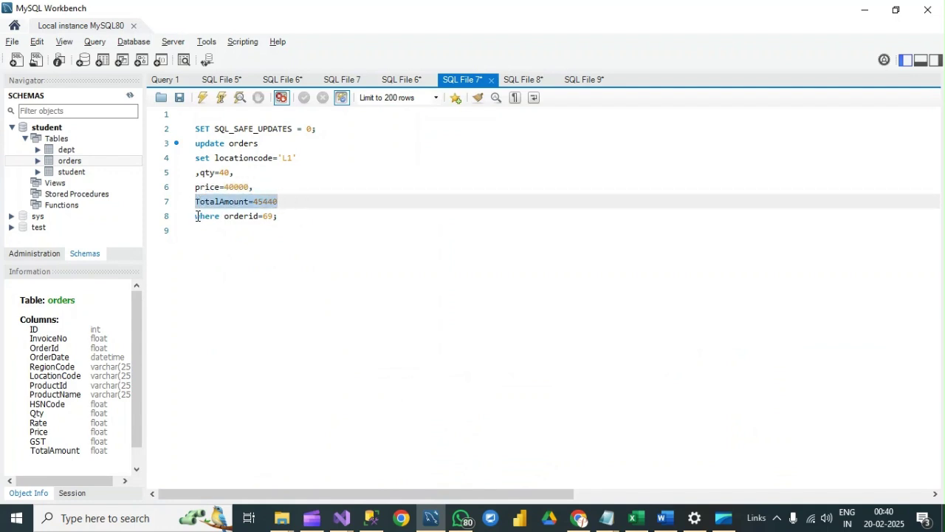
left_click_drag(197, 216, 290, 231)
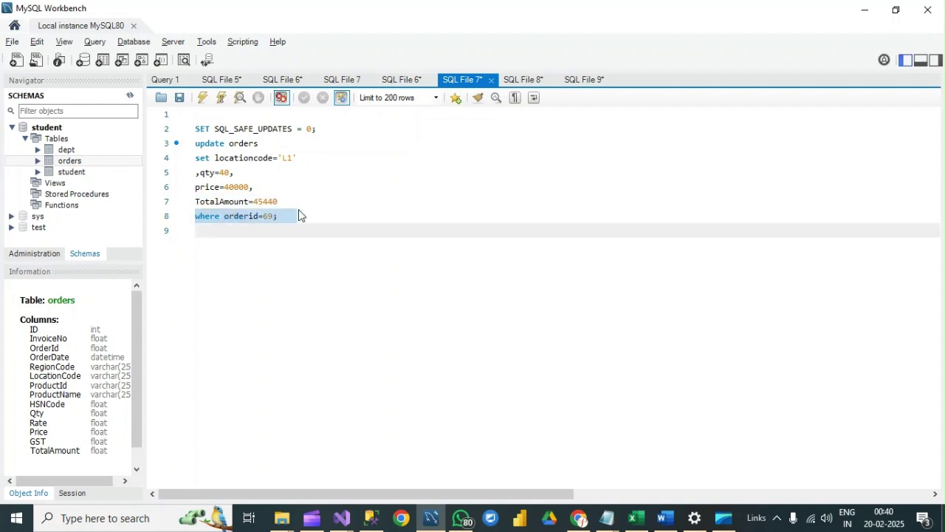
left_click(295, 203)
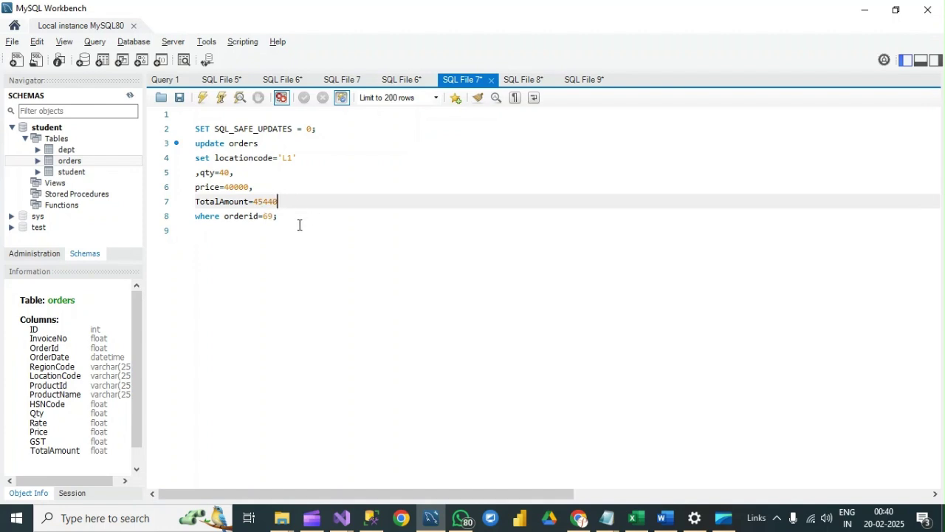
- Execute the safe-updates and update orders statements for orderid 69 in the SQL File 7 tab
left_click_drag(299, 222, 197, 109)
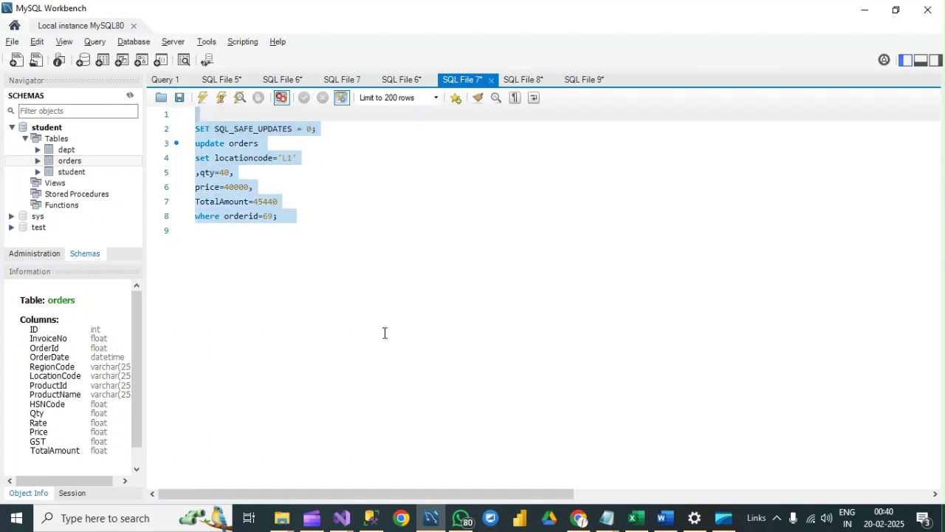
left_click(436, 235)
left_click_drag(291, 216, 194, 132)
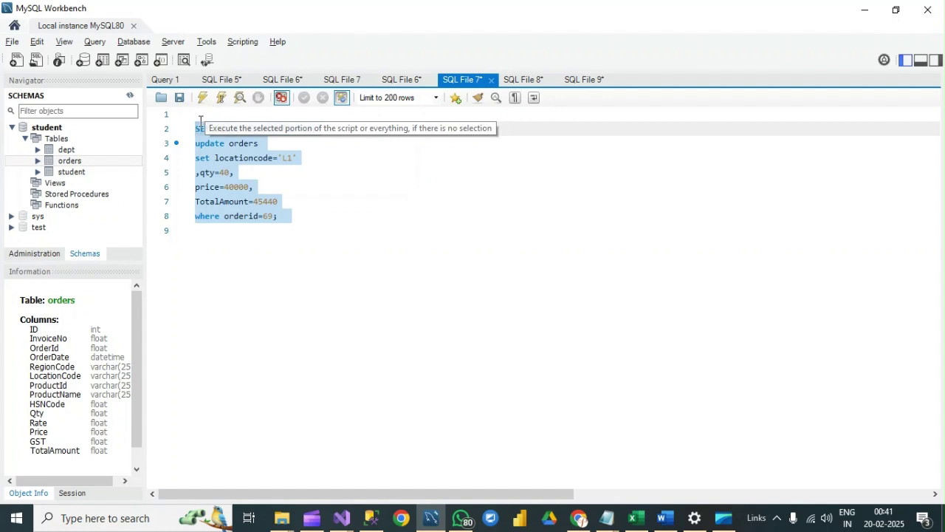
left_click(424, 215)
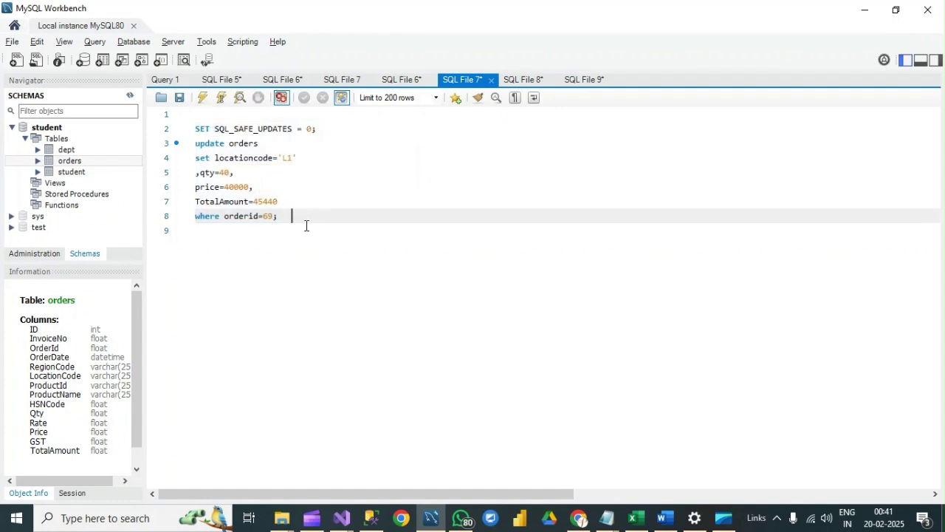
- Rerun the select on orders in Query 1 and check the LocationCode of the OrderId 69 row
left_click(167, 80)
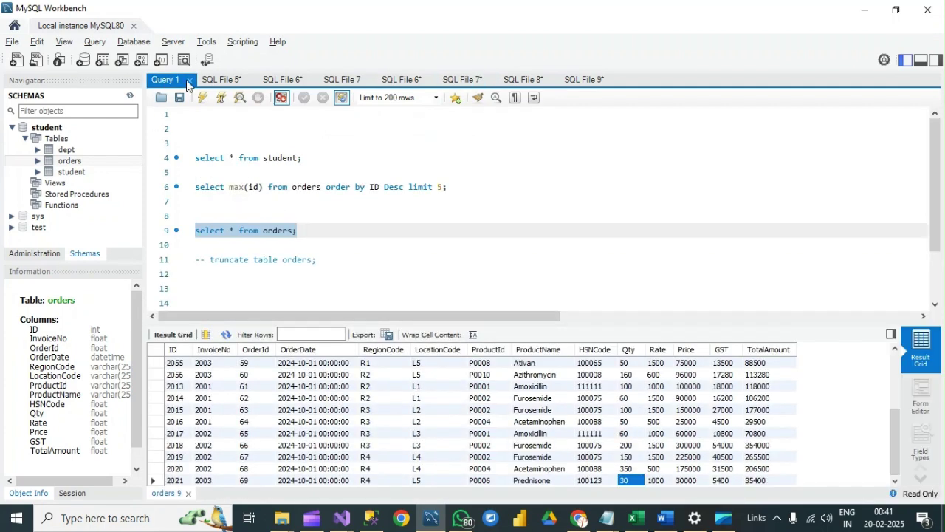
left_click(223, 99)
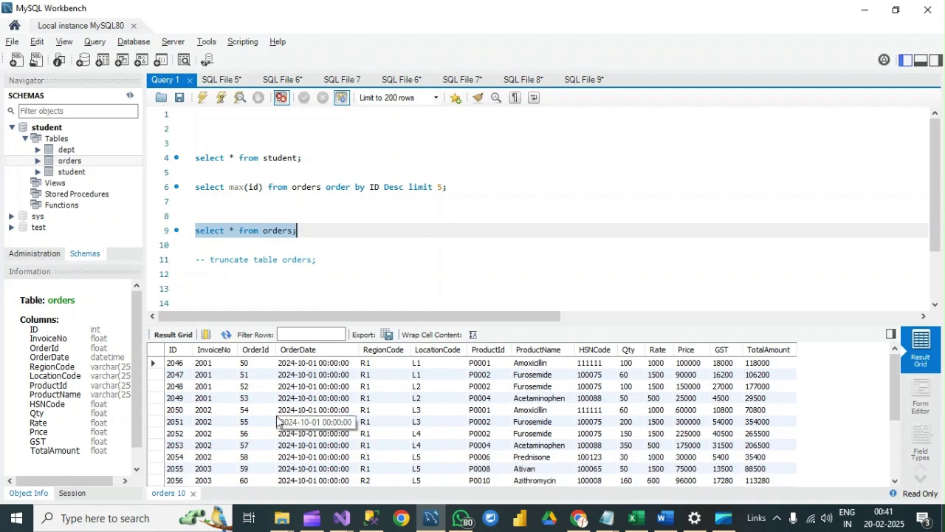
left_click(246, 480)
scroll(248, 465, "down", 3)
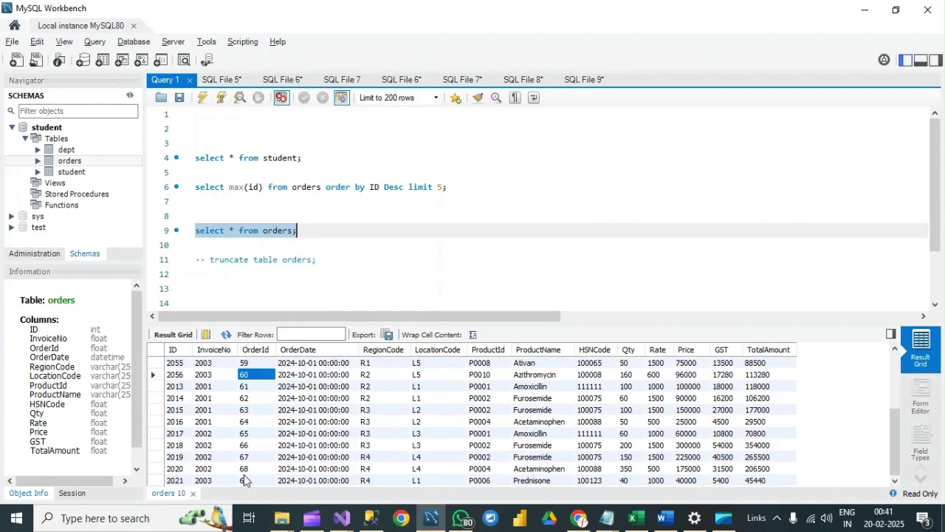
left_click(244, 481)
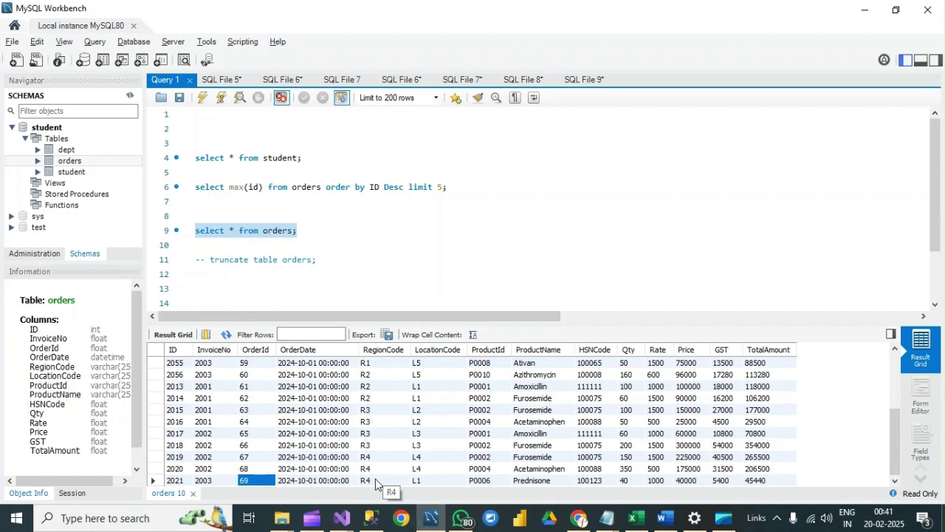
left_click(425, 484)
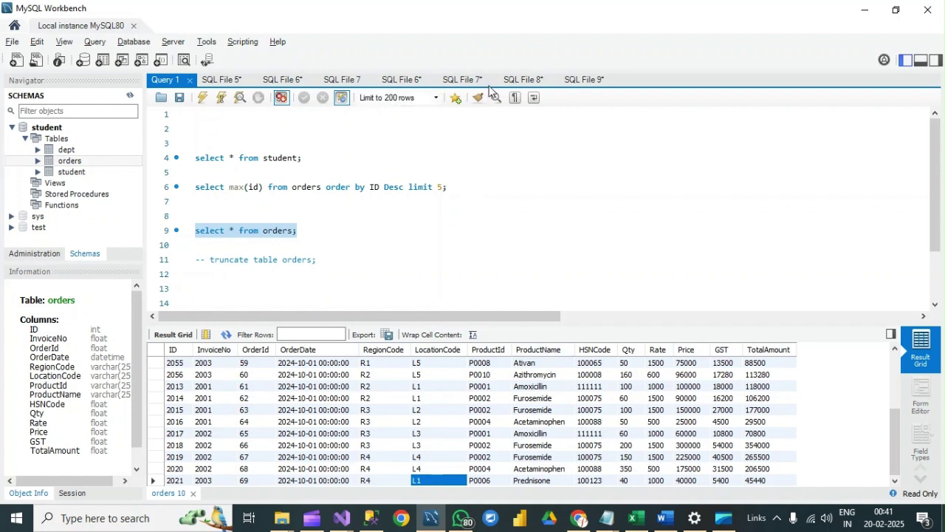
- Check the OrderId 69 row's Qty, Rate, Price, GST and TotalAmount in Query 1 against the update statement in SQL File 7
left_click(519, 79)
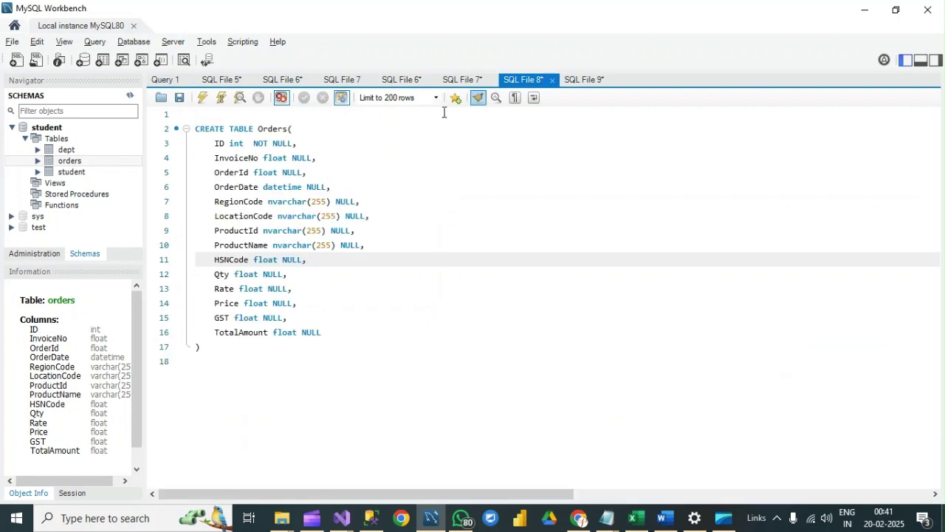
left_click(460, 80)
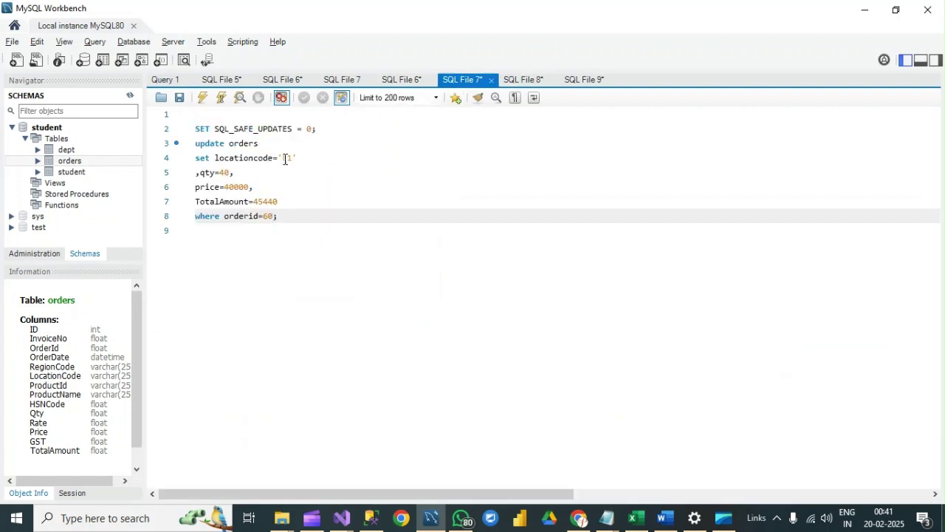
double_click(250, 158)
left_click(288, 158)
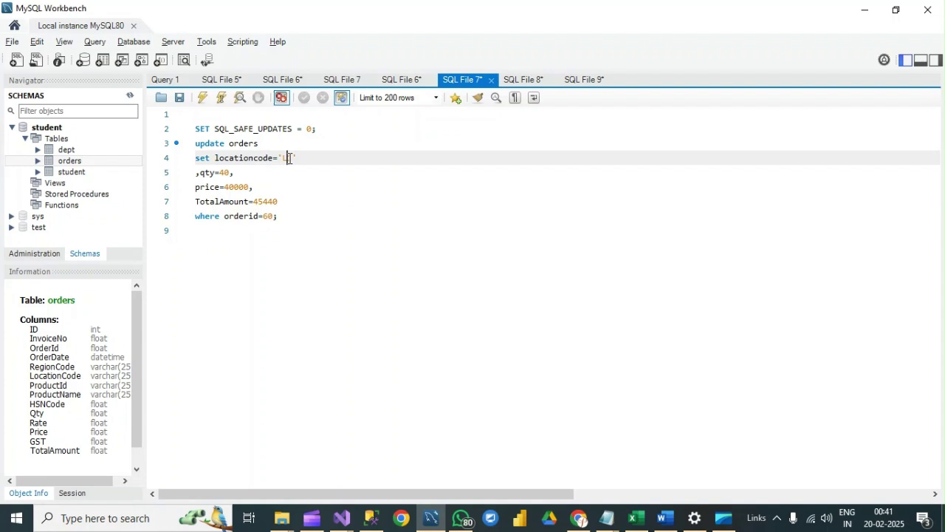
left_click(165, 79)
left_click(625, 482)
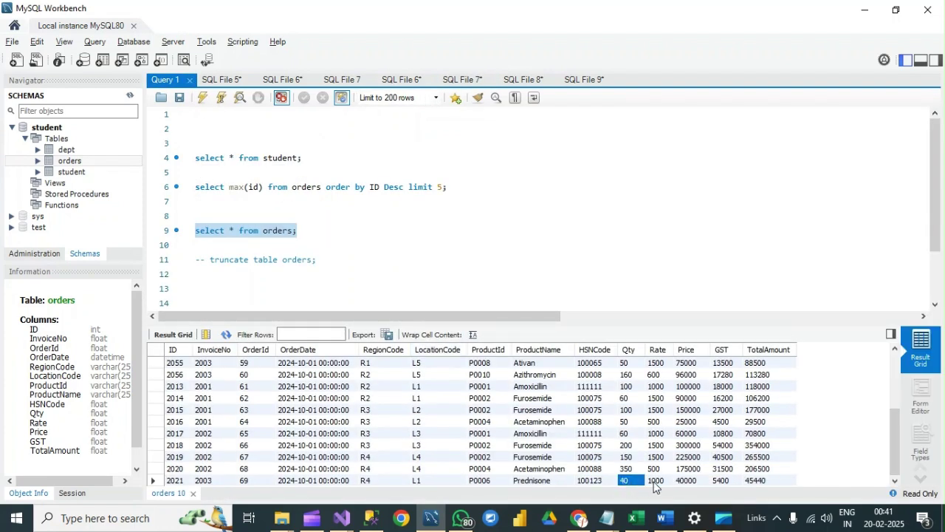
left_click(658, 481)
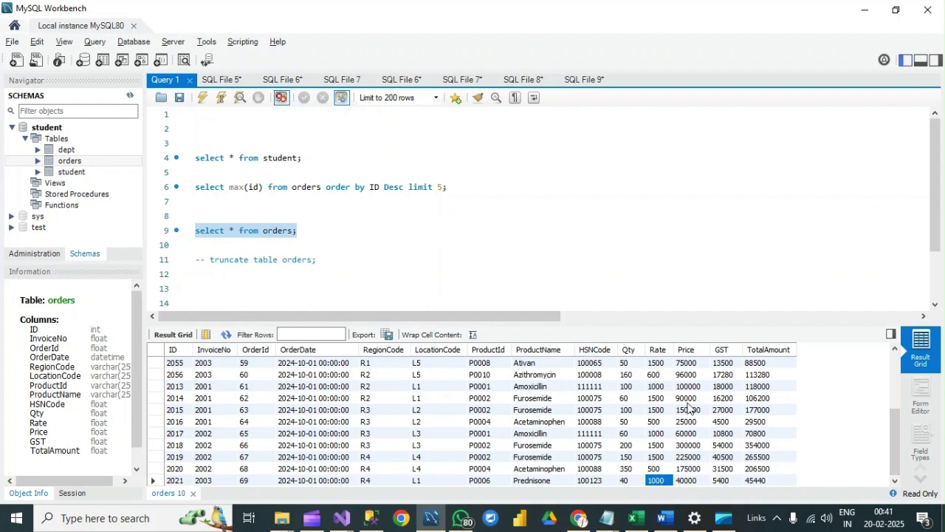
left_click(693, 481)
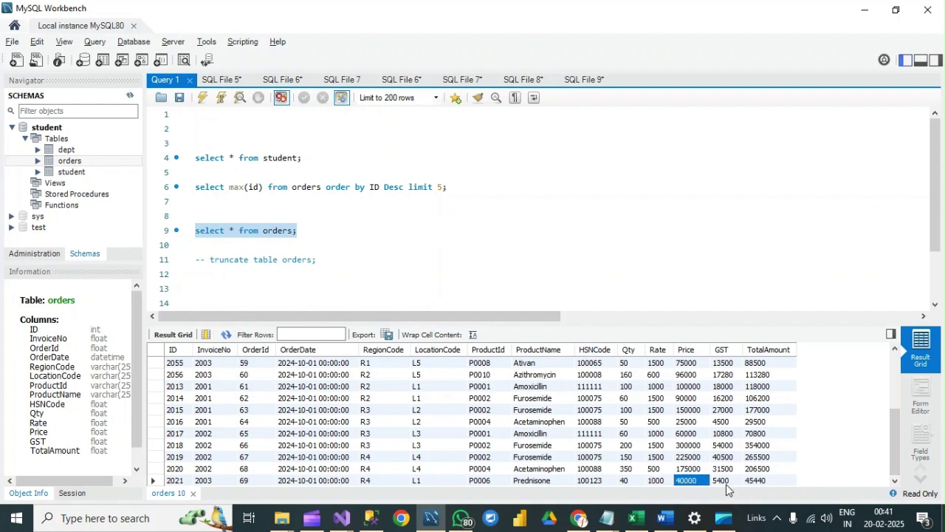
left_click(723, 482)
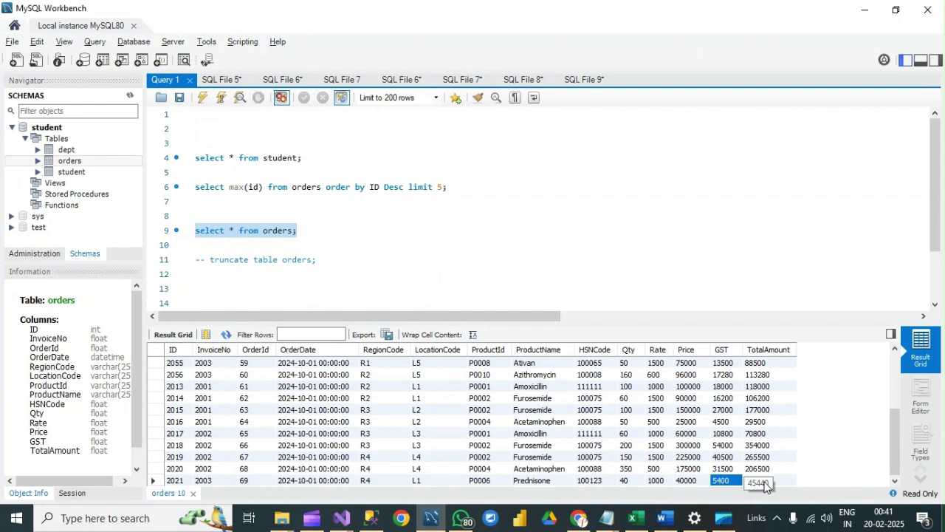
left_click(765, 481)
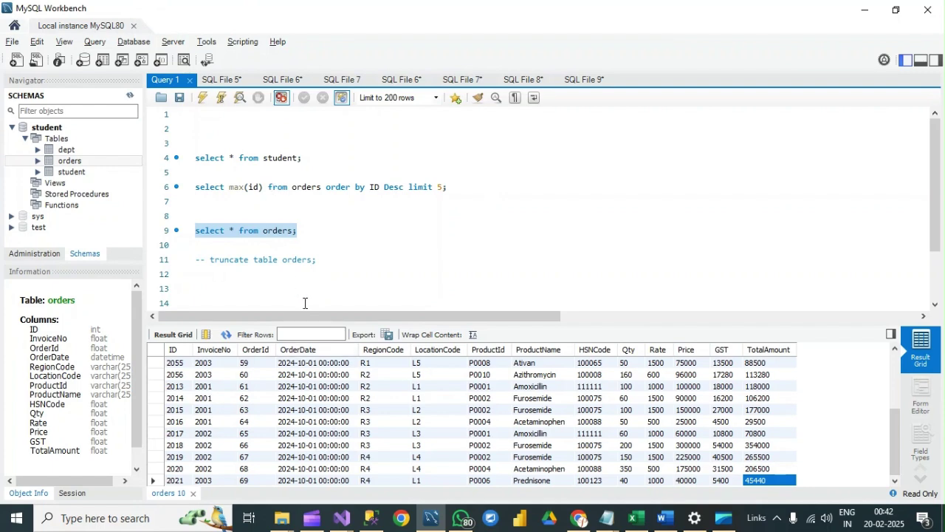
- Switch to the ValidateDataUsingSCD project in Visual Studio and run the package
mouse_move(341, 518)
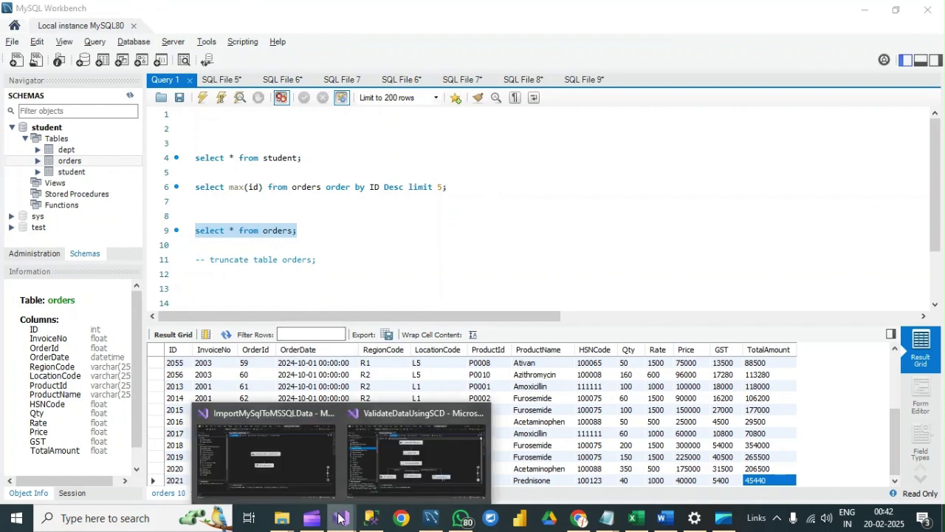
left_click(416, 459)
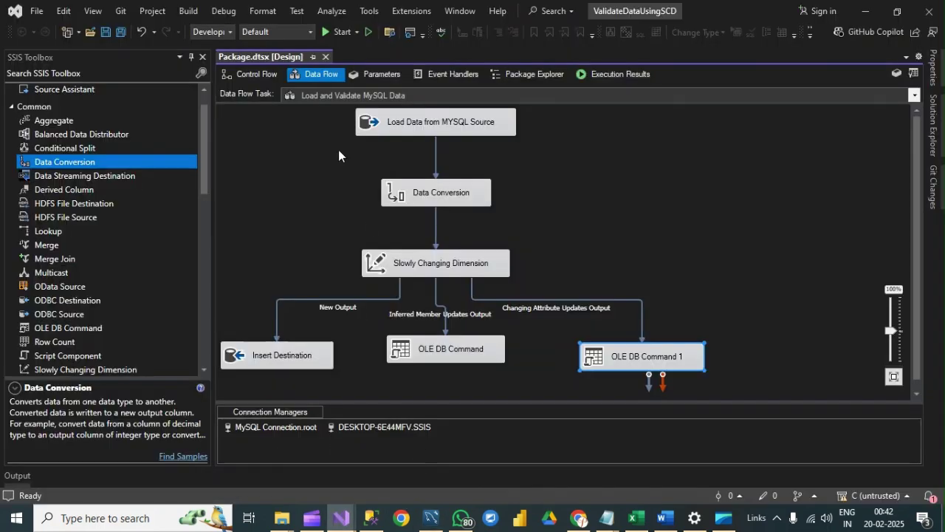
left_click(341, 32)
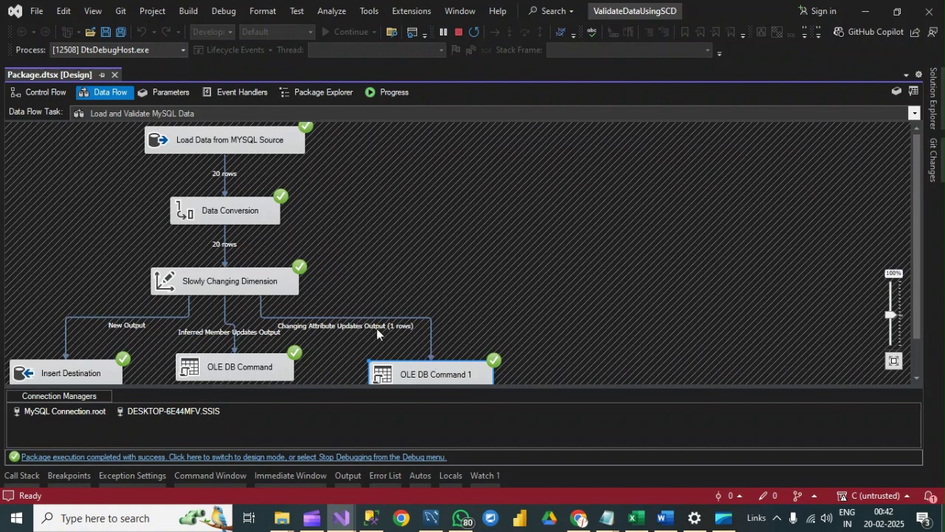
- Switch to SQL Server Management Studio, view OrderId 69's LocationCode in the existing results, and rerun the select on [dbo].[Order] ordered by id
left_click(373, 521)
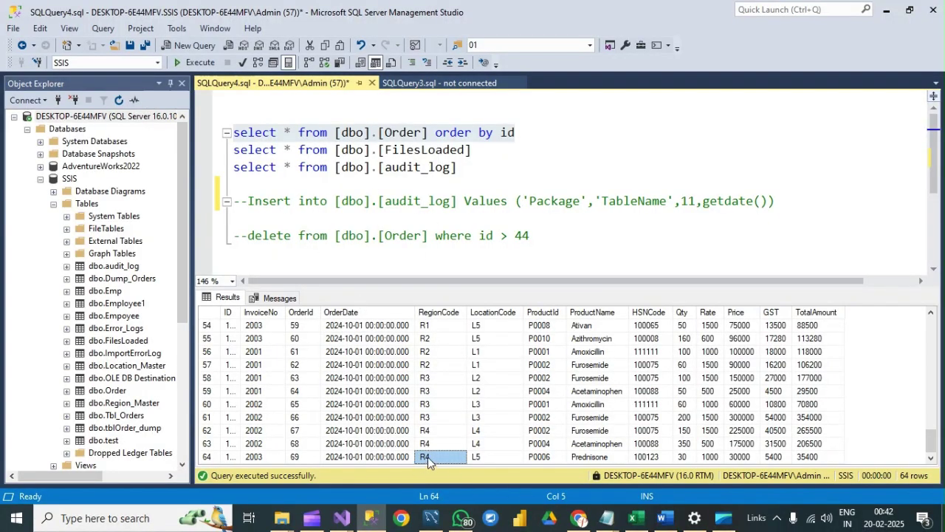
left_click(492, 457)
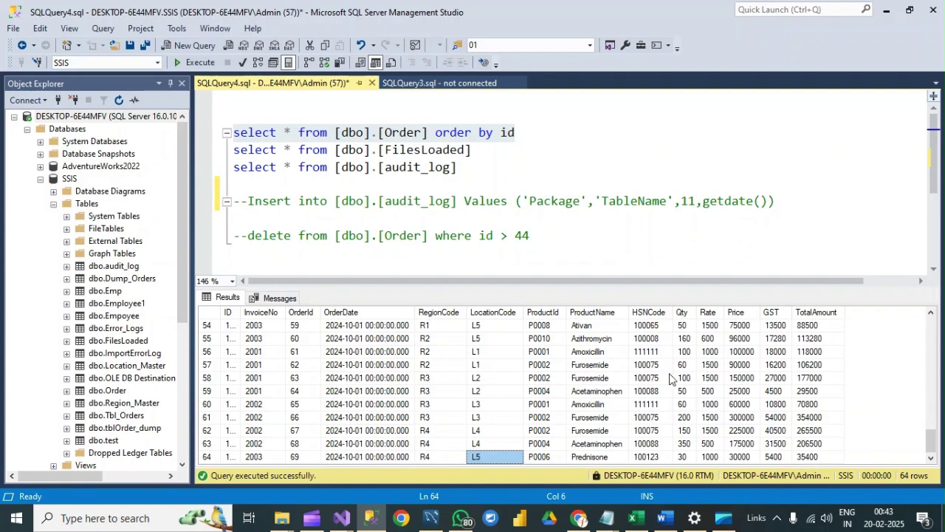
left_click_drag(525, 130, 232, 132)
left_click(201, 64)
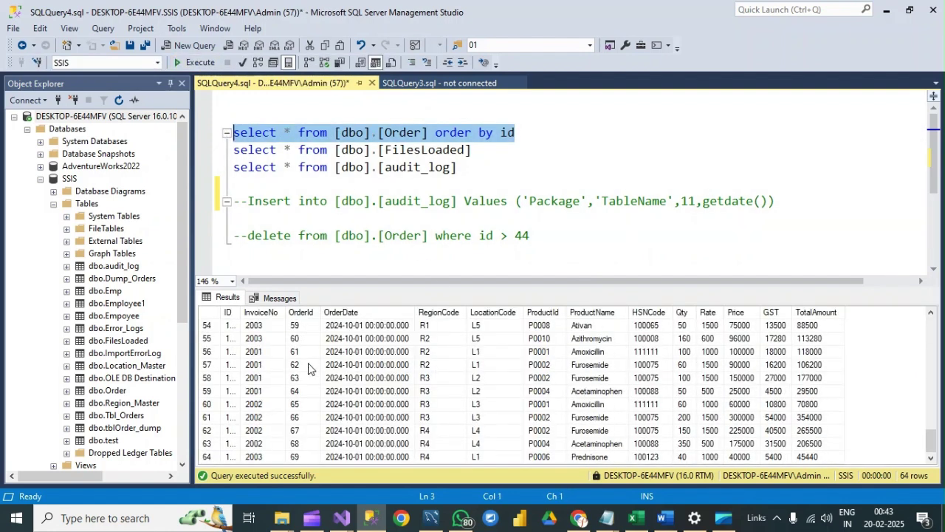
- Check the LocationCode, Price and TotalAmount of the OrderId 69 row in the refreshed Order table results
left_click(302, 457)
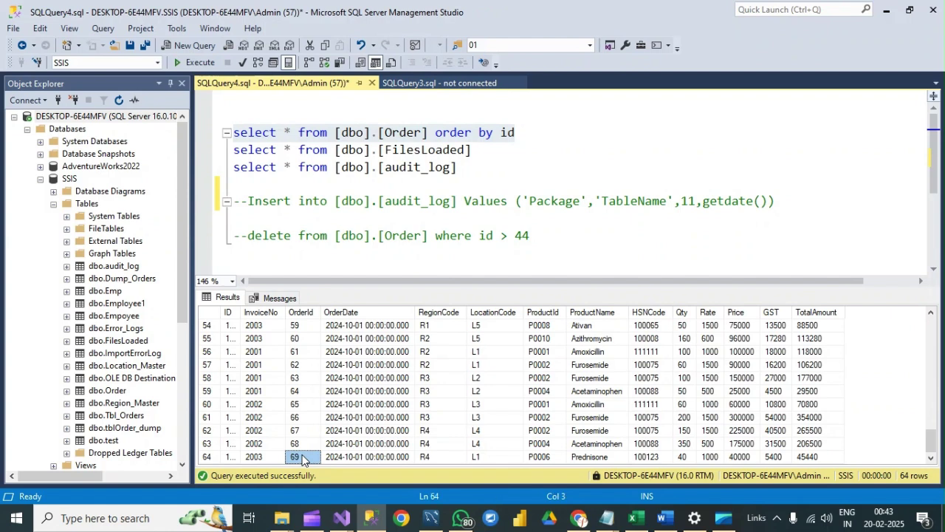
left_click(482, 456)
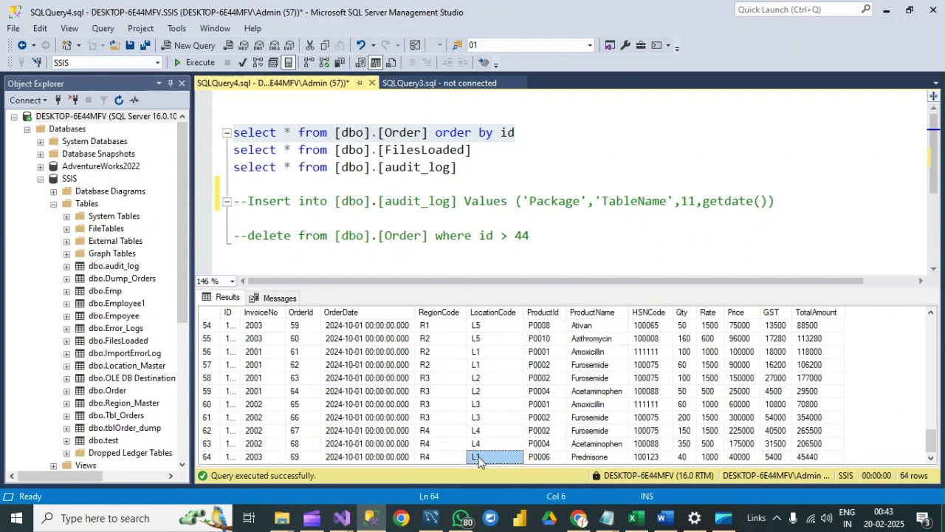
left_click(742, 457)
left_click(810, 457)
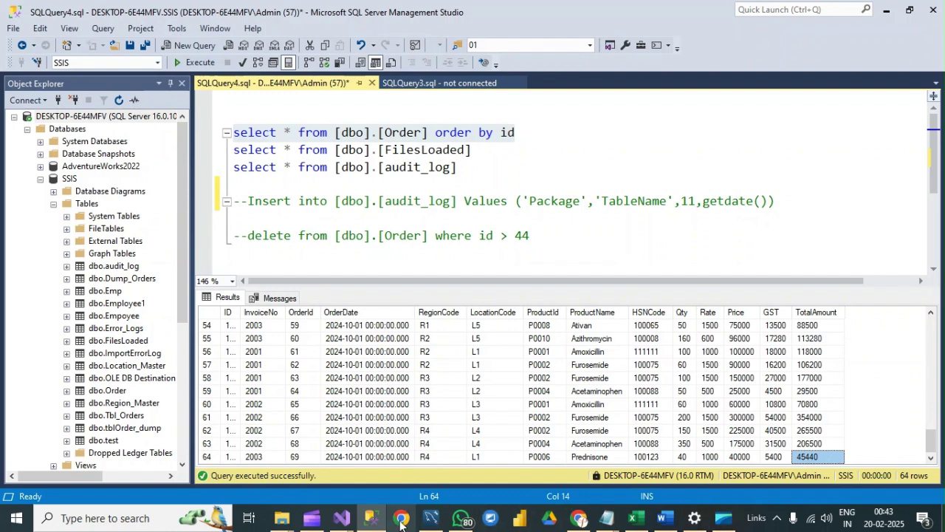
- Return to the ValidateDataUsingSCD package in Visual Studio and review the row counts on the Slowly Changing Dimension outputs
mouse_move(338, 519)
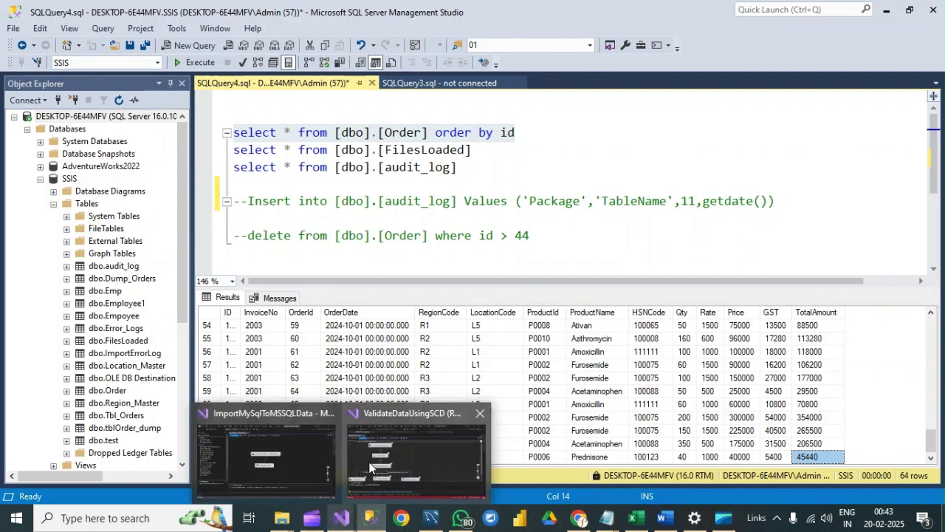
left_click(428, 445)
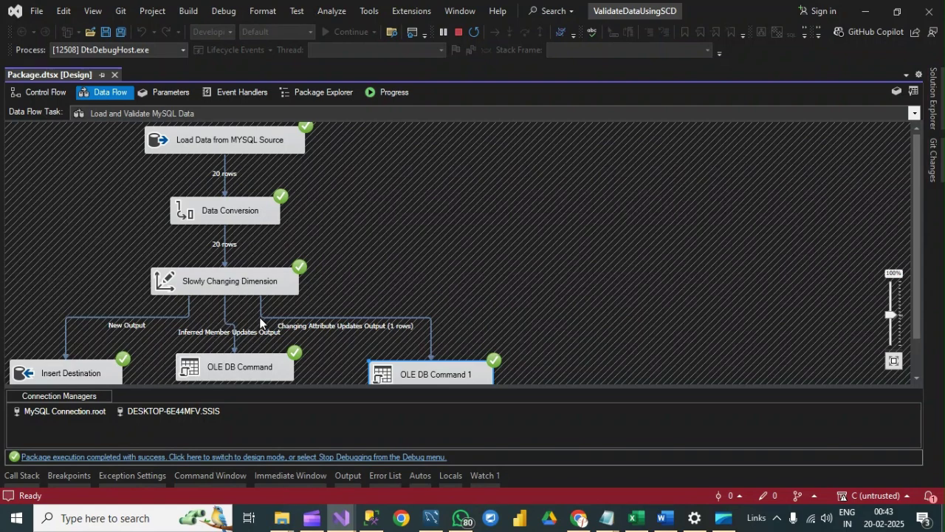
- Stop debugging the package and add a new package-level variable from the control flow
key("shift+F5")
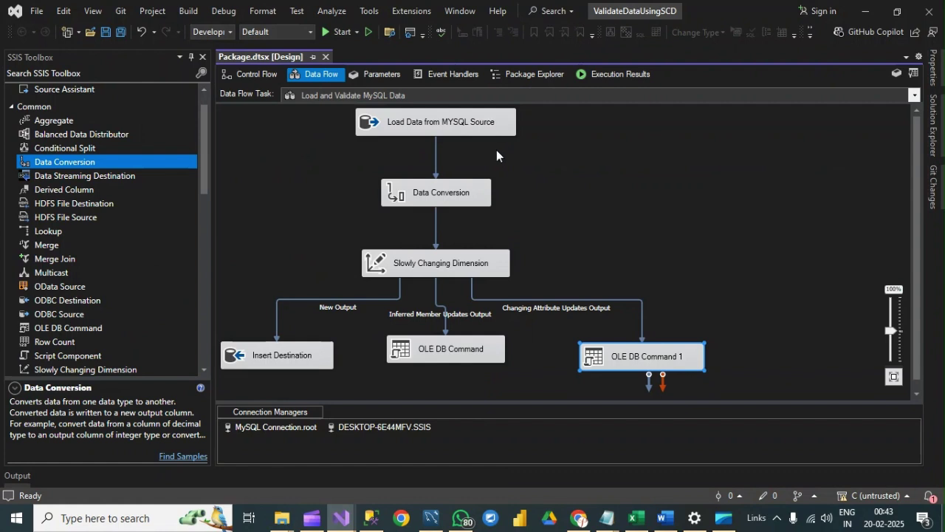
left_click(253, 75)
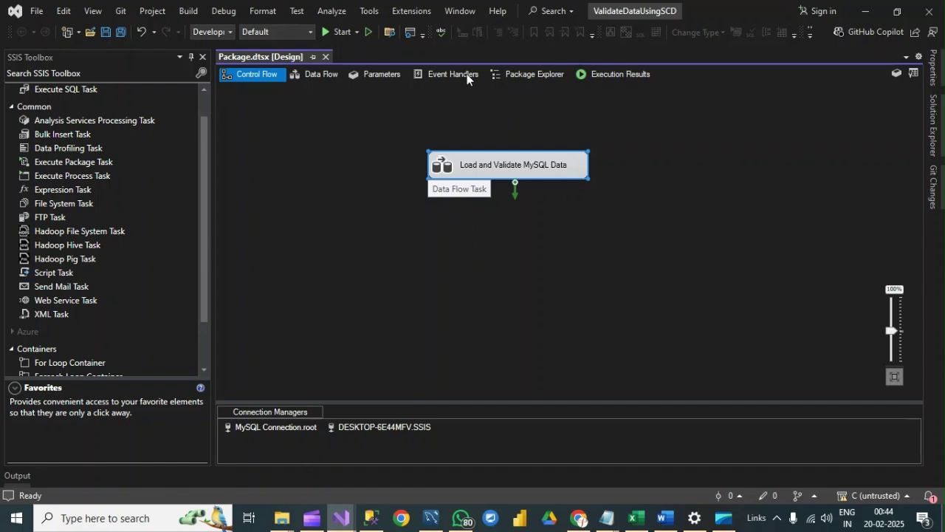
left_click(898, 75)
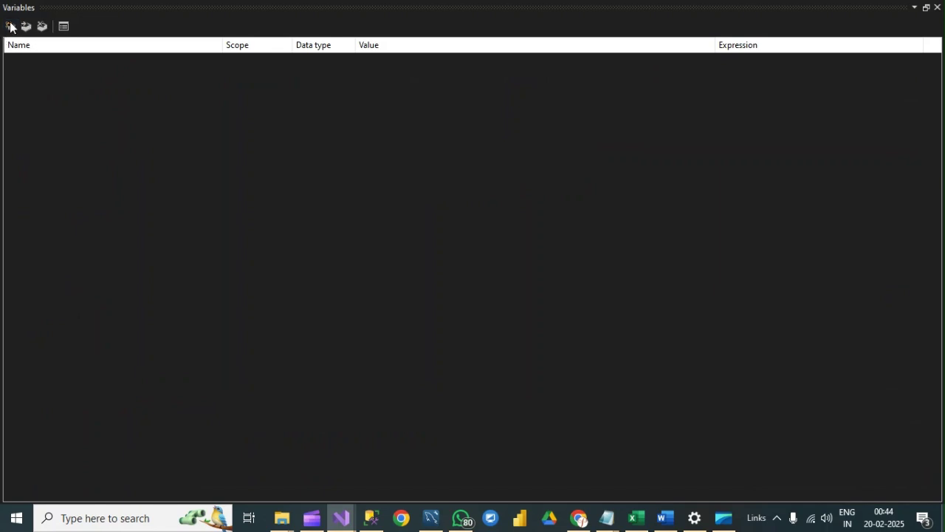
left_click(10, 26)
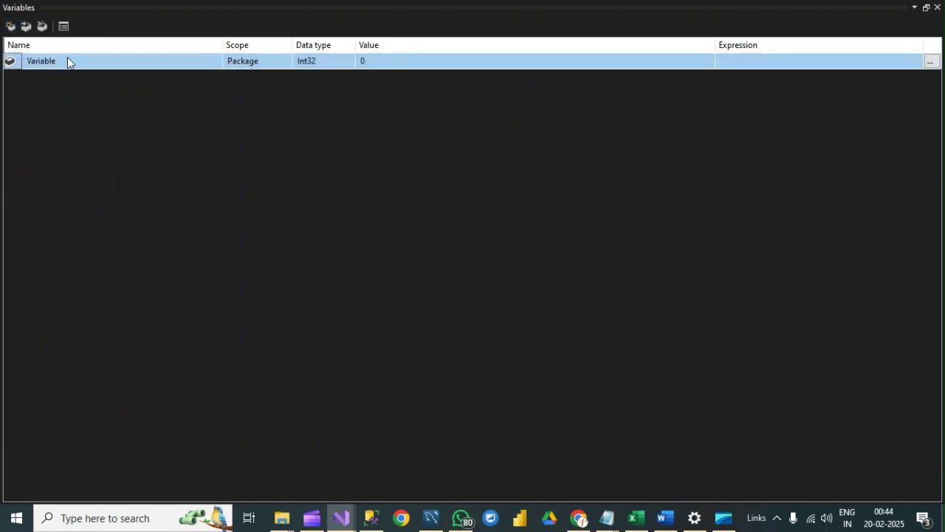
- Rename the new variable as MySQL_RecoredCount and close the variables list
left_click(44, 60)
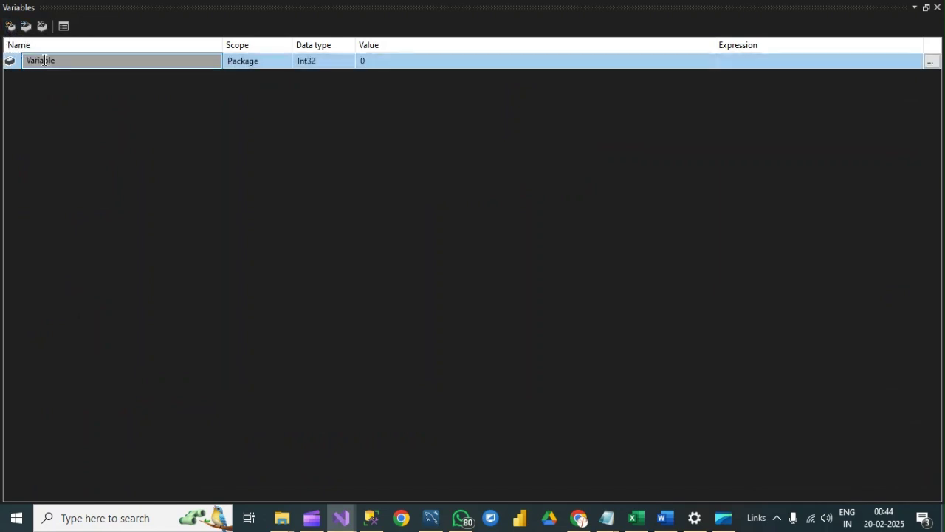
key("BackSpace")
key("BackSpace")
key("BackSpace")
key("BackSpace")
key("BackSpace")
key("BackSpace")
key("BackSpace")
key("BackSpace")
type("MySQL_RecoredCount")
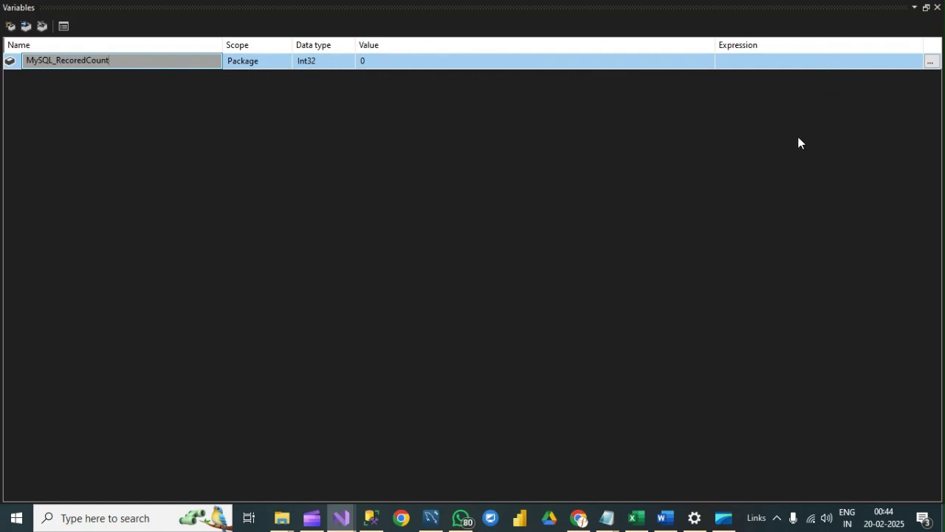
key("Return")
left_click(938, 7)
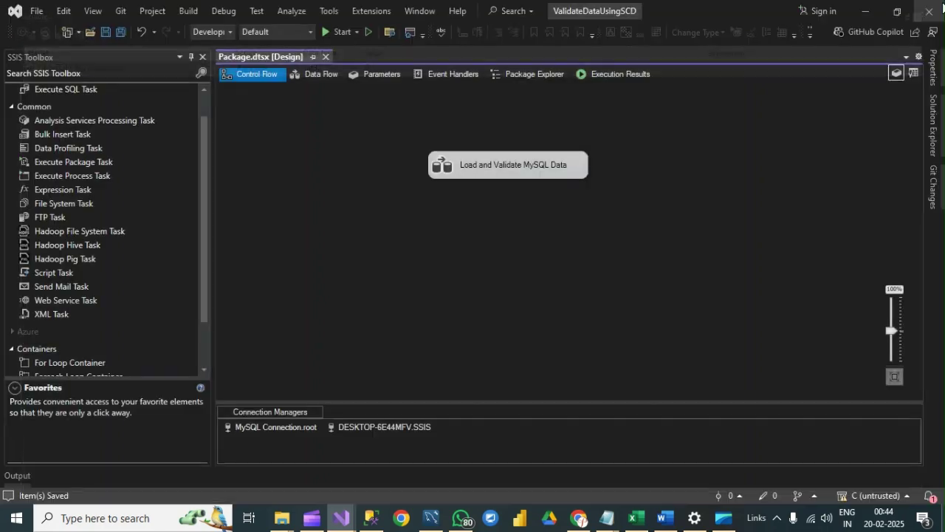
- Add an Execute SQL Task to the control flow below the Load and Validate MySQL Data task
left_click(491, 178)
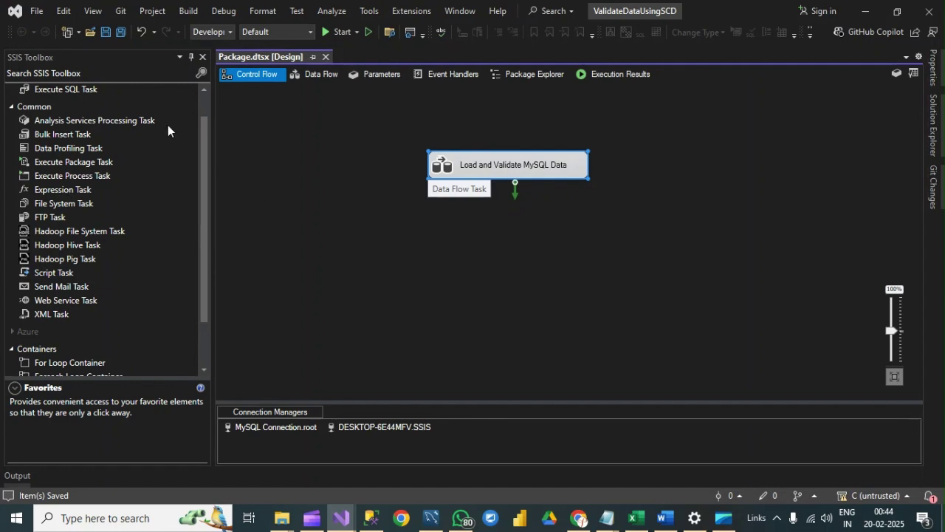
left_click_drag(208, 131, 210, 96)
left_click_drag(55, 119, 488, 249)
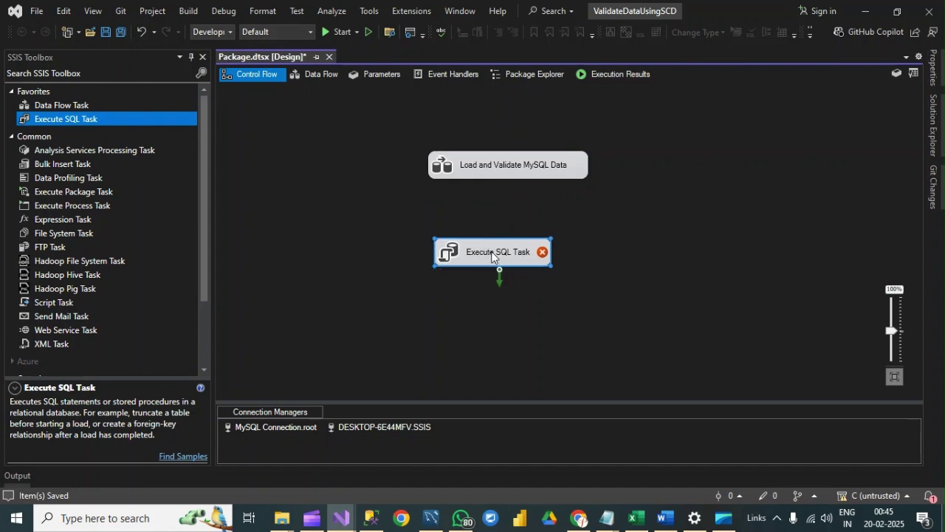
- Rename the Execute SQL Task as Audit_Log_Mysql and connect the Load and Validate MySQL Data task to it
left_click(492, 253)
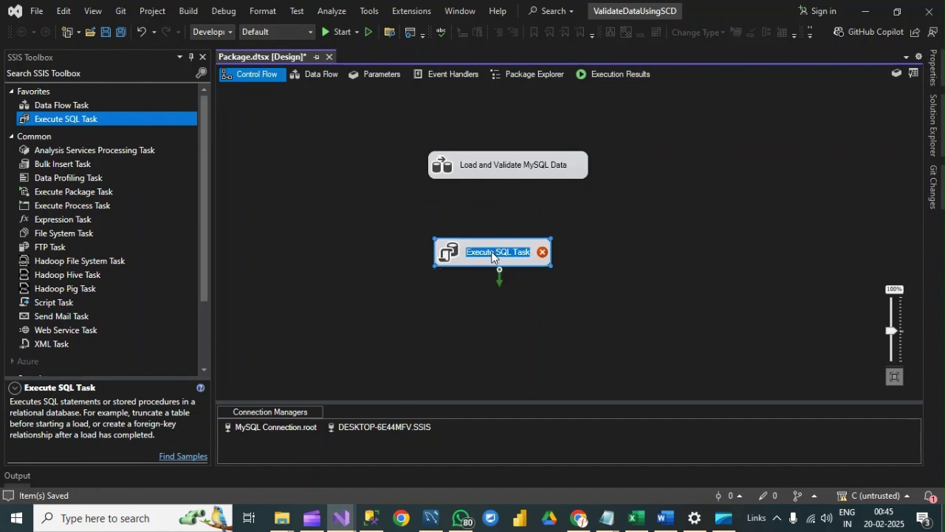
type("Au")
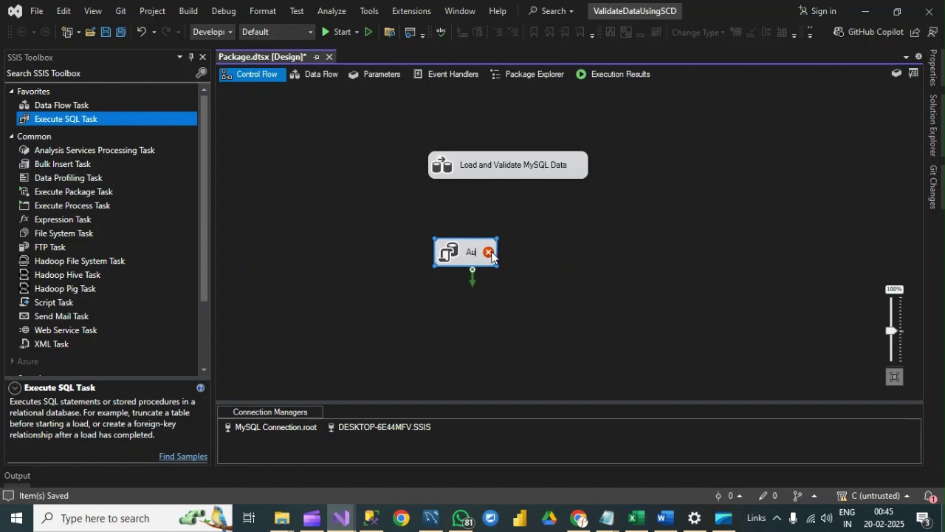
type("dit_")
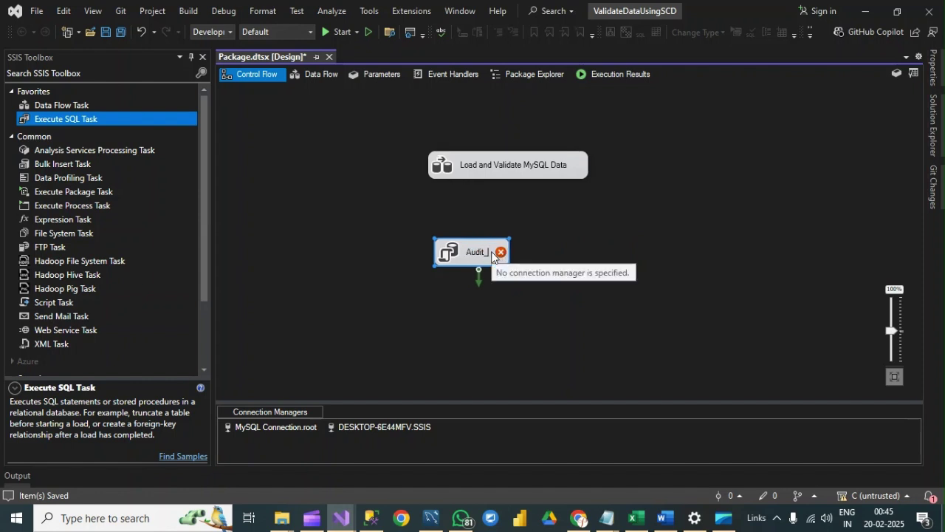
type("g")
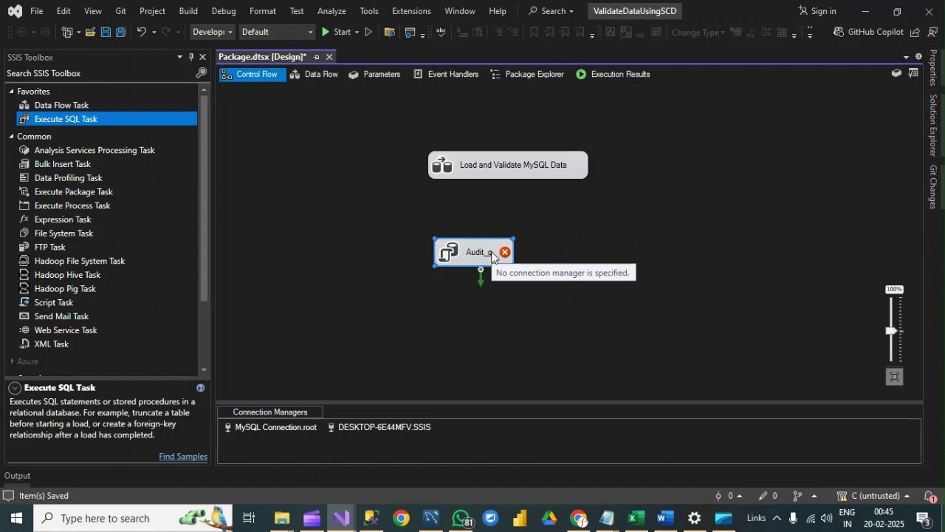
type("e")
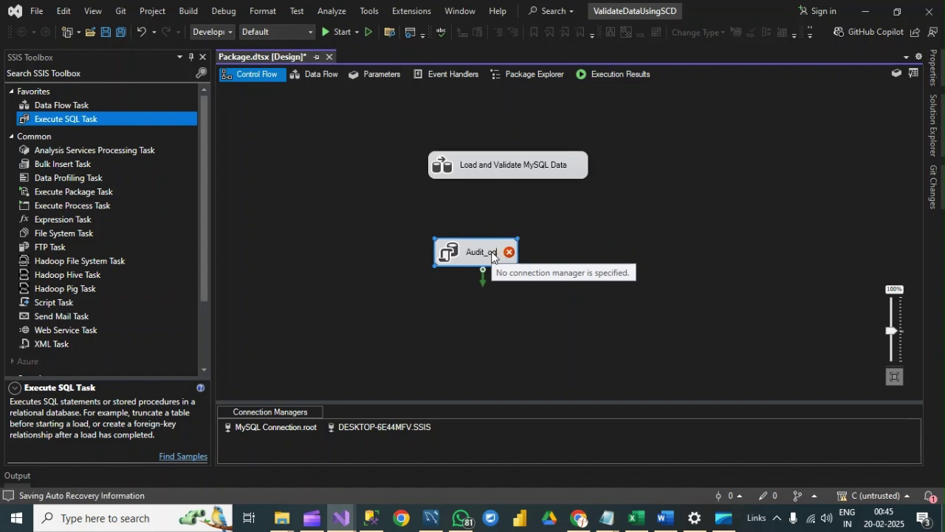
key("BackSpace")
key("BackSpace")
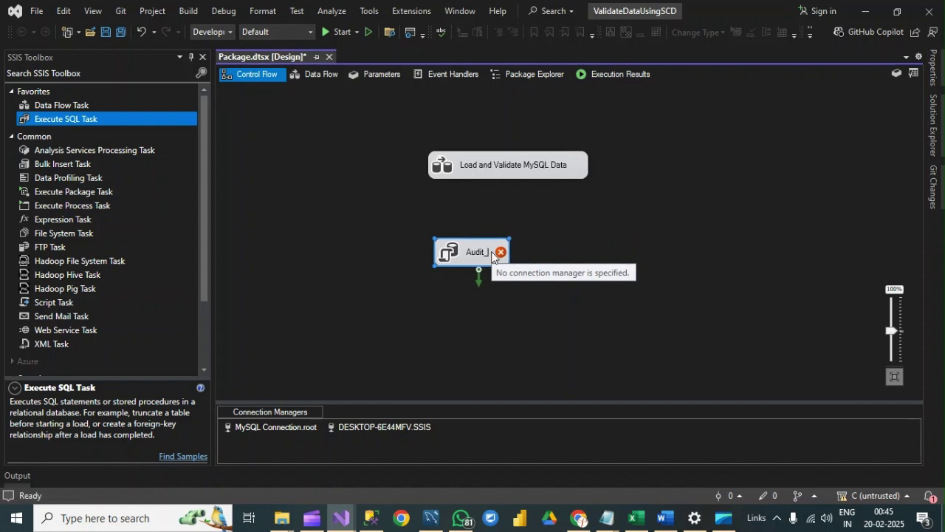
type("Log_")
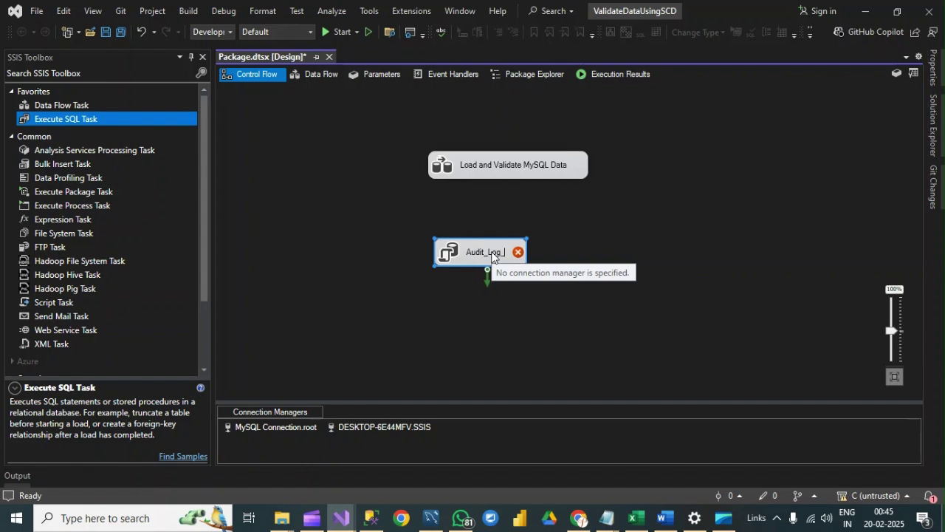
type(" Mysql")
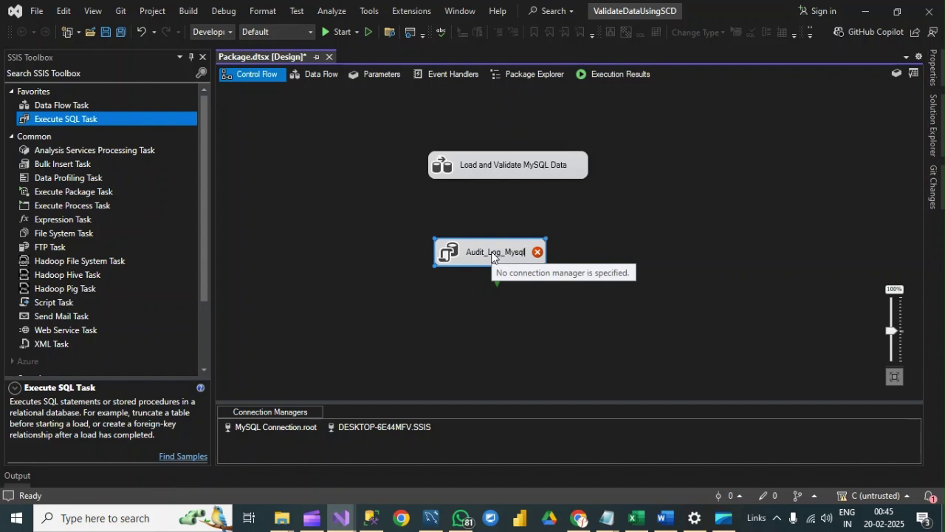
left_click(502, 174)
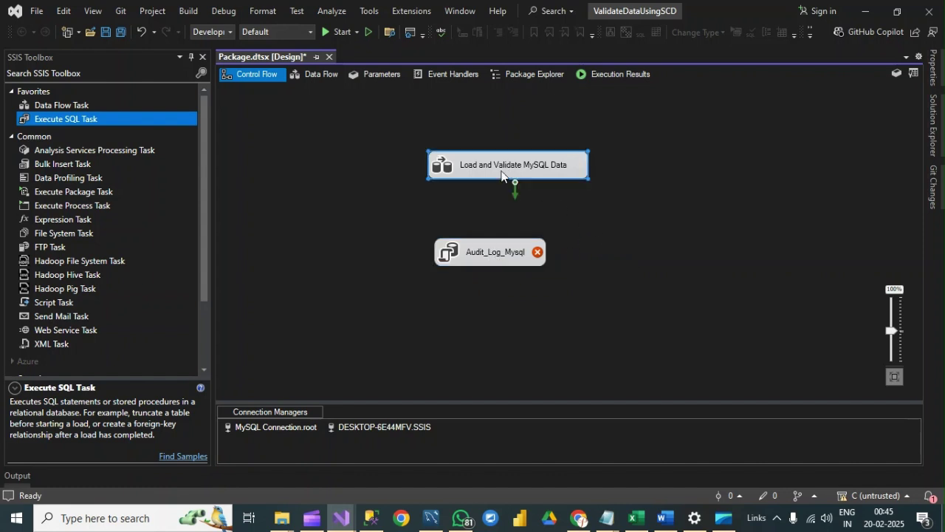
left_click_drag(515, 194, 479, 251)
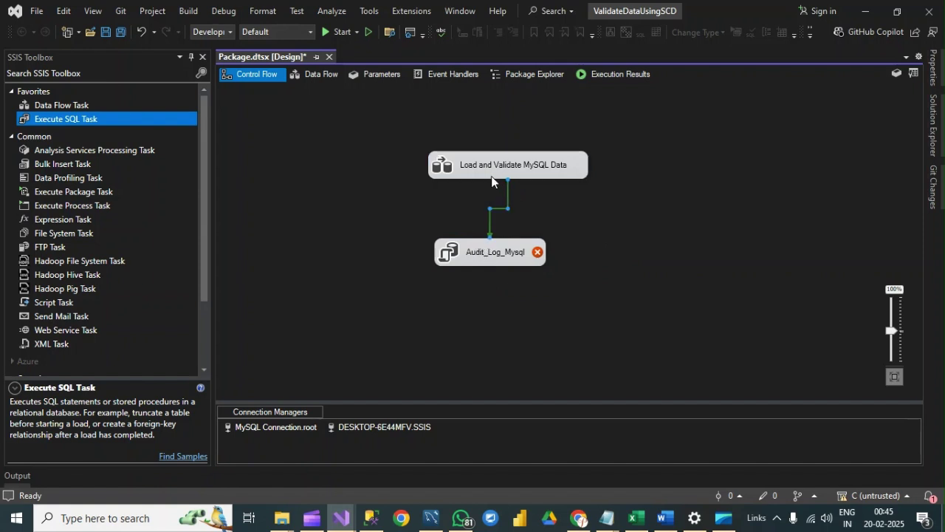
- Open the Load and Validate MySQL Data data flow and delete the New Output path into Insert Destination
double_click(477, 162)
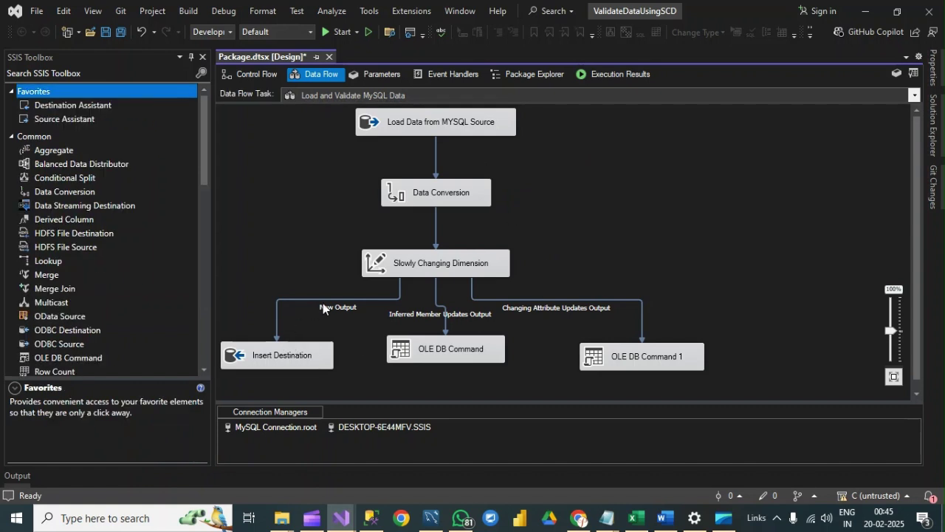
left_click(276, 308)
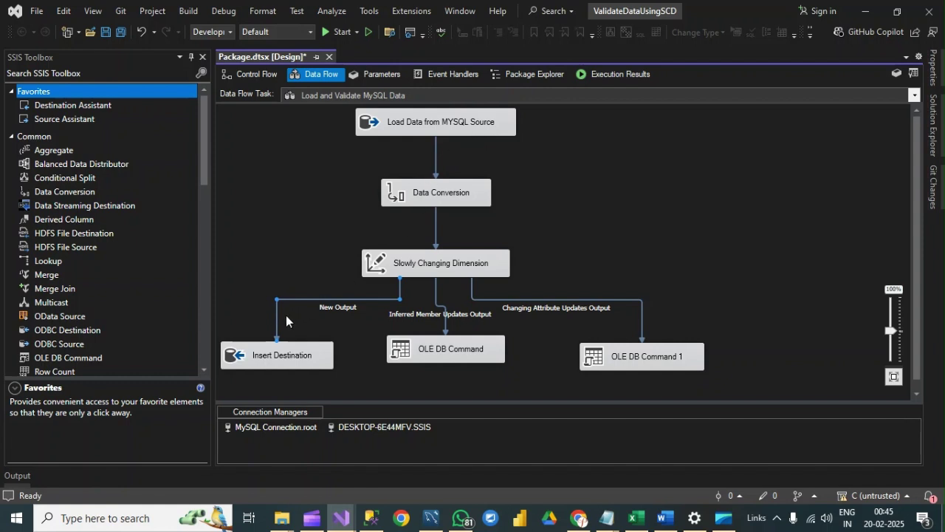
key("Delete")
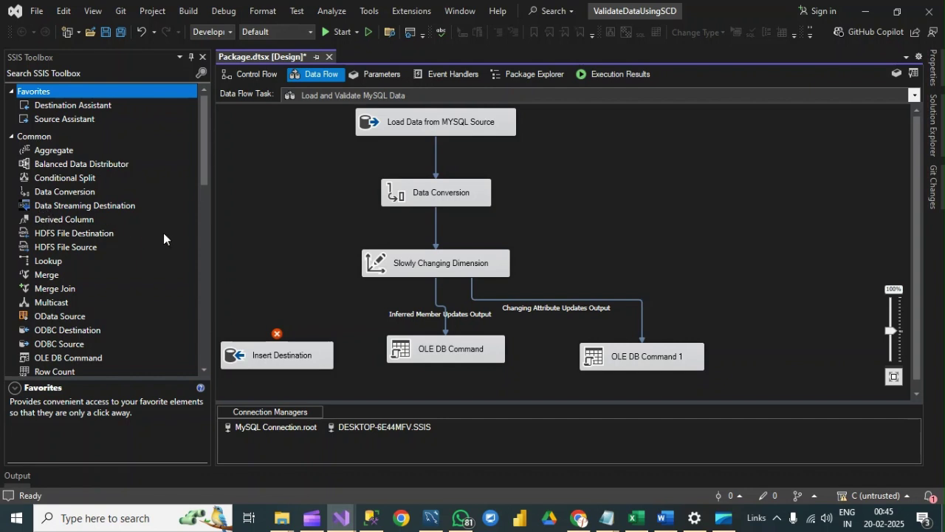
- Add a Row Count transformation between Slowly Changing Dimension and Insert Destination, moving Insert Destination down to make room
left_click_drag(204, 144, 201, 182)
left_click_drag(41, 259, 277, 303)
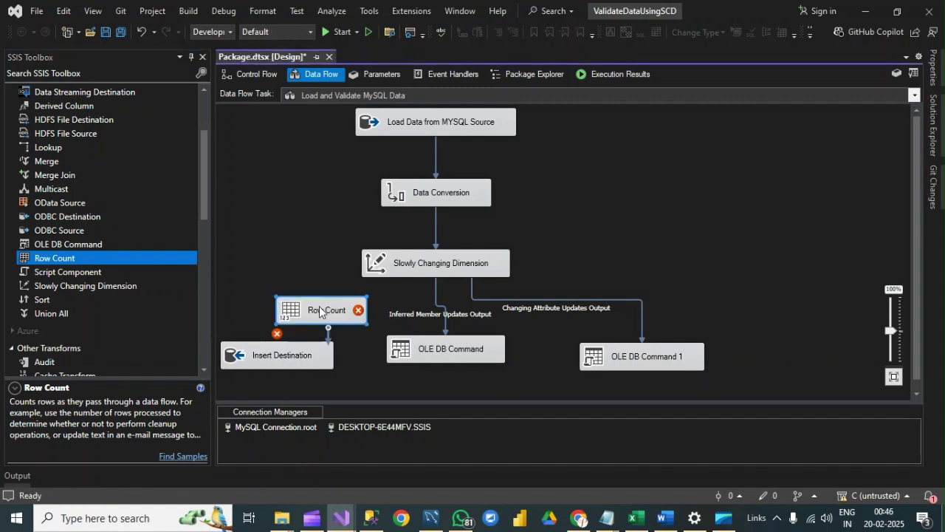
left_click_drag(271, 355, 274, 372)
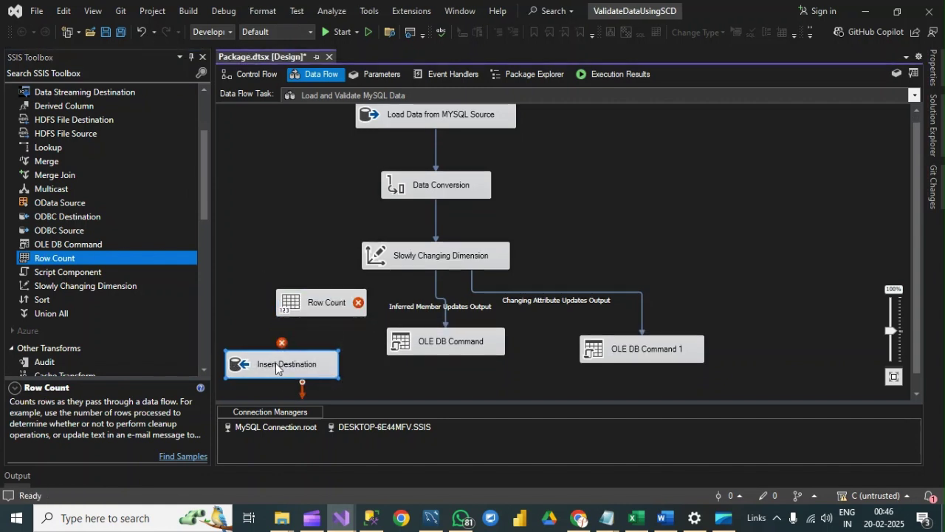
left_click_drag(312, 302, 277, 307)
- Connect the Slowly Changing Dimension's New Output to Row Count Input 1
left_click(406, 260)
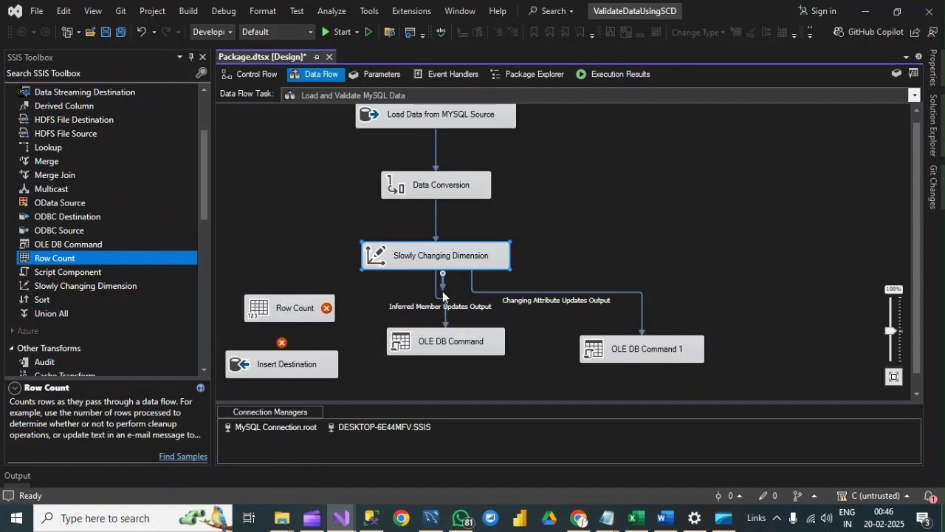
left_click_drag(441, 286, 285, 305)
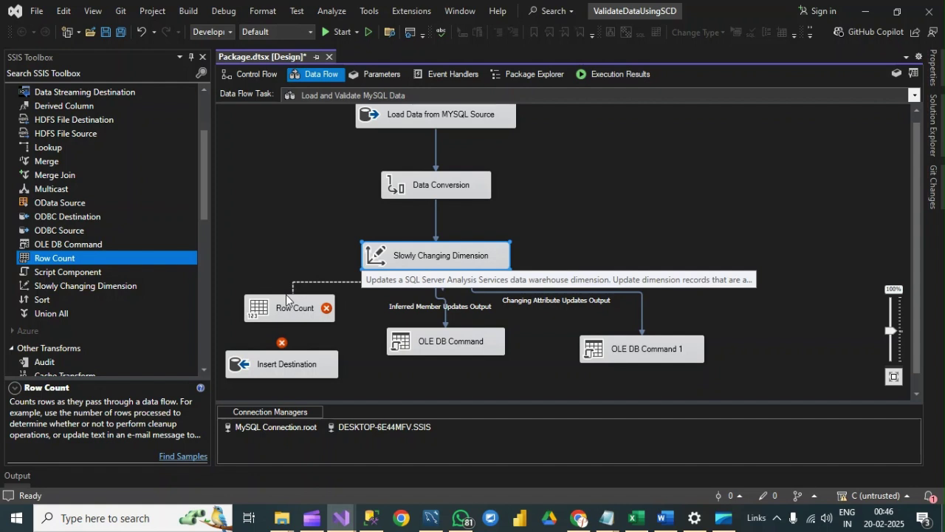
left_click(621, 259)
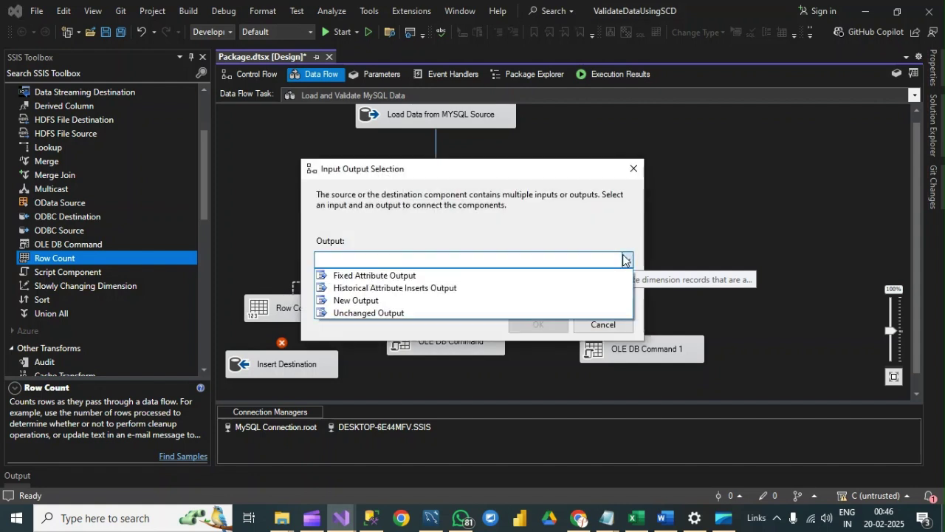
left_click(386, 301)
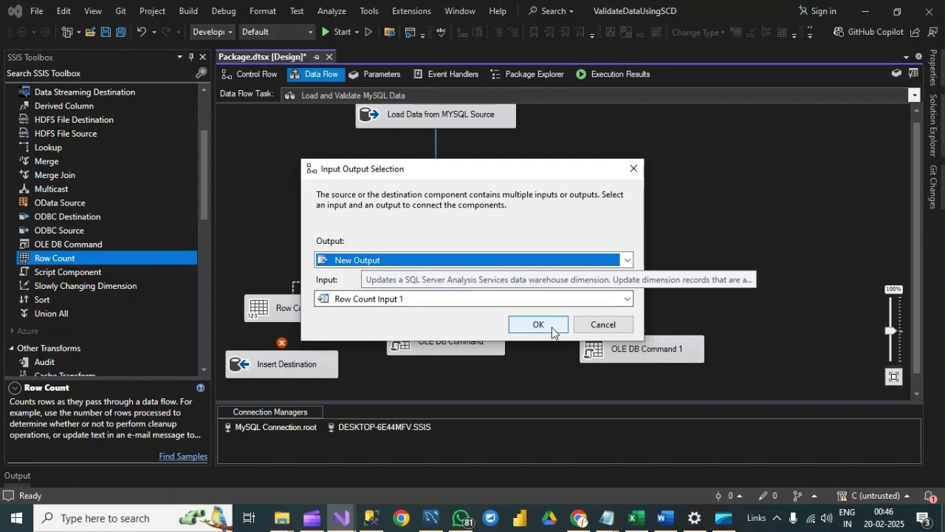
left_click(564, 299)
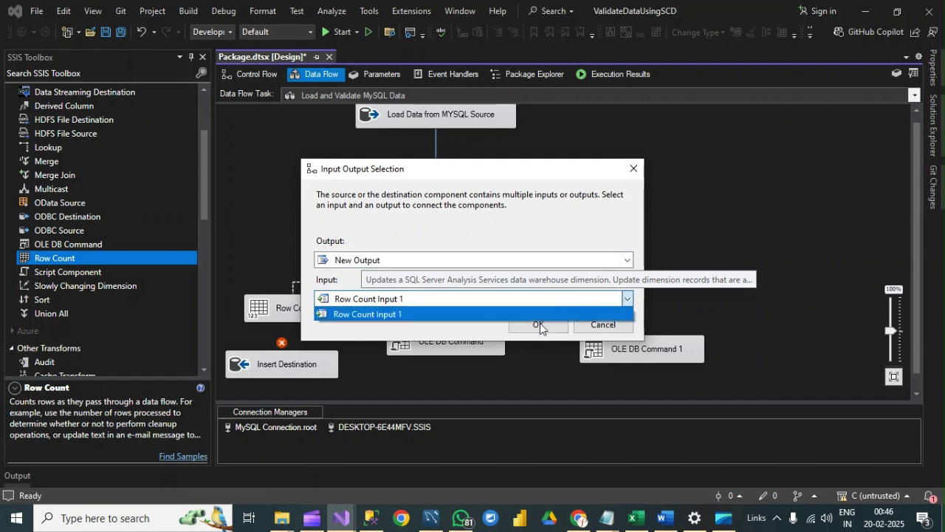
left_click(546, 314)
left_click(538, 324)
- Assign the variable User::MySQL_RecoredCount to the Row Count transformation and connect its output to Insert Destination
left_click(288, 313)
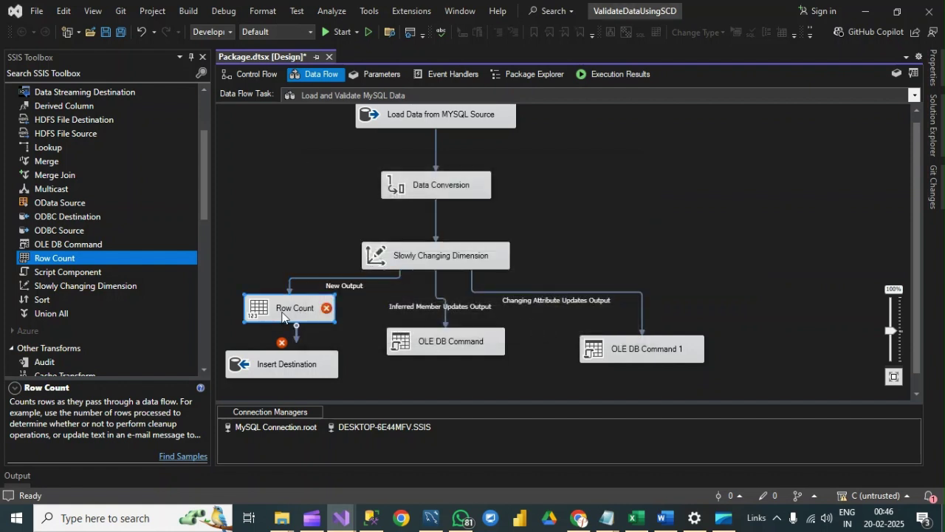
double_click(300, 306)
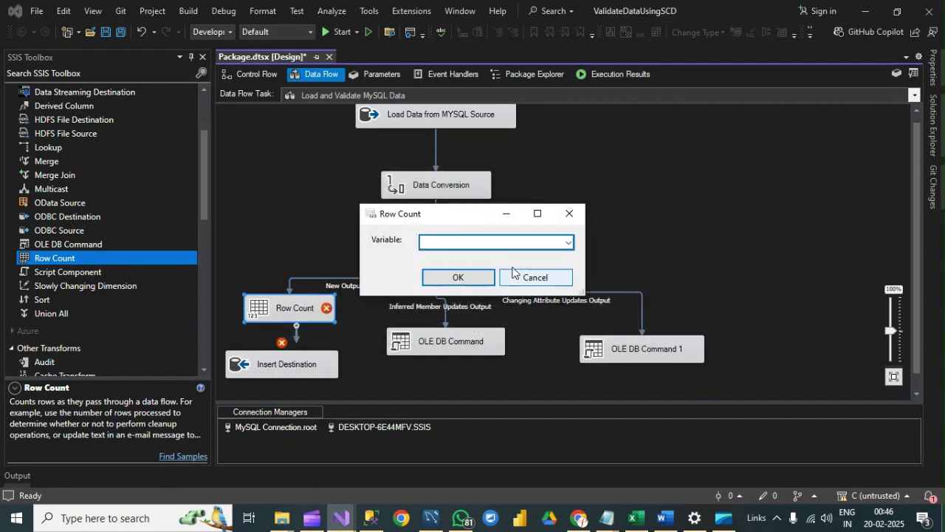
left_click(568, 243)
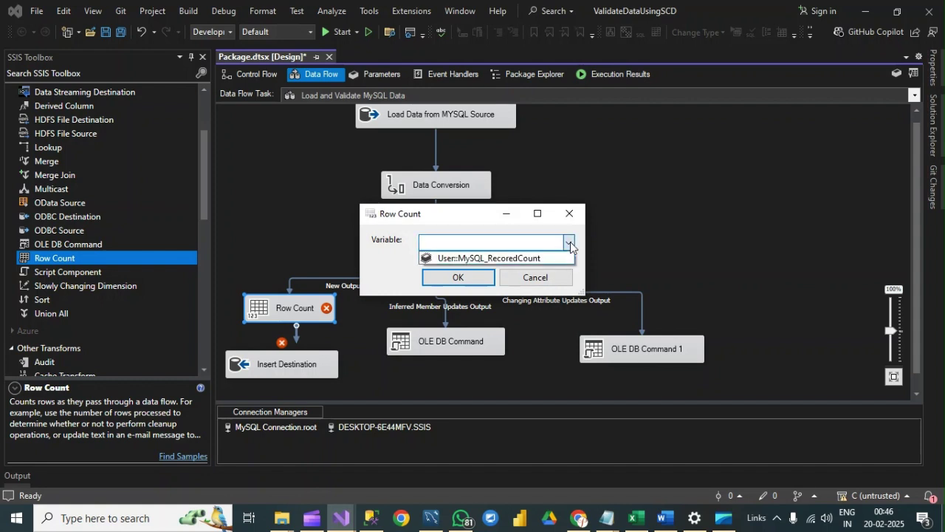
left_click(472, 259)
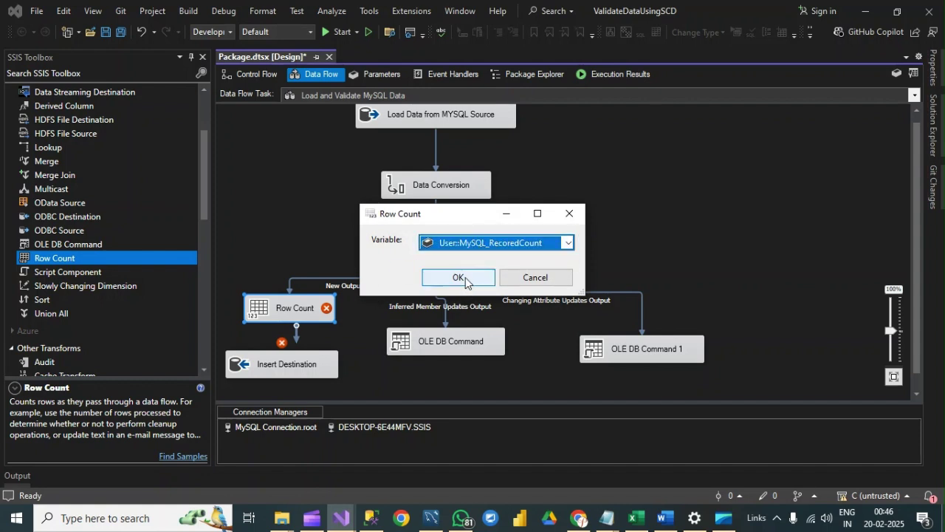
left_click(458, 277)
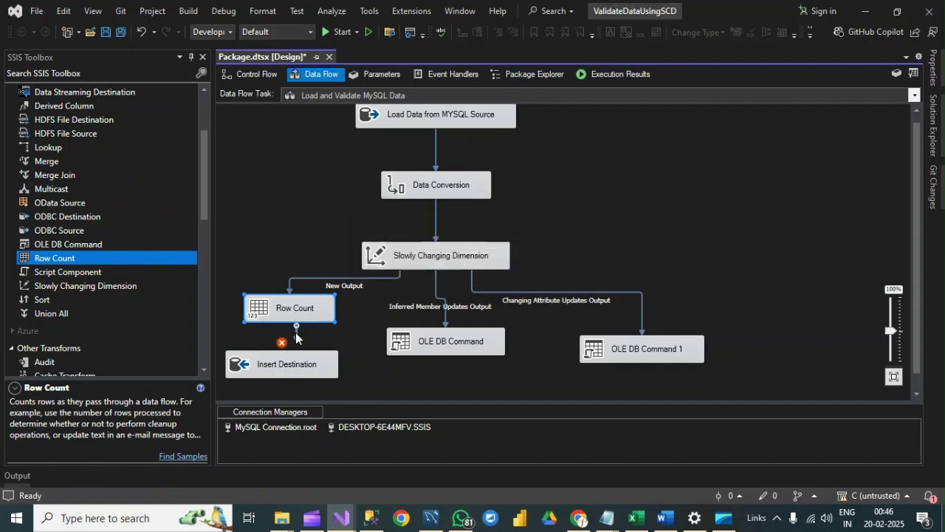
left_click_drag(296, 334, 279, 360)
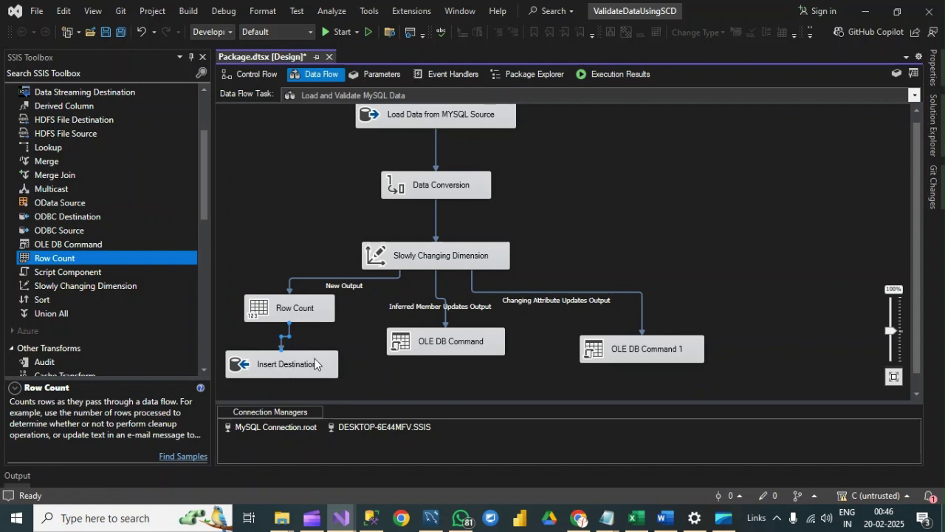
- Save the package and set the Audit_Log_Mysql task's connection to DESKTOP-6E44MFV.SSIS
key("ctrl+s")
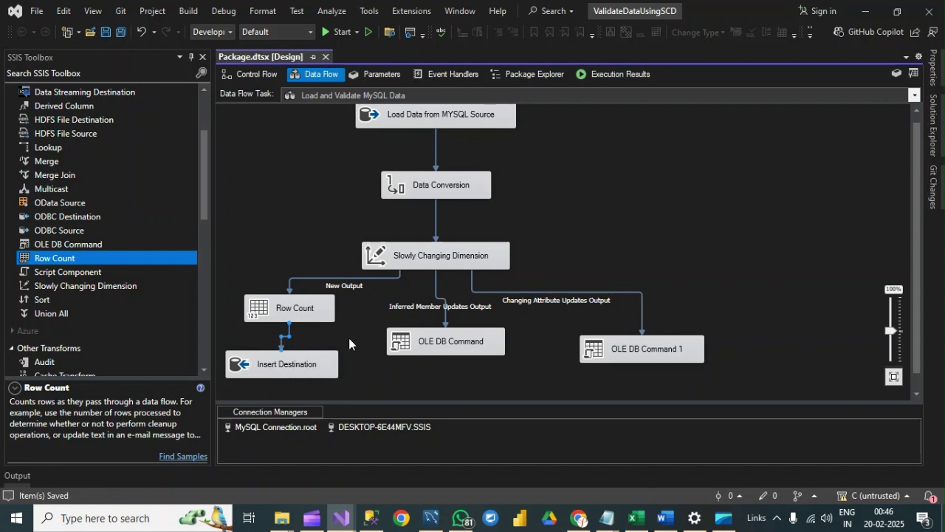
left_click(295, 237)
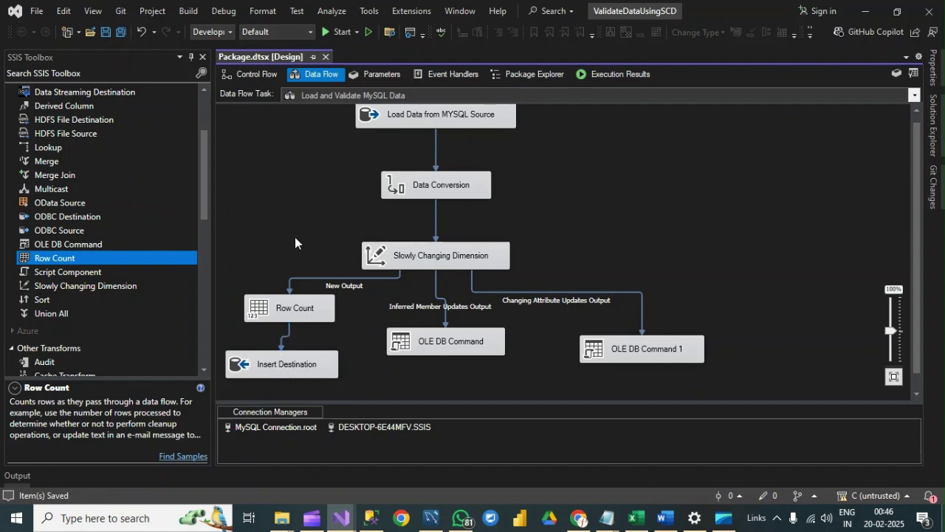
left_click(255, 76)
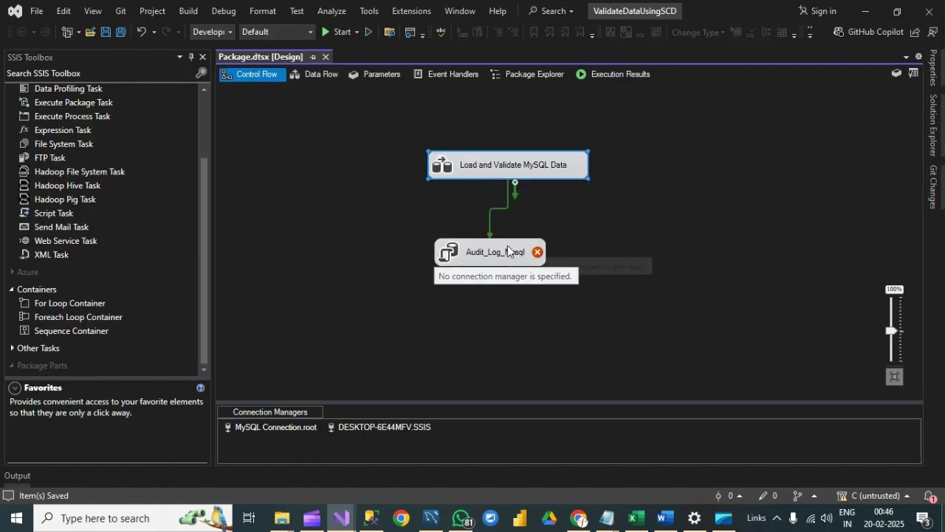
left_click(508, 249)
right_click(508, 249)
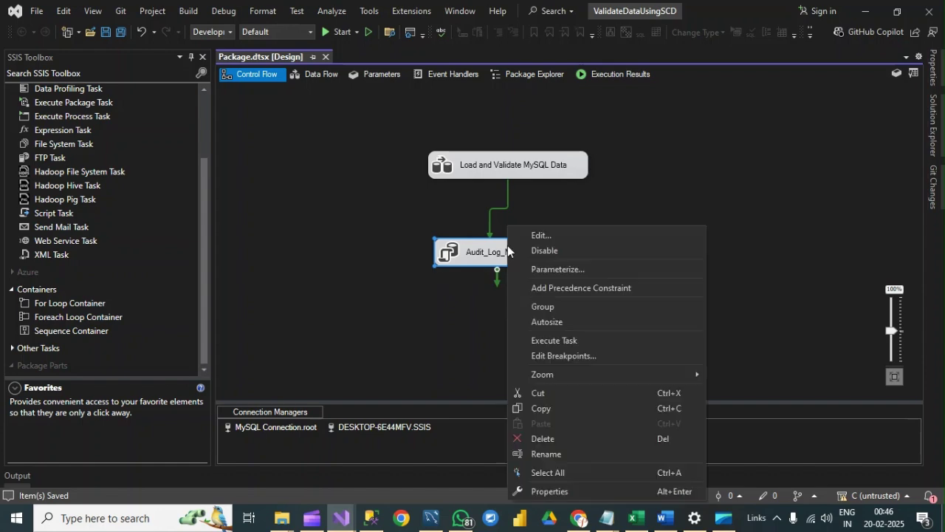
left_click(553, 237)
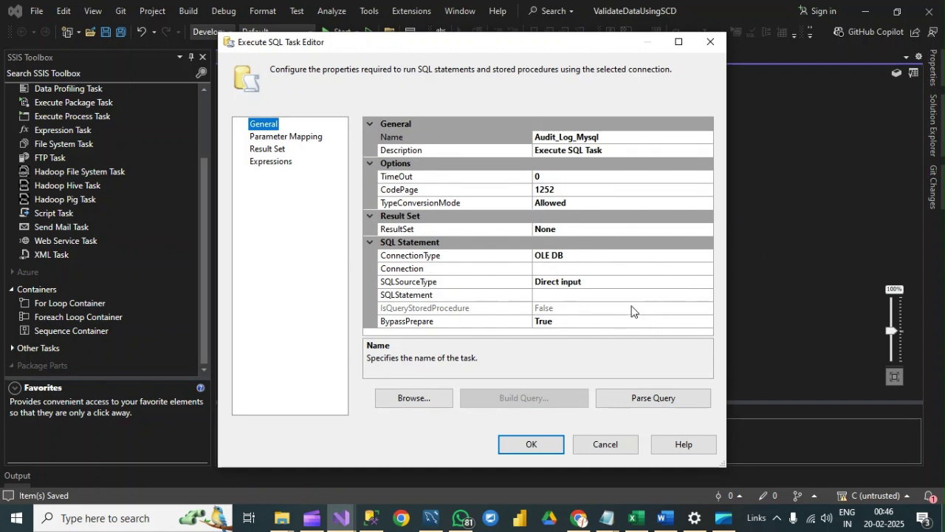
left_click(610, 269)
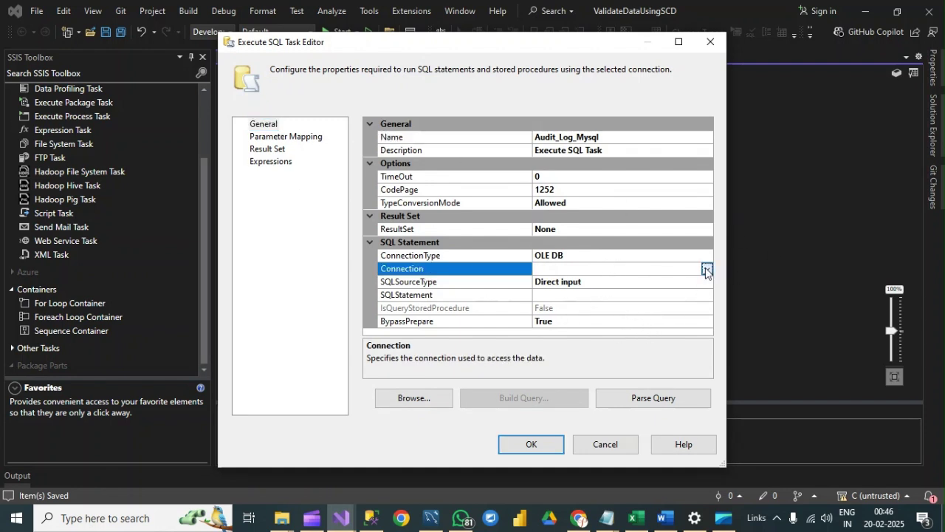
left_click(706, 269)
left_click(582, 297)
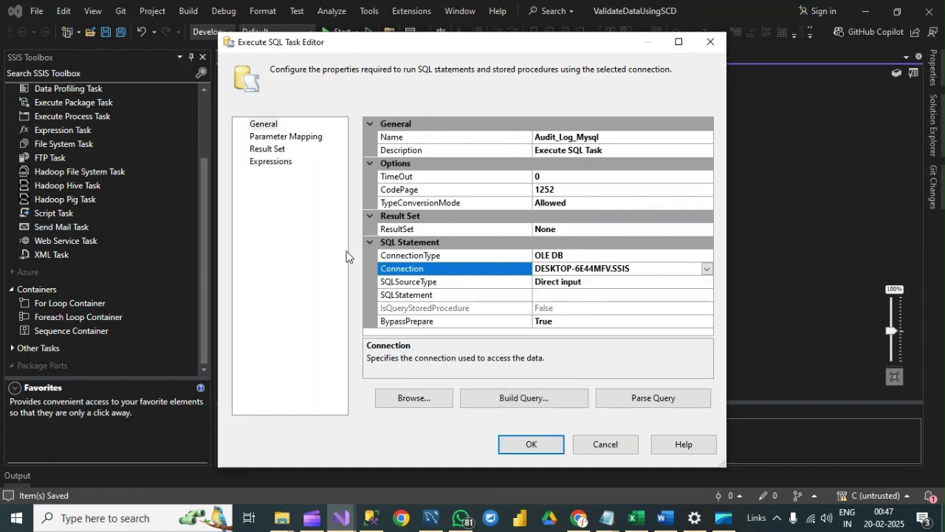
- Add a property expression for SqlStatementSource to the Audit_Log_Mysql task and open its Expression Builder maximized
left_click(273, 162)
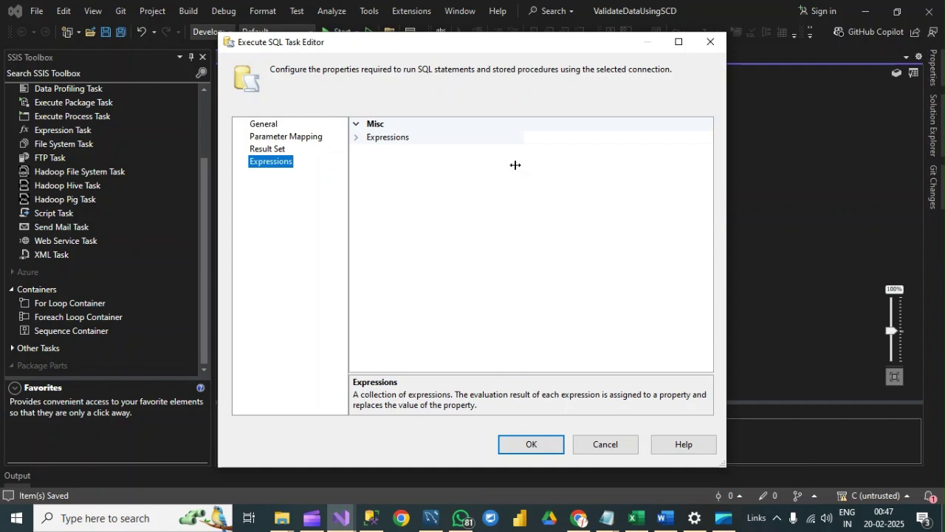
left_click(360, 138)
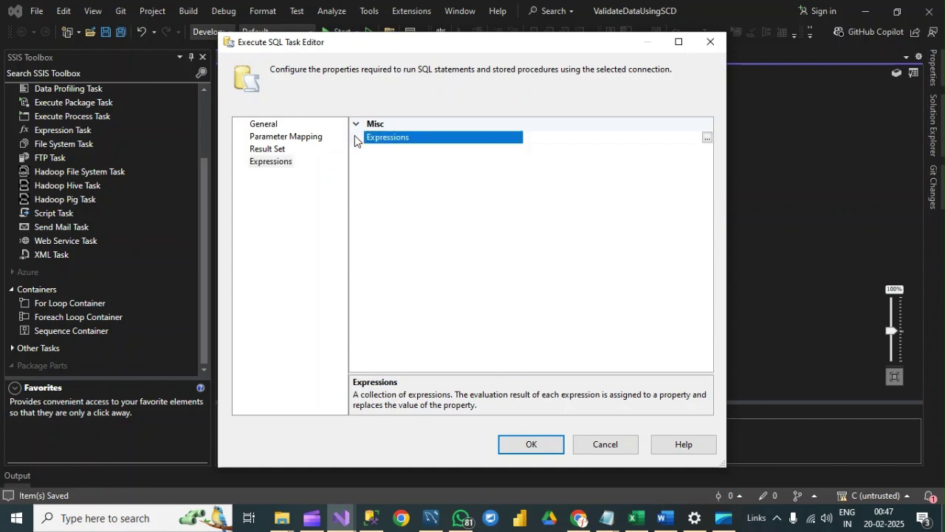
left_click(707, 138)
left_click(423, 198)
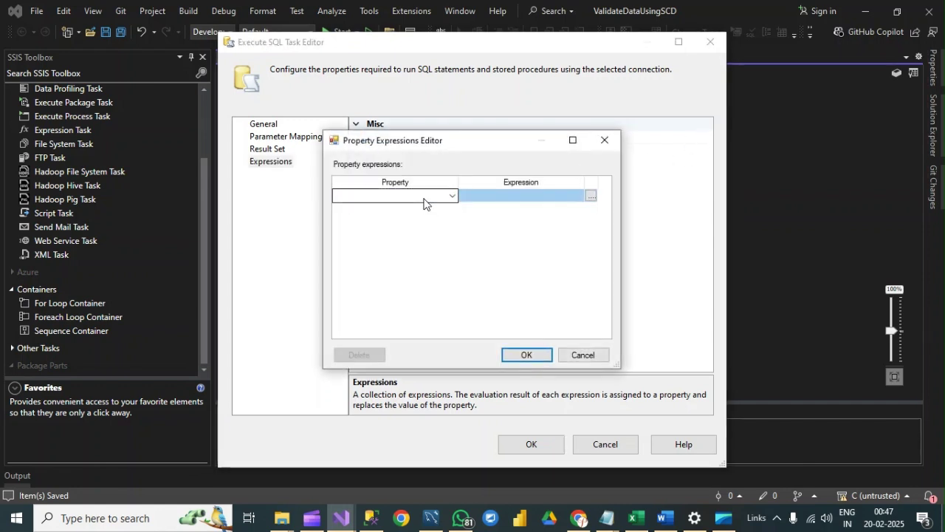
left_click(454, 195)
key("s")
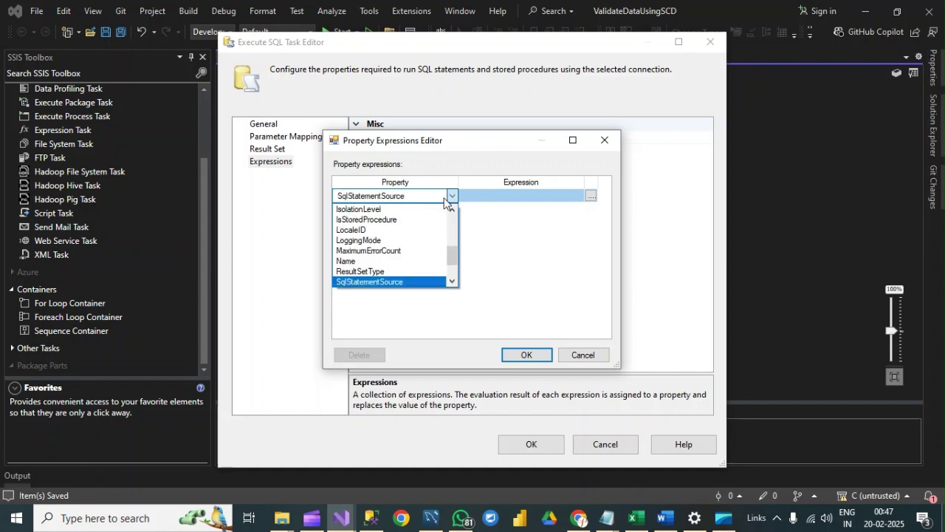
left_click(387, 282)
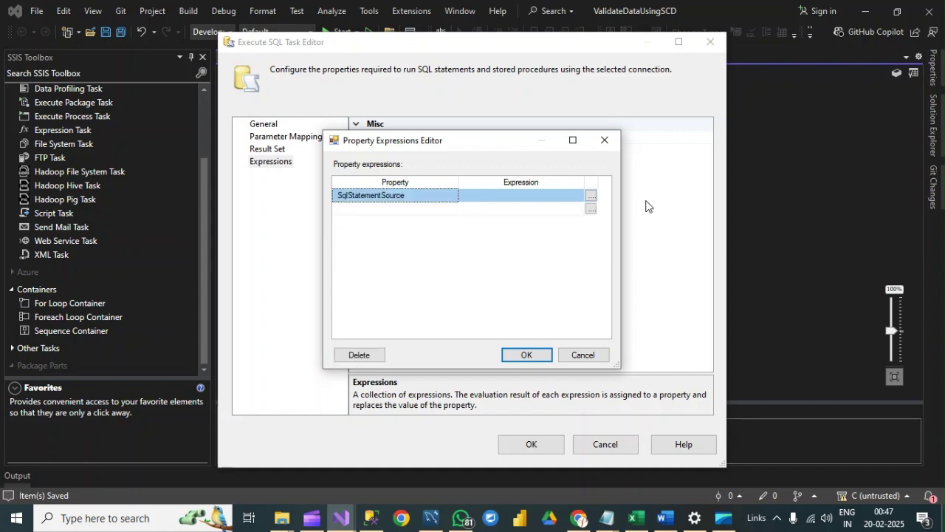
left_click(591, 196)
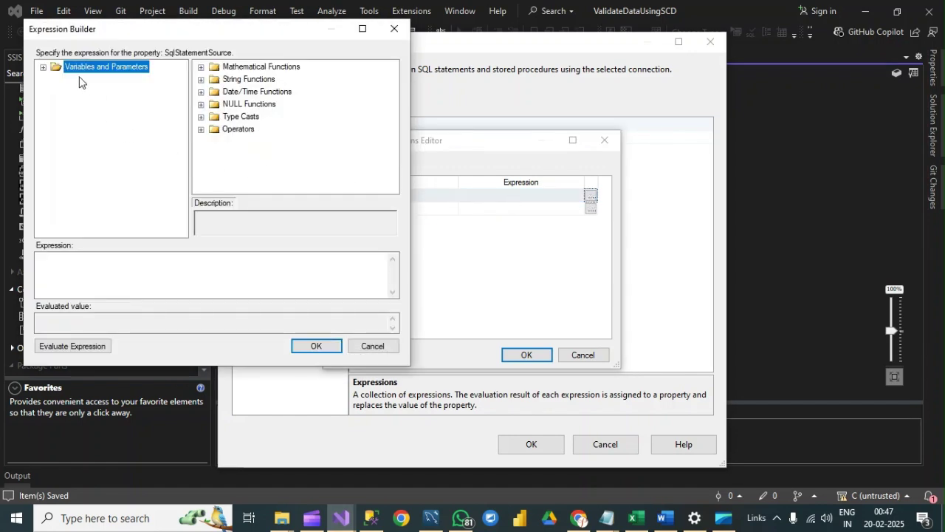
left_click(118, 259)
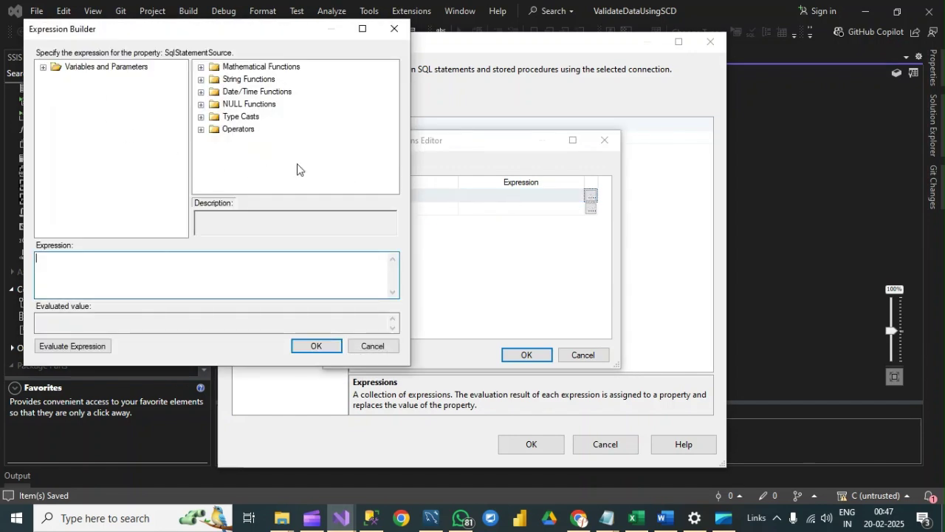
left_click(362, 29)
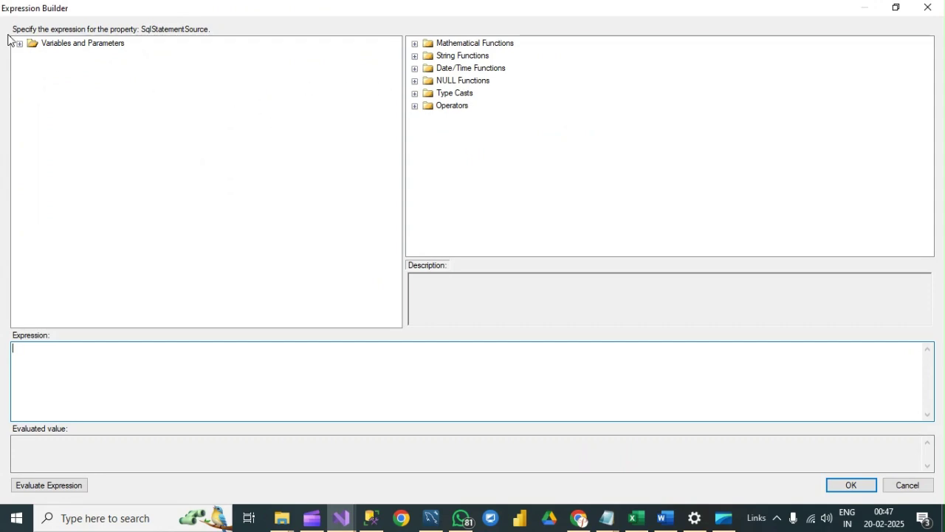
- Switch to SQL Server Management Studio, query [dbo].[audit_log] and examine its PackageName, FileLoaded, RecordsInserted and Dated columns
left_click(371, 517)
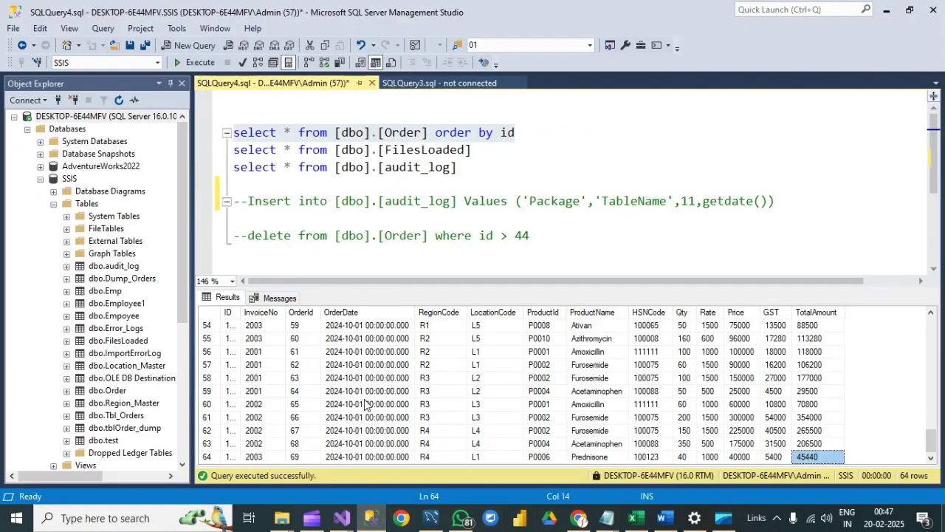
left_click(473, 189)
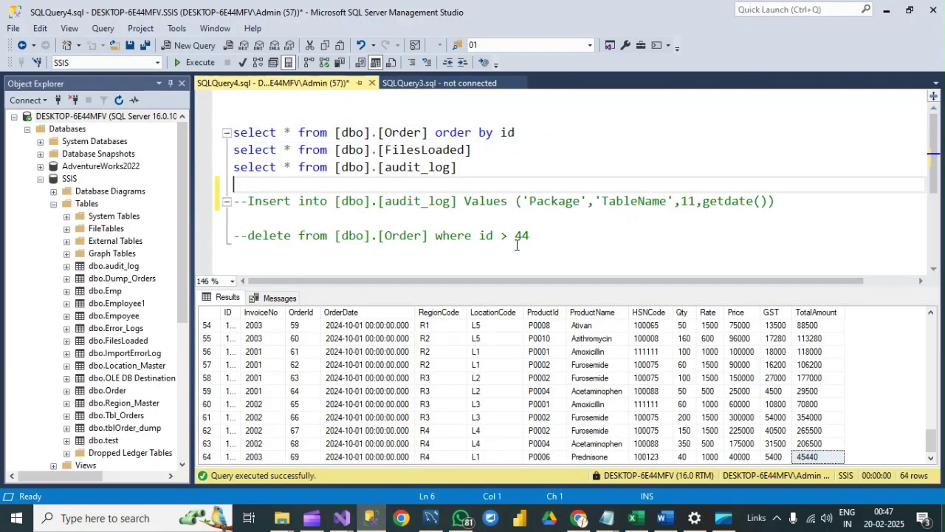
left_click_drag(460, 167, 237, 172)
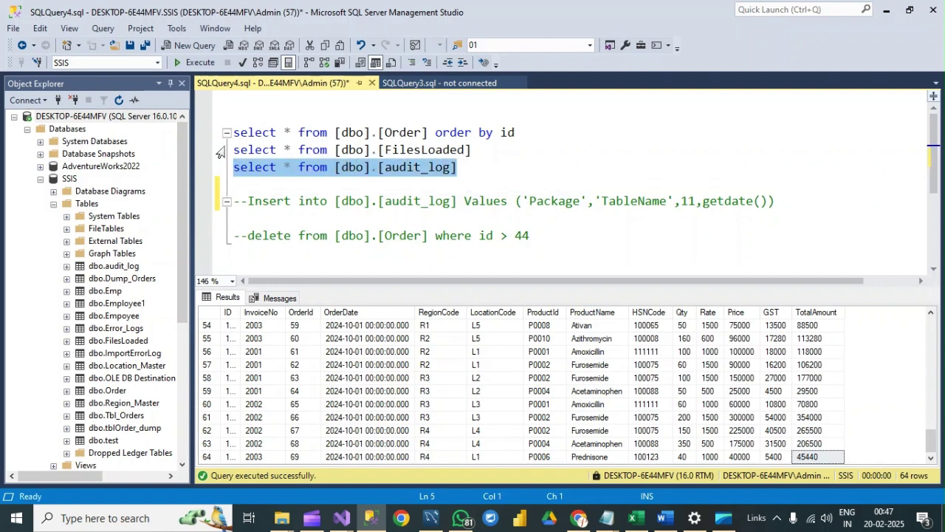
left_click(196, 62)
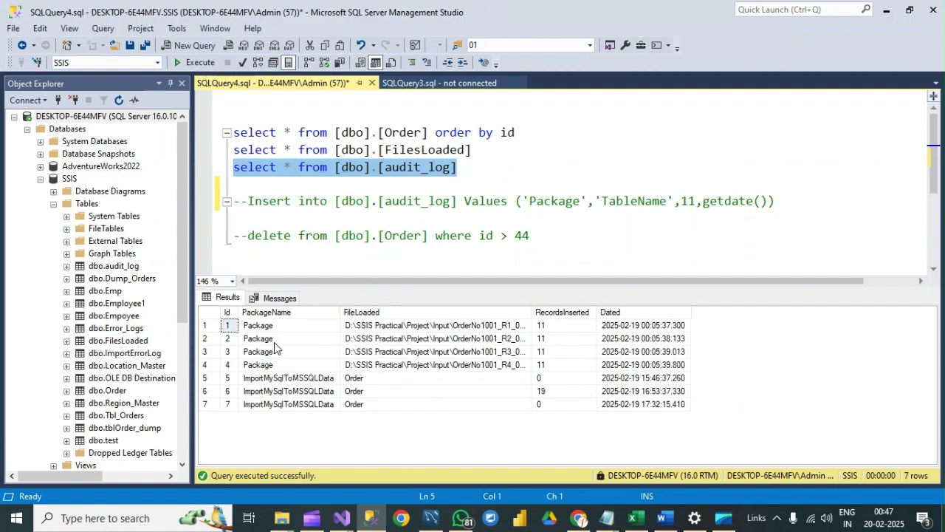
left_click(266, 329)
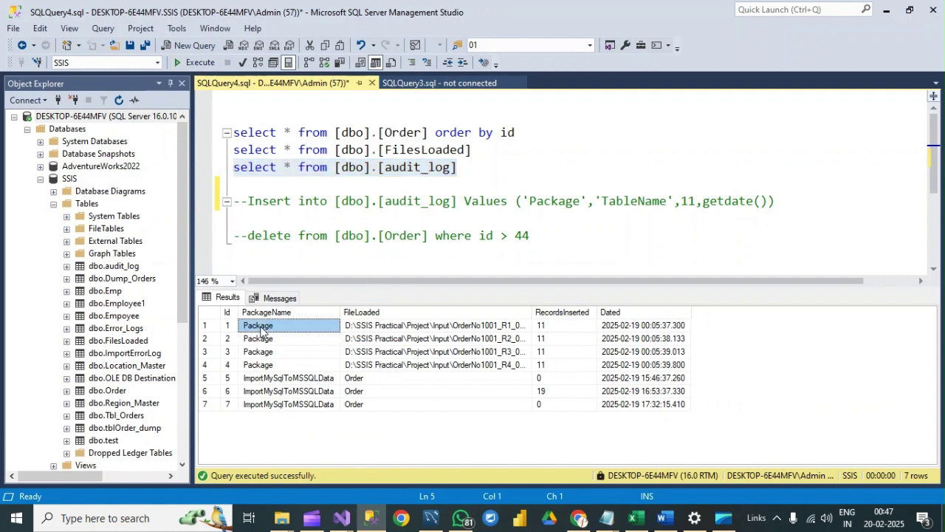
left_click(386, 331)
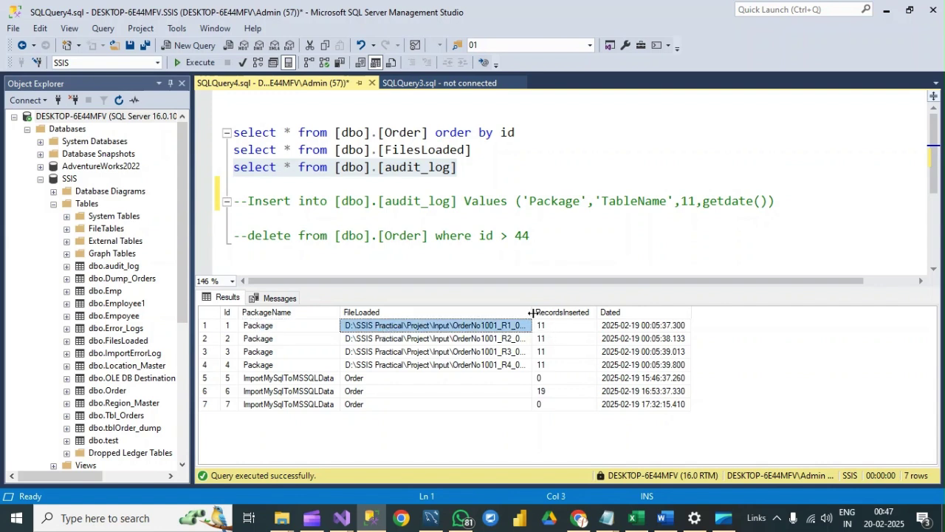
left_click_drag(532, 312, 634, 312)
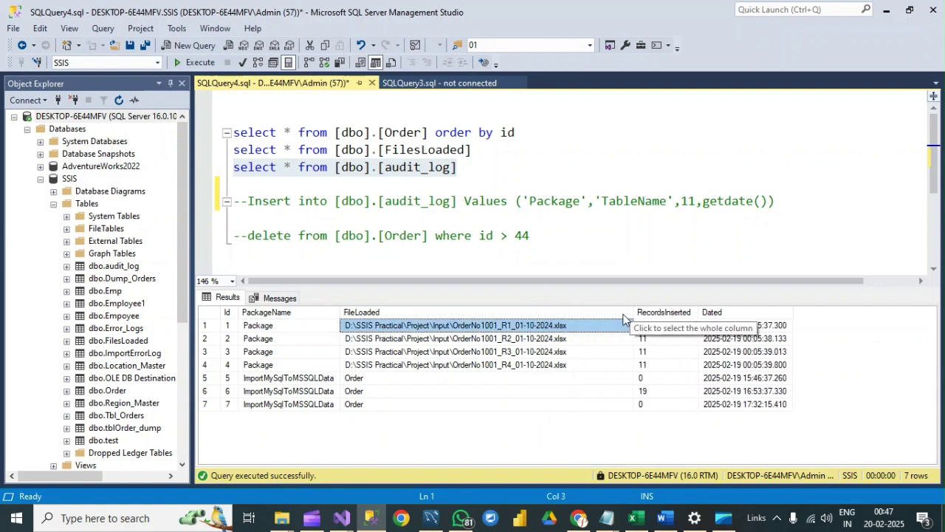
left_click(464, 364)
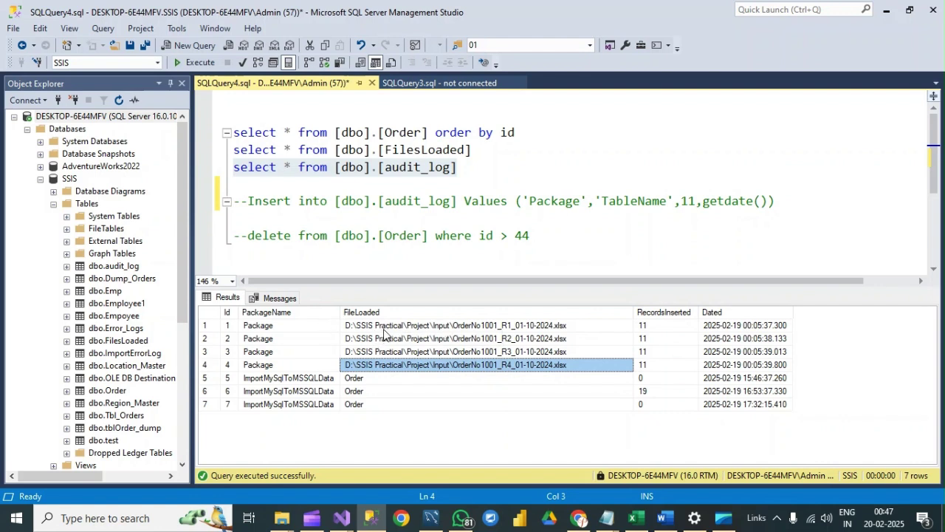
left_click(528, 328)
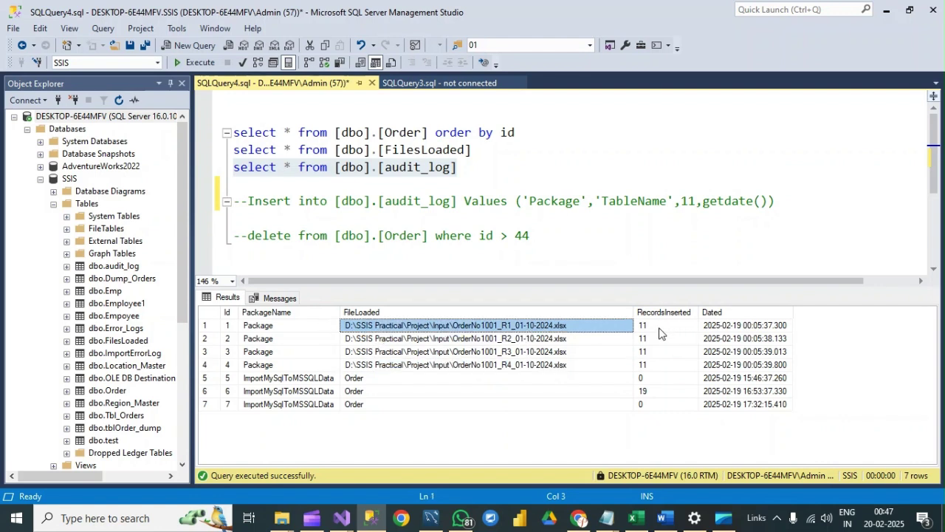
left_click(660, 332)
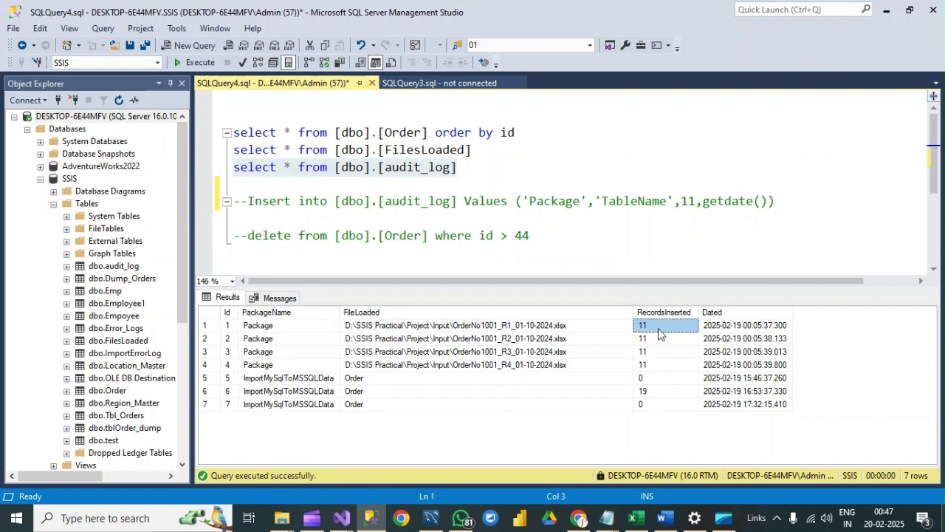
left_click(727, 329)
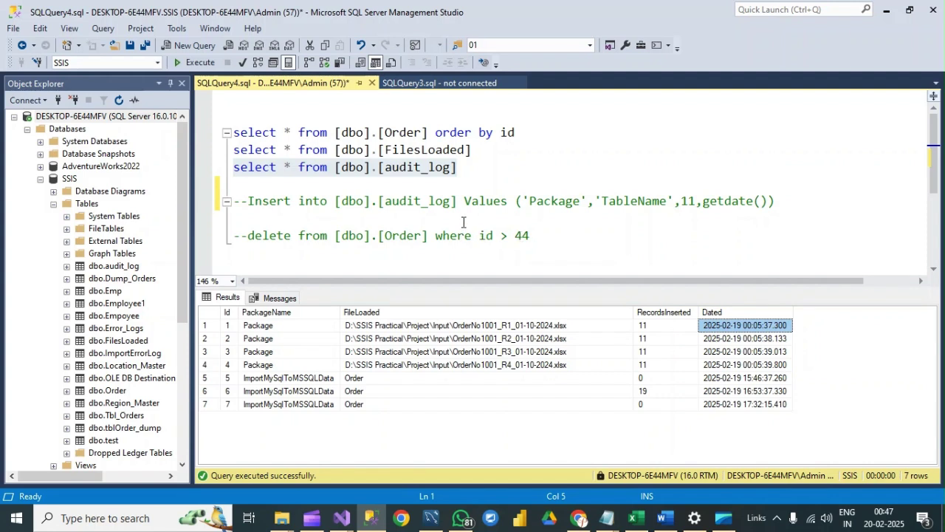
- Rewrite the commented audit_log insert statement to use Select instead of Values, removing the parentheses around the value list
left_click(252, 200)
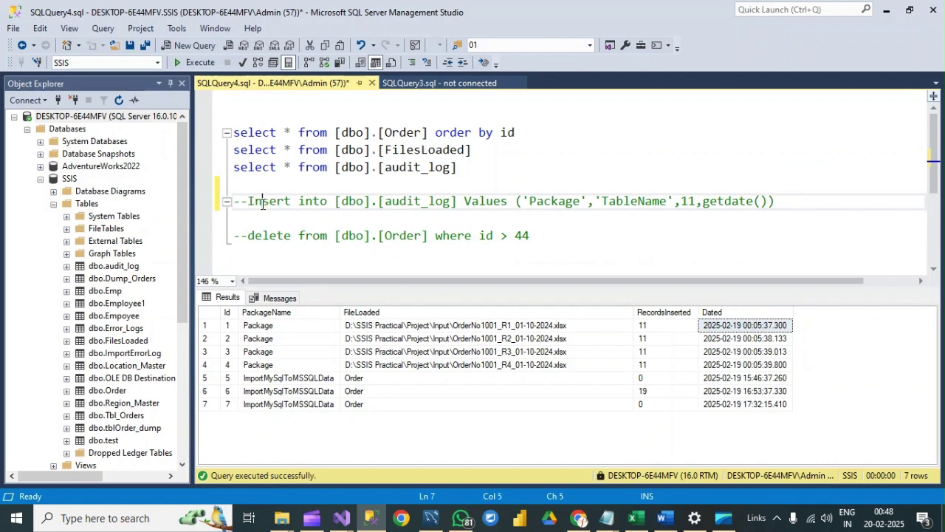
double_click(385, 169)
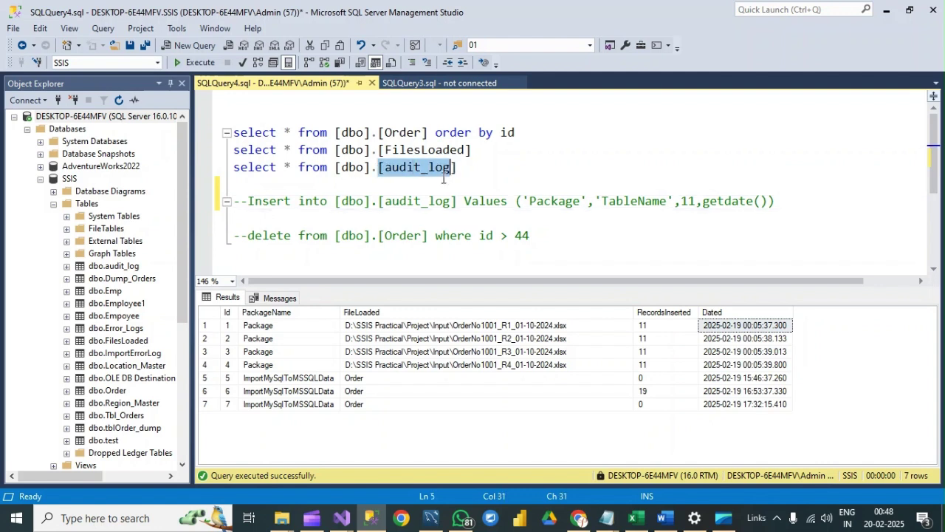
left_click(406, 201)
double_click(488, 207)
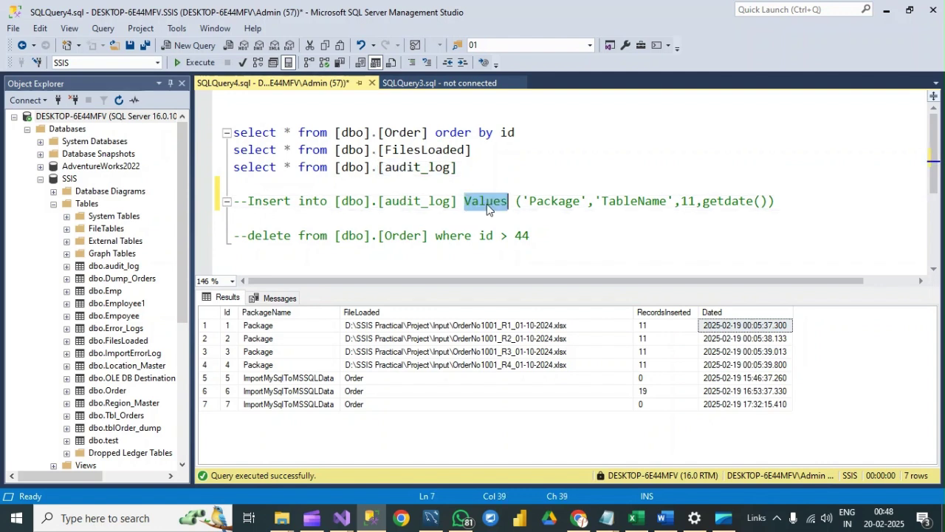
type("s")
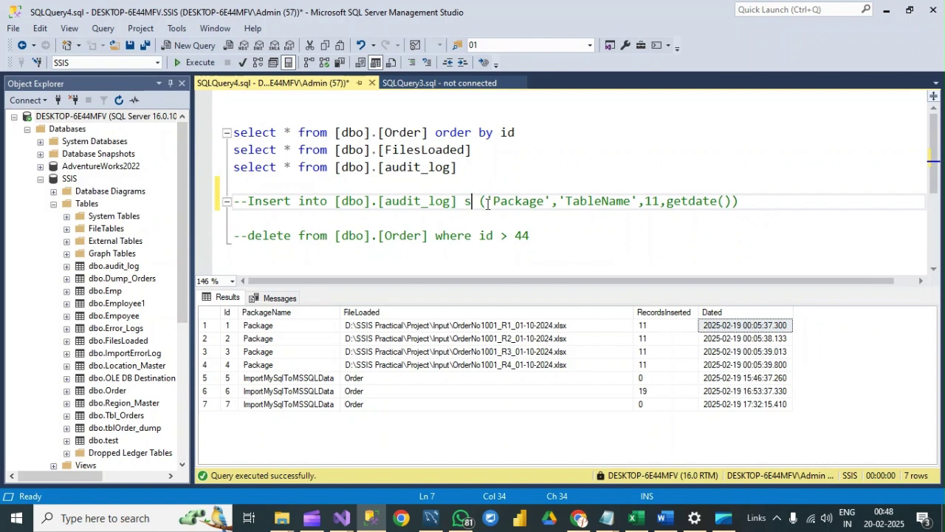
key("BackSpace")
type("Select")
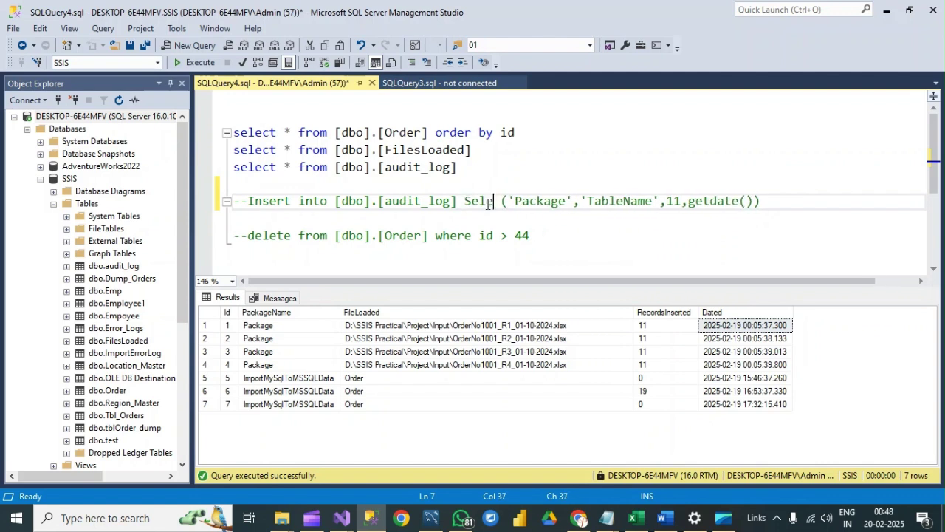
key("Right")
key("Delete")
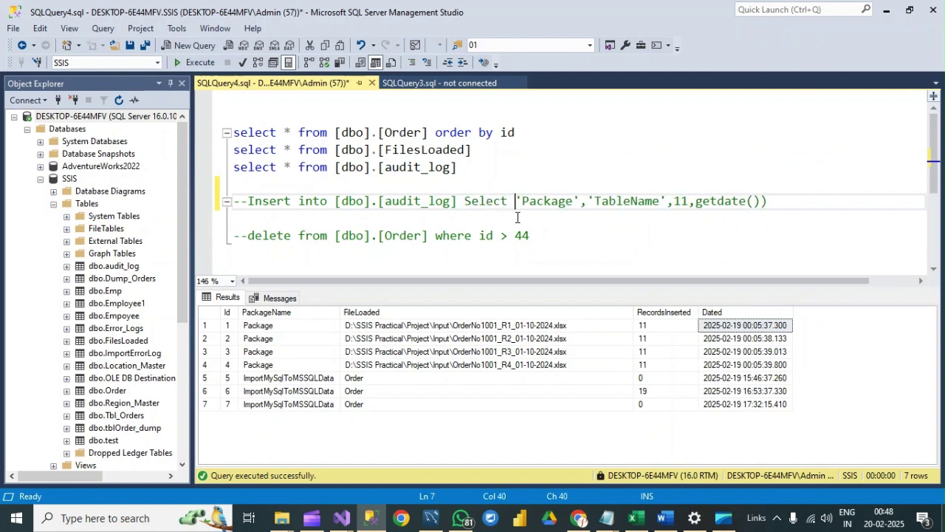
left_click(778, 201)
key("BackSpace")
- Compare the 'Package', 'TableName' and 11 placeholders in the insert statement with the matching audit_log columns
left_click(536, 201)
double_click(535, 202)
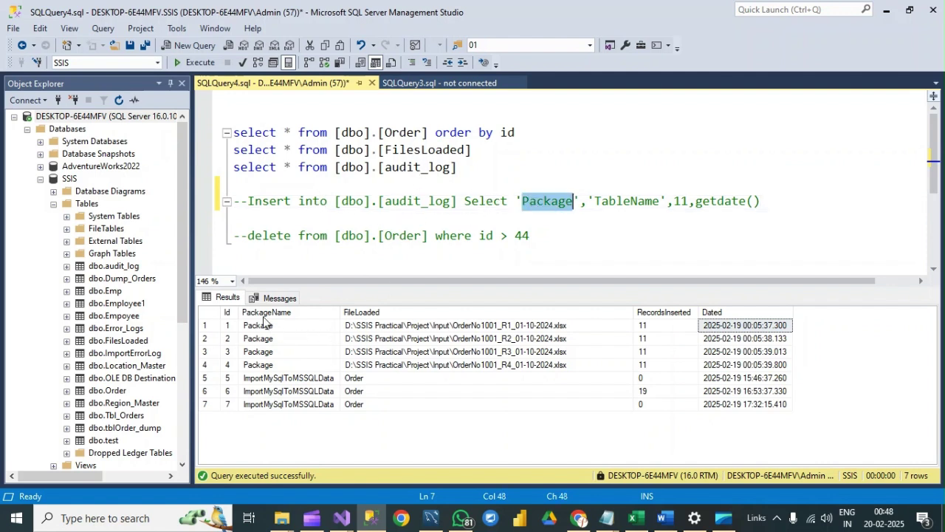
double_click(623, 202)
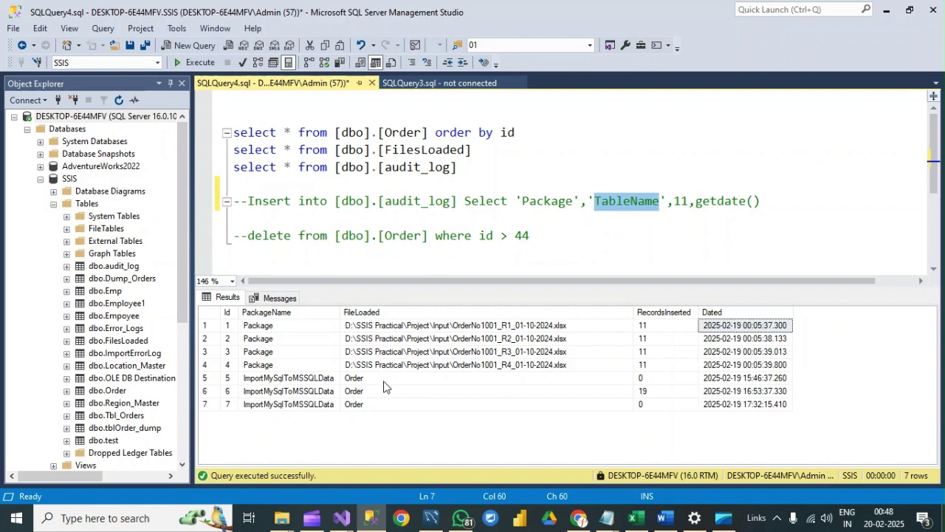
double_click(680, 202)
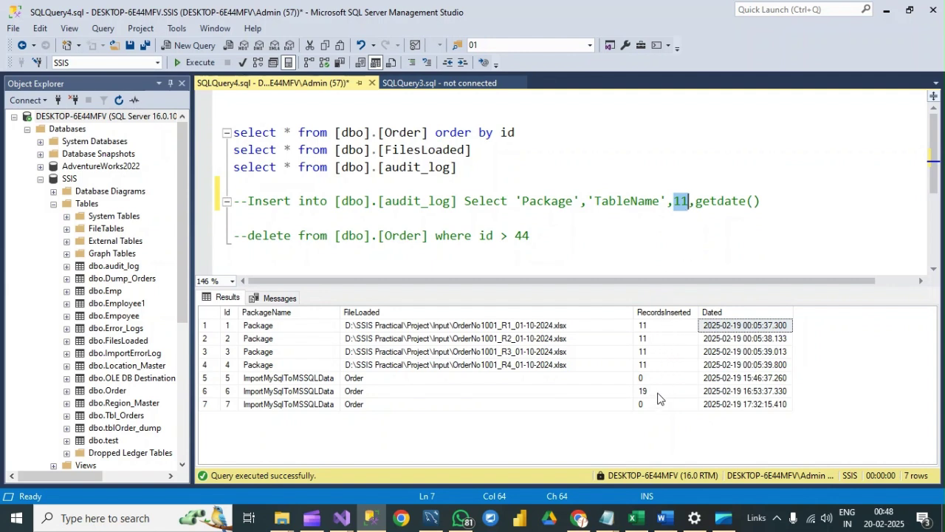
- Copy the audit_log insert statement without its comment dashes and switch to the ValidateDataUsingSCD project in Visual Studio
left_click(681, 204)
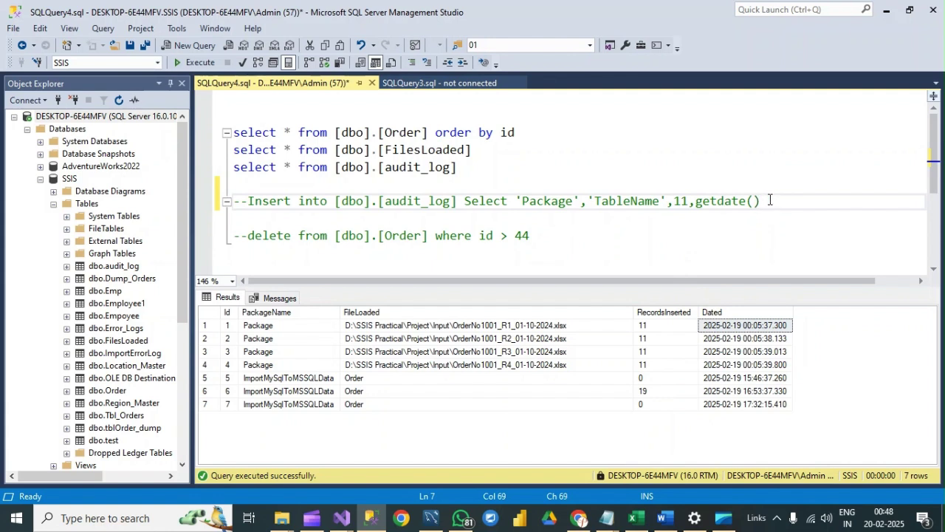
left_click_drag(767, 201, 248, 200)
key("ctrl+c")
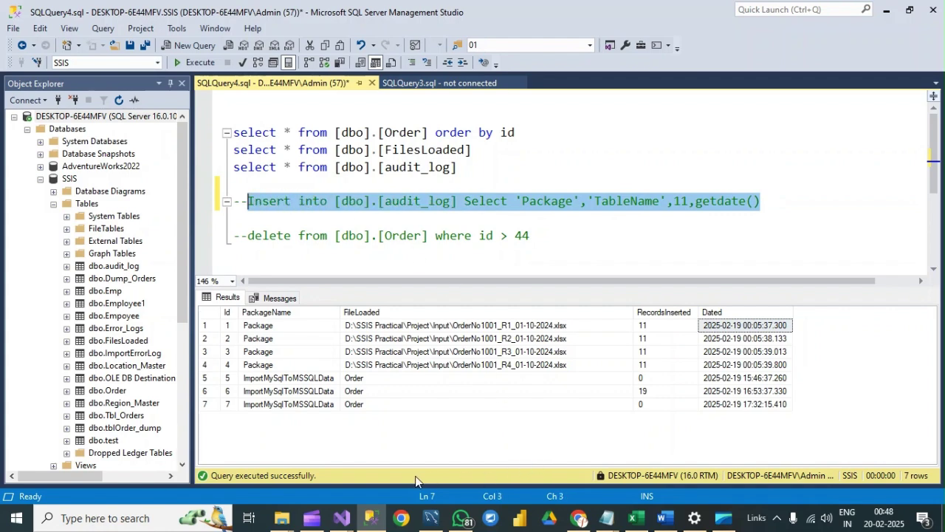
left_click(341, 517)
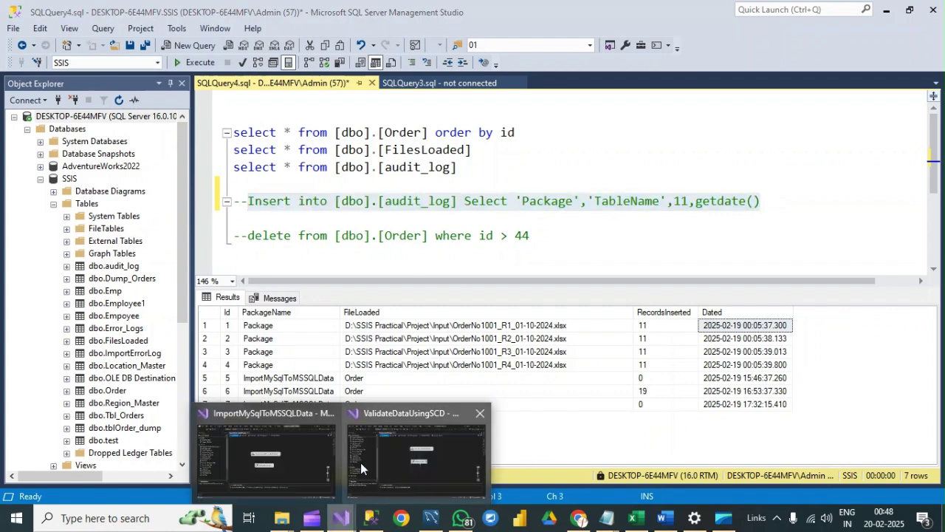
left_click(411, 459)
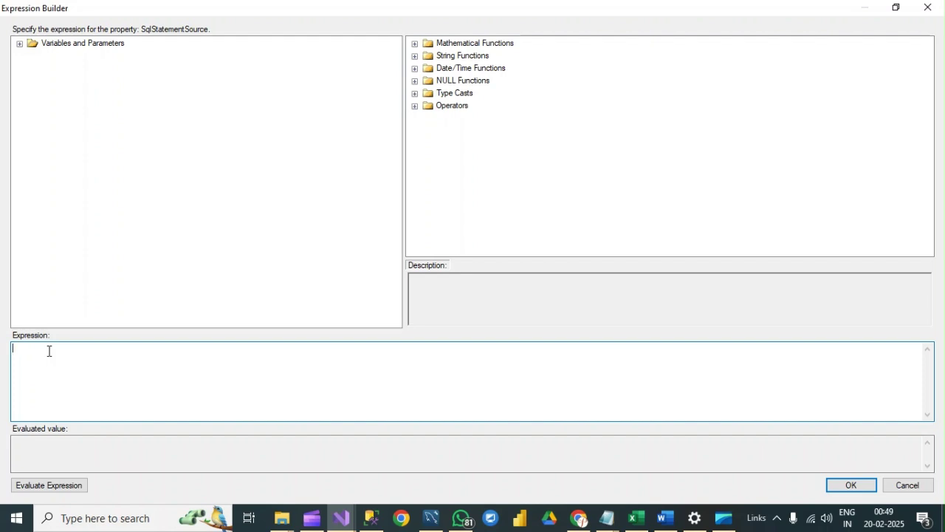
- Enter the copied audit_log insert statement in the expression, enclosed in double quotes
type("\"")
key("ctrl+v")
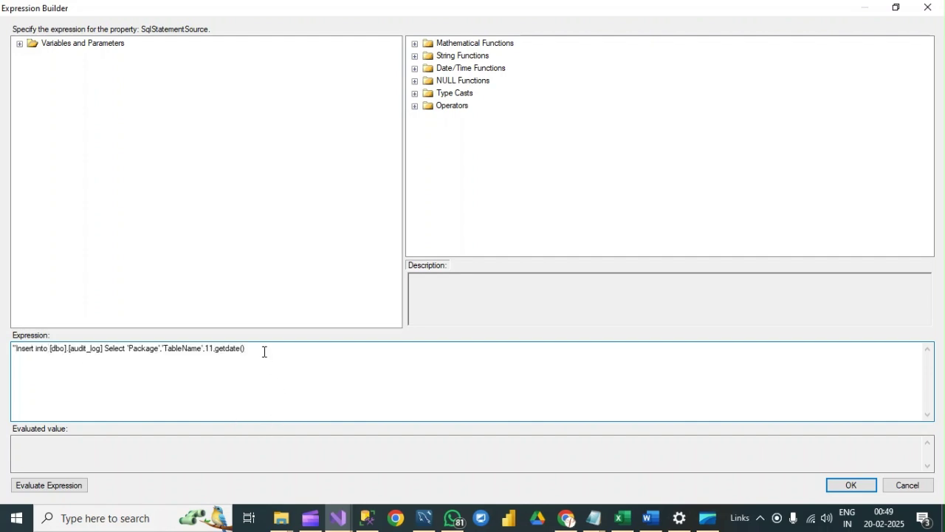
key("Return")
left_click_drag(15, 350, 57, 348)
left_click(81, 362)
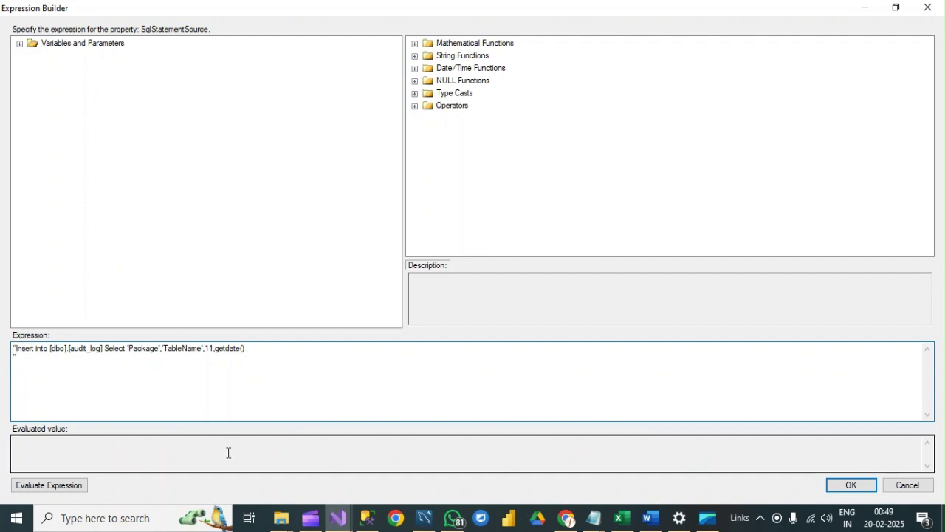
left_click_drag(58, 348, 81, 353)
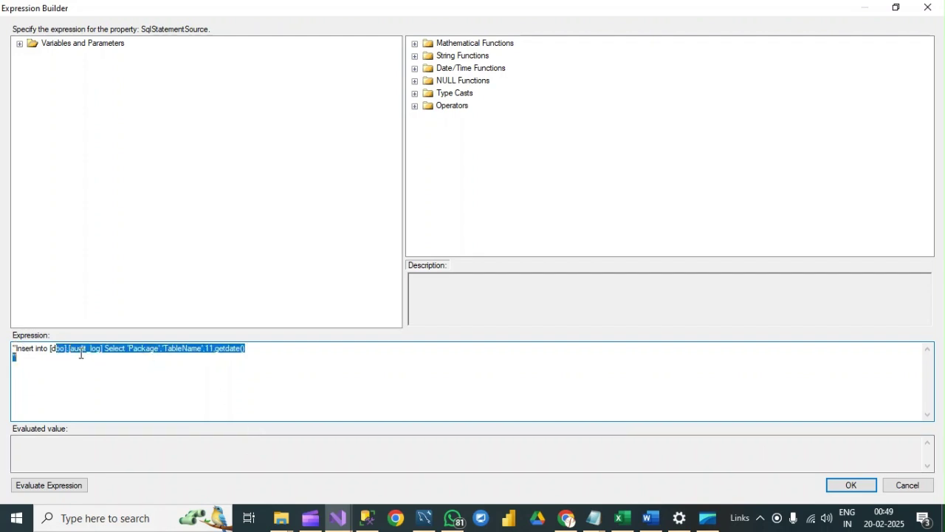
left_click(124, 348)
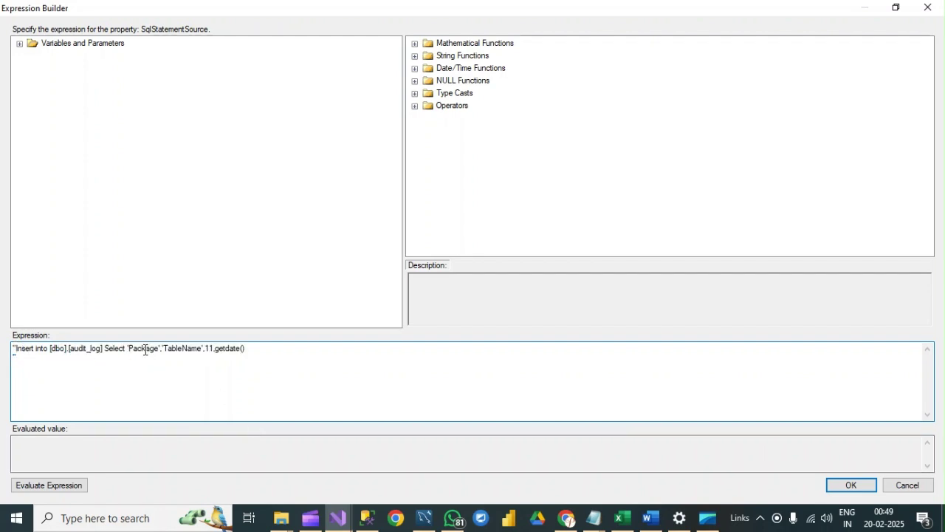
- Replace the word Package in the expression with a "++" concatenation placeholder, keeping the surrounding single quotes
double_click(144, 348)
left_click(145, 351)
left_click_drag(158, 348, 131, 350)
key("BackSpace")
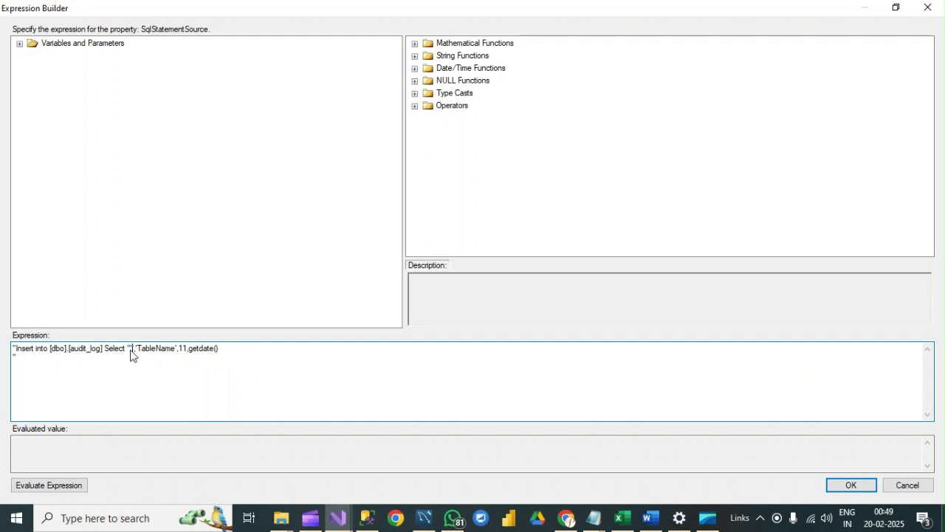
type("\"++\"")
type("\"")
- Insert the System::PackageName variable between the two plus signs of the expression
left_click(20, 44)
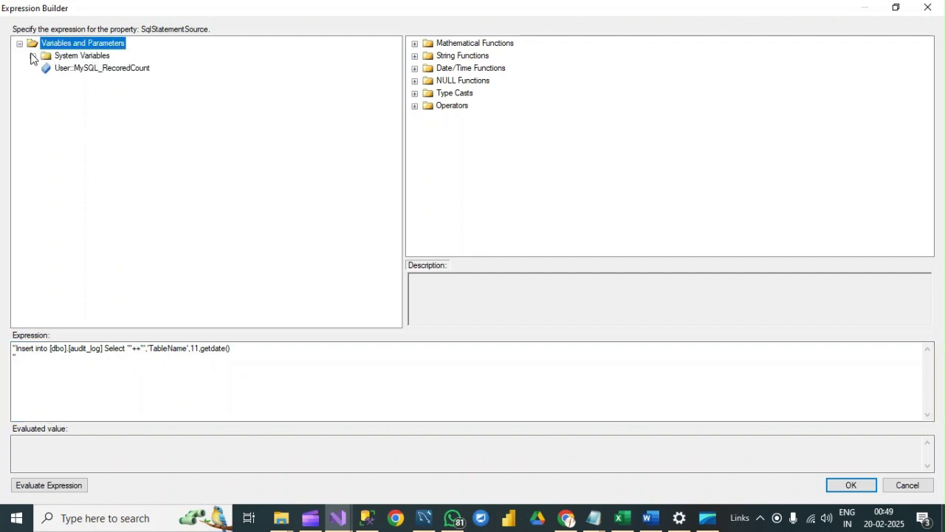
left_click(32, 56)
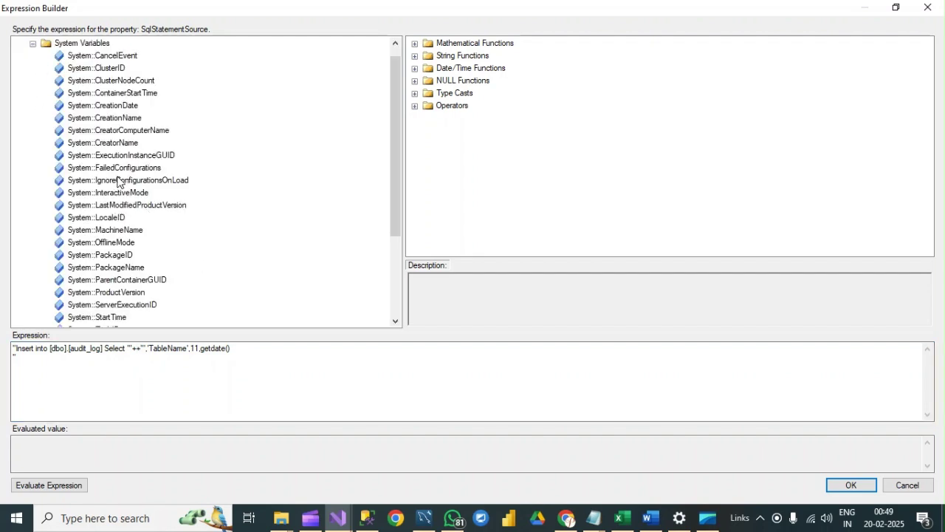
left_click(116, 268)
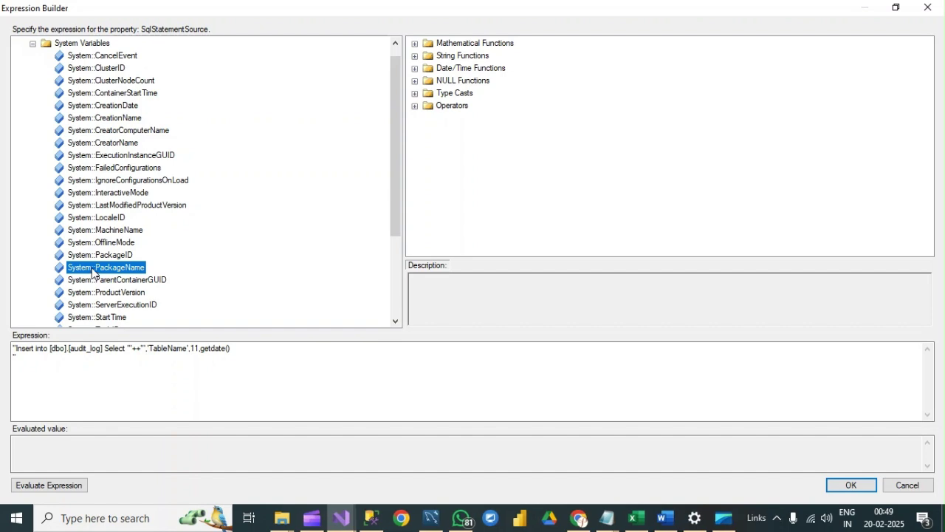
left_click_drag(93, 272, 135, 347)
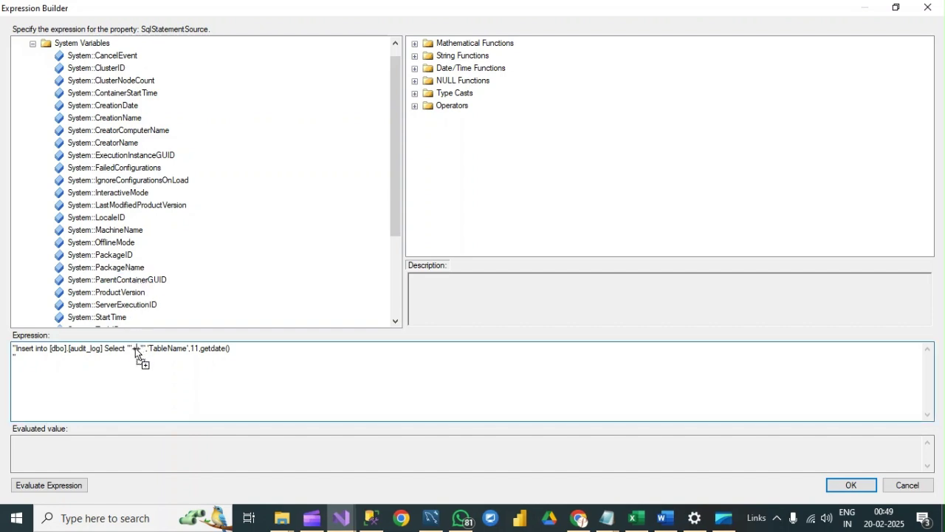
left_click_drag(136, 348, 136, 348)
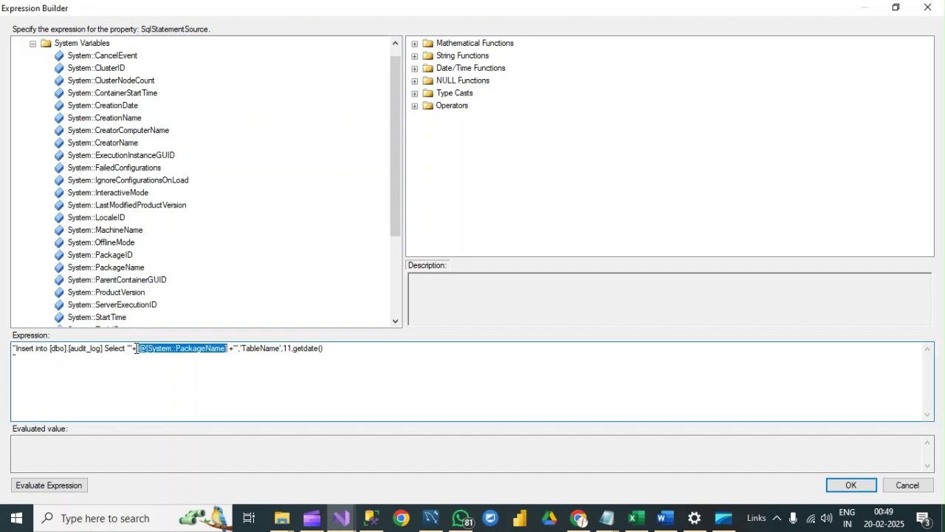
- Replace the TableName placeholder in the expression with Order
left_click(237, 351)
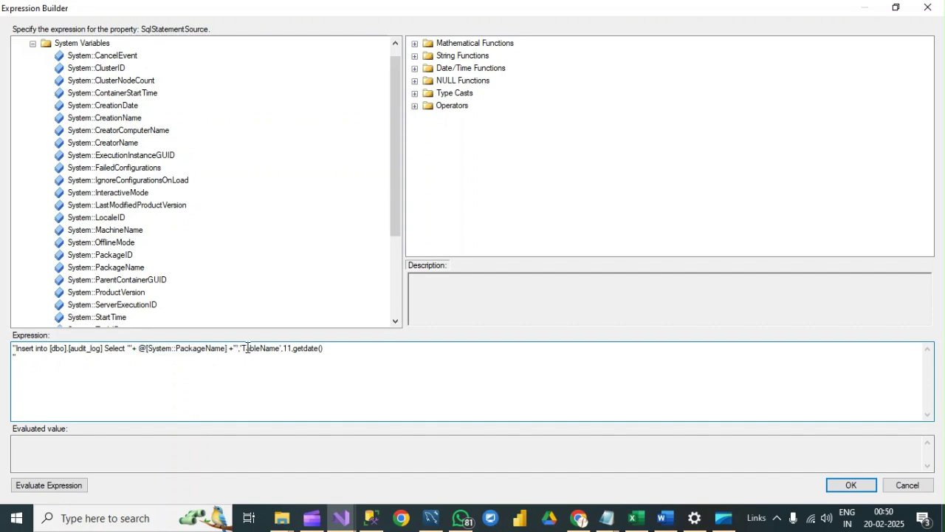
left_click_drag(243, 348, 280, 344)
type("Order")
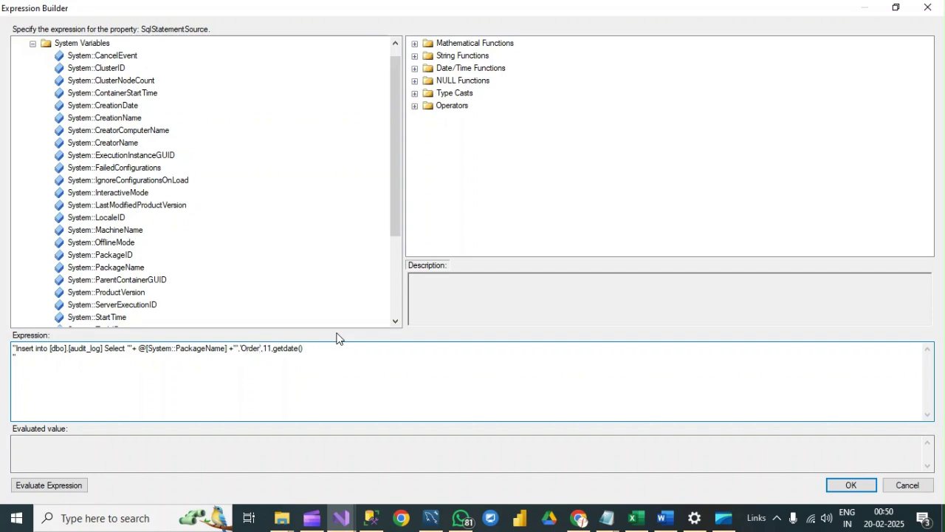
- Replace the value 11 in the expression with a "++" concatenation placeholder enclosed in single quotes
left_click(263, 348)
left_click_drag(265, 347, 271, 347)
left_click(272, 347)
key("BackSpace")
key("BackSpace")
key("BackSpace")
type("'")
key("BackSpace")
type("\"")
type("+ ")
type("(")
type("(")
- Insert the User::MySQL_RecoredCount variable between the plus signs that follow 'Order'
scroll(52, 187, "down", 4)
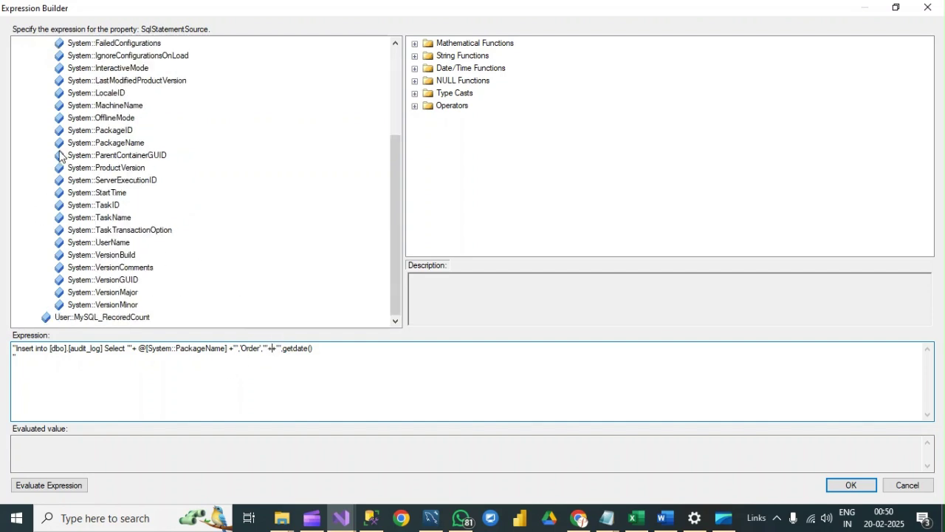
left_click(87, 318)
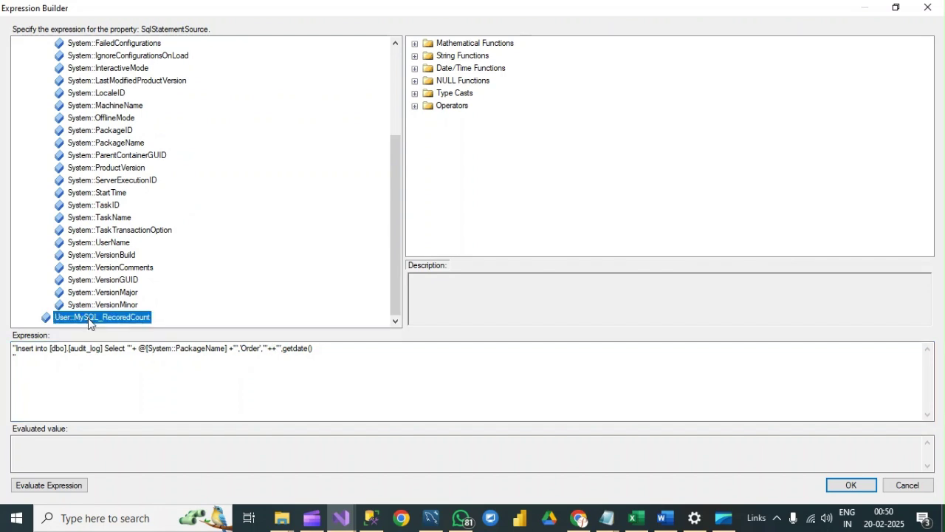
left_click_drag(88, 322, 271, 348)
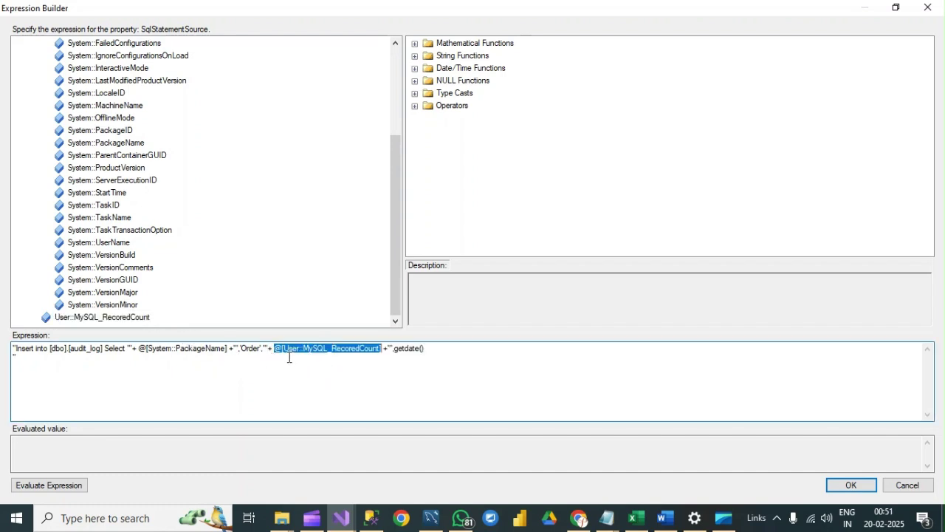
- Add a (DT_WSTR, 20) type cast in front of the User::MySQL_RecoredCount variable
left_click(272, 348)
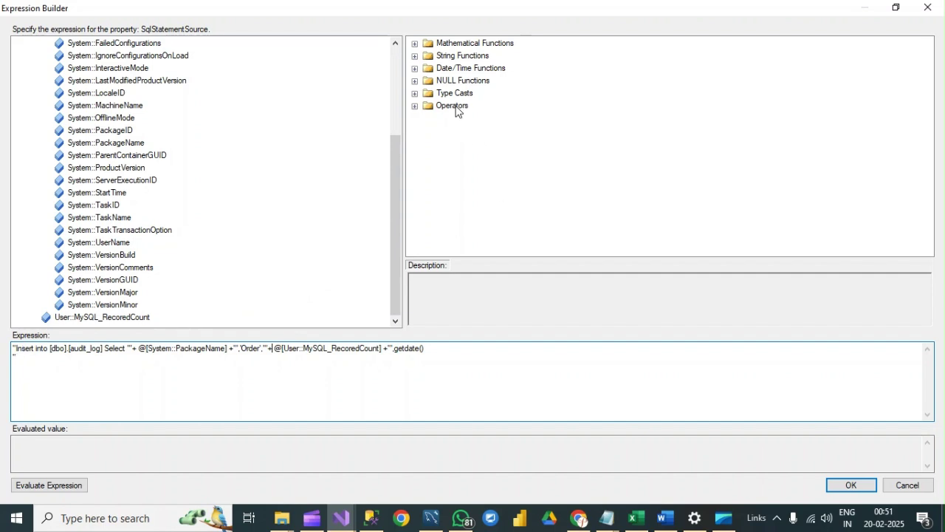
left_click(414, 94)
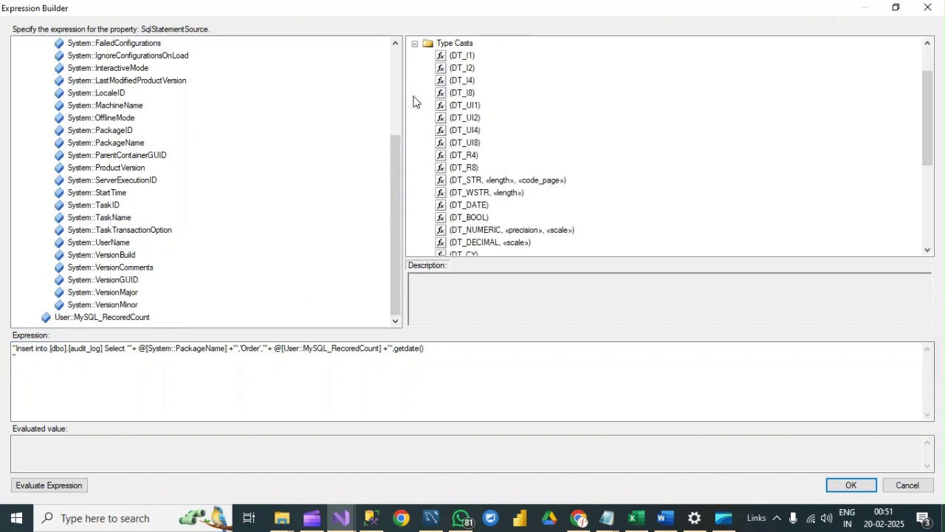
left_click(457, 194)
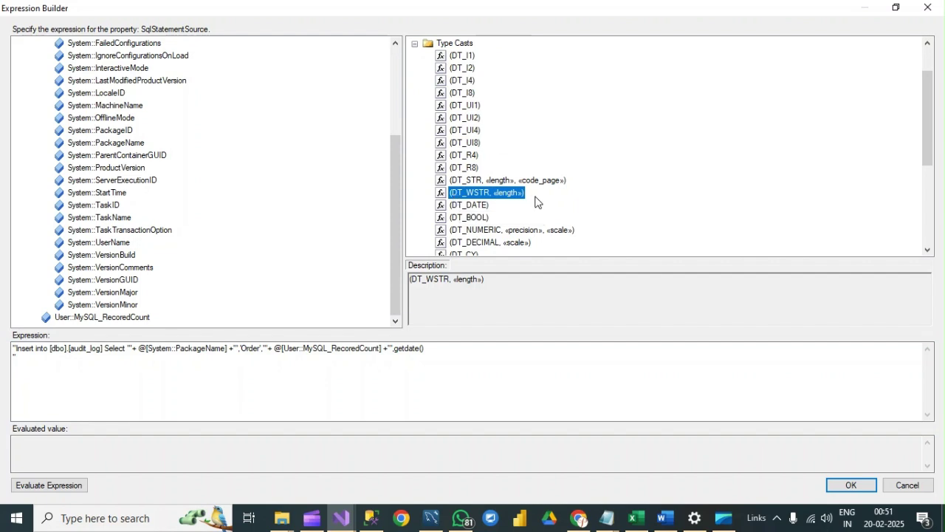
left_click_drag(486, 198, 276, 349)
left_click(345, 349)
key("shift+Left")
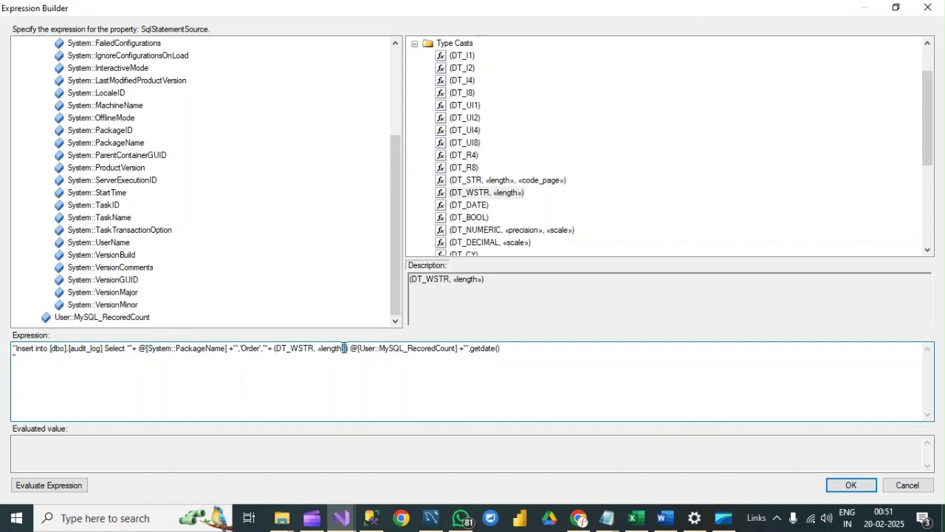
left_click(345, 348)
key("BackSpace")
key("BackSpace")
key("BackSpace")
key("BackSpace")
key("BackSpace")
key("BackSpace")
key("BackSpace")
key("BackSpace")
key("BackSpace")
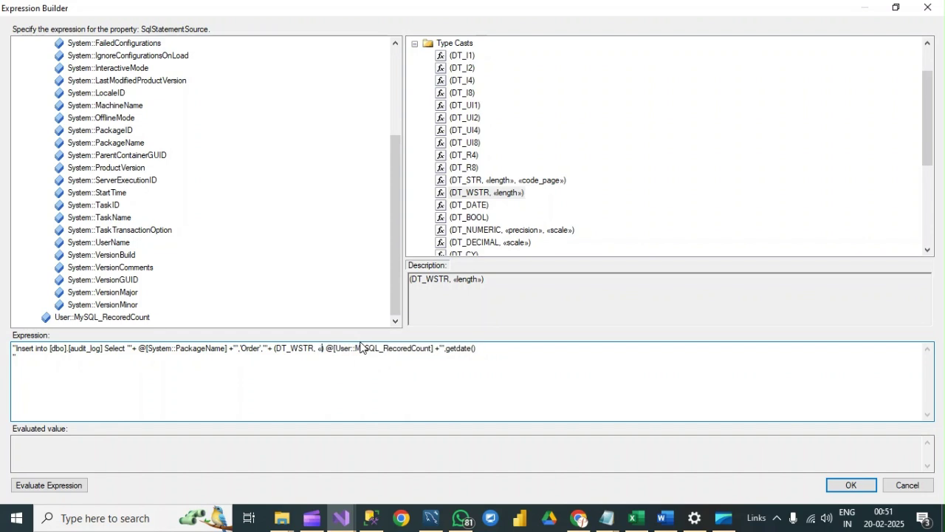
type("20")
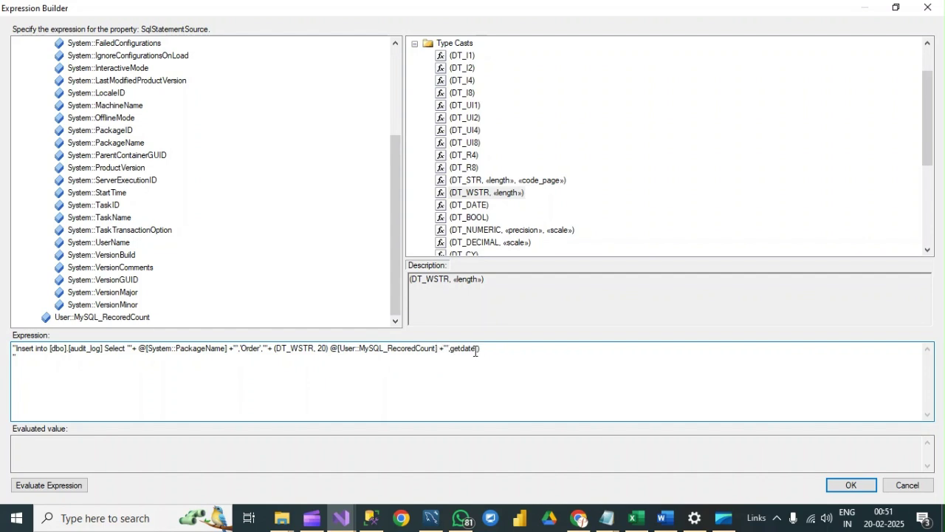
- Evaluate the SqlStatementSource expression and accept it, closing the expression and Execute SQL task editors with the changes kept
left_click(30, 489)
left_click(29, 489)
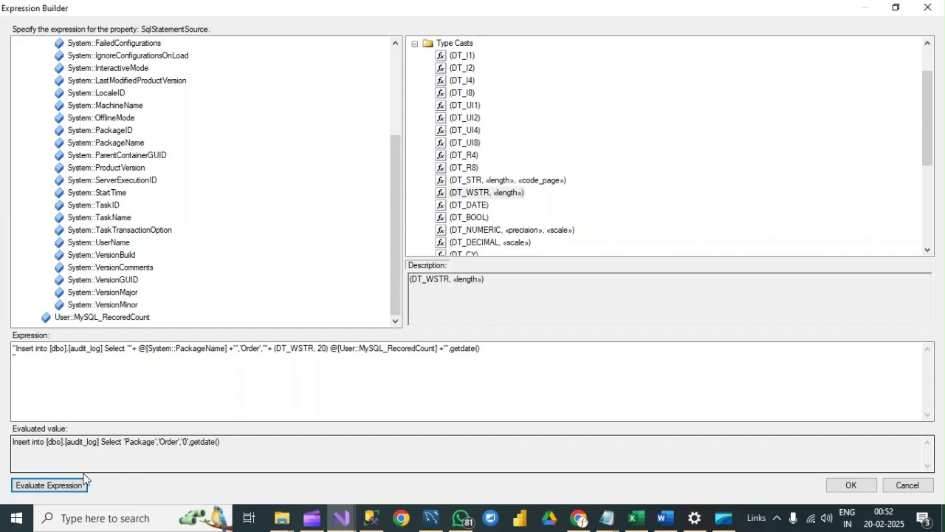
left_click(851, 487)
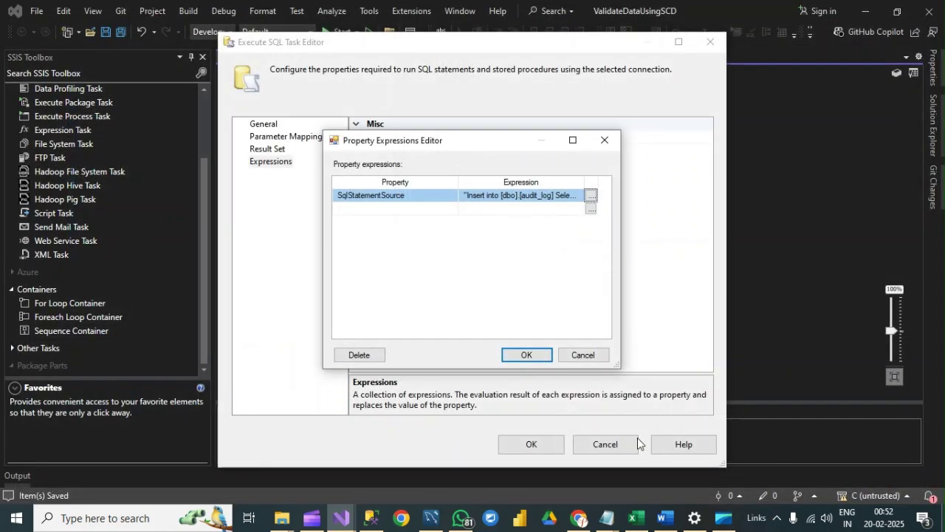
left_click(524, 357)
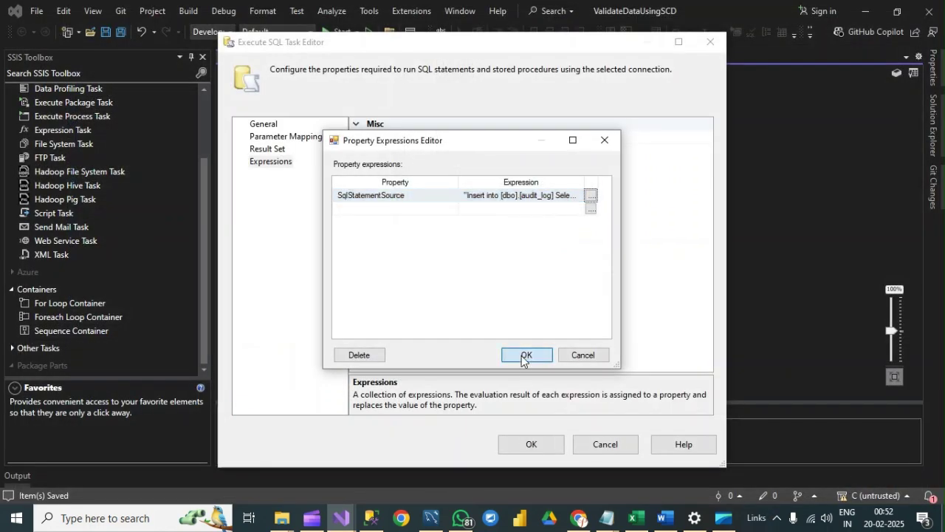
left_click(528, 445)
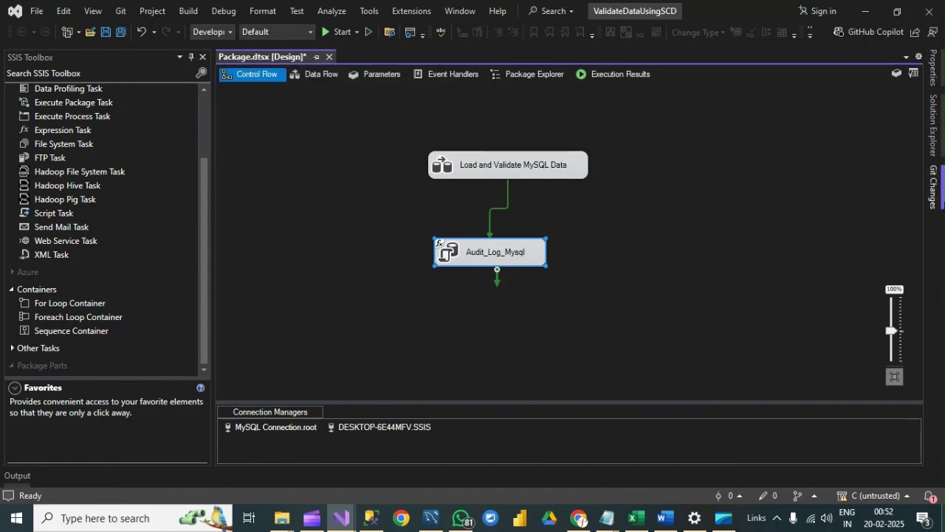
- Rename the package file Package.dtsx to ValidateDataUsingSCD.dtsx
left_click(935, 141)
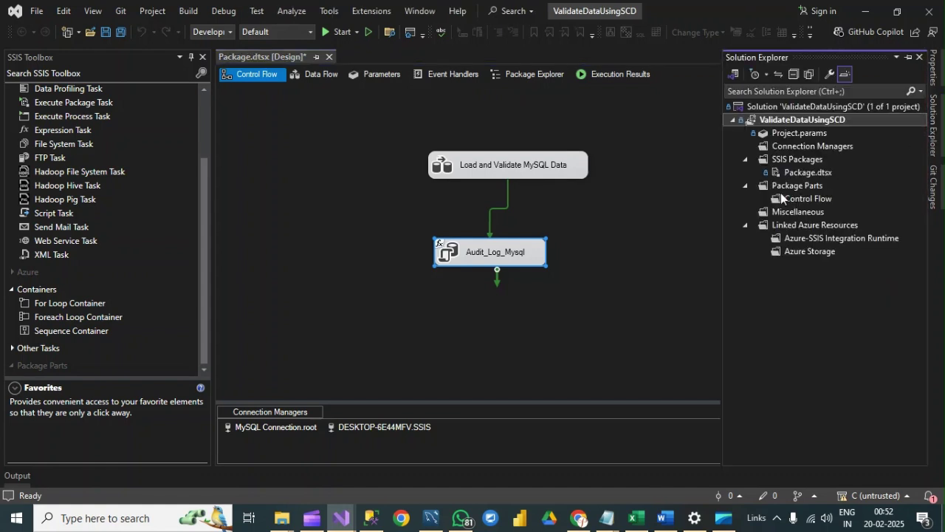
left_click(788, 172)
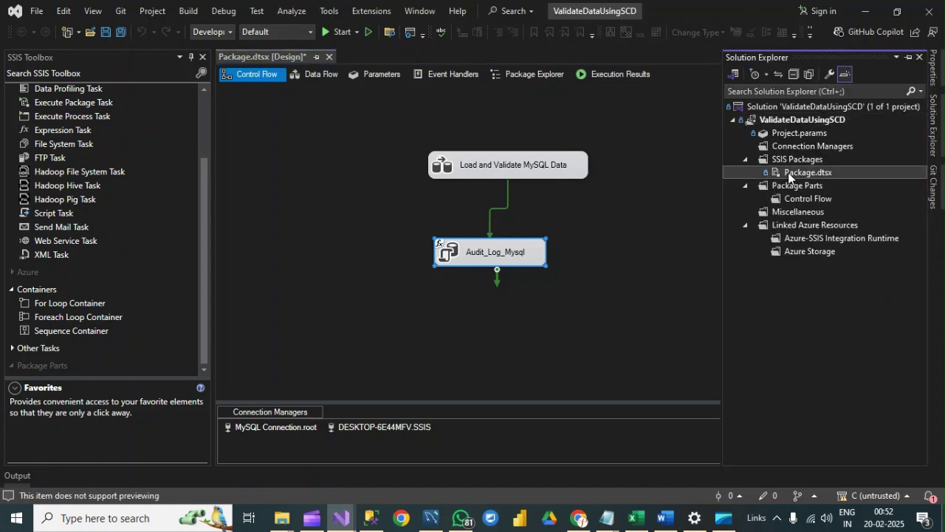
left_click(788, 172)
type("ValidateDataUsing")
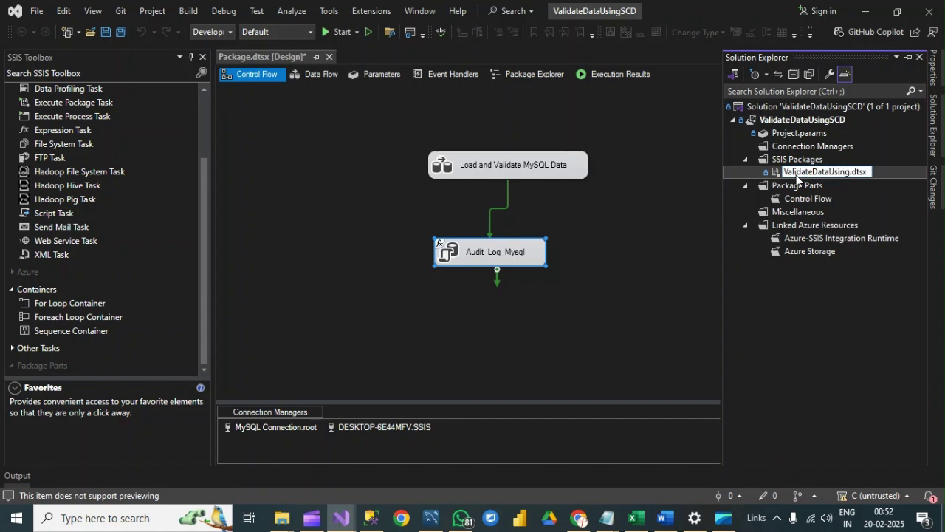
type("SCD")
left_click(904, 198)
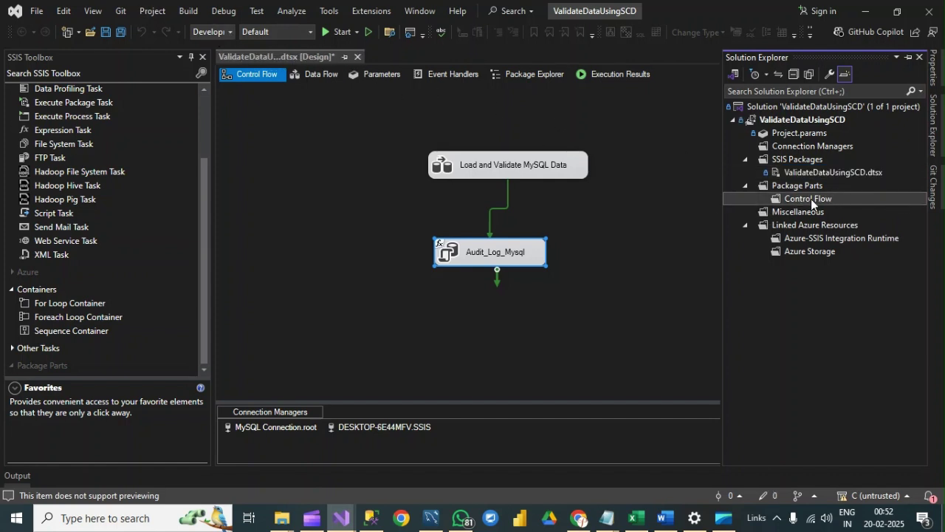
- Move the Audit_Log_Mysql task so it sits centred beneath the Load and Validate MySQL Data task
left_click(553, 319)
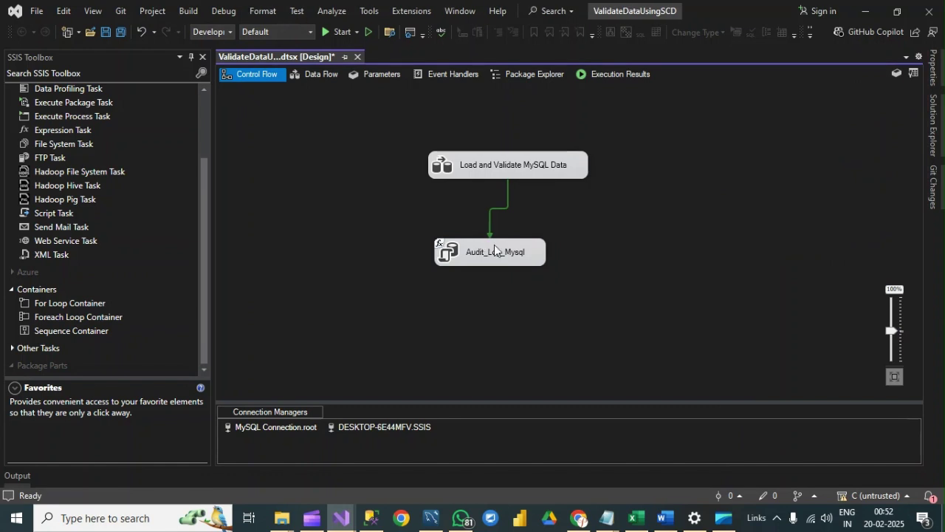
left_click_drag(495, 245, 522, 251)
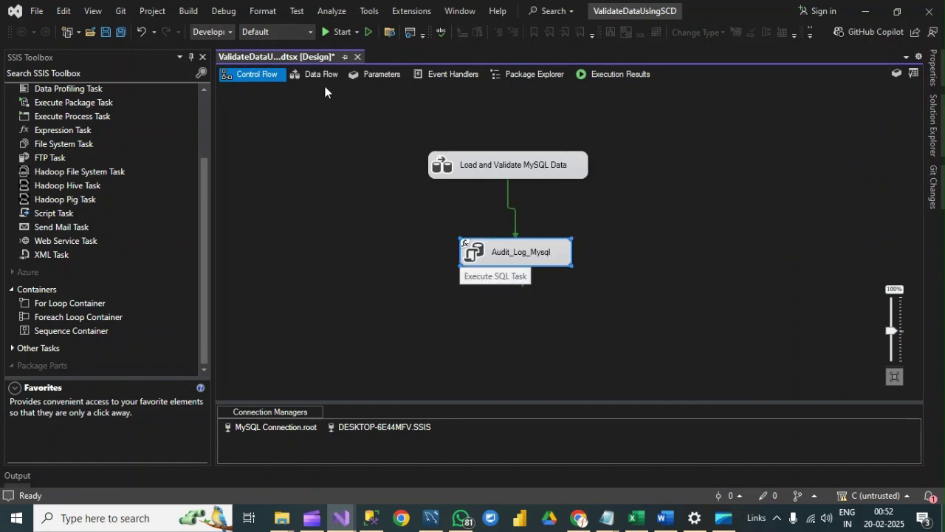
- Save the package, then switch to MySQL Workbench and bring up the orders insert statement in SQL File 9
key("ctrl+s")
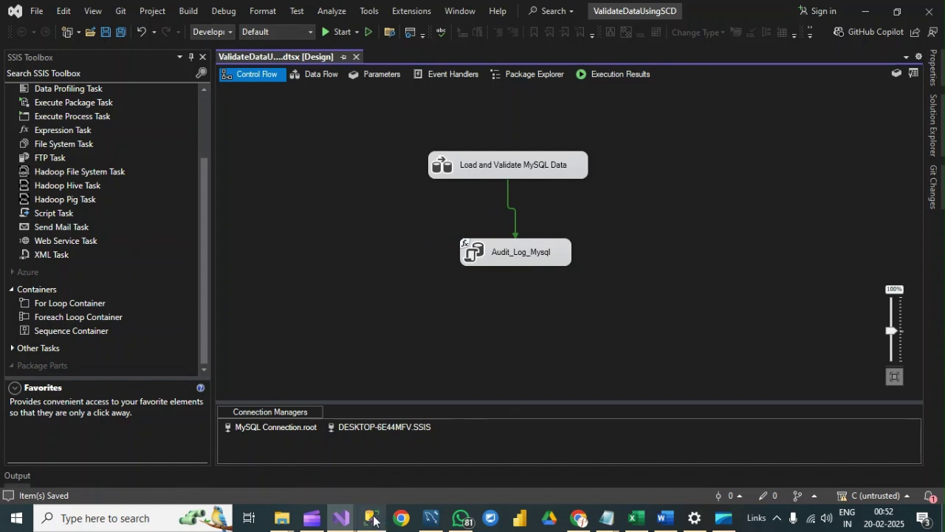
mouse_move(372, 521)
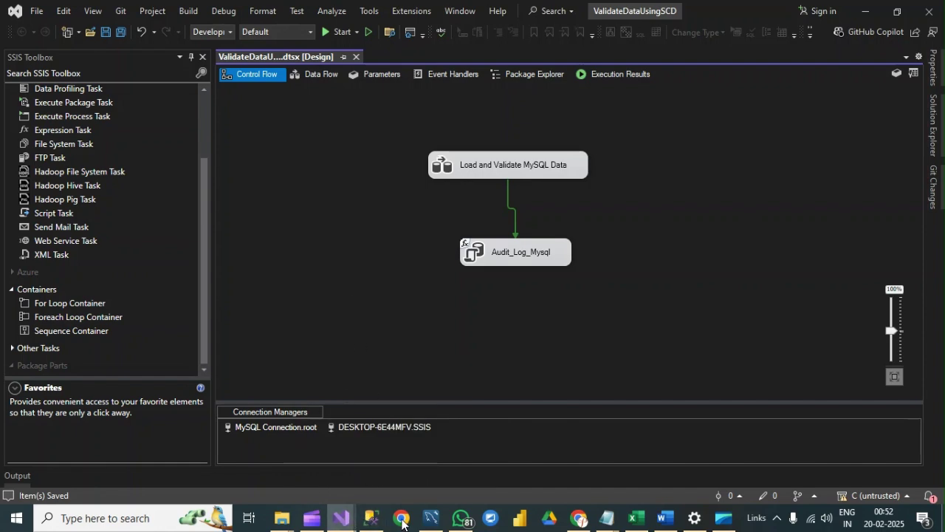
left_click(431, 519)
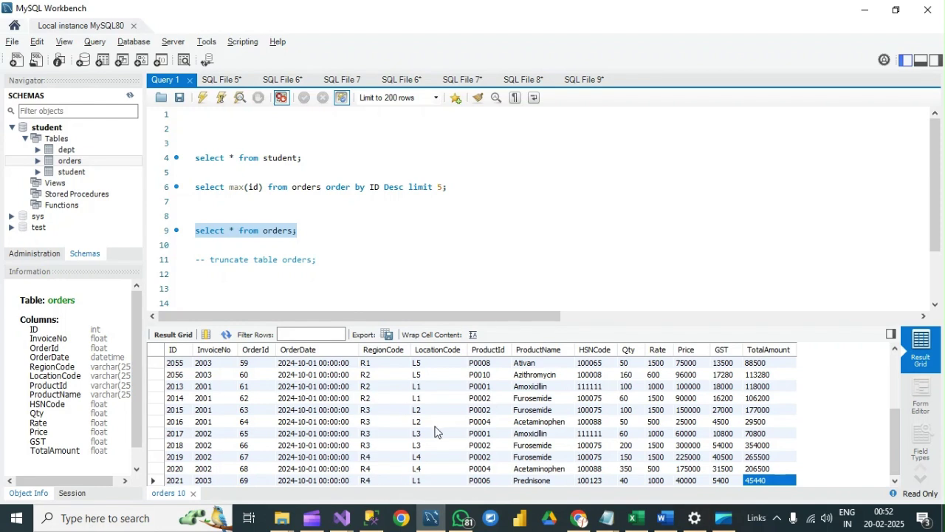
left_click(588, 81)
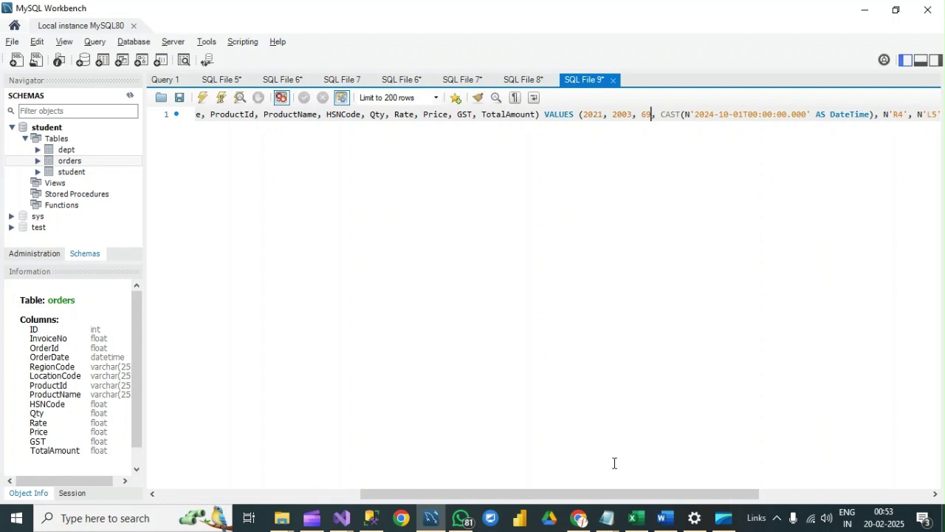
- Set the OrderId value in the orders insert statement to 70 and execute the statement
left_click(653, 116)
key("BackSpace")
key("BackSpace")
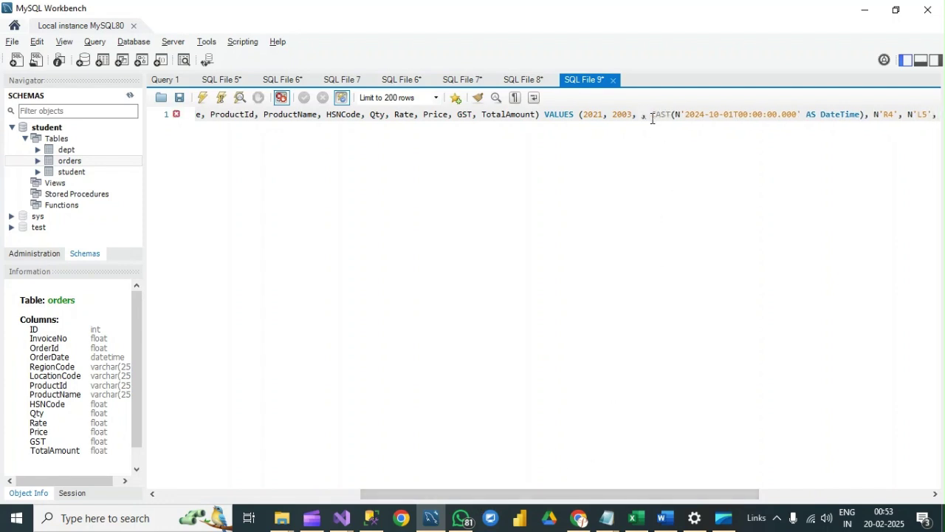
type("70")
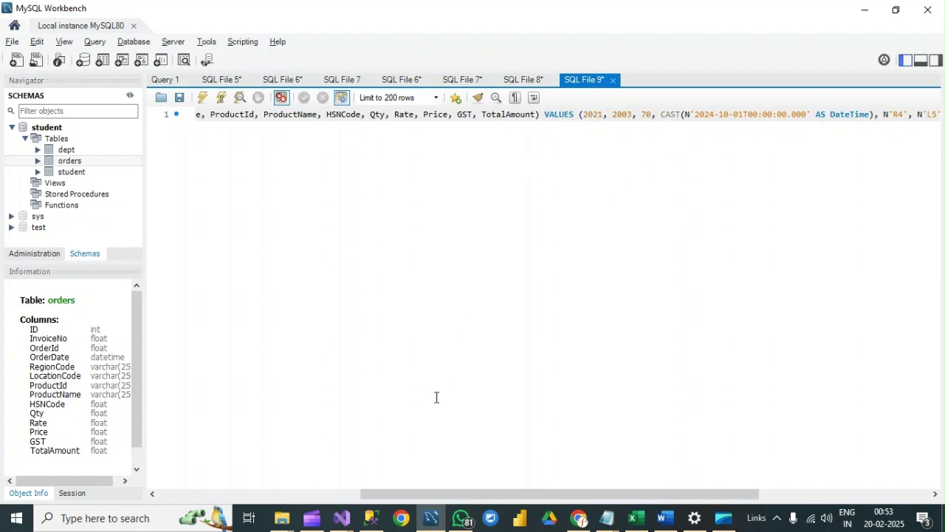
left_click_drag(383, 495, 588, 515)
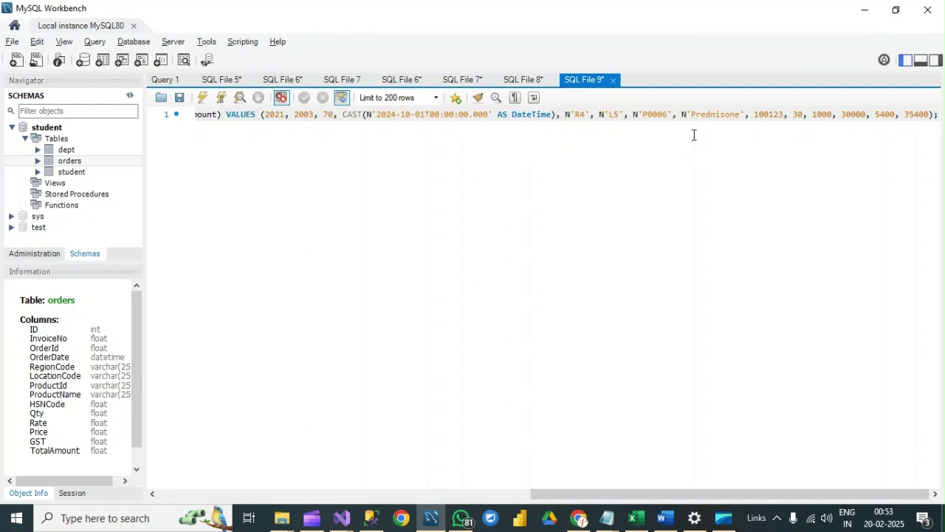
left_click(220, 99)
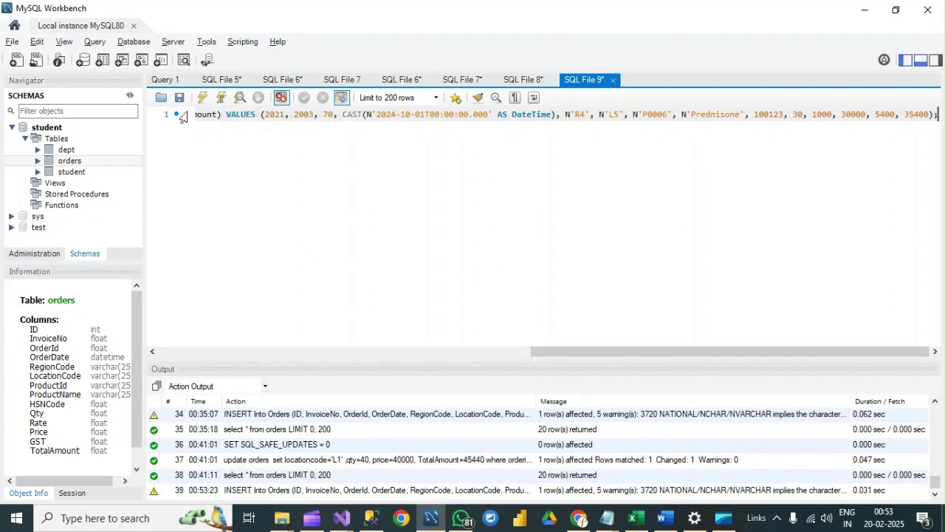
- Rerun only the "select * from orders;" statement in Query 1 and check the last row's OrderId
left_click(165, 80)
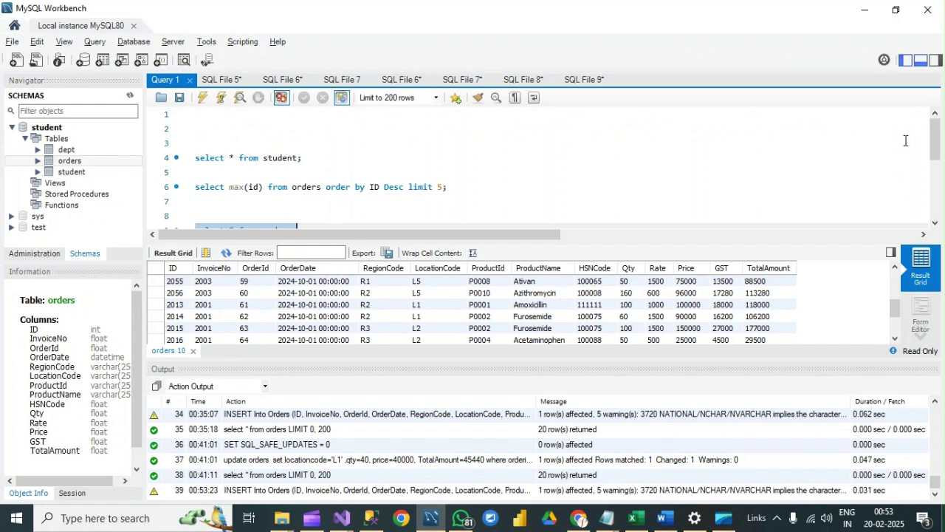
left_click(921, 61)
left_click(301, 232)
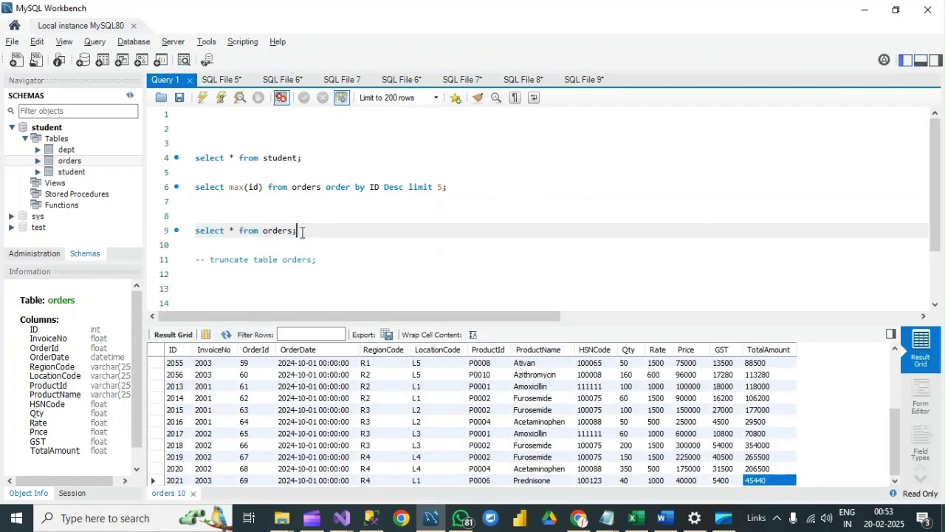
key("ctrl+shift+Left")
key("ctrl+shift+Left")
key("ctrl+shift+Left")
key("ctrl+shift+Left")
key("ctrl+shift+Left")
key("Up")
key("Up")
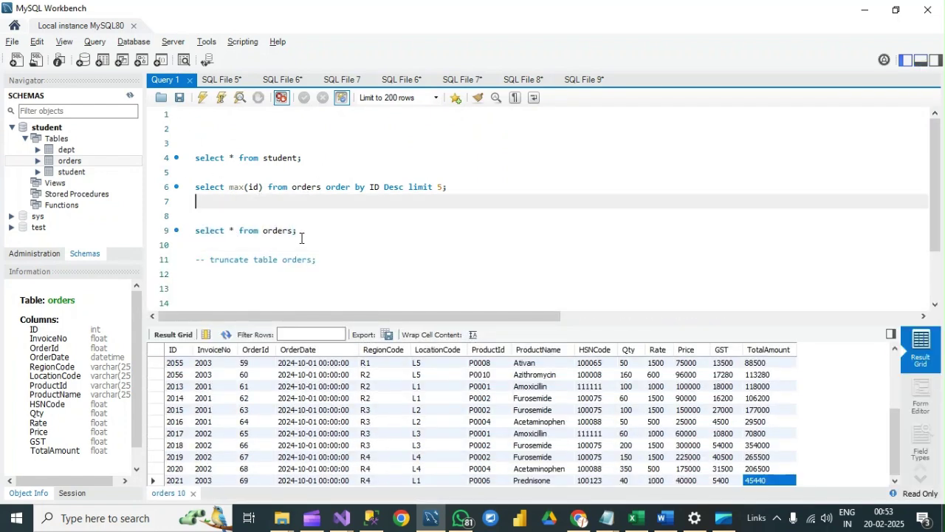
left_click_drag(299, 235, 190, 235)
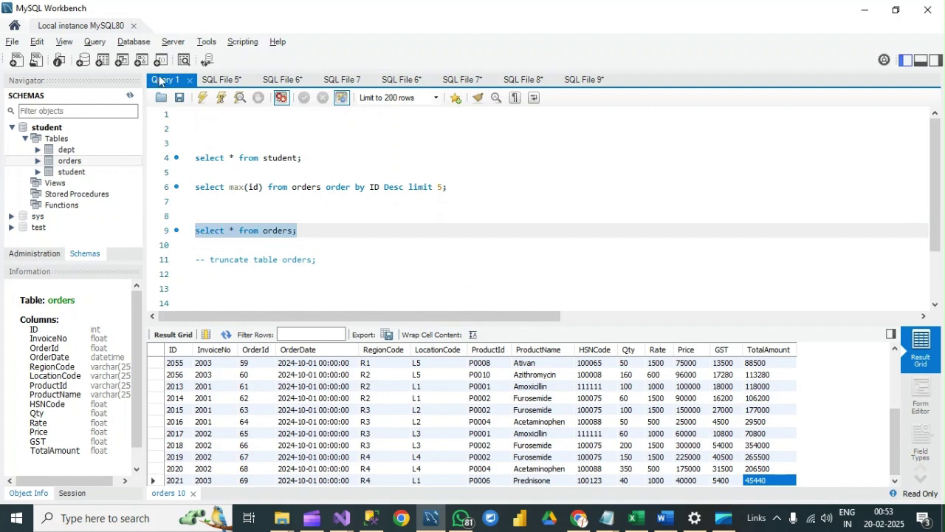
left_click(221, 98)
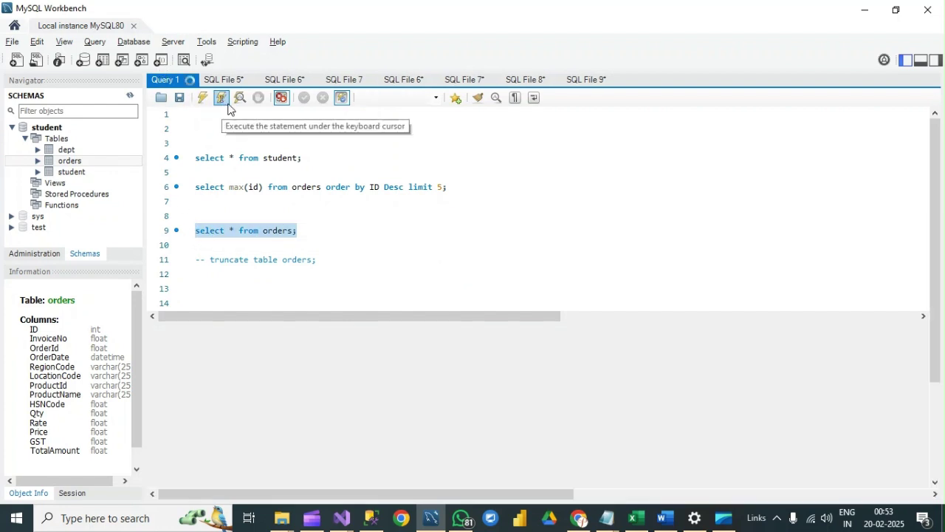
scroll(267, 380, "down", 4)
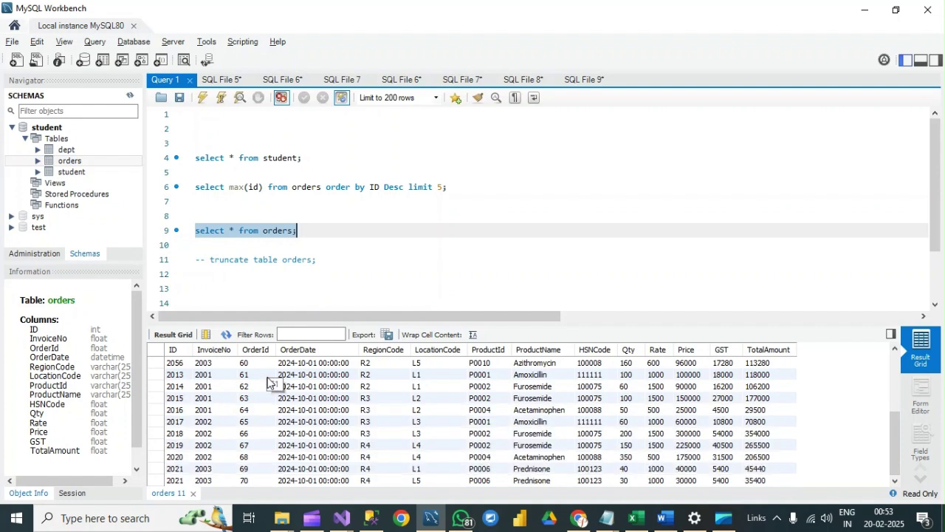
left_click(248, 479)
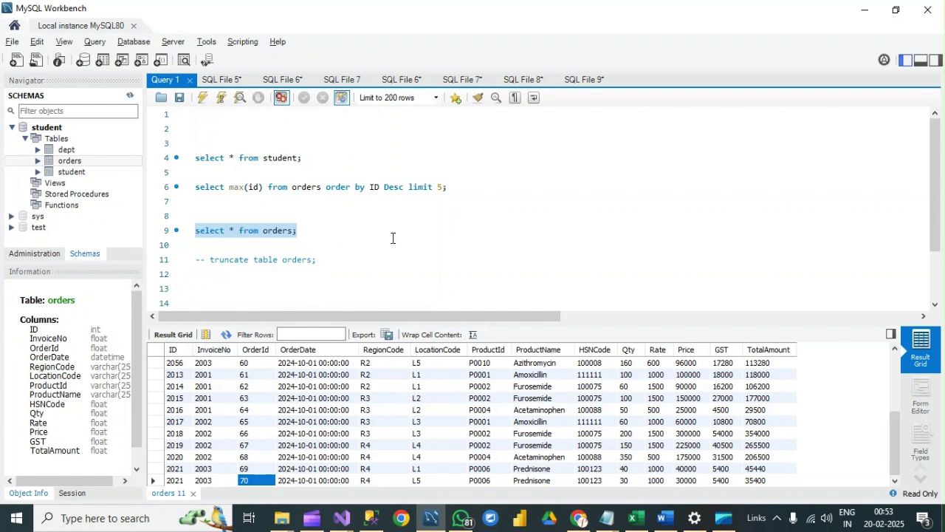
- Run the ValidateDataUsingSCD package in Visual Studio and check the row flow in Load and Validate MySQL Data, ending with debugging stopped
left_click(430, 458)
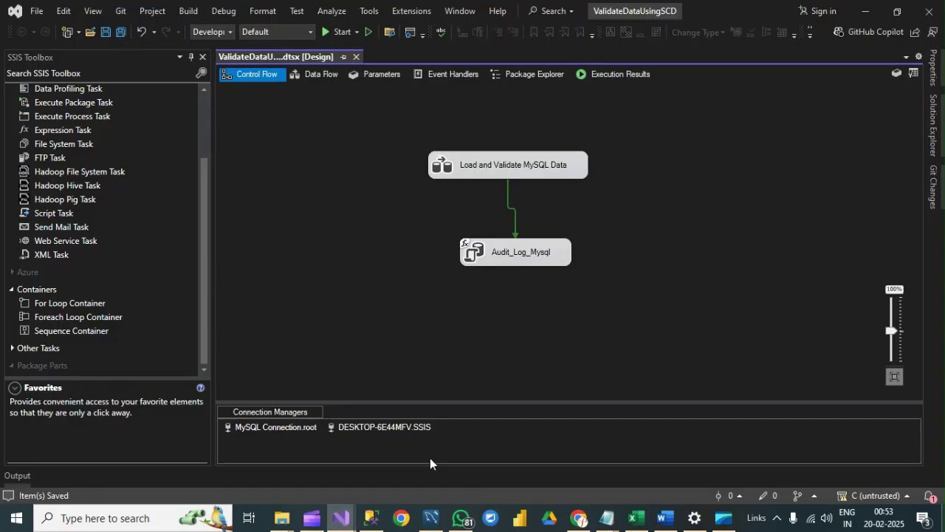
left_click(340, 32)
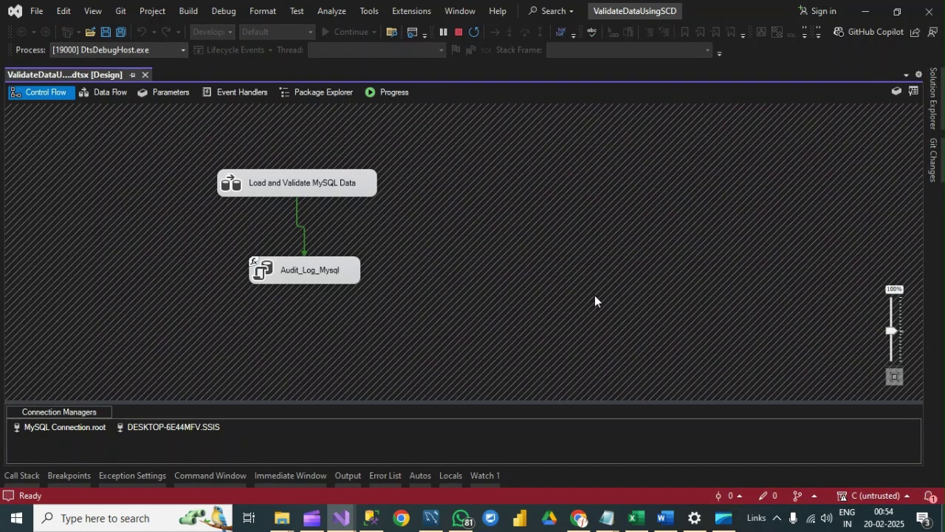
double_click(296, 182)
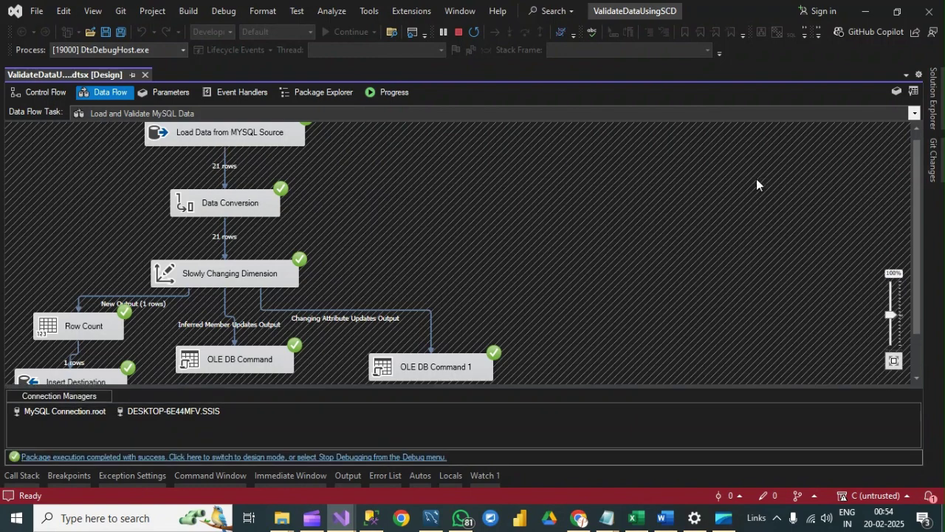
scroll(897, 159, "down", 2)
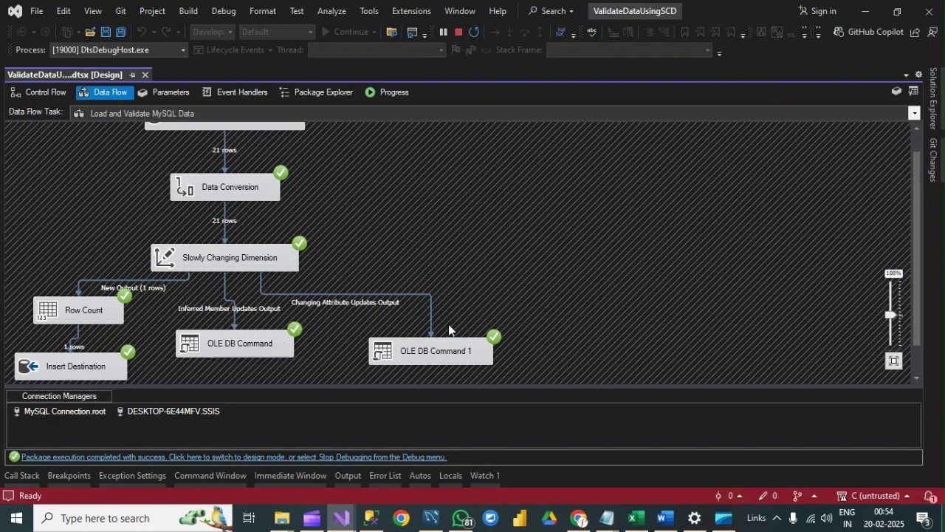
left_click(458, 32)
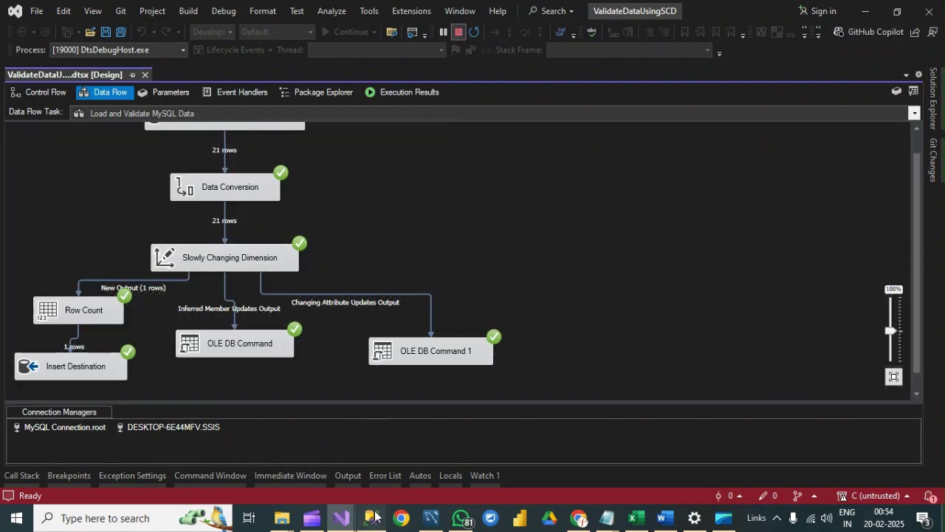
- Switch to SQL Server Management Studio and rerun only the select query on [dbo].[audit_log]
left_click(371, 517)
left_click(494, 176)
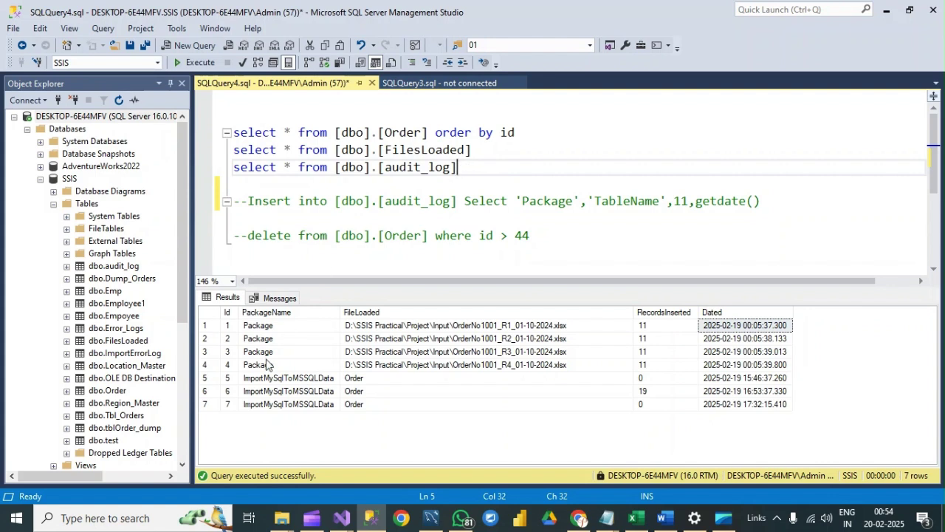
left_click(204, 404)
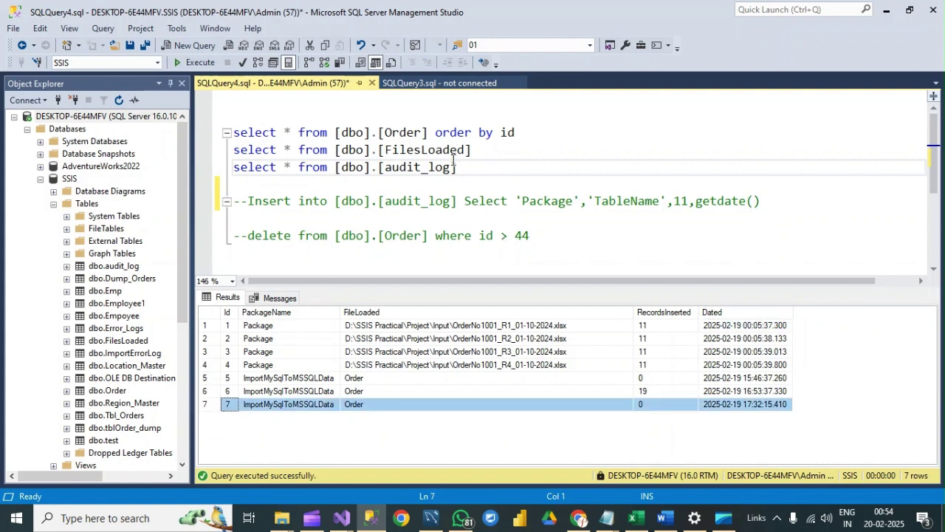
left_click_drag(466, 167, 235, 170)
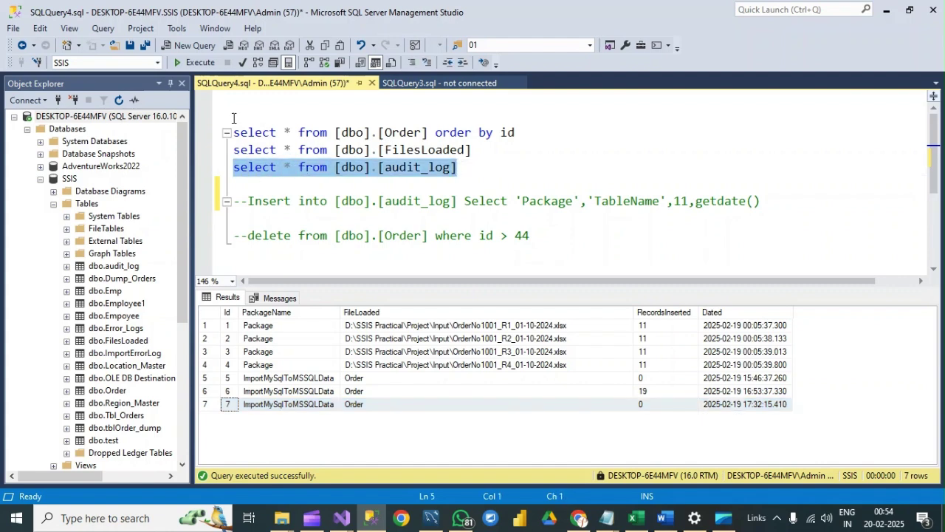
left_click(195, 63)
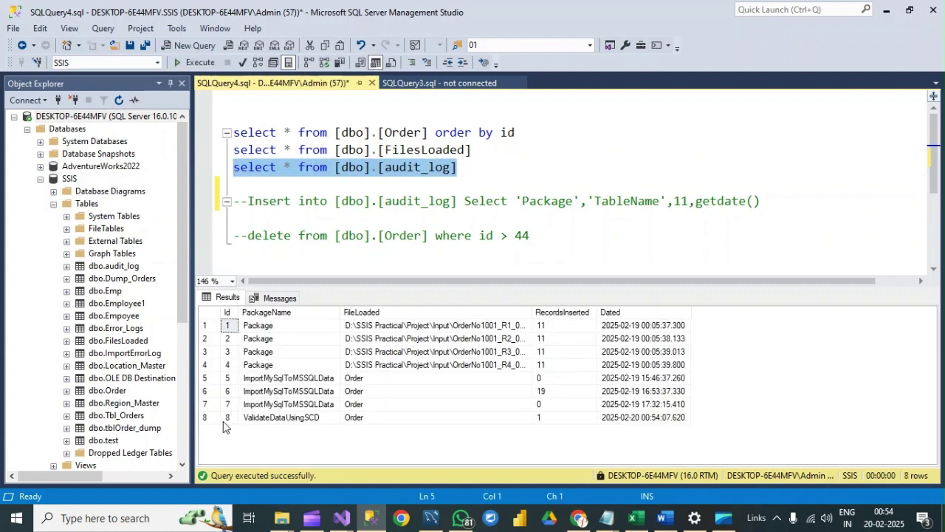
- Examine the Id, PackageName, FileLoaded, RecordsInserted and Dated values in the last audit_log row
left_click(228, 417)
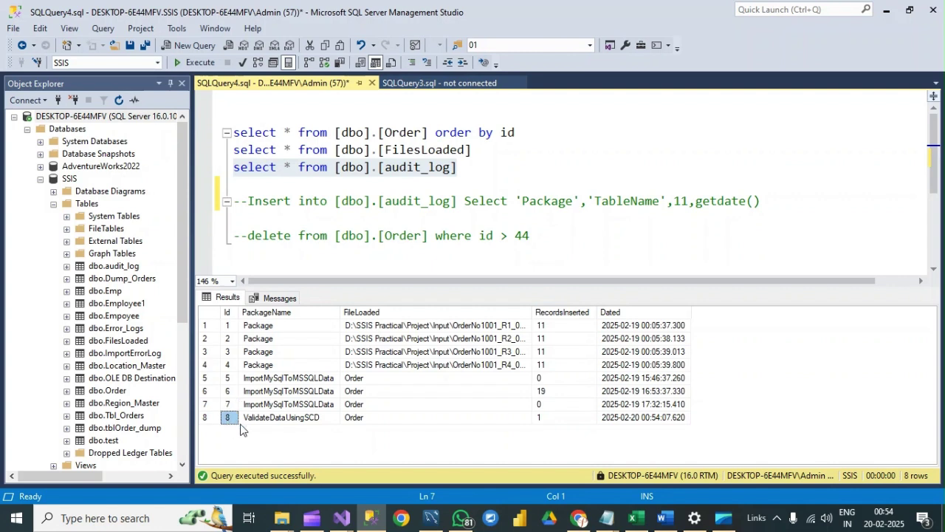
left_click(266, 419)
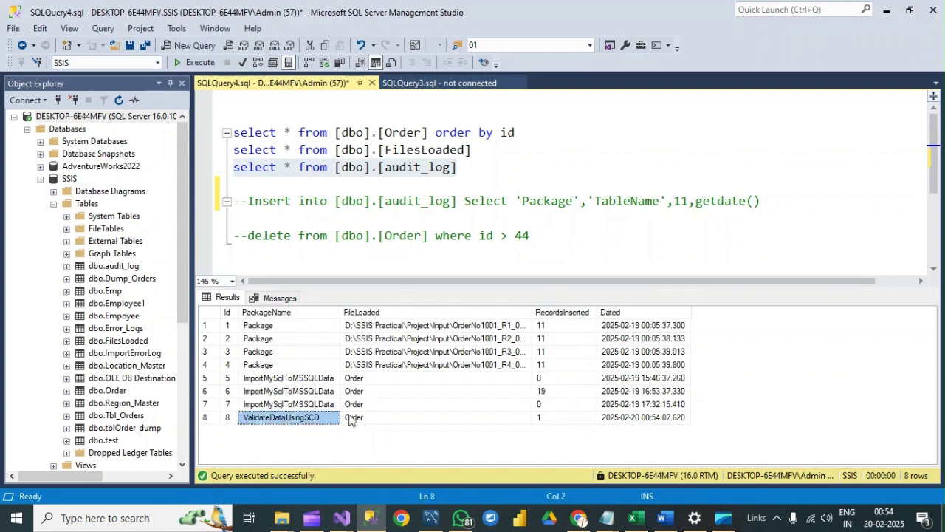
left_click(357, 418)
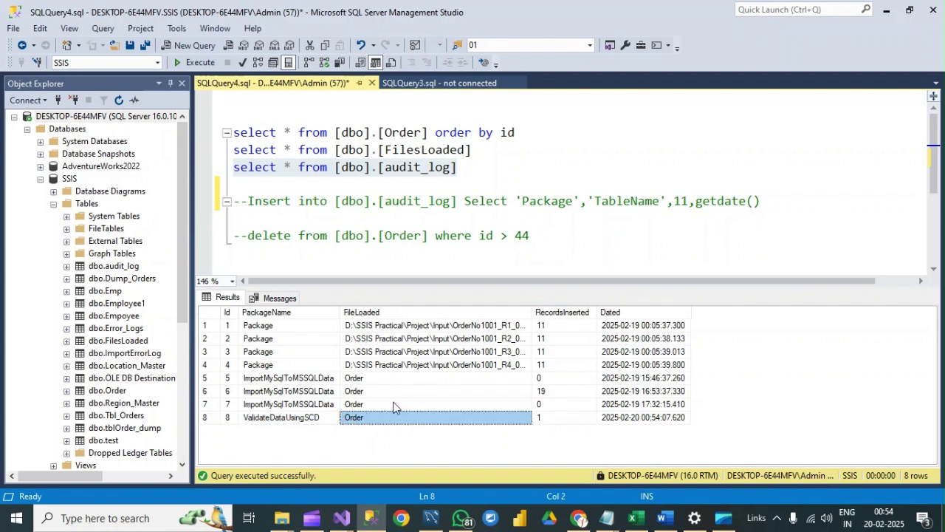
left_click(543, 418)
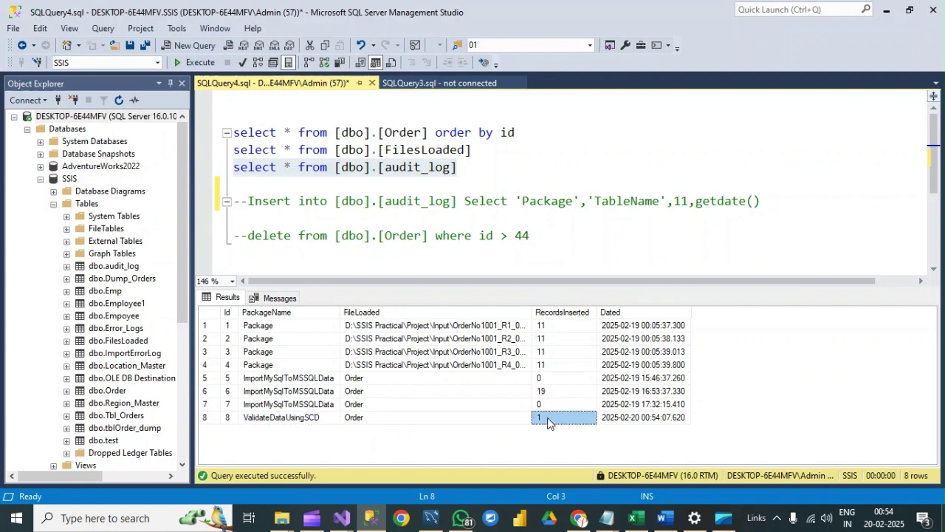
left_click(623, 418)
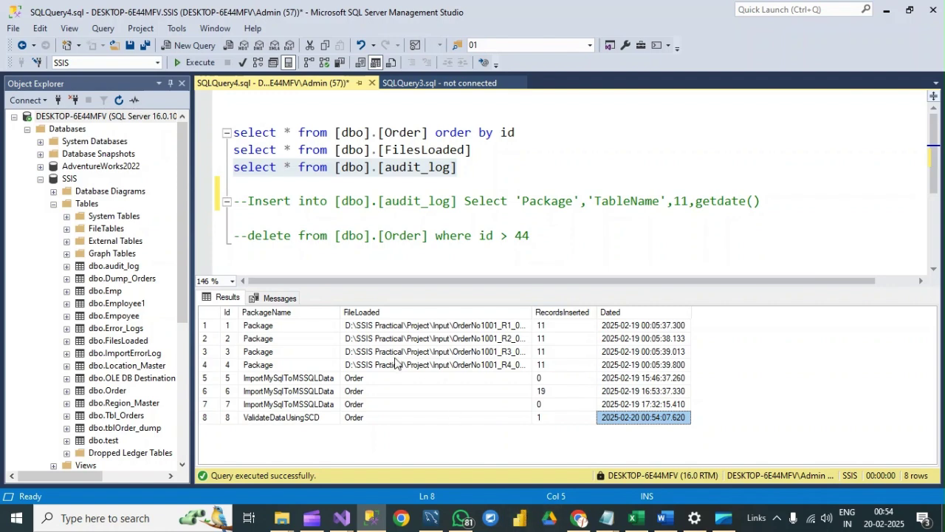
- Switch to the ValidateDataUsingSCD project in Visual Studio and open the Slowly Changing Dimension wizard, closing it without changes
mouse_move(342, 500)
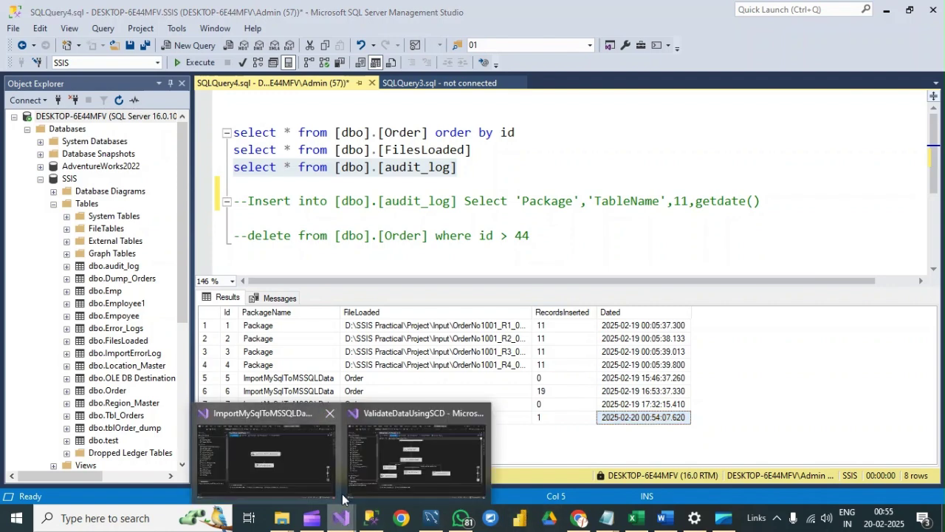
left_click(421, 469)
left_click(427, 248)
double_click(426, 244)
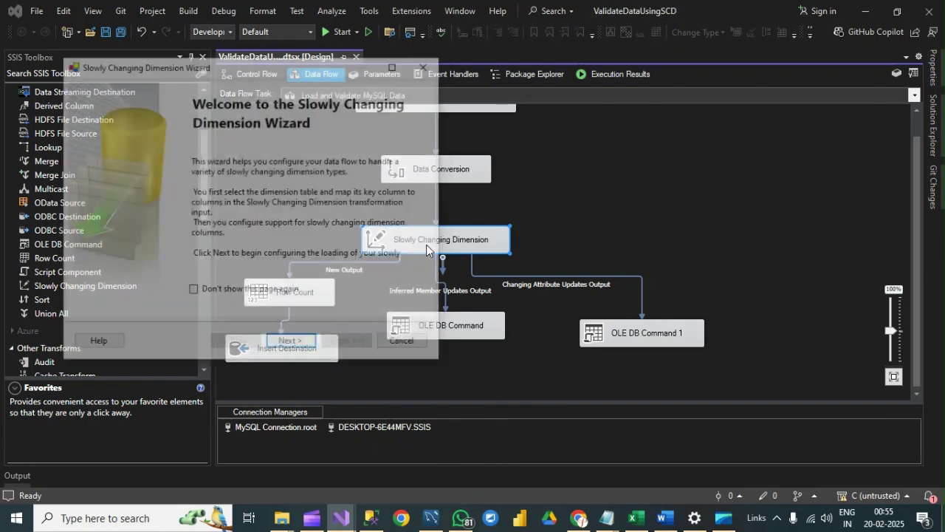
left_click(428, 65)
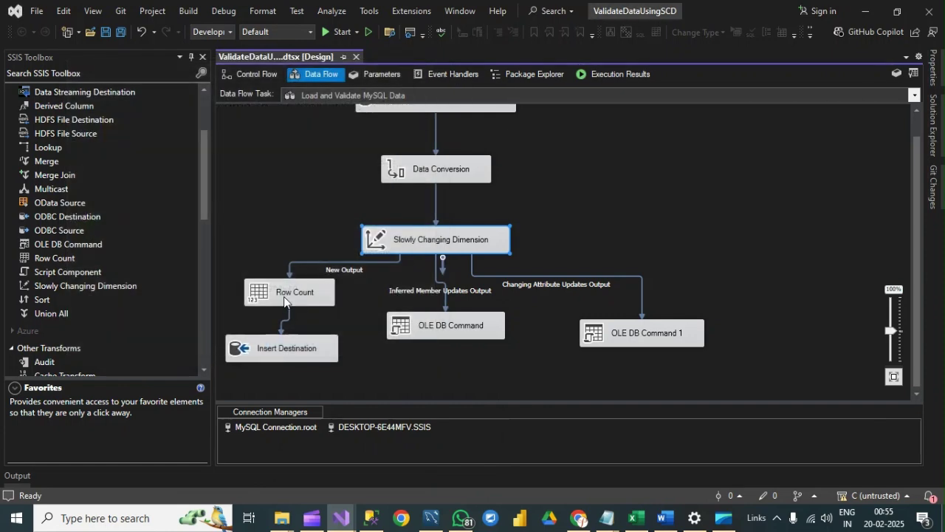
- Open the SqlStatementSource expression of the Audit_Log_Mysql task in the control flow and copy its full text
left_click(244, 72)
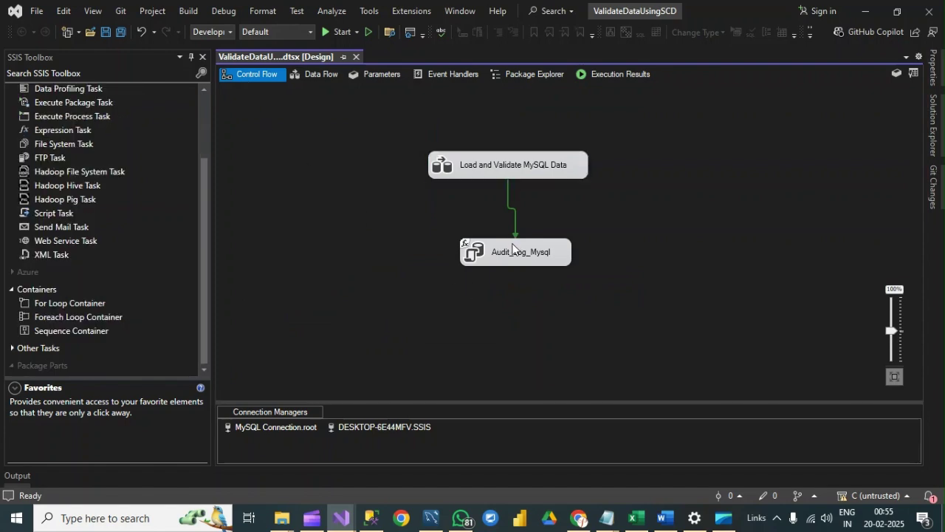
double_click(513, 250)
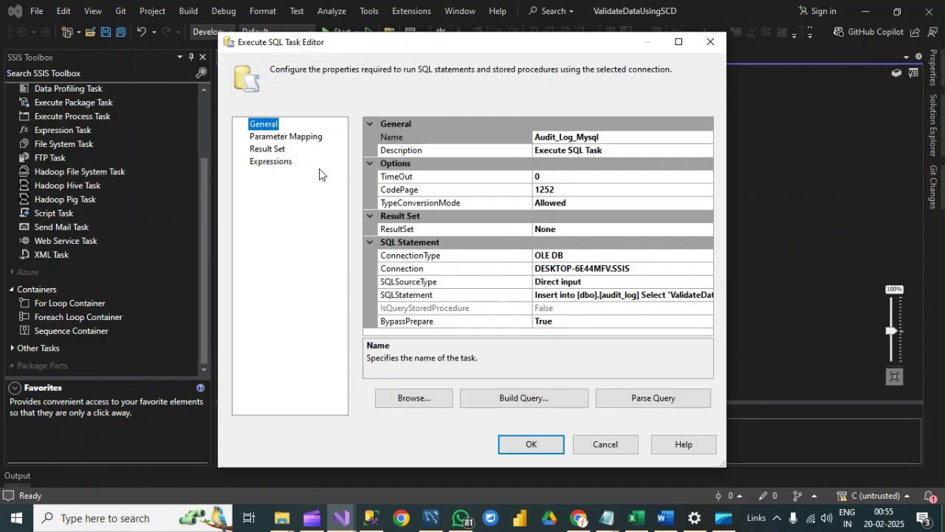
left_click(268, 161)
left_click(358, 139)
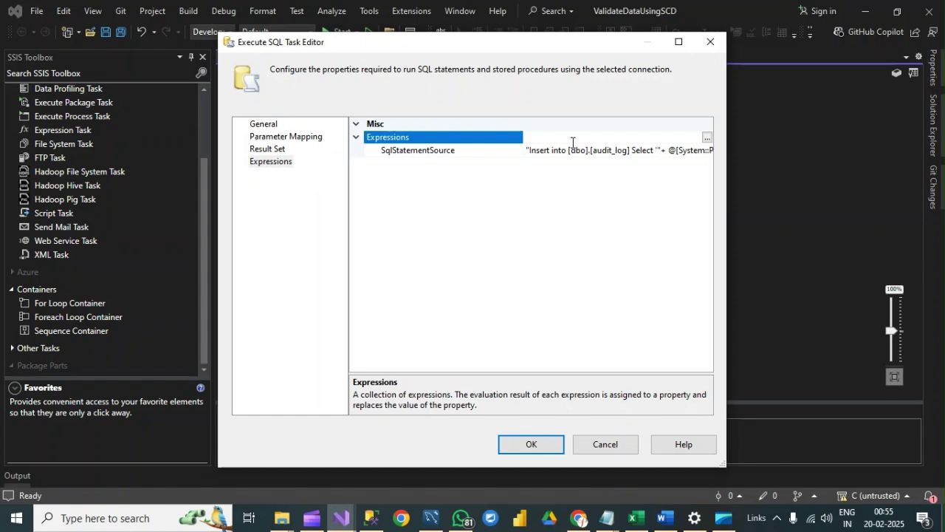
left_click(707, 138)
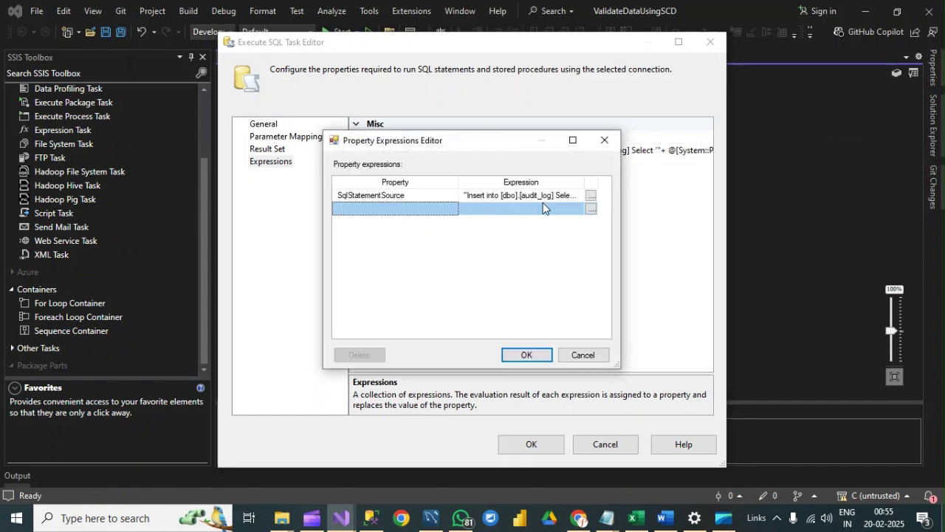
left_click(590, 195)
left_click(591, 195)
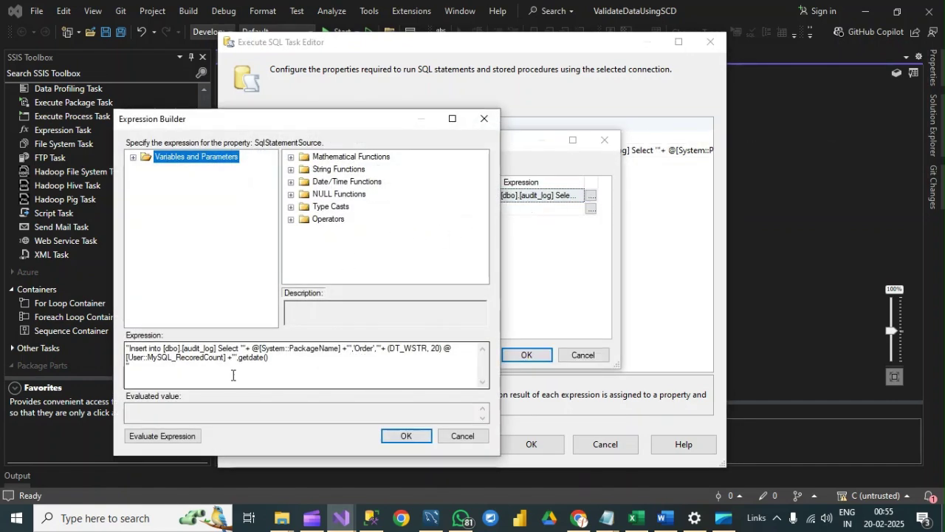
left_click(293, 367)
left_click_drag(167, 365, 119, 353)
key("ctrl+c")
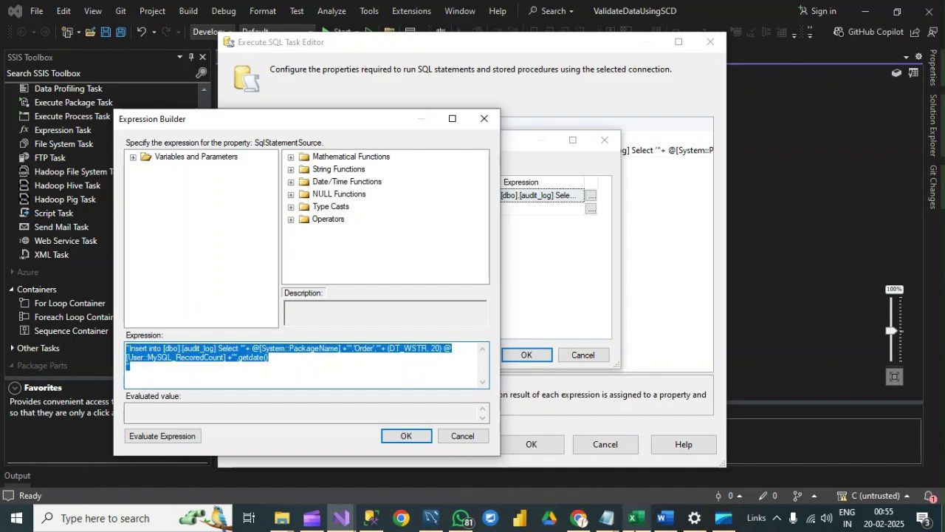
- Switch to the Lab-11 All Script file in Notepad and add the heading "--5 Expression" below the update statement
left_click(607, 519)
left_click(728, 456)
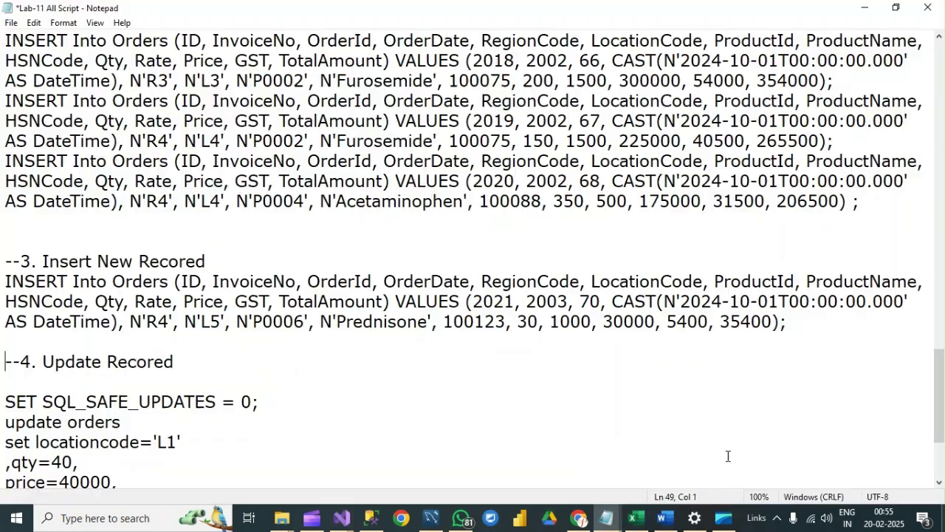
scroll(238, 401, "down", 3)
left_click(202, 370)
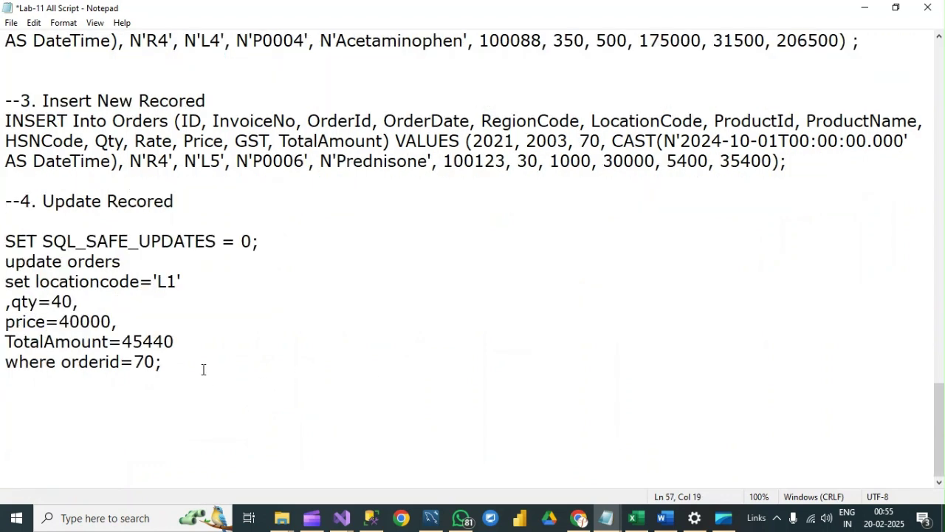
key("Return")
key("Return")
type("--5 E")
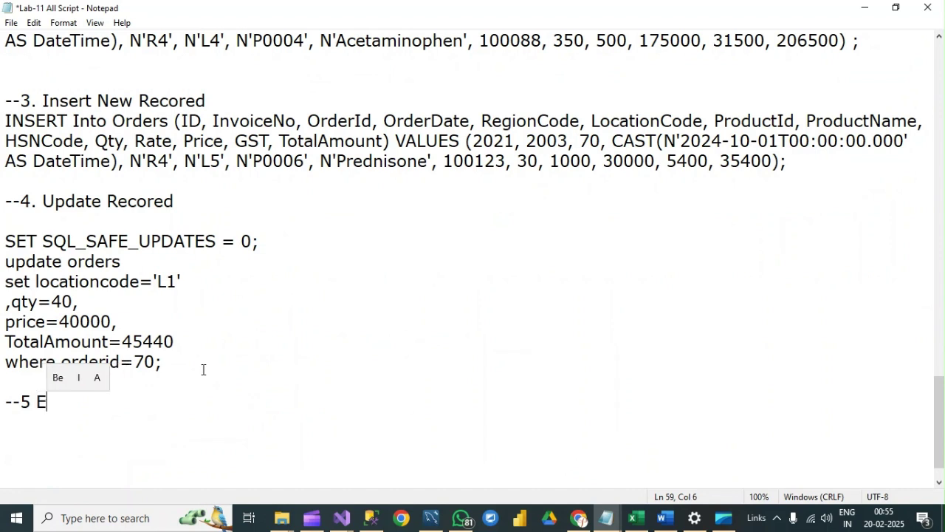
type("xpress")
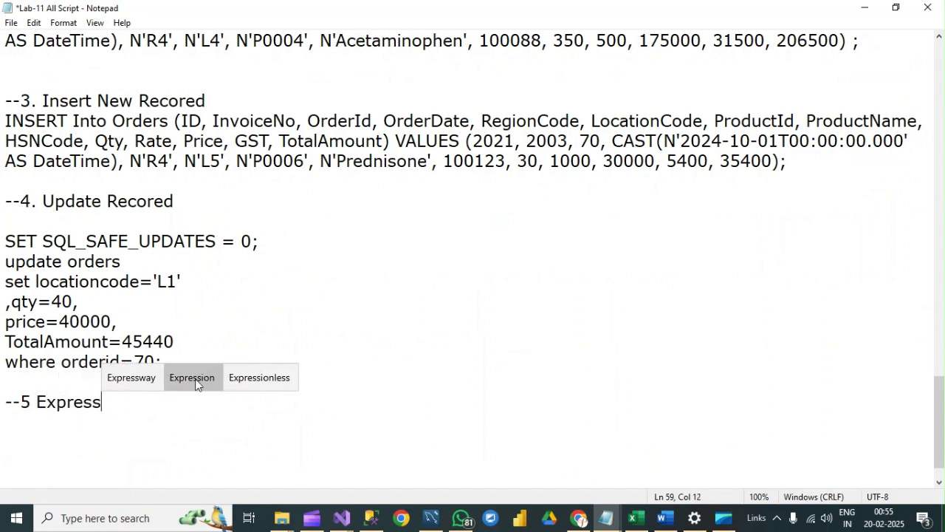
left_click(196, 379)
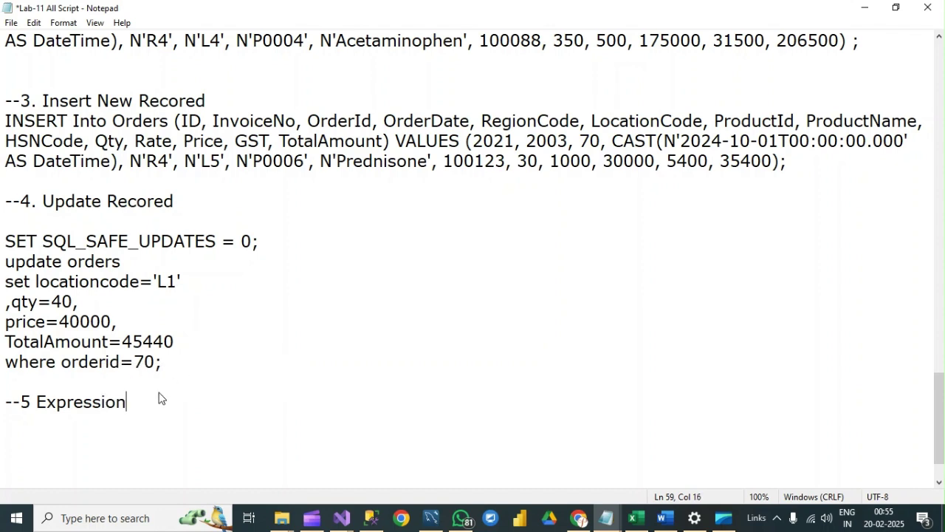
- Paste the copied audit_log insert expression below the "--5 Expression" heading and save the script file
key("Return")
key("Return")
key("ctrl+v")
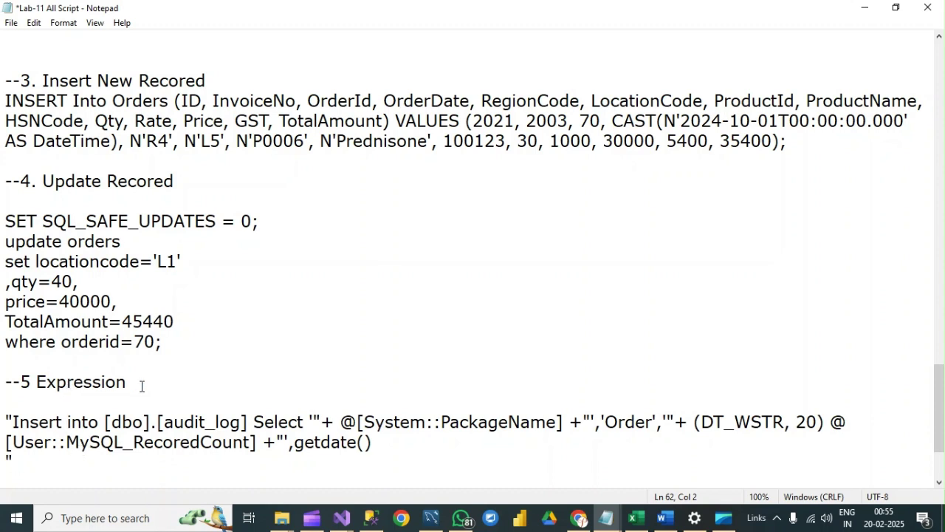
left_click(313, 378)
key("ctrl+s")
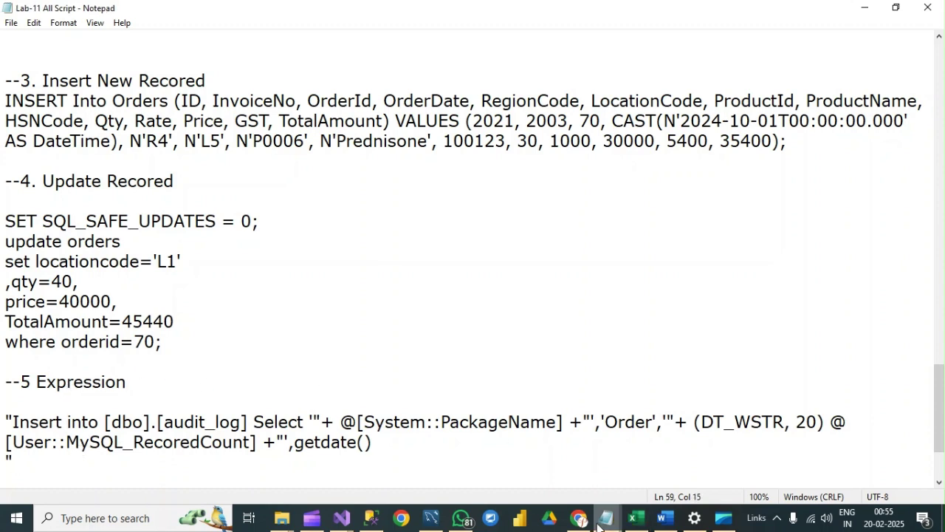
- Switch to the SSIS Class Structure workbook in Excel and show the Lab-11 sheet
left_click(635, 518)
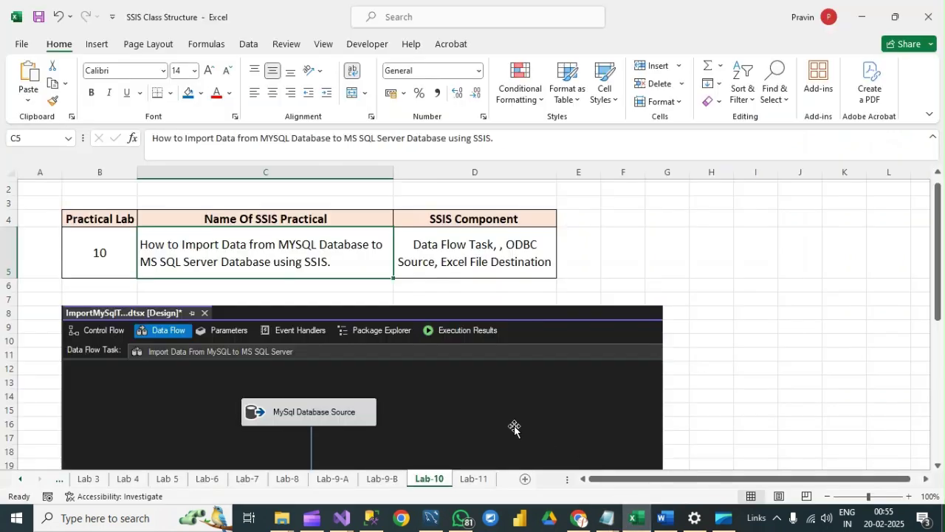
left_click(437, 405)
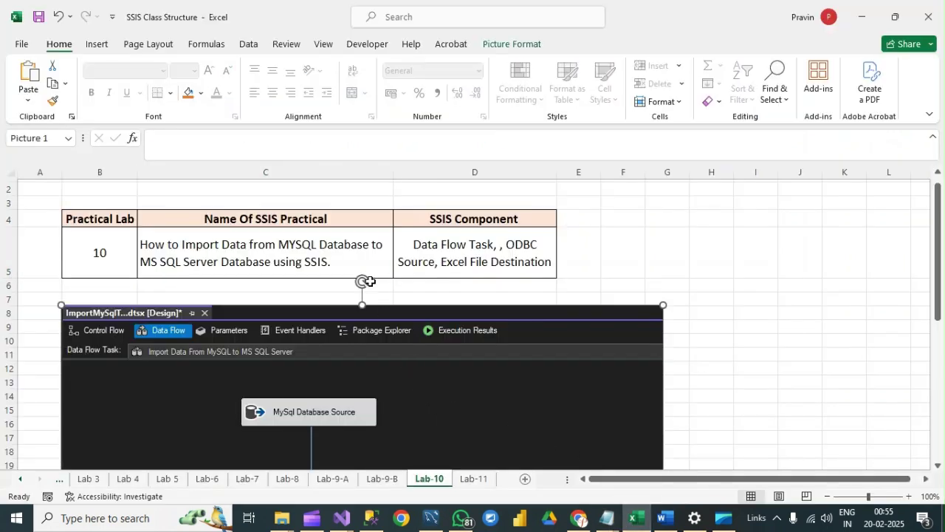
left_click(481, 480)
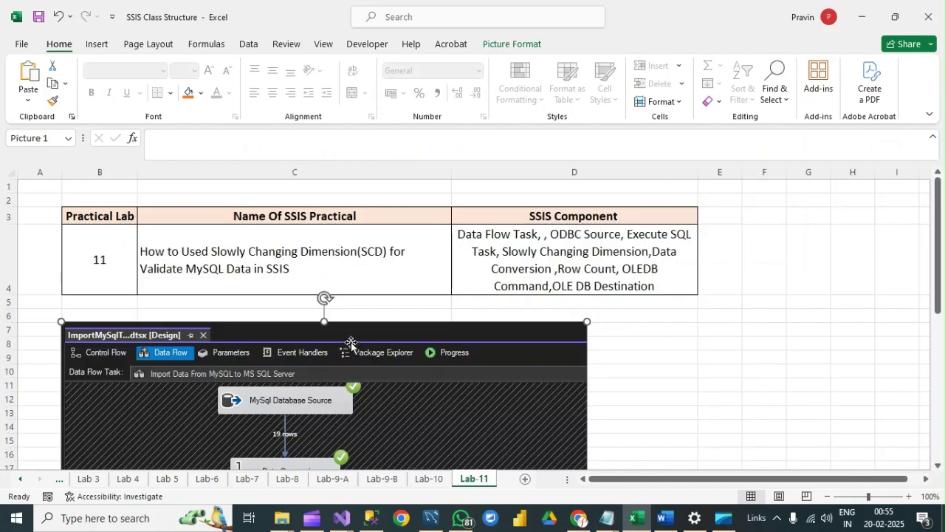